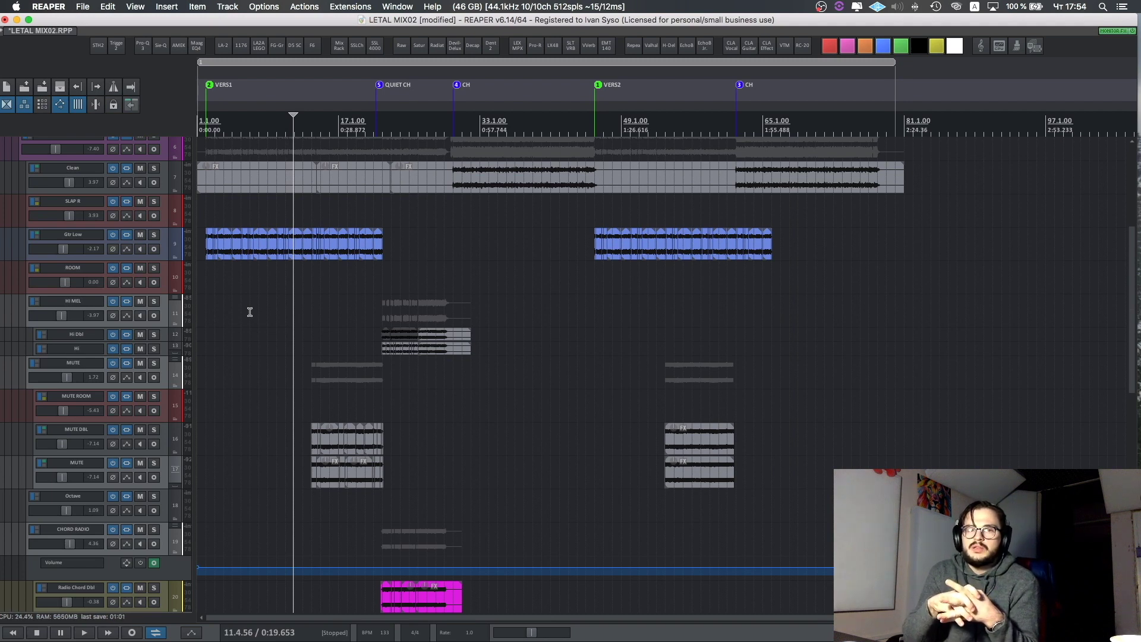
- Mark the quiet chorus as a time selection, from about 0:37.9 to 0:51.0
{"action": "left_click", "coordinate": [206, 271]}
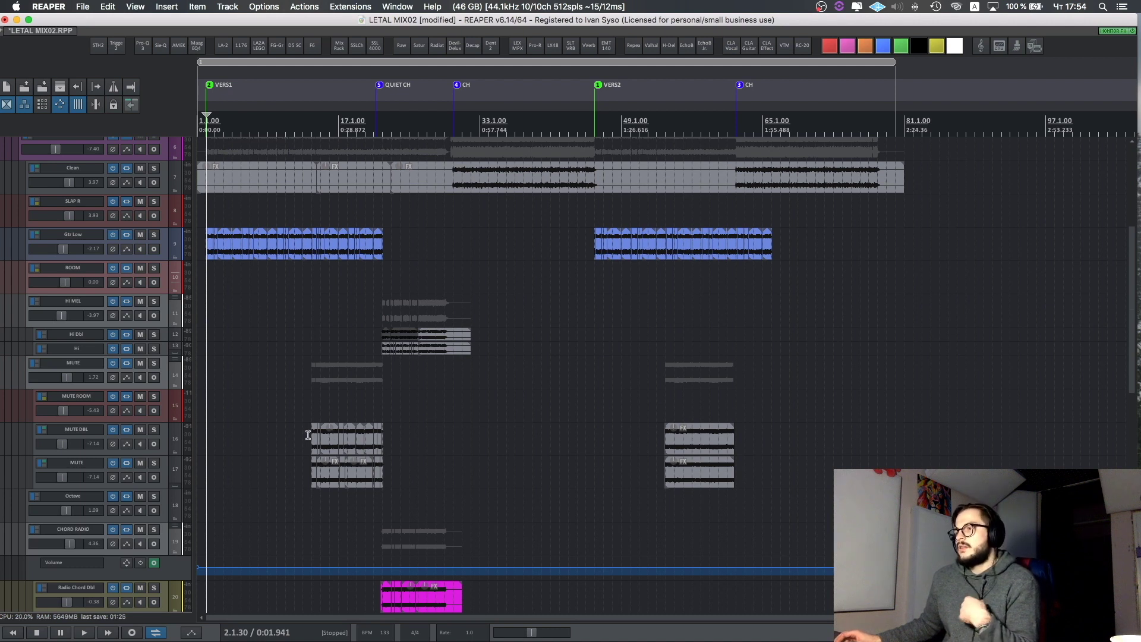
{"action": "scroll", "coordinate": [319, 382], "scroll_direction": "down", "scroll_amount": 1}
{"action": "scroll", "coordinate": [319, 382], "scroll_direction": "up", "scroll_amount": 2}
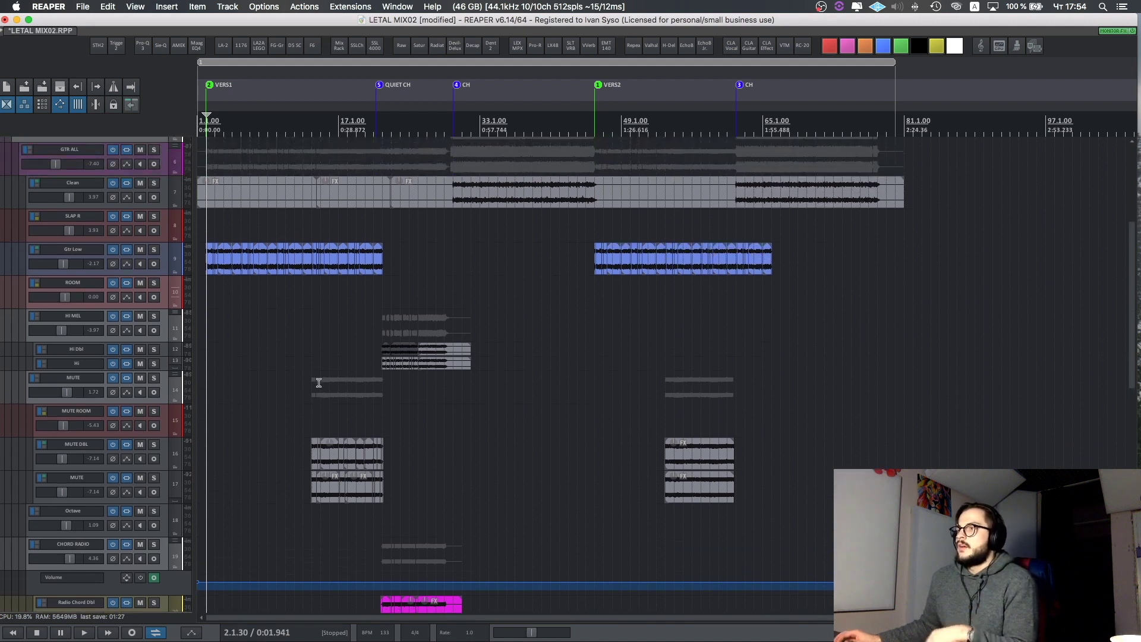
{"action": "left_click", "coordinate": [381, 376]}
{"action": "left_click_drag", "start_coordinate": [382, 376], "coordinate": [449, 379]}
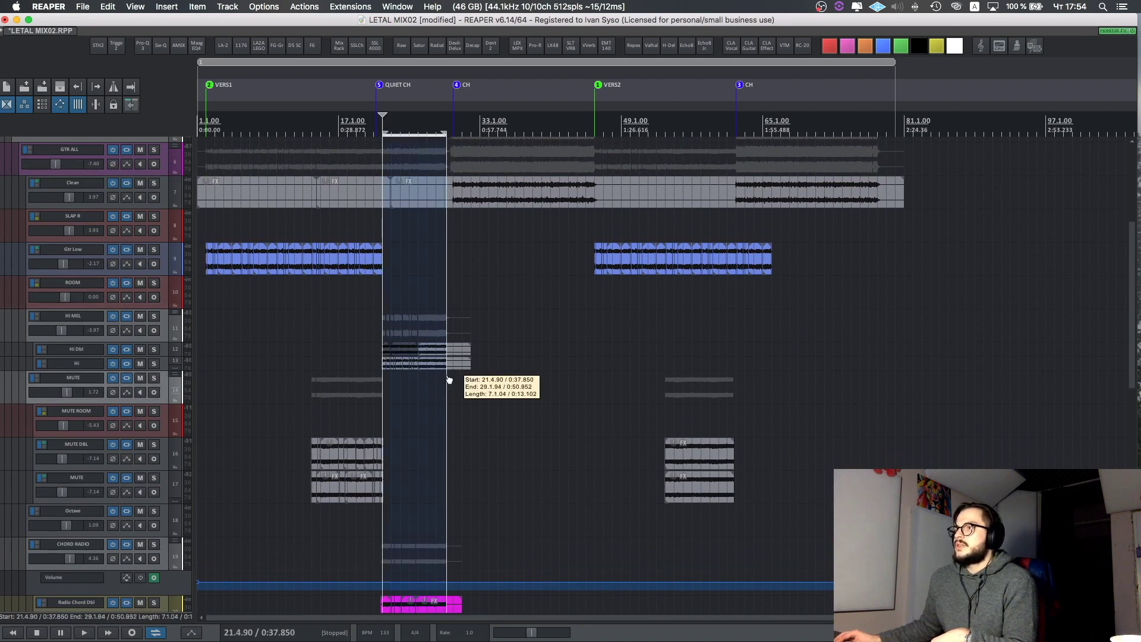
{"action": "scroll", "coordinate": [447, 378], "scroll_direction": "down", "scroll_amount": 3}
{"action": "scroll", "coordinate": [446, 377], "scroll_direction": "up", "scroll_amount": 4}
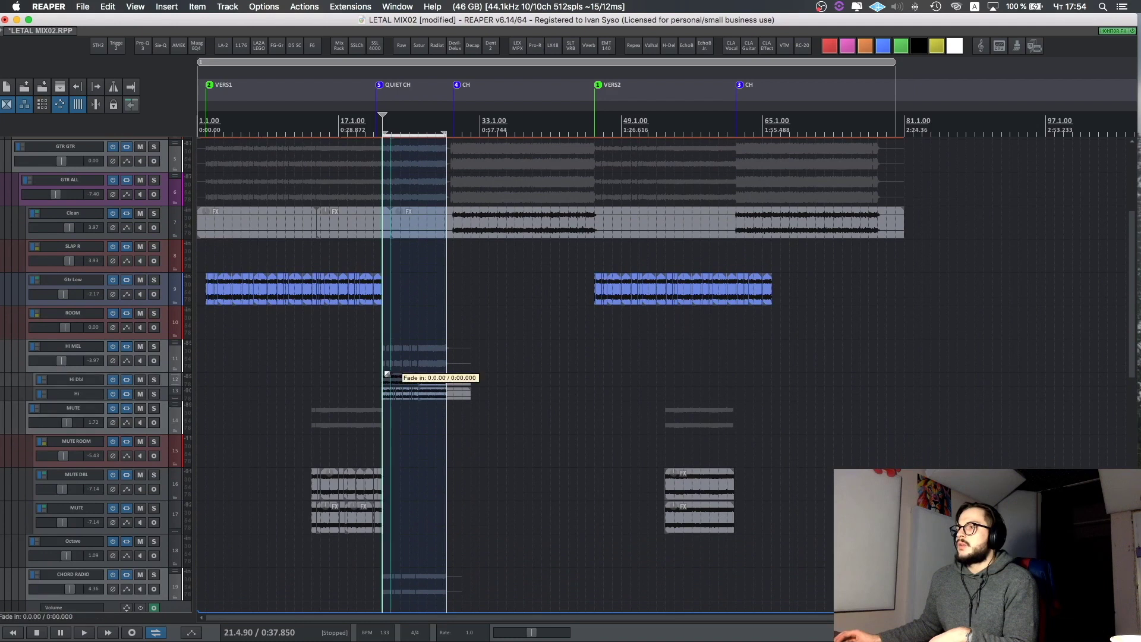
- Mark the section just before the quiet chorus, where the MUTE guitars play, as the time selection
{"action": "left_click", "coordinate": [360, 369]}
{"action": "left_click_drag", "start_coordinate": [305, 315], "coordinate": [384, 327]}
{"action": "scroll", "coordinate": [386, 330], "scroll_direction": "down", "scroll_amount": 5}
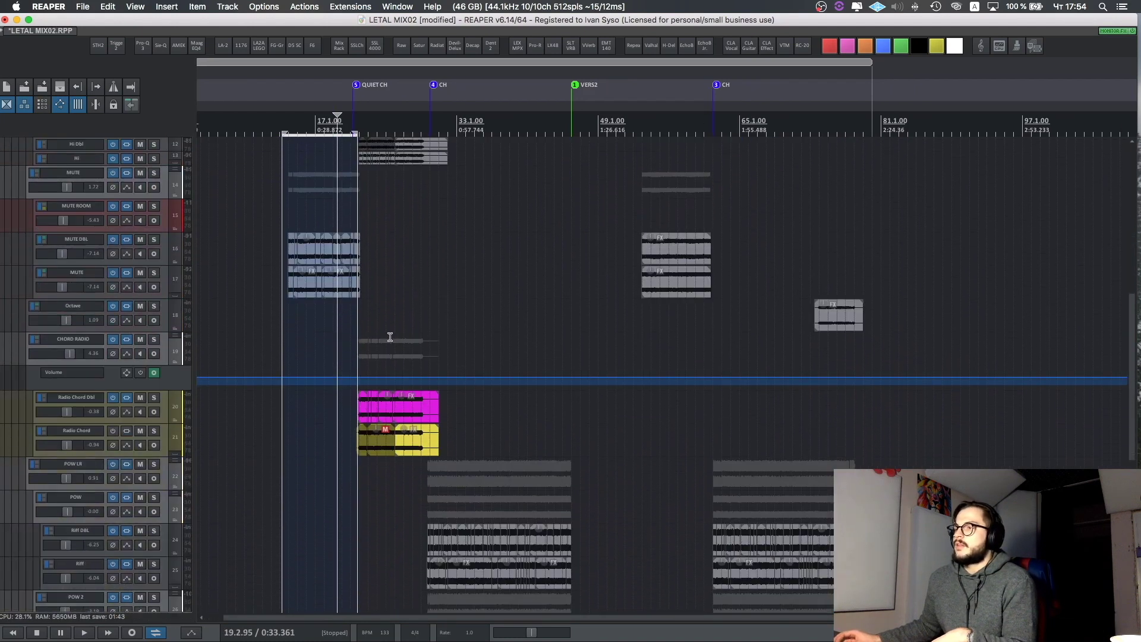
- Clear the time selection and play the full mix from the start of VERS1 while looking over all tracks
{"action": "key", "text": "Home"}
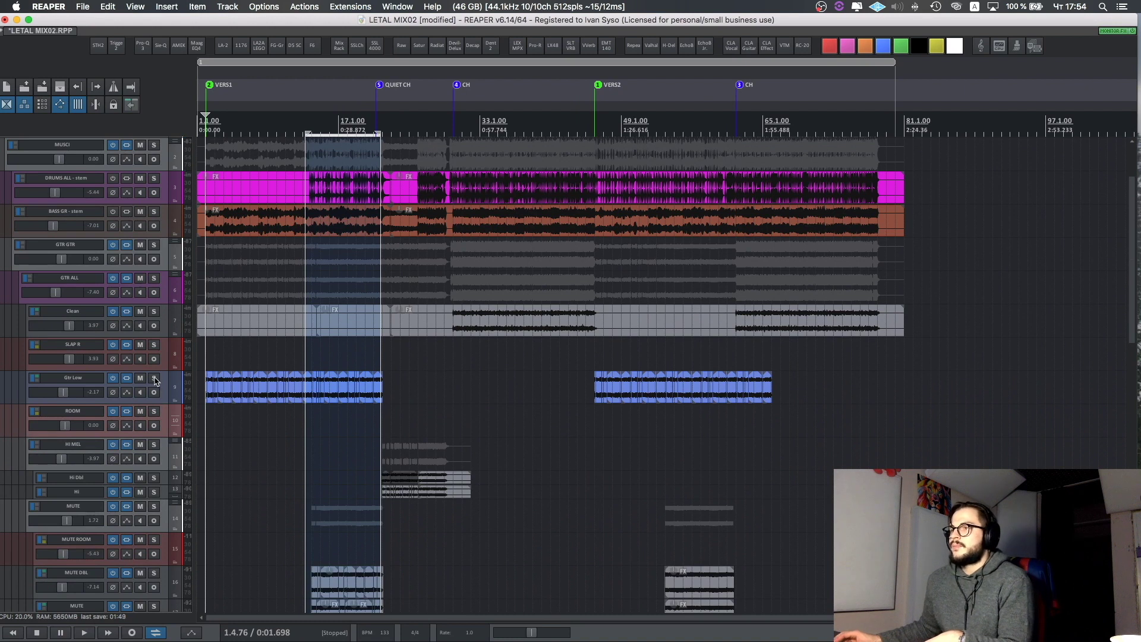
{"action": "key", "text": "Escape"}
{"action": "key", "text": "space"}
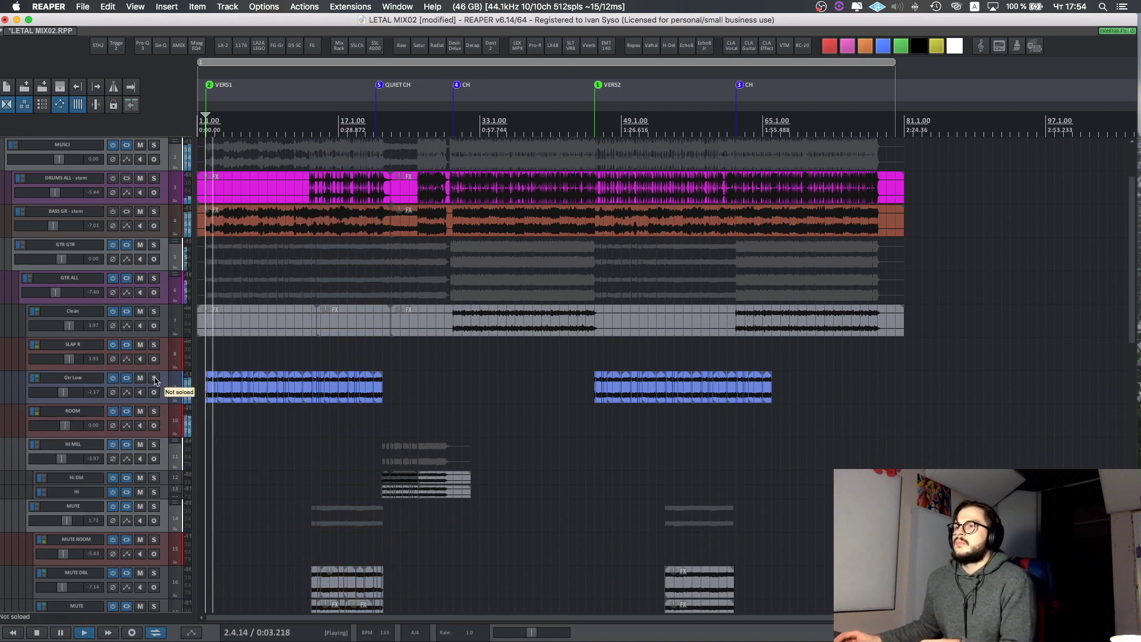
{"action": "scroll", "coordinate": [156, 382], "scroll_direction": "down", "scroll_amount": 15}
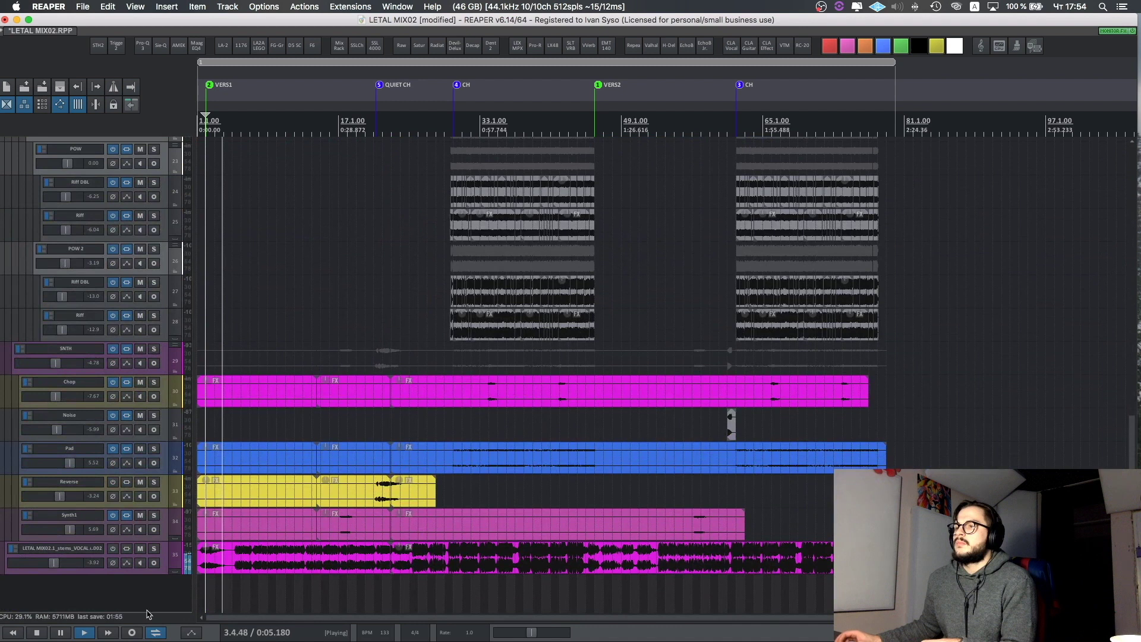
{"action": "scroll", "coordinate": [213, 515], "scroll_direction": "up", "scroll_amount": 3}
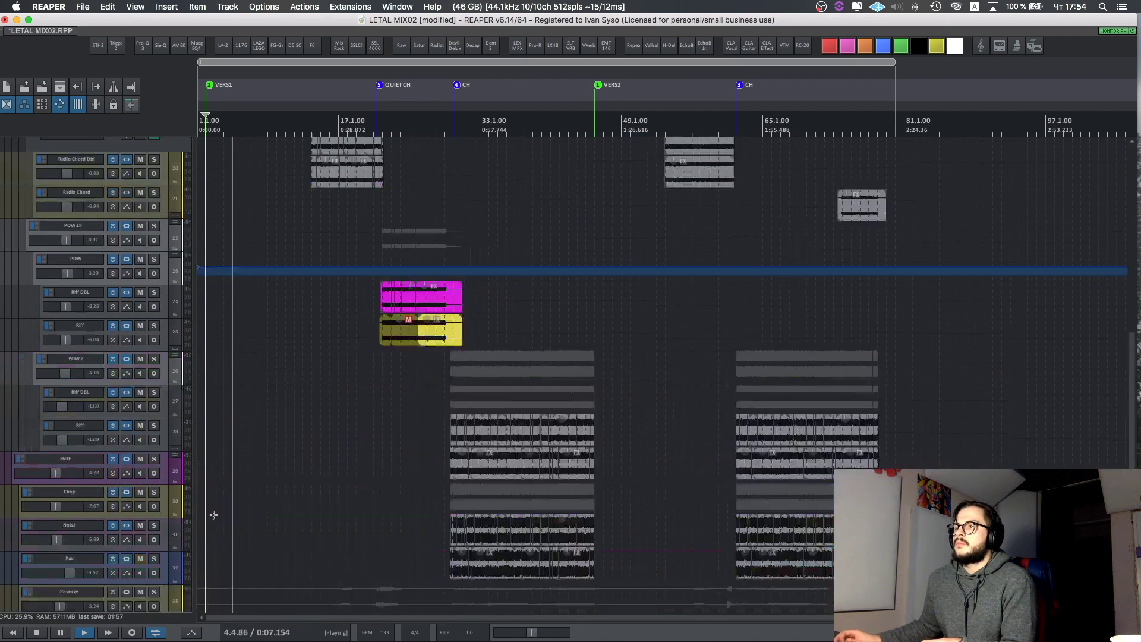
{"action": "scroll", "coordinate": [213, 515], "scroll_direction": "up", "scroll_amount": 15}
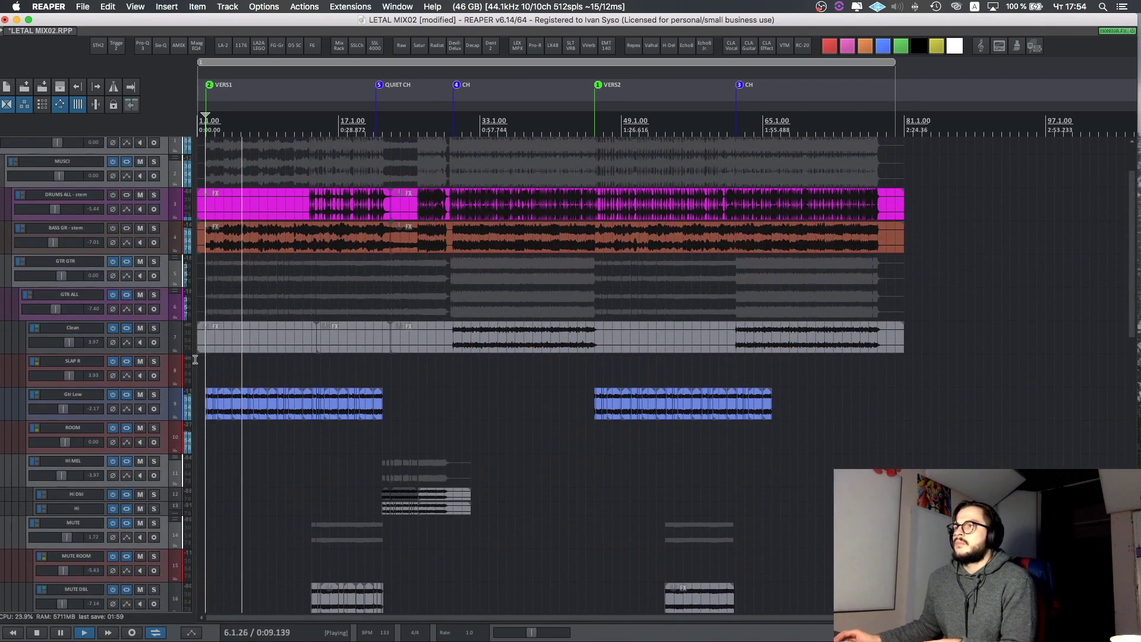
{"action": "key", "text": "space"}
- Solo the Gtr Low track, open its Sie-Q effect and listen to the part from the start of VERS1
{"action": "left_click", "coordinate": [155, 395]}
{"action": "left_click", "coordinate": [127, 396]}
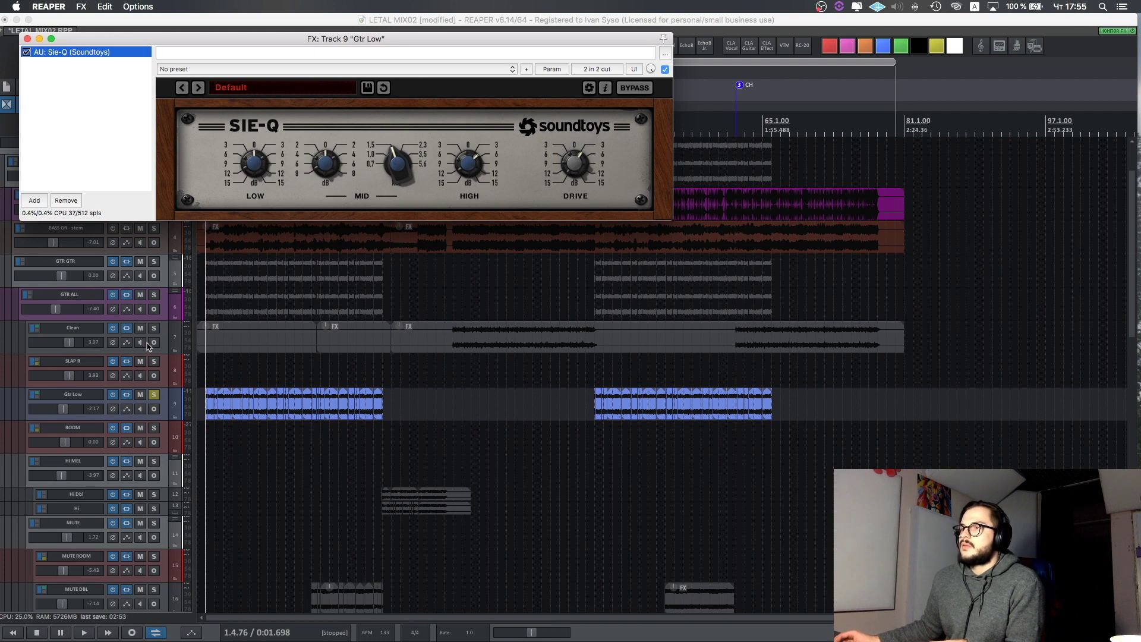
{"action": "key", "text": "space"}
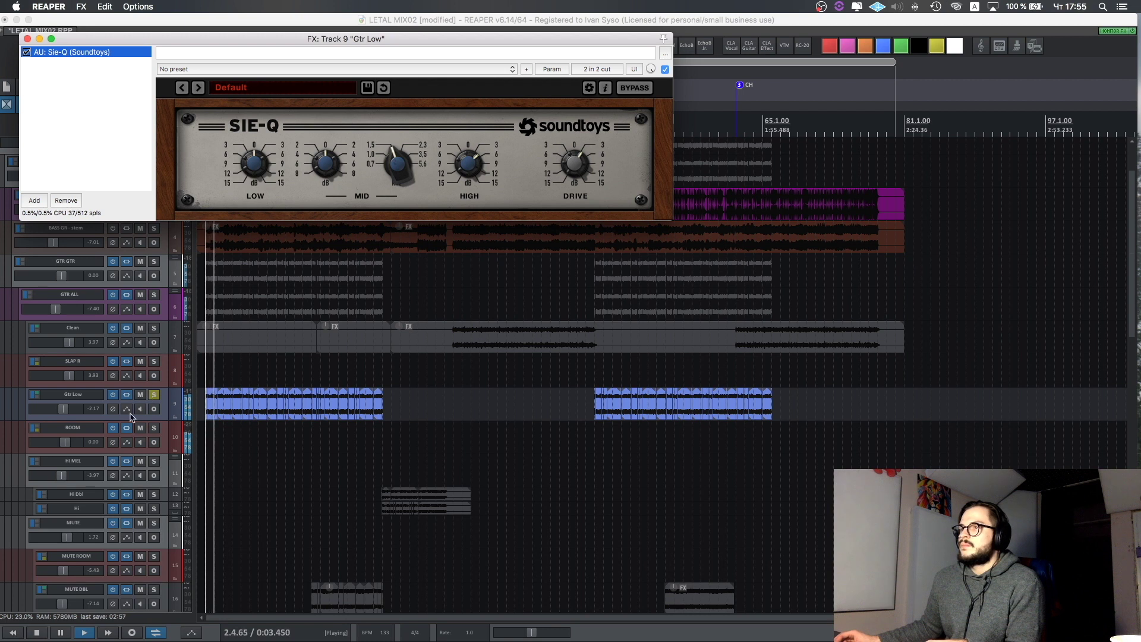
{"action": "key", "text": "space"}
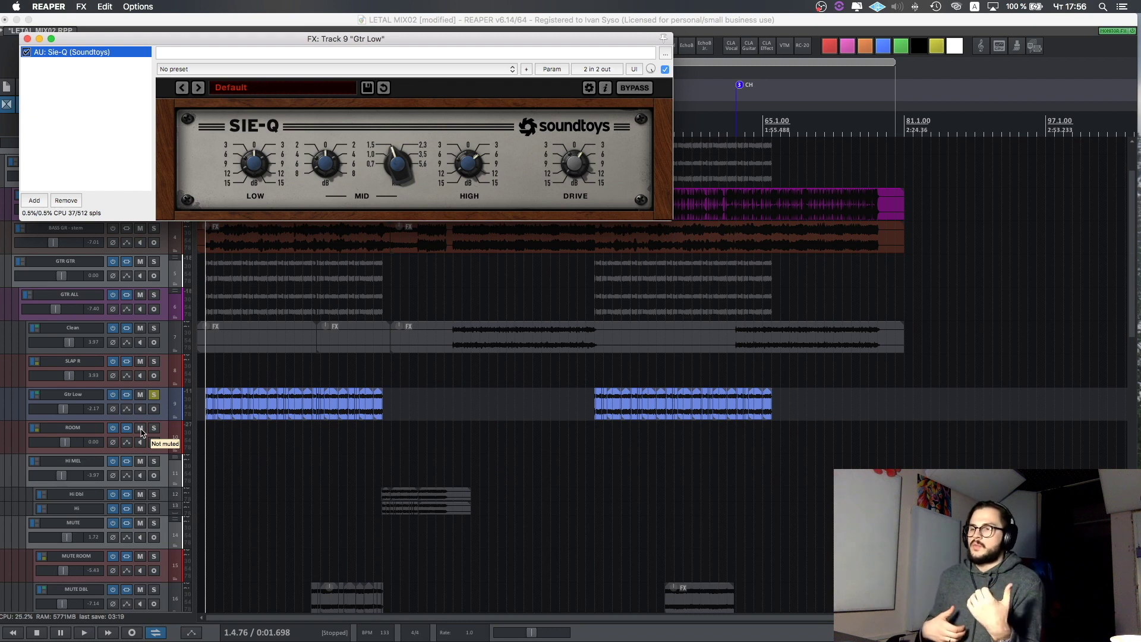
- Open the ROOM track's LX480 Complete reverb and move its window clear of the track controls
{"action": "left_click", "coordinate": [83, 405]}
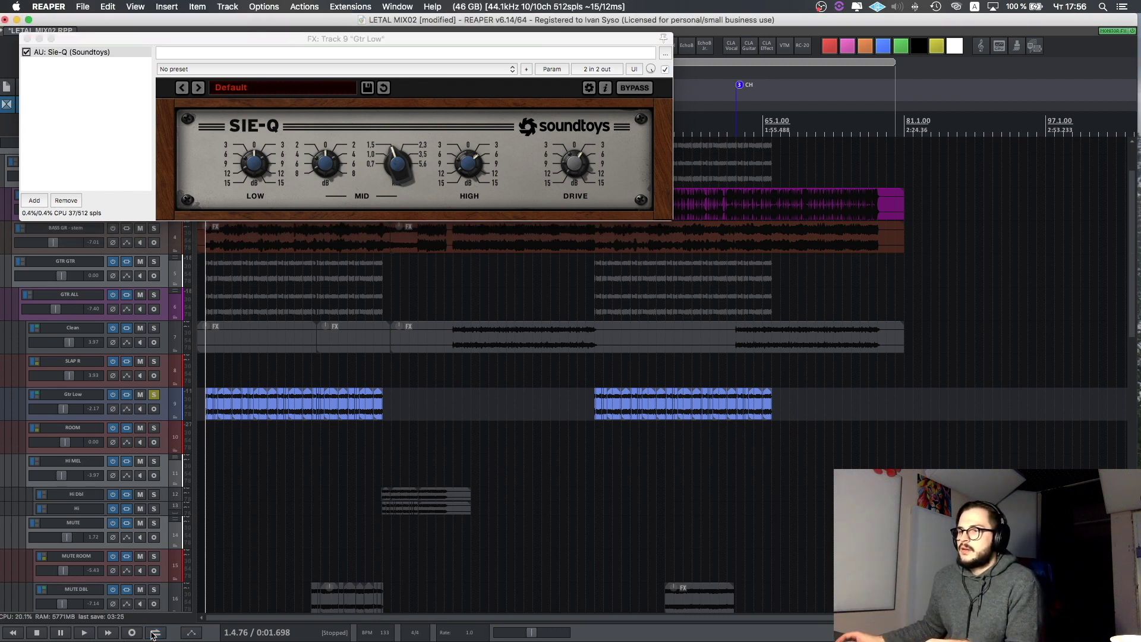
{"action": "left_click", "coordinate": [126, 428]}
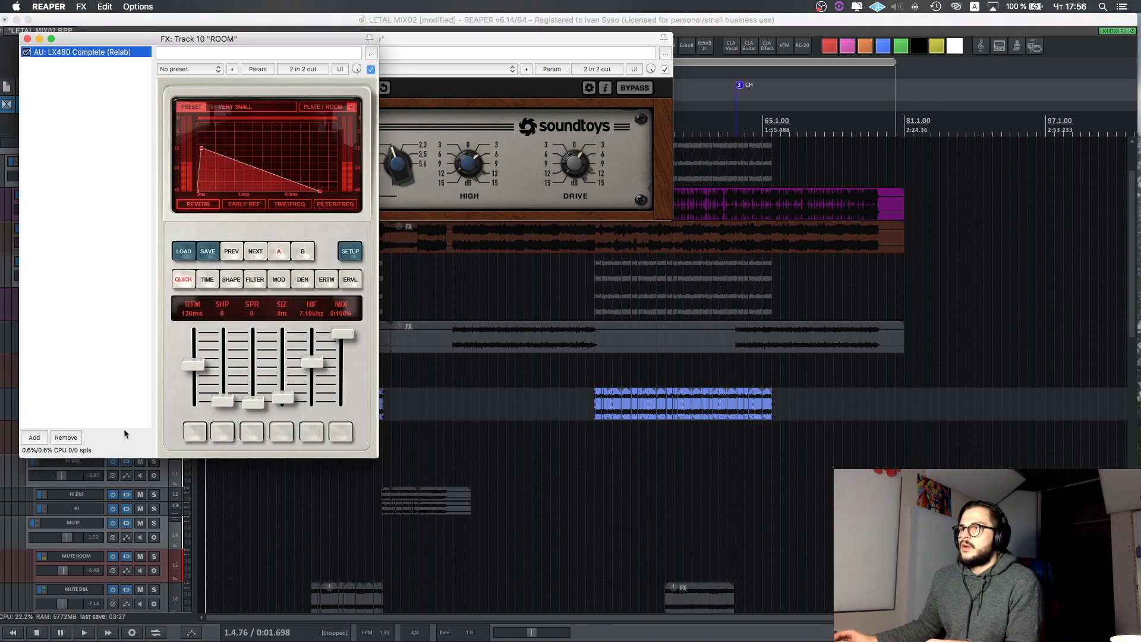
{"action": "left_click_drag", "start_coordinate": [162, 43], "coordinate": [483, 45]}
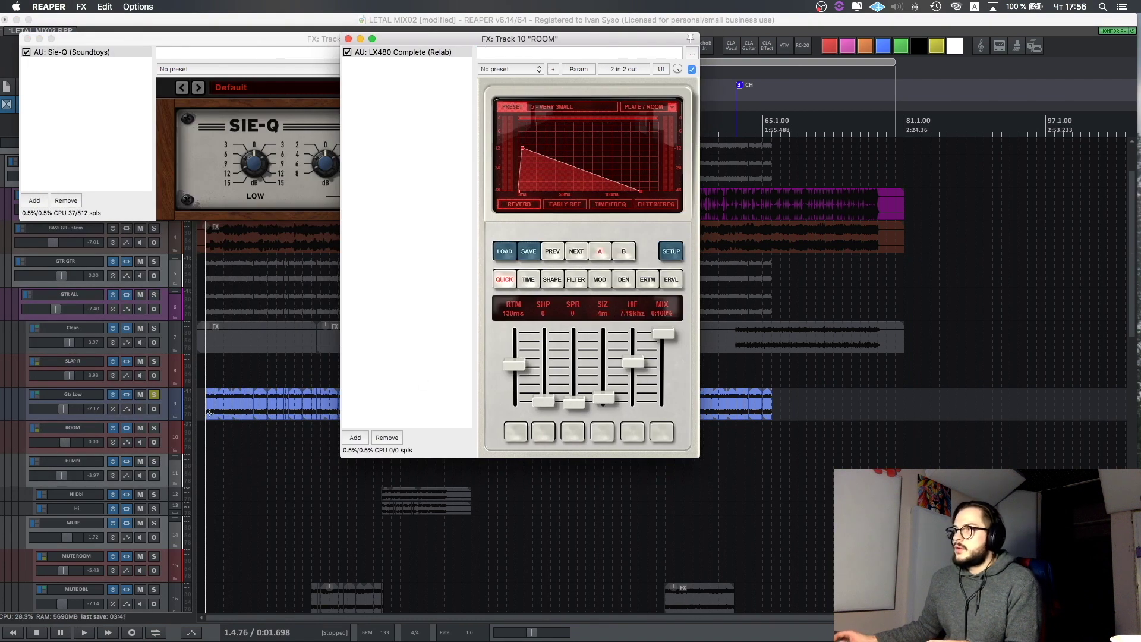
- Play the soloed Gtr Low part and toggle the ROOM track's mute to compare it with and without reverb
{"action": "key", "text": "space"}
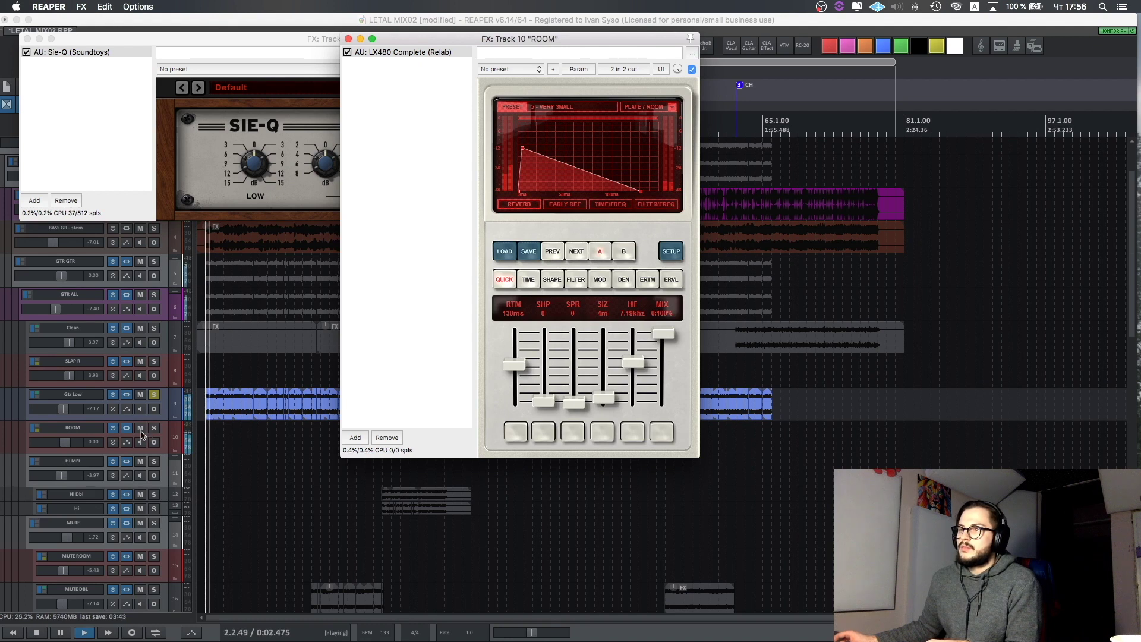
{"action": "left_click", "coordinate": [143, 433]}
{"action": "left_click", "coordinate": [140, 429]}
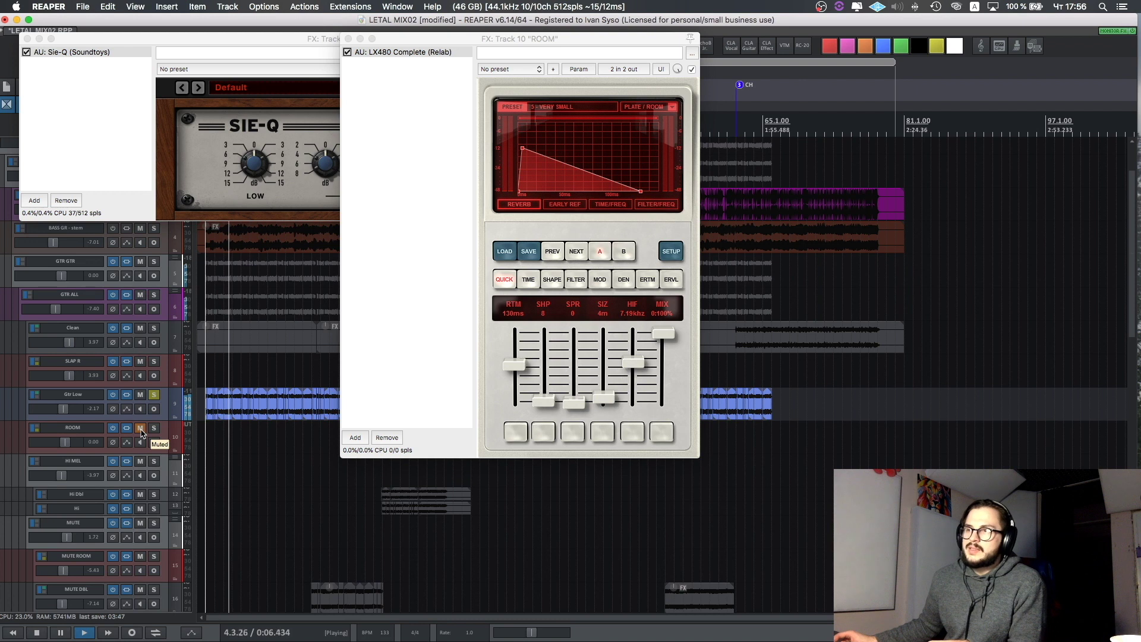
{"action": "left_click", "coordinate": [141, 429]}
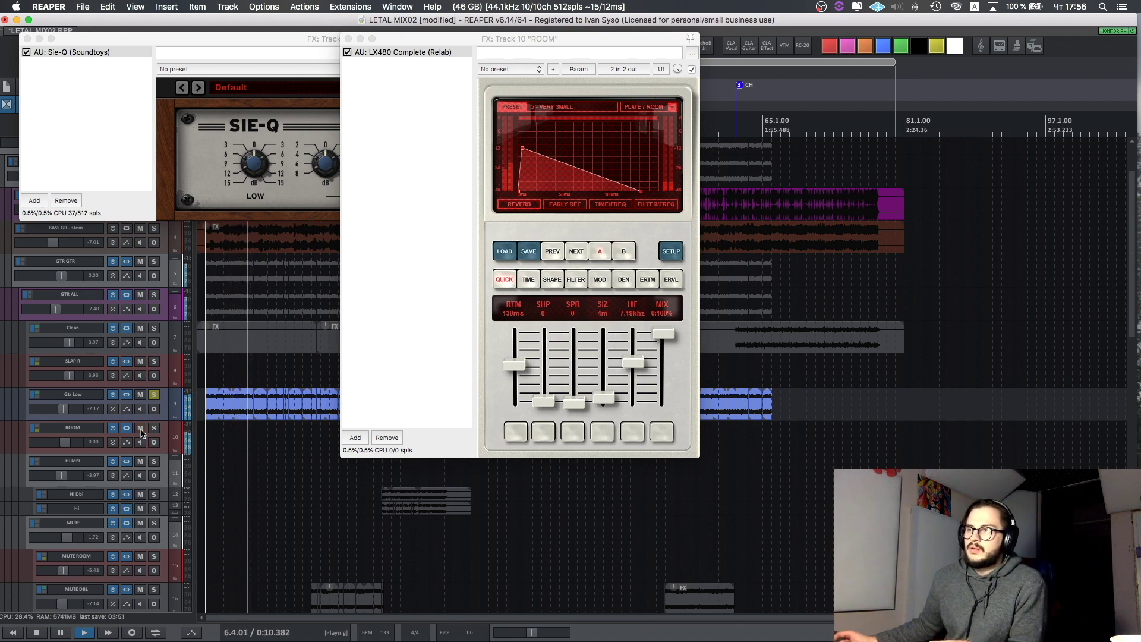
{"action": "key", "text": "space"}
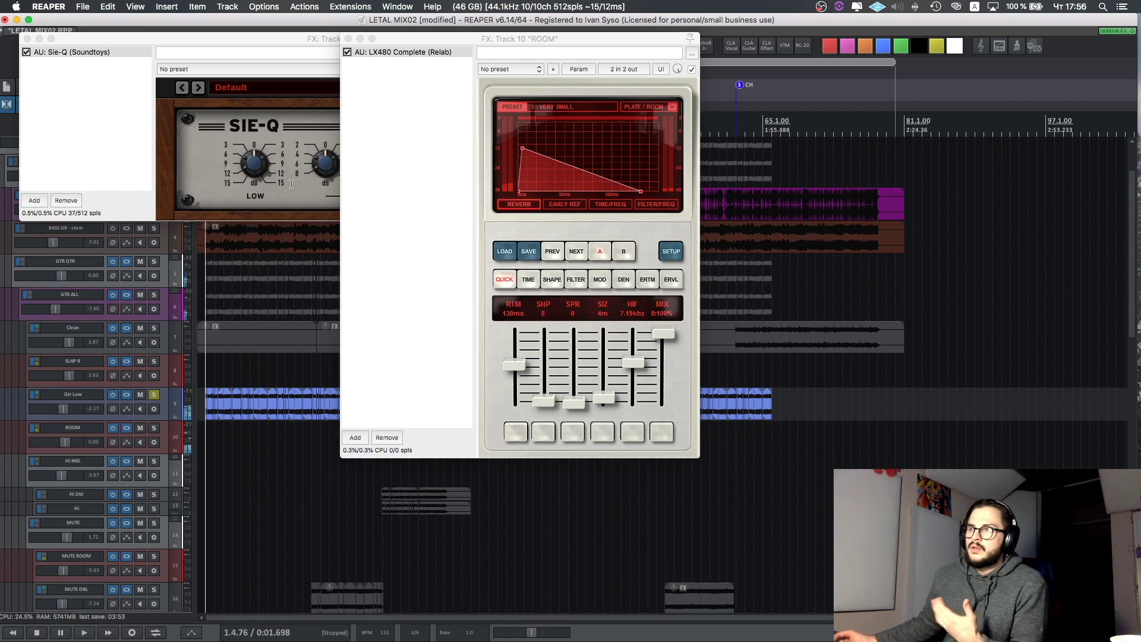
- Close the LX480 Complete and Sie-Q effect windows
{"action": "left_click", "coordinate": [348, 38]}
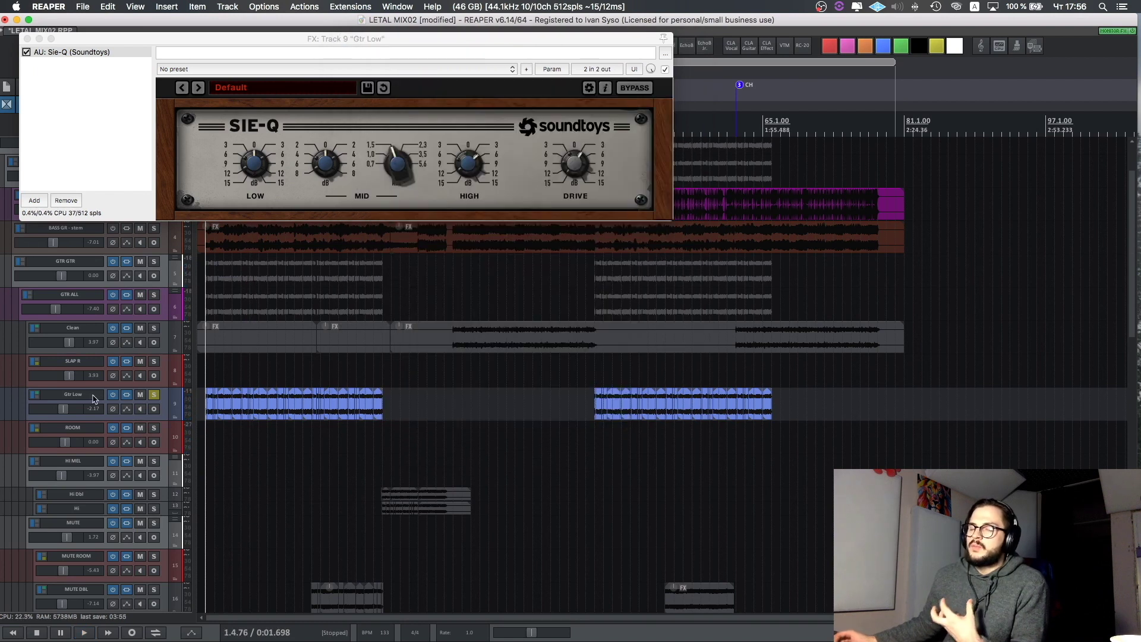
{"action": "left_click", "coordinate": [27, 38]}
{"action": "scroll", "coordinate": [324, 370], "scroll_direction": "right", "scroll_amount": 3}
{"action": "scroll", "coordinate": [324, 369], "scroll_direction": "left", "scroll_amount": 3}
{"action": "scroll", "coordinate": [210, 403], "scroll_direction": "down", "scroll_amount": 1}
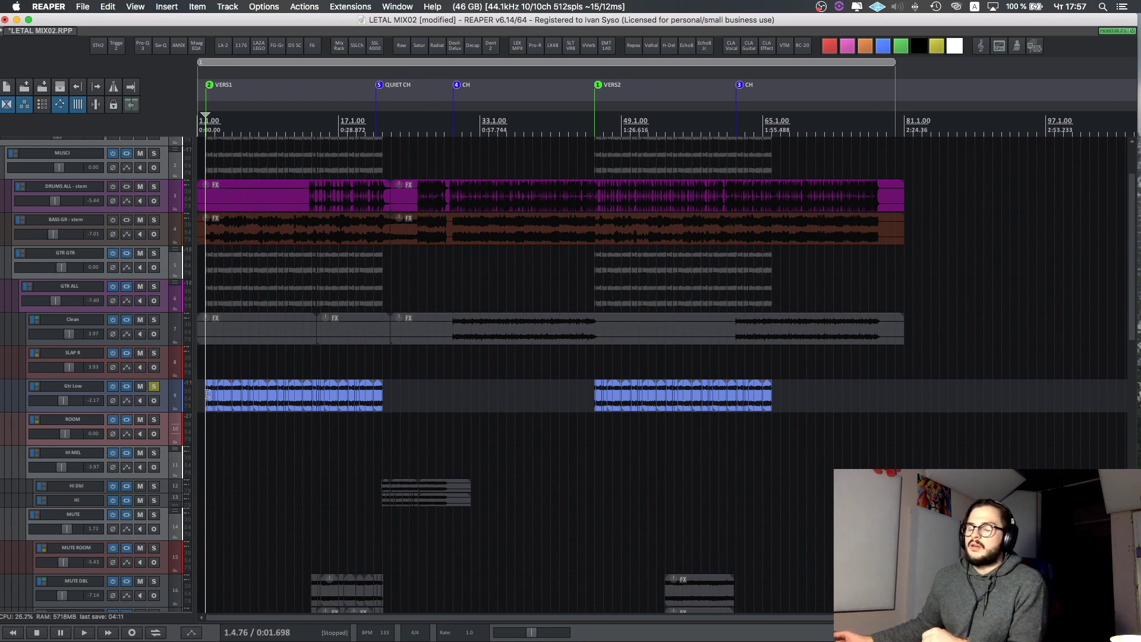
- Unsolo the Gtr Low track and increase its height to reveal the extra control row
{"action": "left_click", "coordinate": [154, 387]}
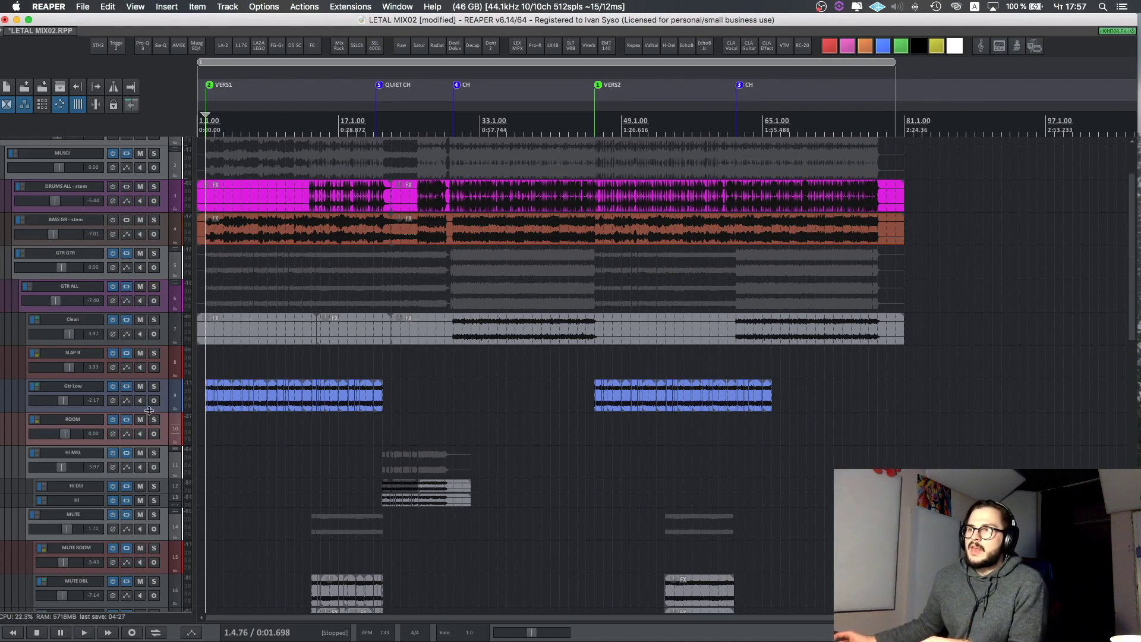
{"action": "left_click_drag", "start_coordinate": [149, 418], "coordinate": [148, 422]}
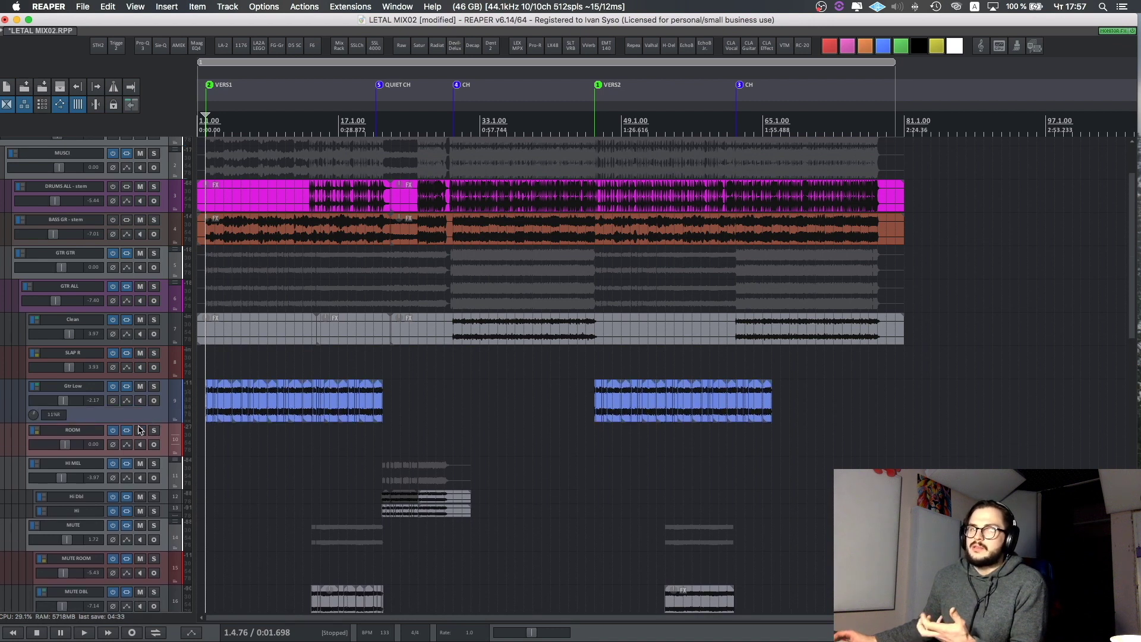
- Solo the MUTE DBL and MUTE guitar tracks and play them from the start of their first section
{"action": "scroll", "coordinate": [182, 419], "scroll_direction": "down", "scroll_amount": 5}
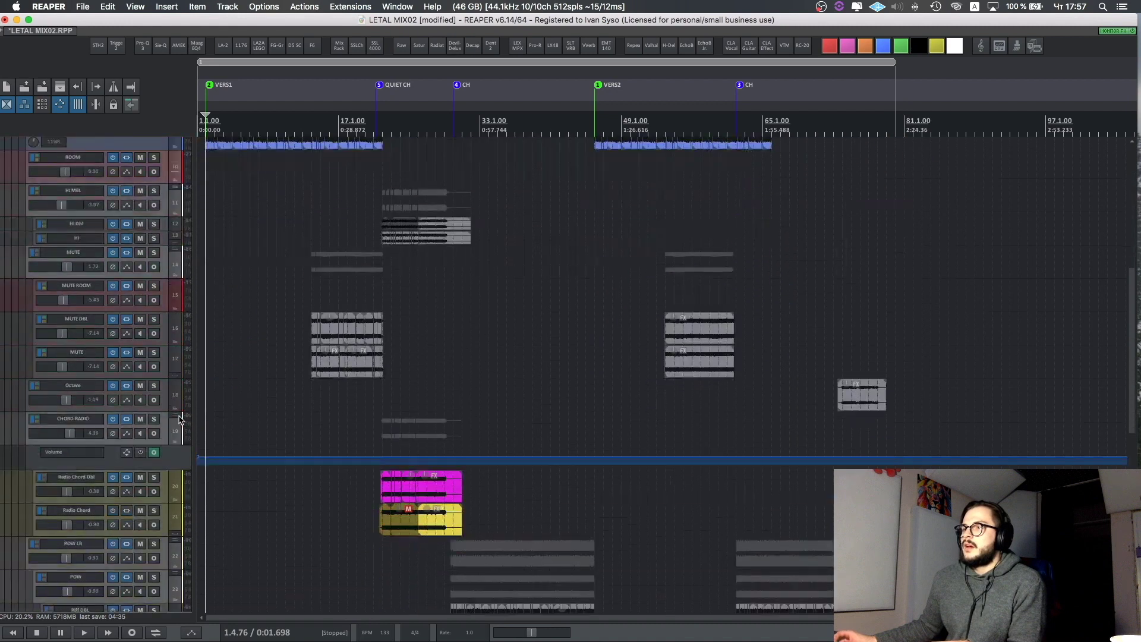
{"action": "scroll", "coordinate": [181, 419], "scroll_direction": "up", "scroll_amount": 2}
{"action": "left_click", "coordinate": [311, 400]}
{"action": "left_click", "coordinate": [310, 373]}
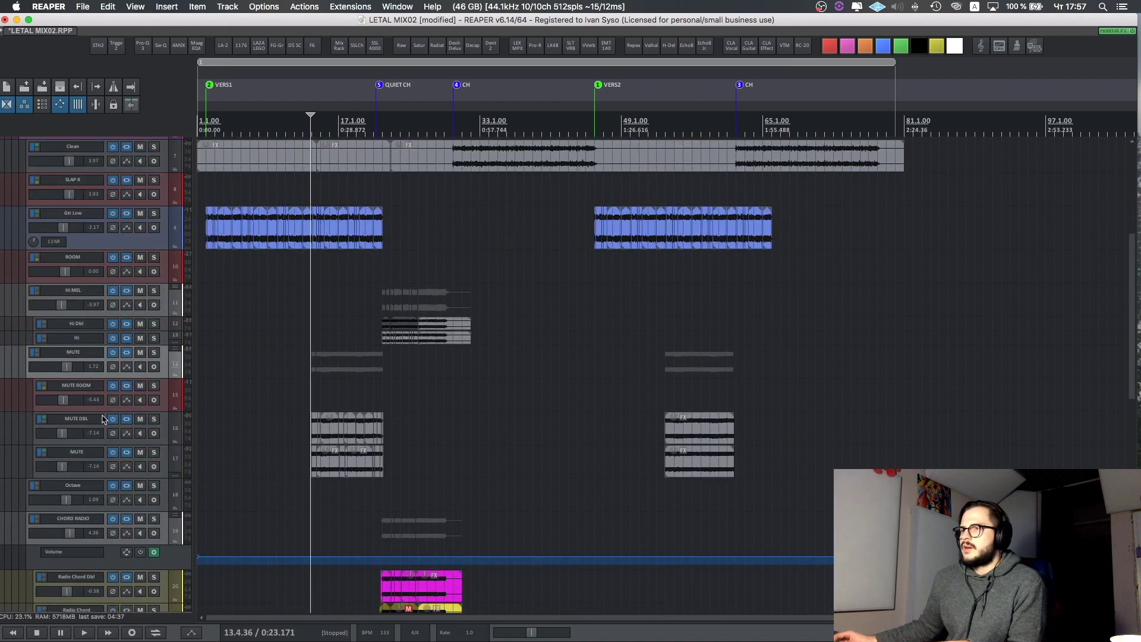
{"action": "left_click", "coordinate": [102, 419]}
{"action": "left_click", "coordinate": [154, 420]}
{"action": "left_click", "coordinate": [154, 452]}
{"action": "key", "text": "space"}
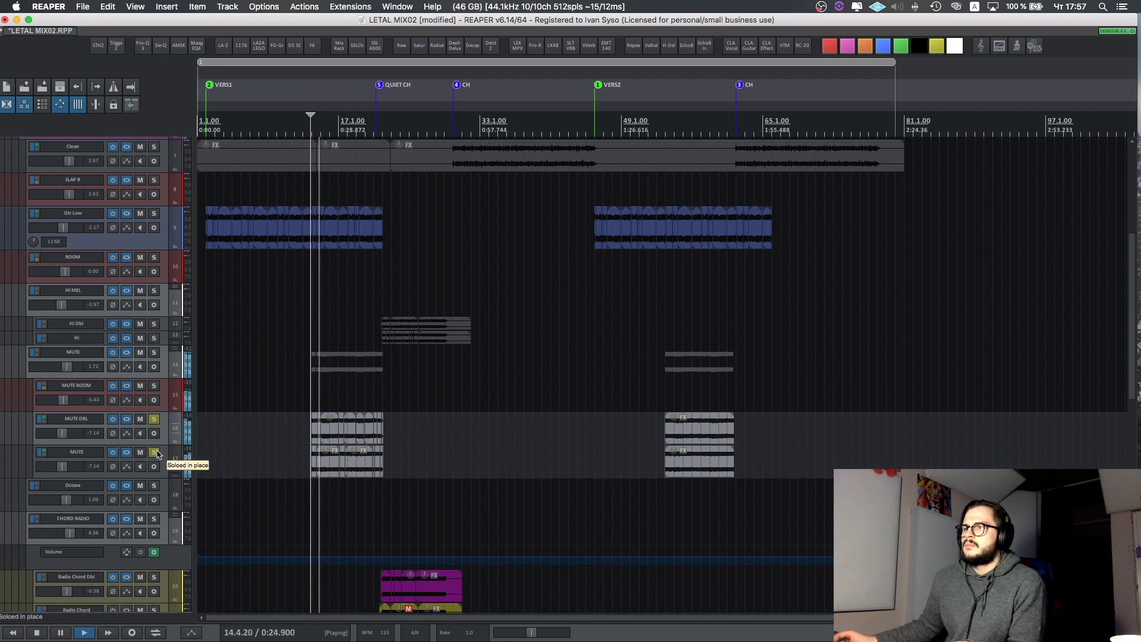
{"action": "key", "text": "space"}
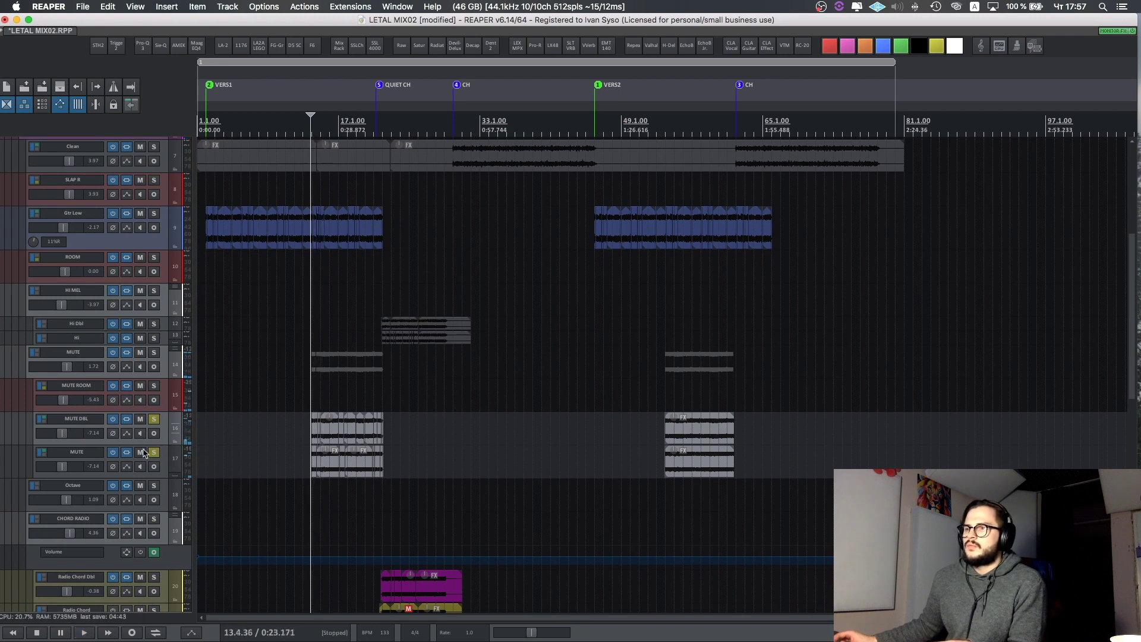
- Bypass the effects on MUTE, MUTE DBL and their parent MUTE track, mute MUTE ROOM, and play the dry guitars
{"action": "left_click", "coordinate": [113, 453]}
{"action": "left_click", "coordinate": [113, 419]}
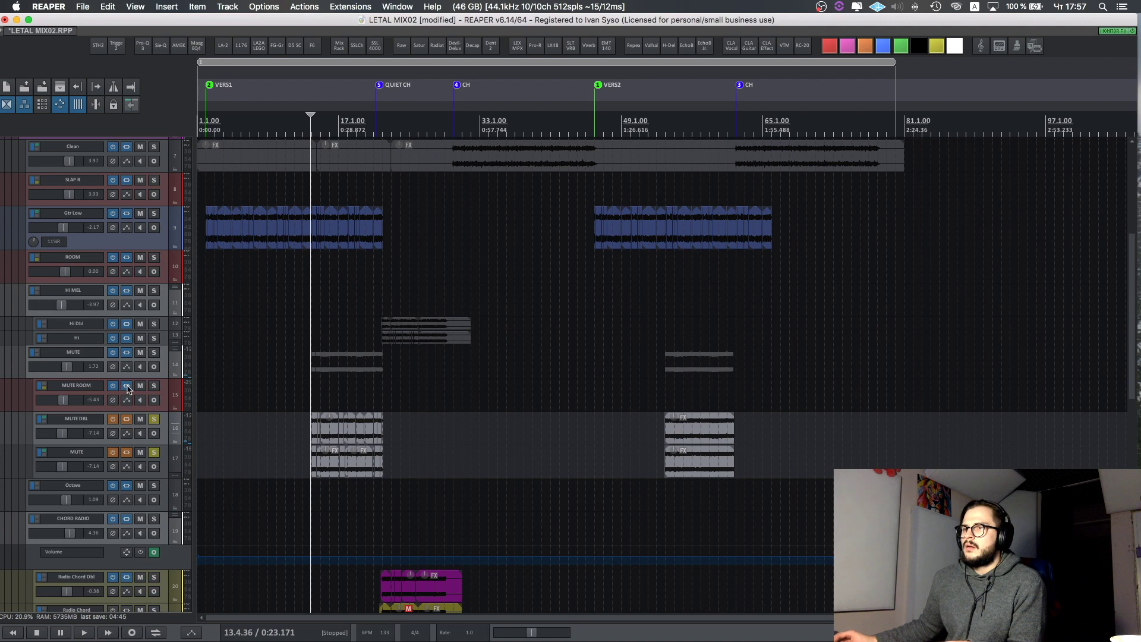
{"action": "left_click", "coordinate": [113, 352]}
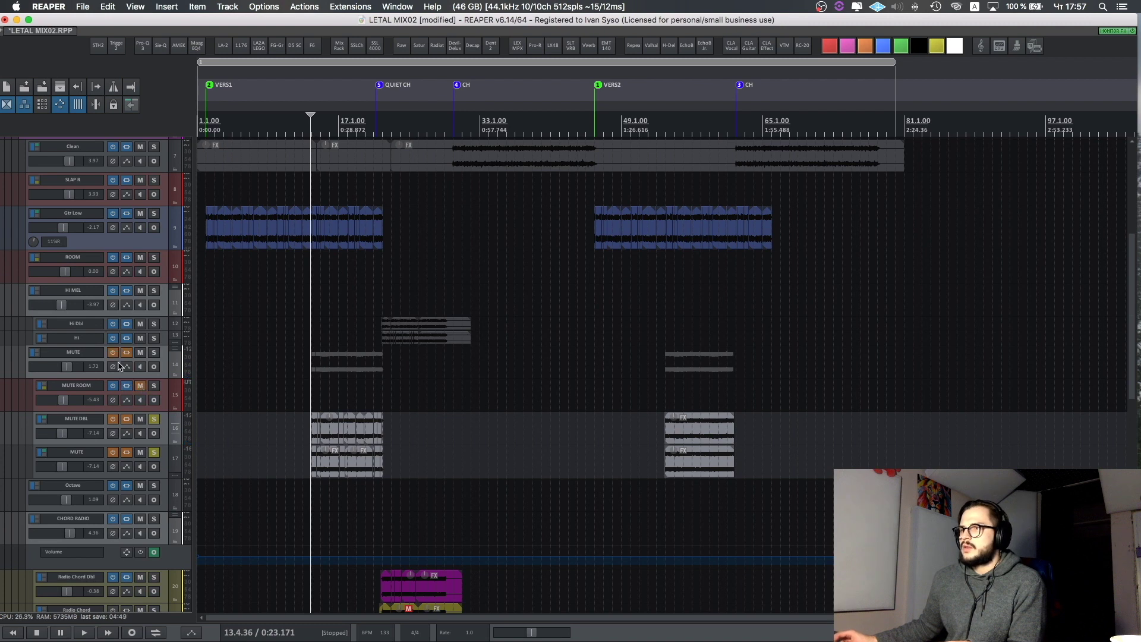
{"action": "key", "text": "space"}
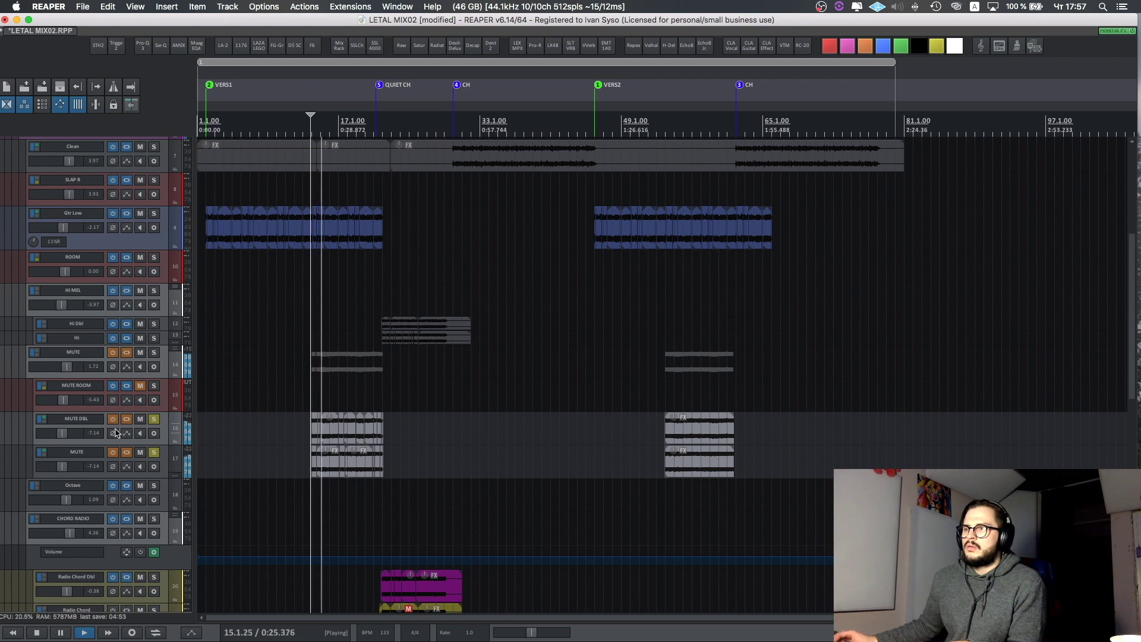
- Re-enable the effects on MUTE and MUTE DBL, and open MUTE DBL's bx_console SSL 4000 G plugin
{"action": "key", "text": "space"}
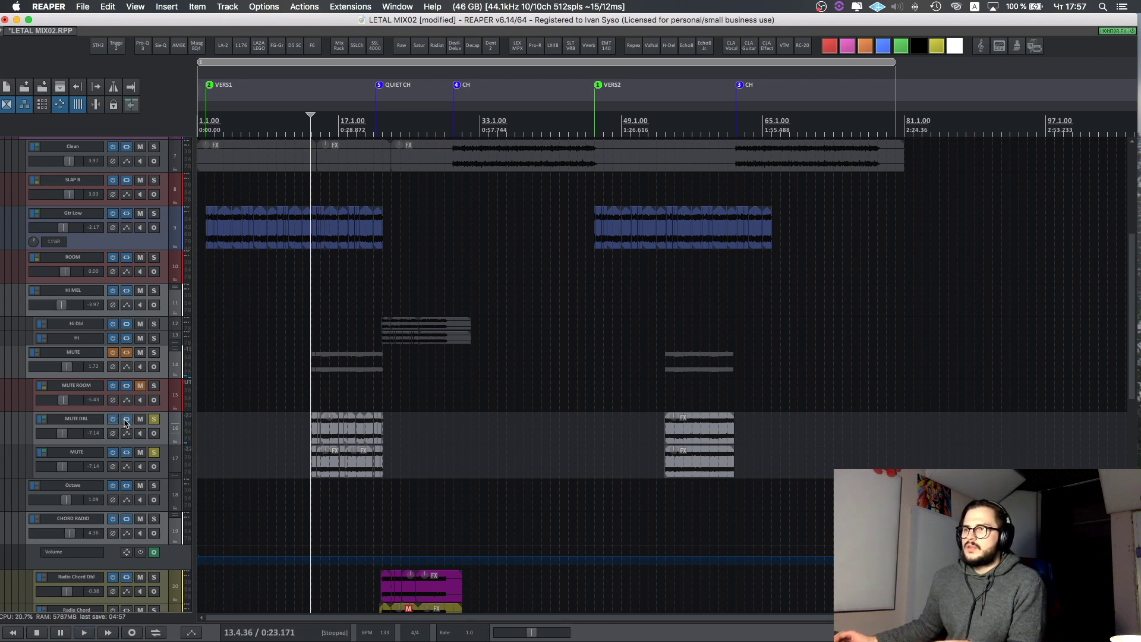
{"action": "left_click", "coordinate": [127, 418]}
{"action": "left_click_drag", "start_coordinate": [131, 37], "coordinate": [386, 18]}
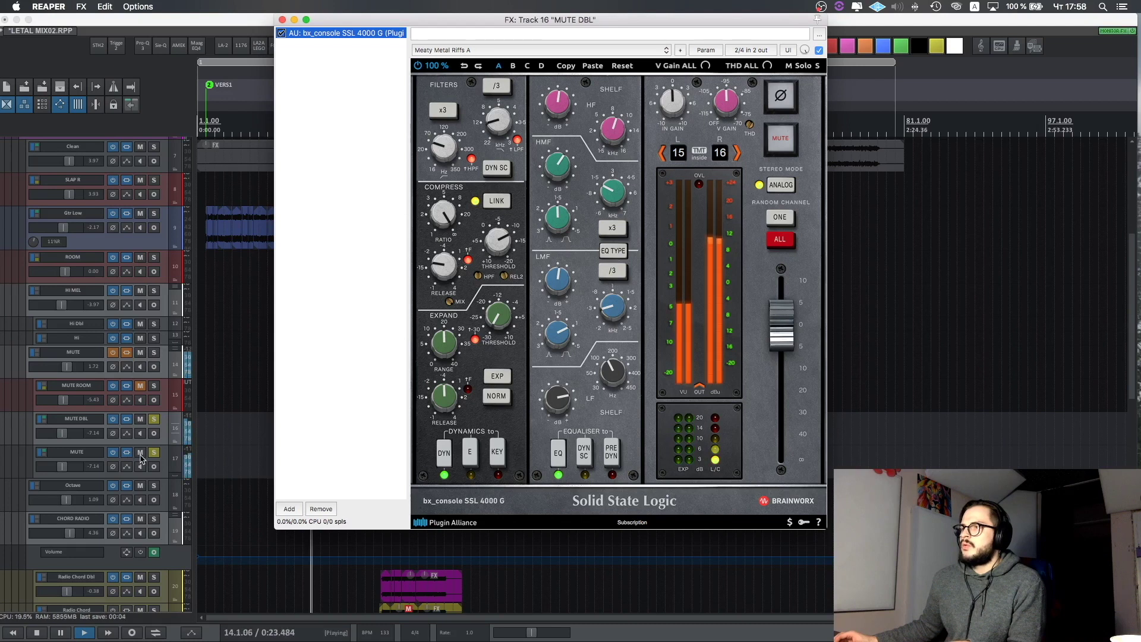
- Bypass and re-enable MUTE DBL's effects during playback to compare the processed and unprocessed sound
{"action": "left_click", "coordinate": [114, 419]}
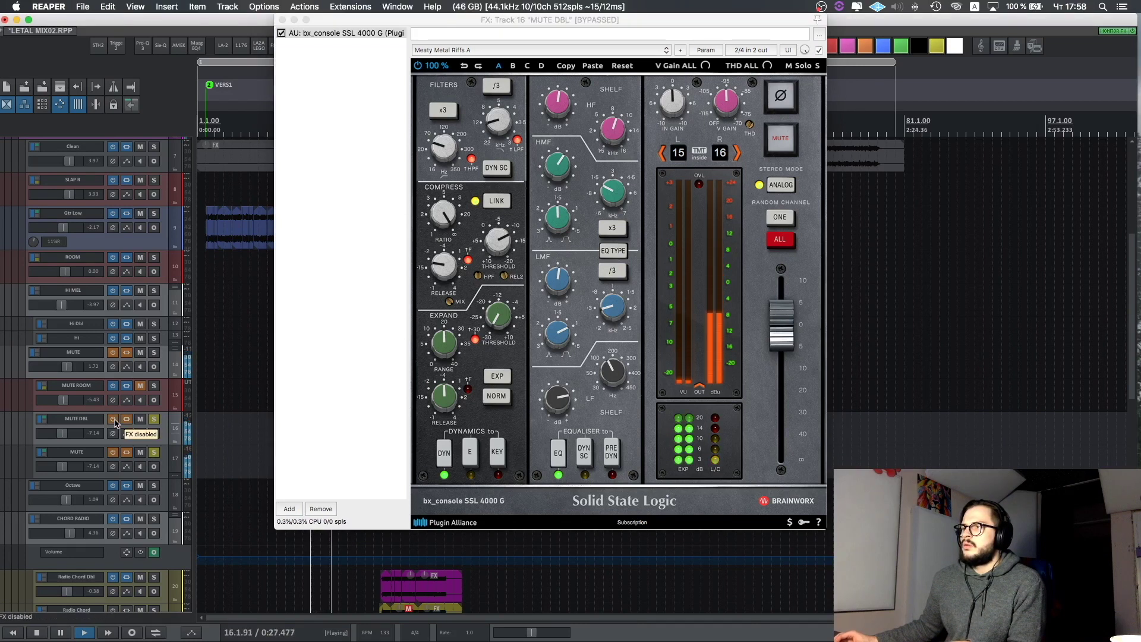
{"action": "left_click", "coordinate": [114, 420]}
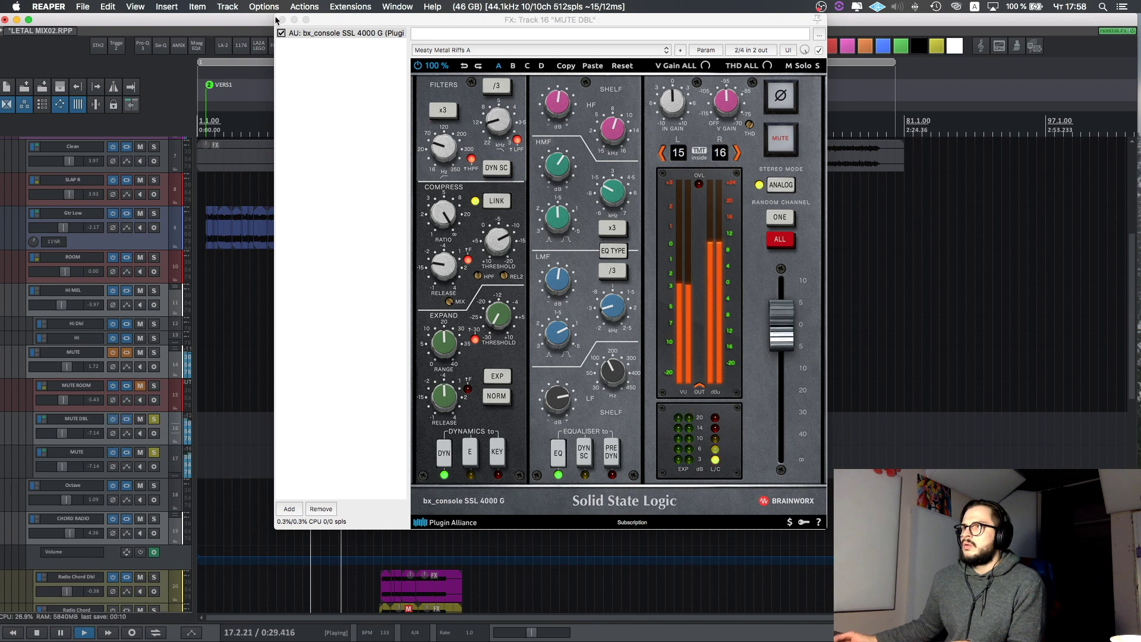
- Close MUTE DBL's plugin window, stop playback and clear the solos from MUTE DBL and MUTE
{"action": "left_click", "coordinate": [283, 20]}
{"action": "key", "text": "space"}
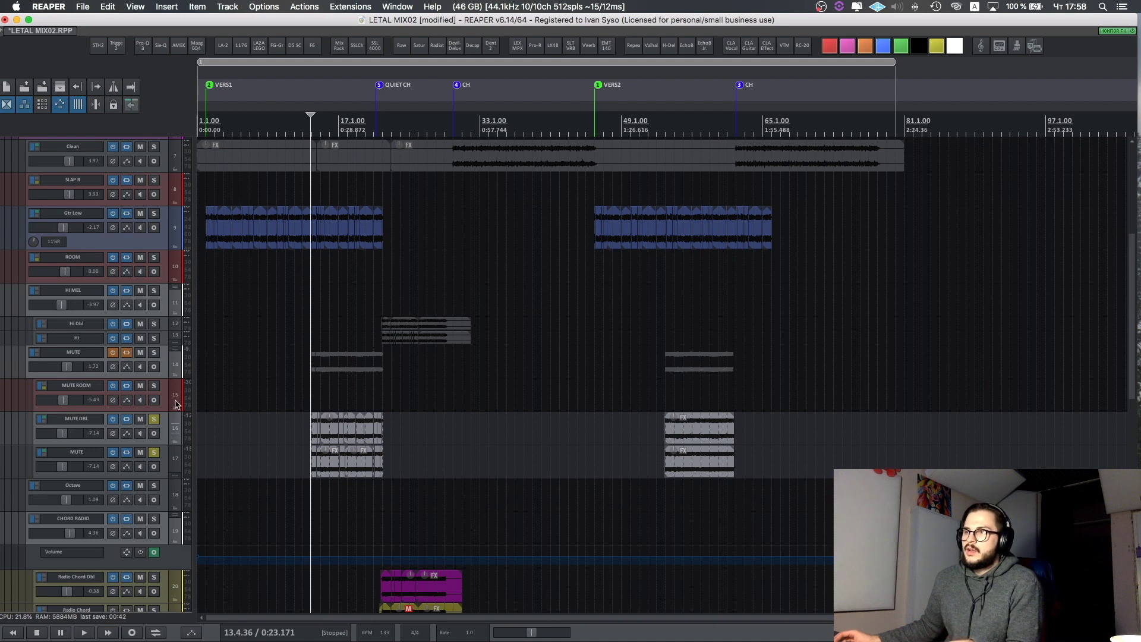
{"action": "left_click", "coordinate": [154, 422]}
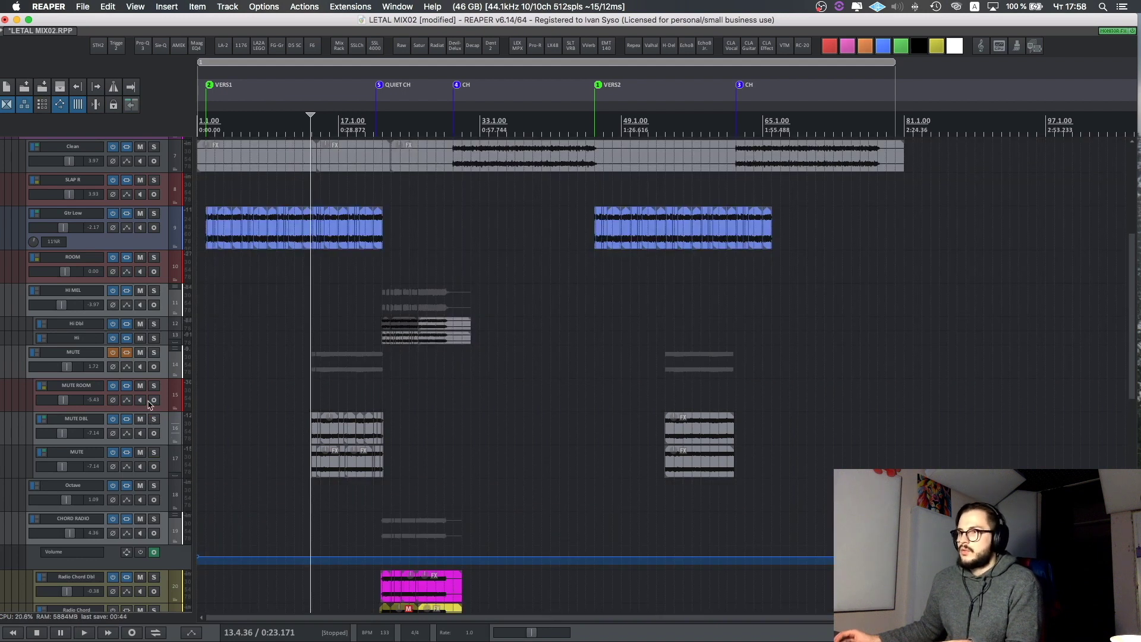
- Re-enable the parent MUTE folder's effects and look through its FF Pro-Q 3, F6-RTA and Noveltech Character plugins
{"action": "key", "text": "f"}
{"action": "mouse_move", "coordinate": [704, 272]}
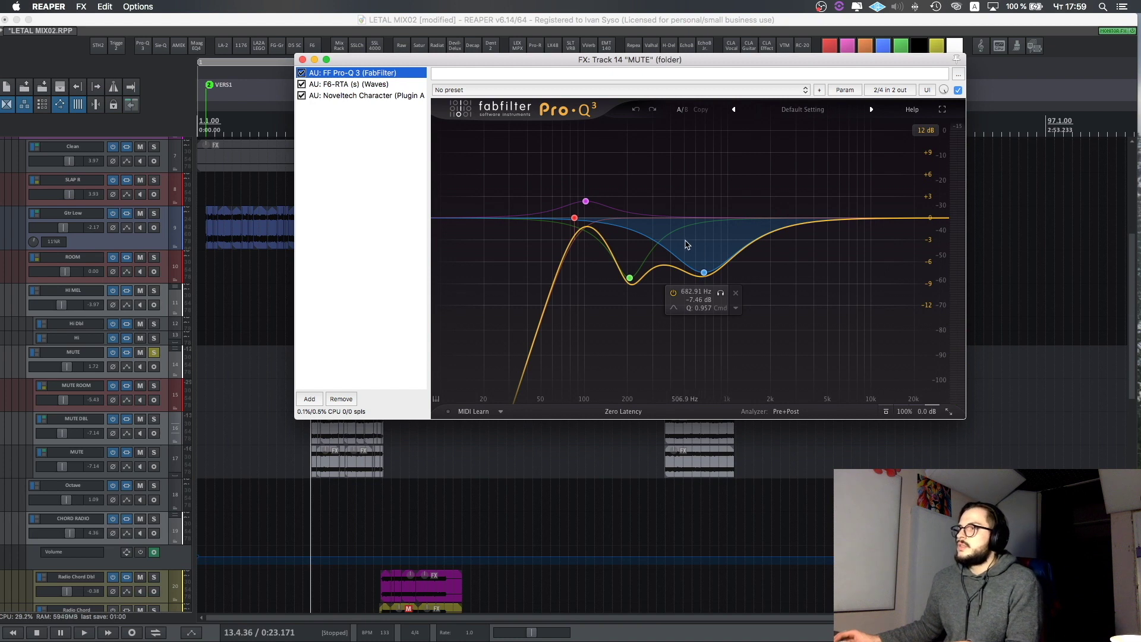
{"action": "left_click", "coordinate": [355, 85]}
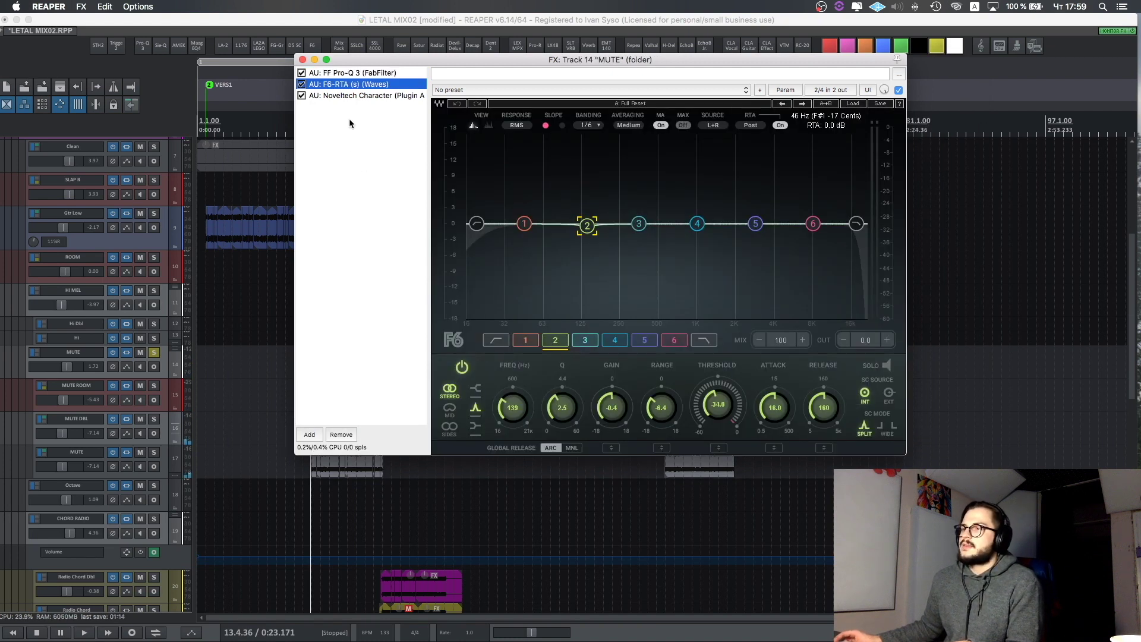
{"action": "left_click", "coordinate": [153, 354]}
{"action": "left_click", "coordinate": [153, 355]}
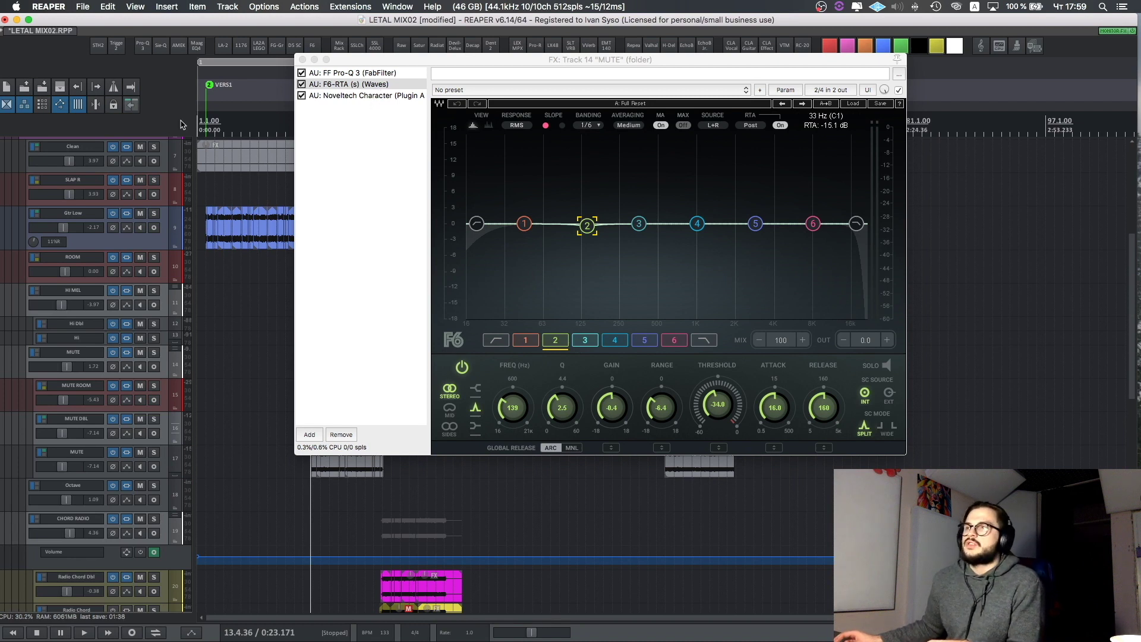
{"action": "left_click", "coordinate": [351, 97]}
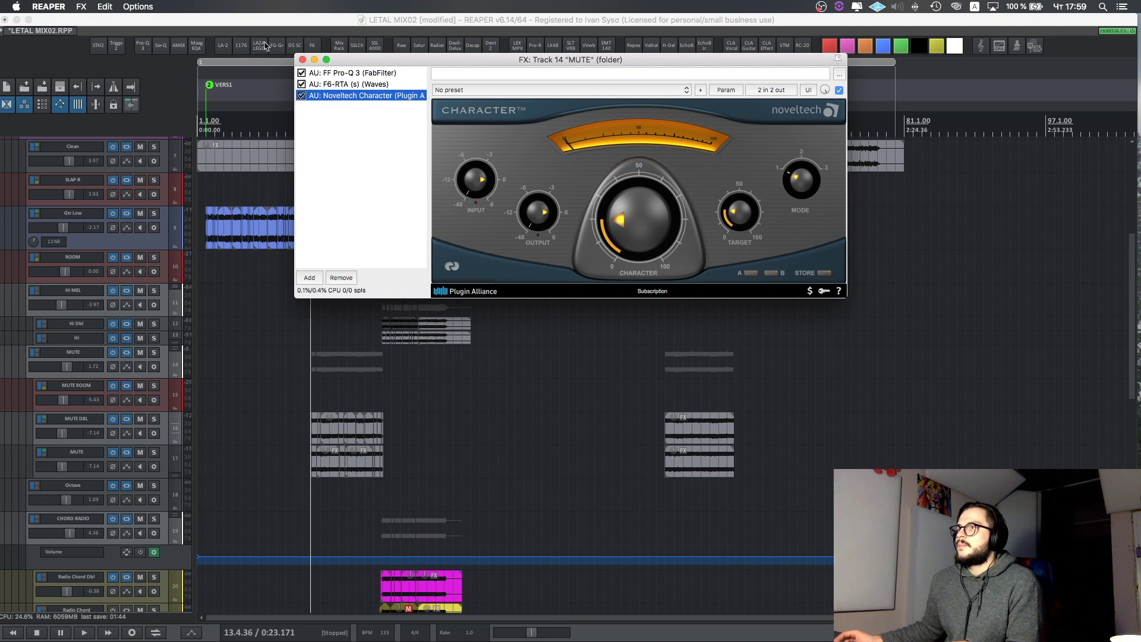
{"action": "left_click", "coordinate": [303, 59]}
- Solo the Hi guitar track and play it from the start of the QUIET CH section
{"action": "left_click", "coordinate": [384, 351]}
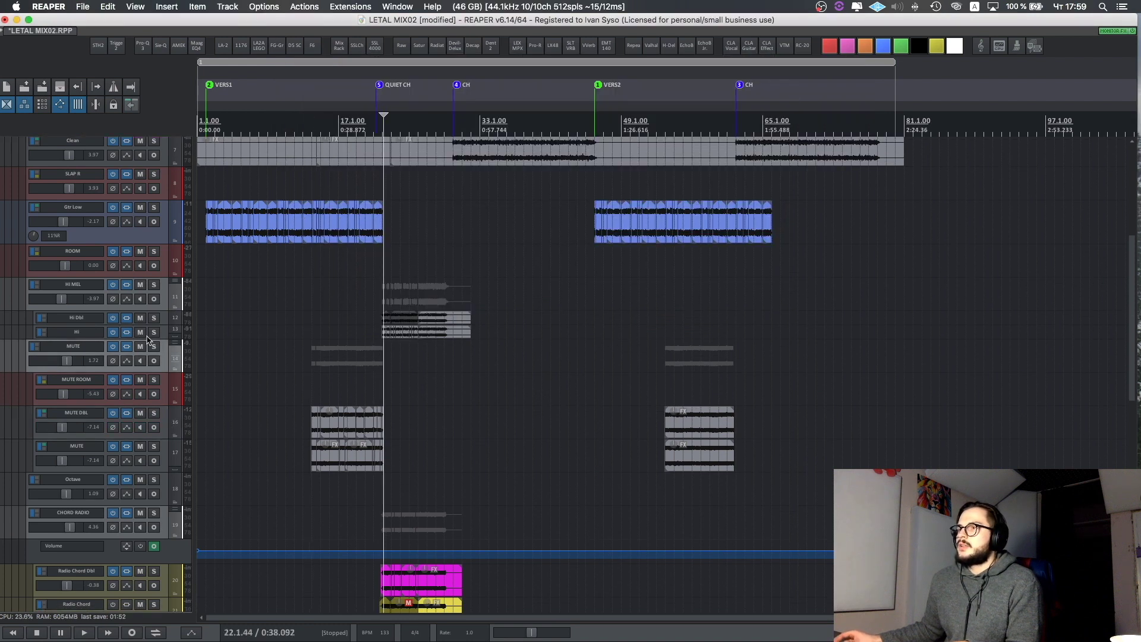
{"action": "left_click", "coordinate": [153, 332]}
{"action": "key", "text": "space"}
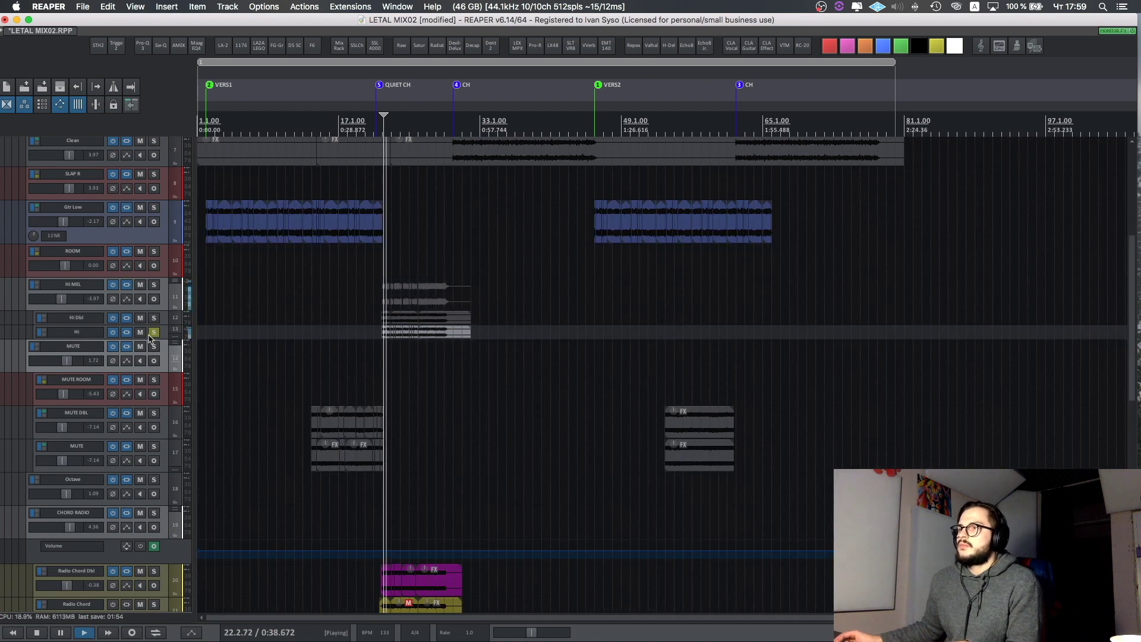
{"action": "key", "text": "space"}
- Inspect Hi's SPL Transient Designer Plus and bx_console SSL 4000 G, toggling them during playback to compare the sound
{"action": "left_click", "coordinate": [127, 332]}
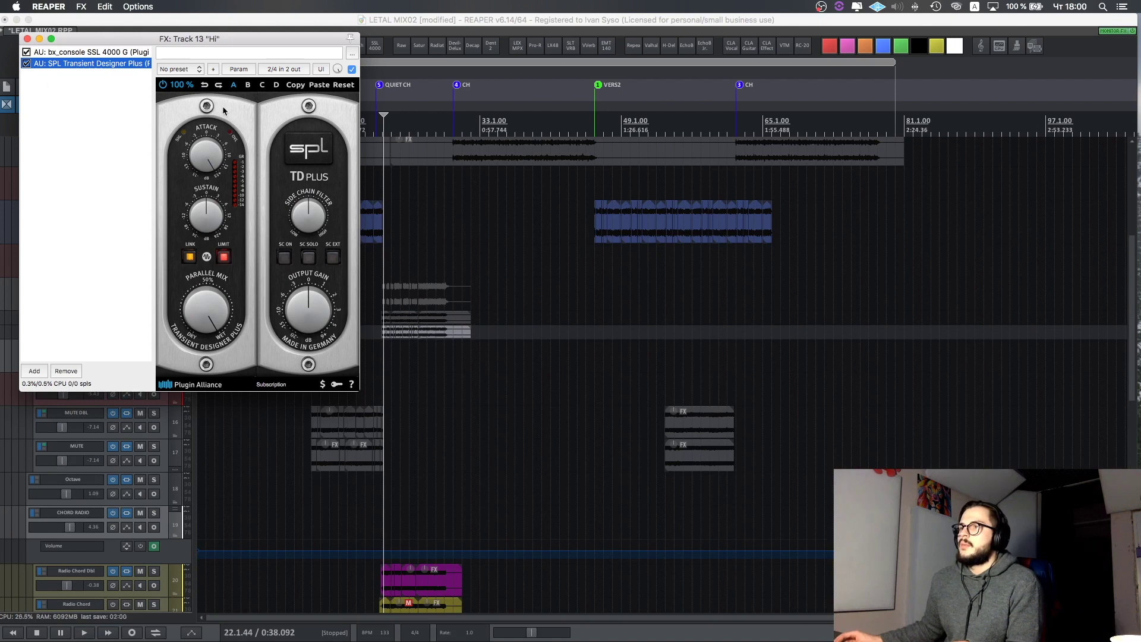
{"action": "left_click", "coordinate": [76, 53]}
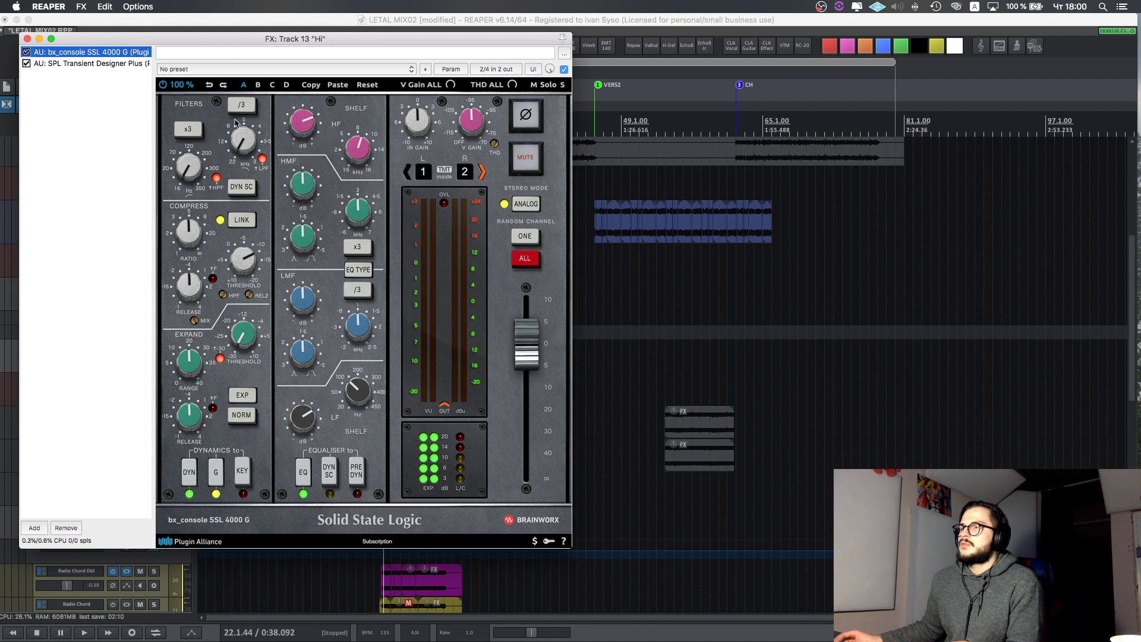
{"action": "key", "text": "space"}
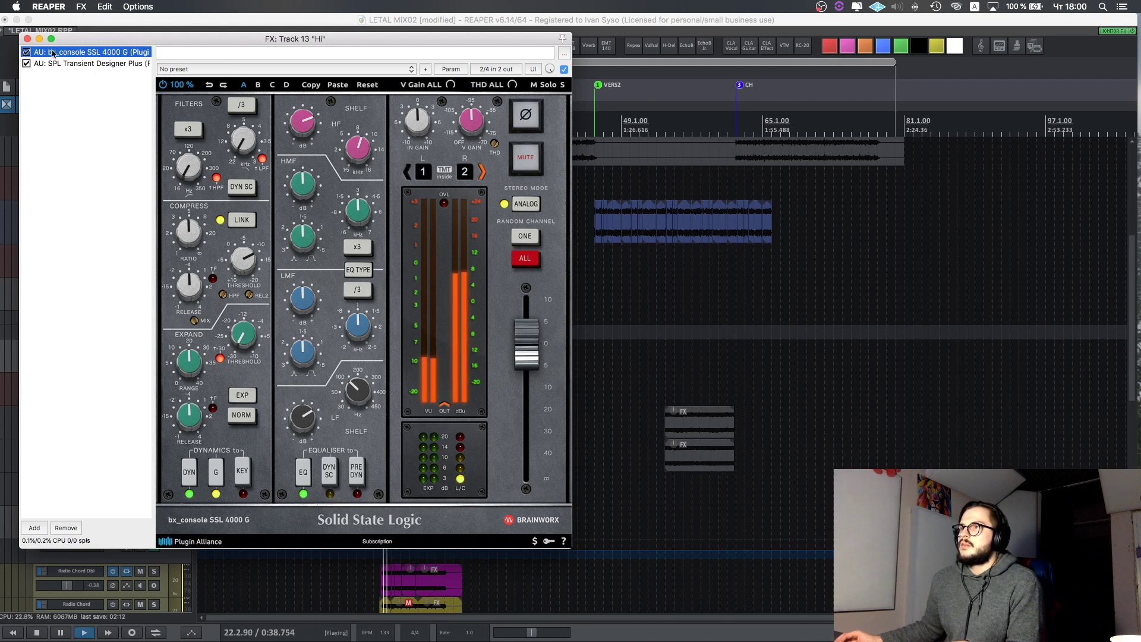
{"action": "left_click", "coordinate": [26, 64]}
{"action": "left_click", "coordinate": [27, 53]}
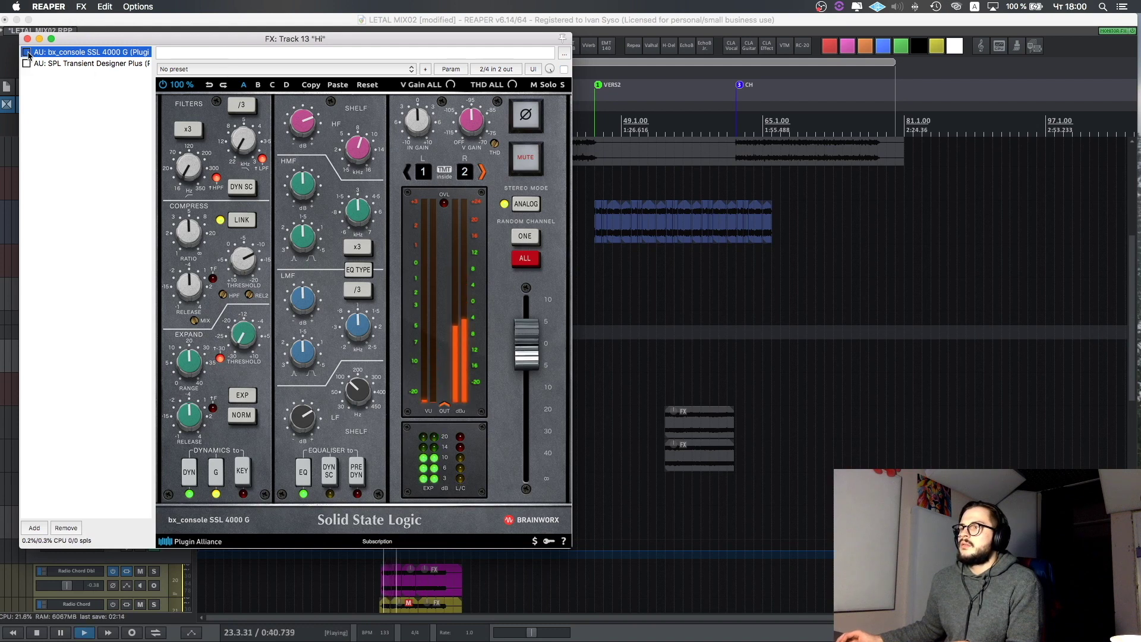
{"action": "left_click", "coordinate": [26, 52]}
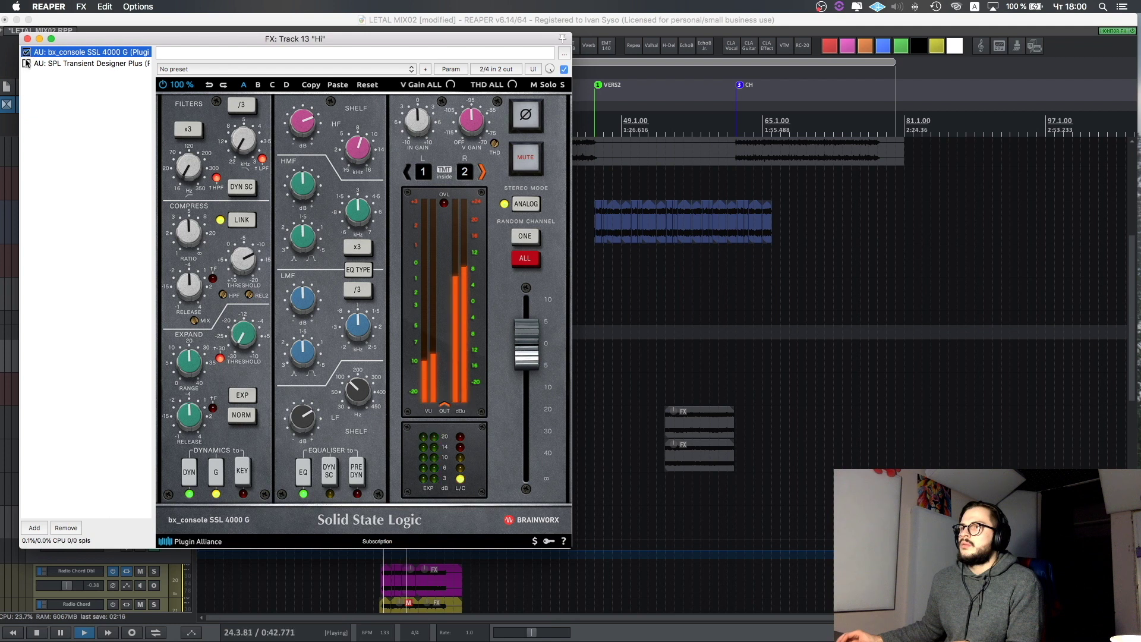
{"action": "left_click", "coordinate": [27, 39]}
{"action": "key", "text": "space"}
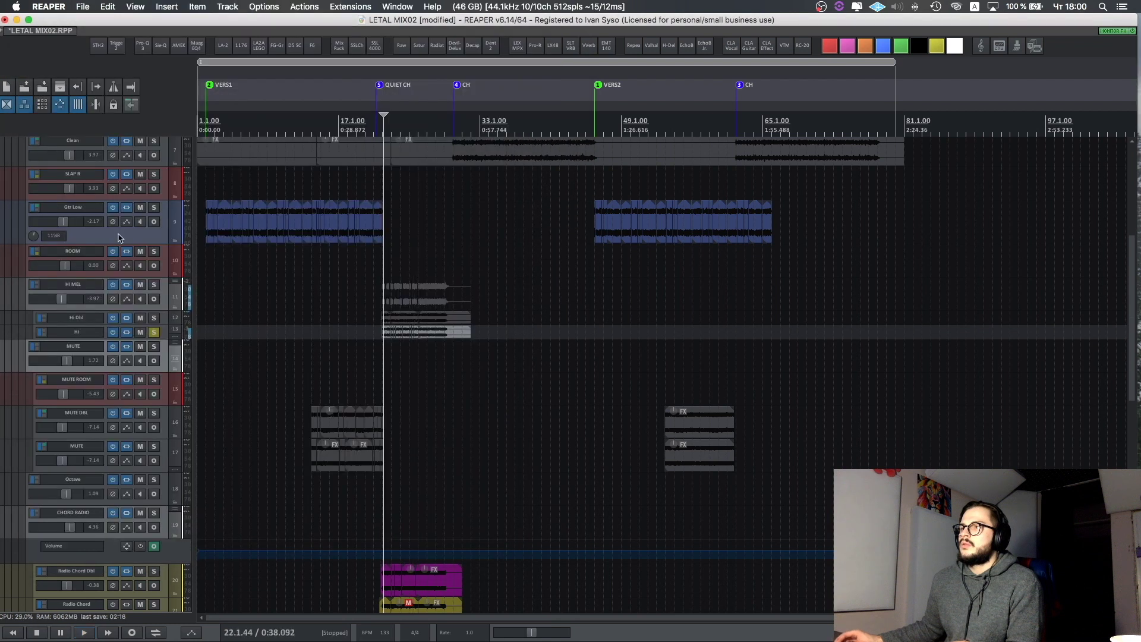
- Solo the Hi Dbl track and play it from the middle of the quiet chorus
{"action": "left_click", "coordinate": [438, 313]}
{"action": "left_click", "coordinate": [421, 292]}
{"action": "key", "text": "space"}
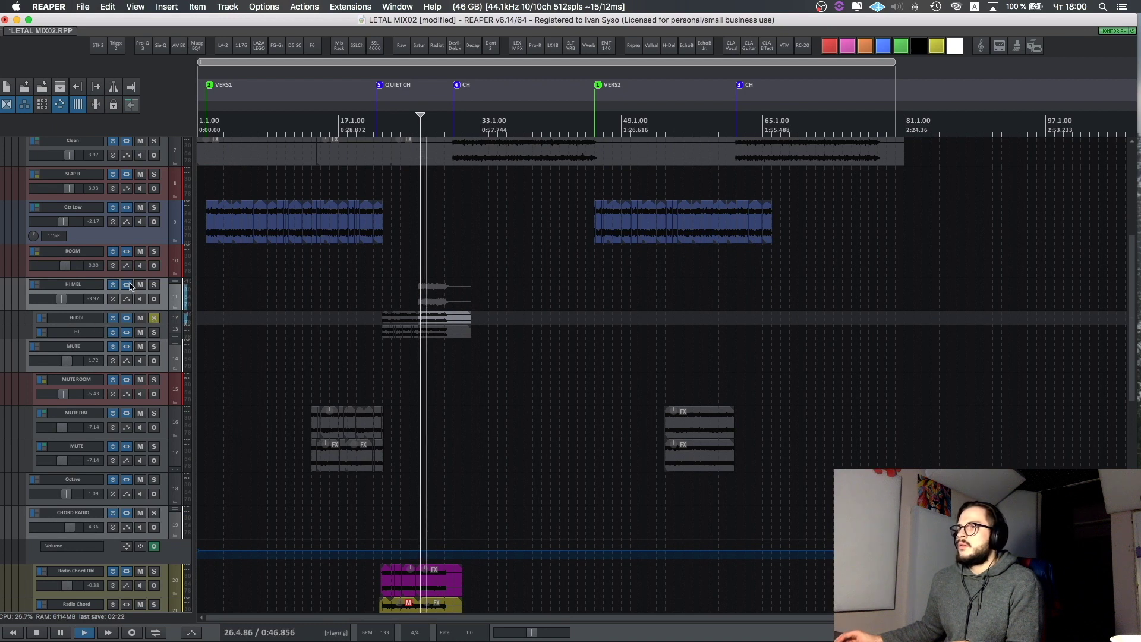
- Inspect Hi Dbl's bx_console SSL 4000 G plugin, close it, stop playback and clear the track's solo
{"action": "left_click", "coordinate": [126, 319]}
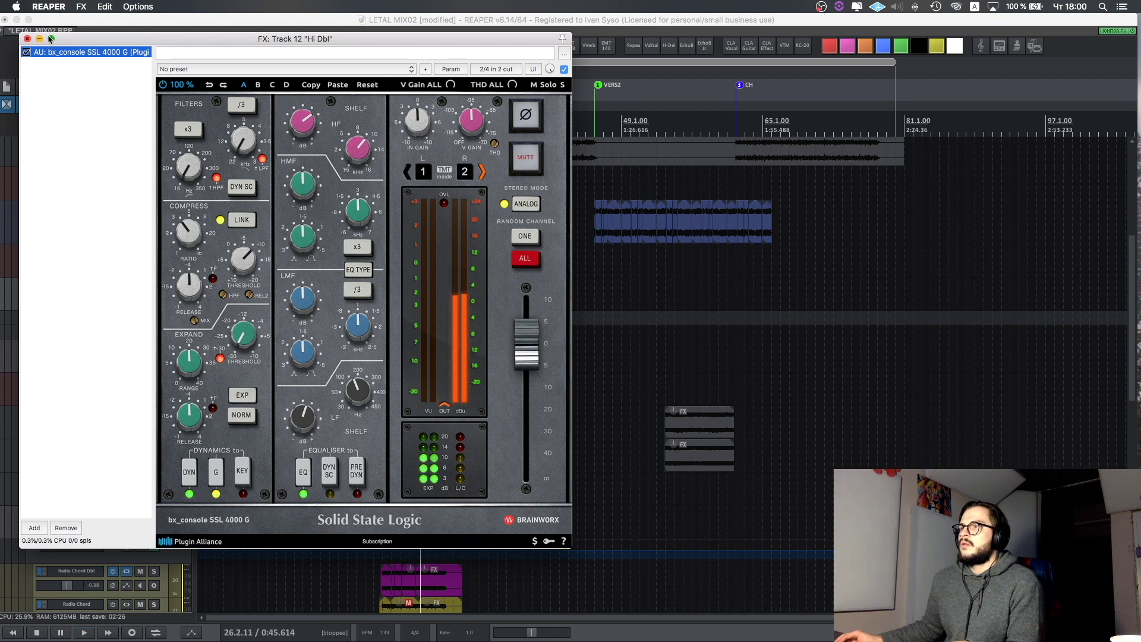
{"action": "left_click", "coordinate": [26, 38]}
{"action": "key", "text": "space"}
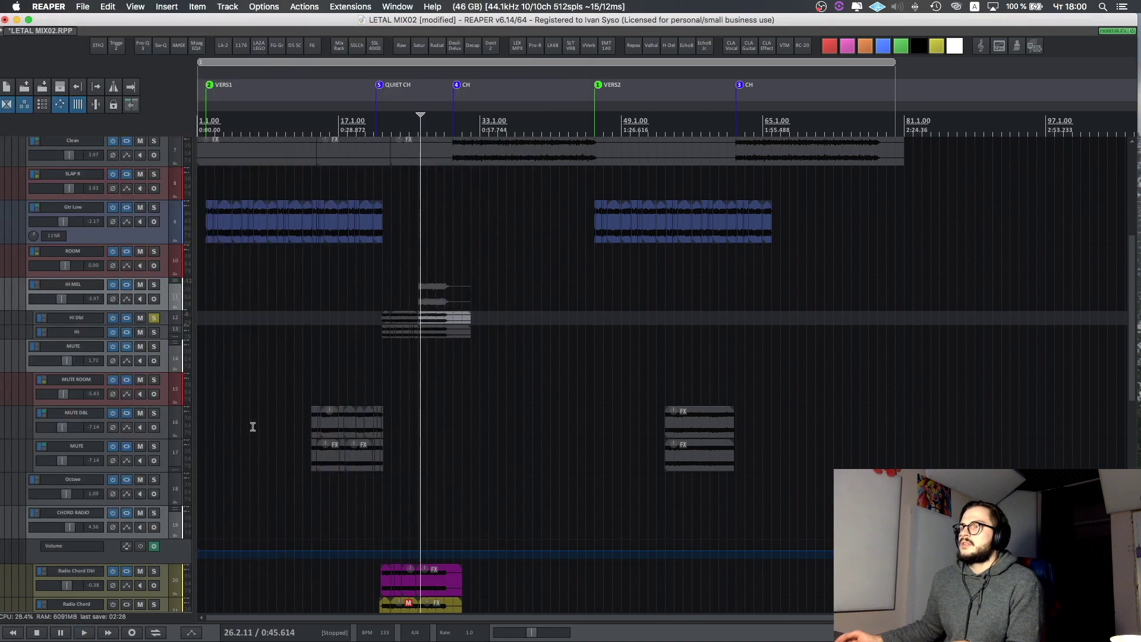
{"action": "left_click", "coordinate": [153, 319]}
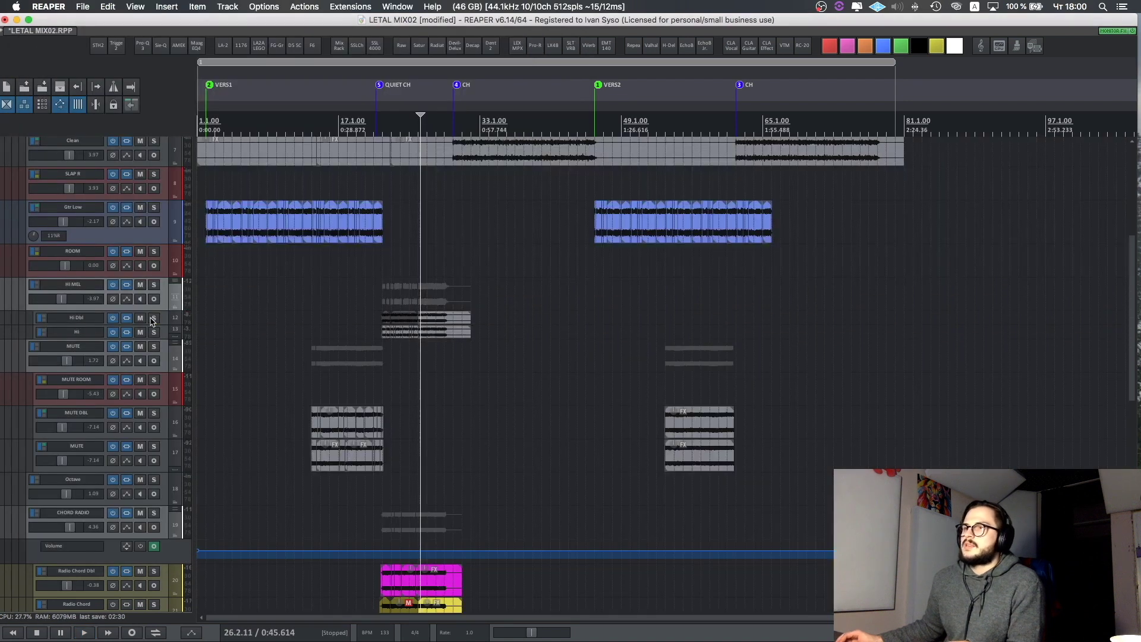
- Open the HI MEL folder's effects chain and view its FF Pro-MB and Maag EQ2 plugins
{"action": "left_click", "coordinate": [126, 285]}
{"action": "left_click_drag", "start_coordinate": [92, 45], "coordinate": [261, 77]}
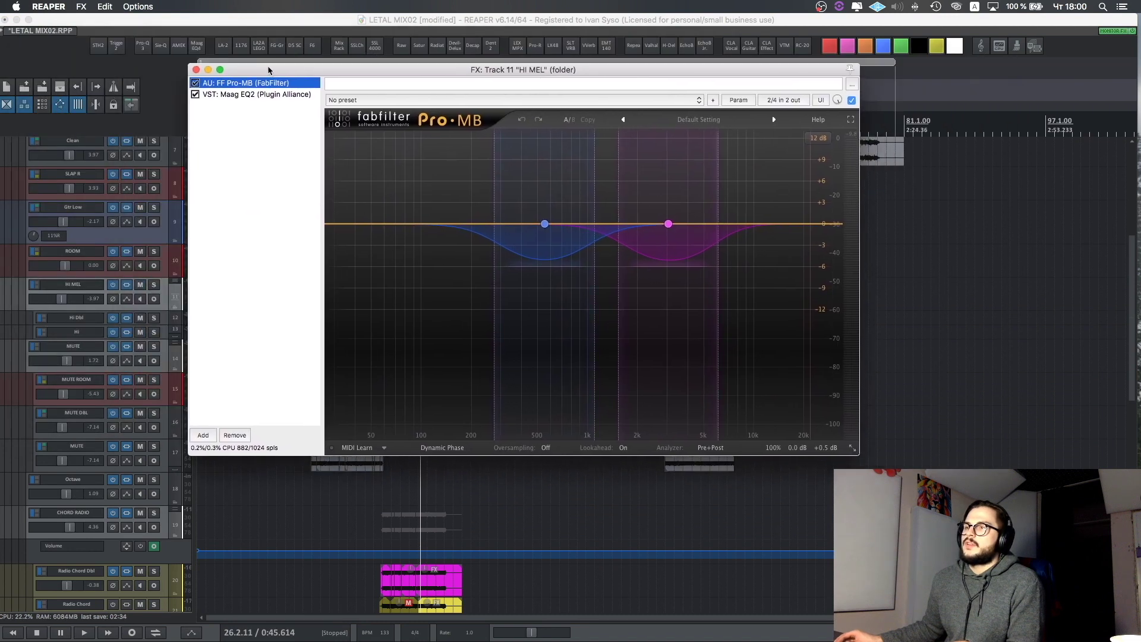
{"action": "left_click", "coordinate": [236, 96]}
- Place the edit cursor at the start of the quiet chorus and move the CHORD RADIO folder directly below the Hi track
{"action": "left_click", "coordinate": [381, 254]}
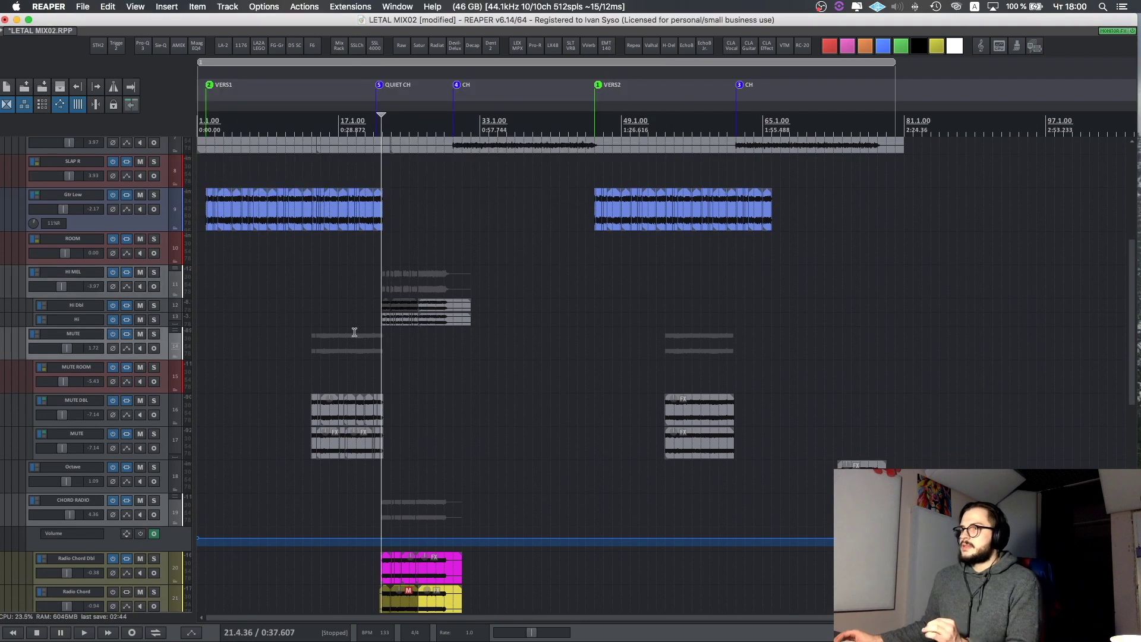
{"action": "left_click_drag", "start_coordinate": [70, 506], "coordinate": [77, 331]}
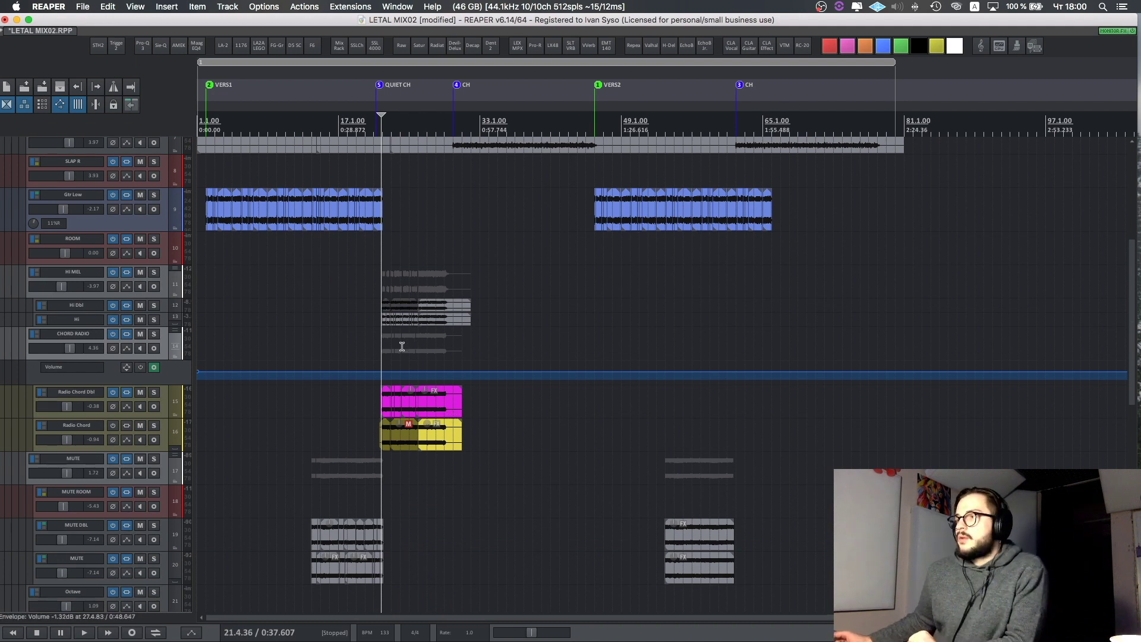
- Solo Hi and play the quiet chorus, add Radio Chord Dbl to the solo, and clear the solos after stopping
{"action": "left_click", "coordinate": [154, 321]}
{"action": "key", "text": "space"}
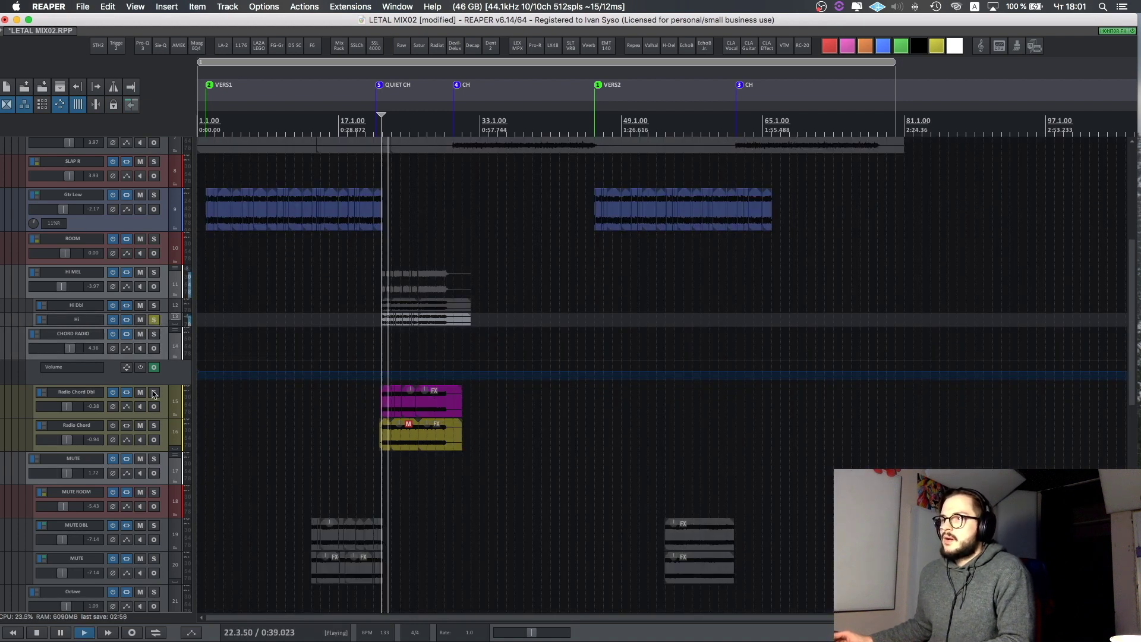
{"action": "left_click", "coordinate": [154, 392]}
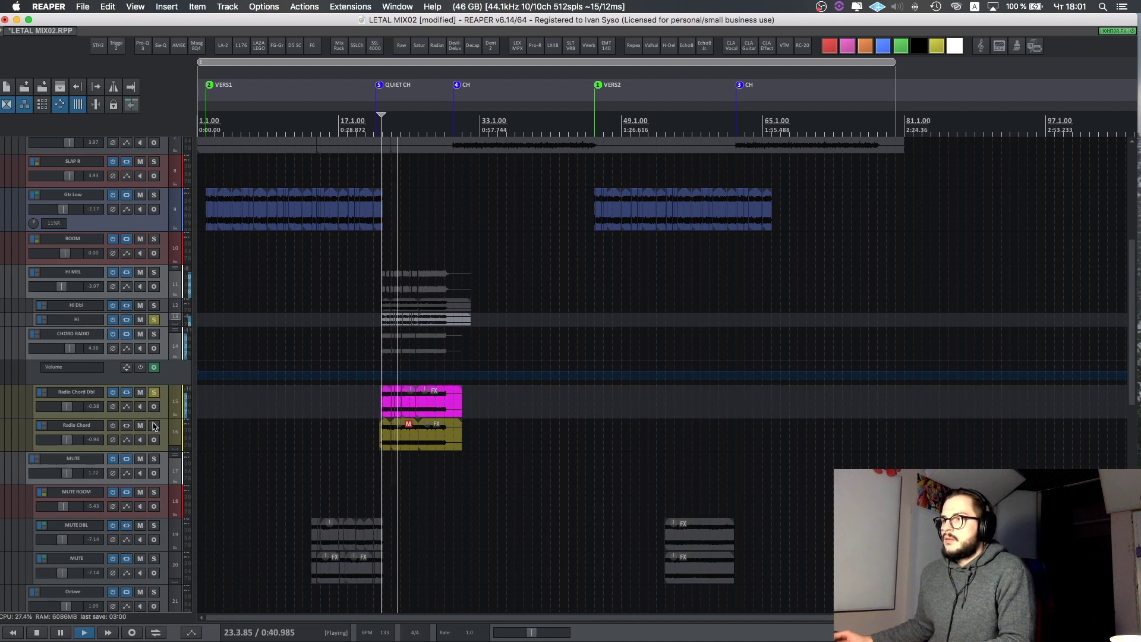
{"action": "key", "text": "space"}
{"action": "left_click", "coordinate": [154, 392]}
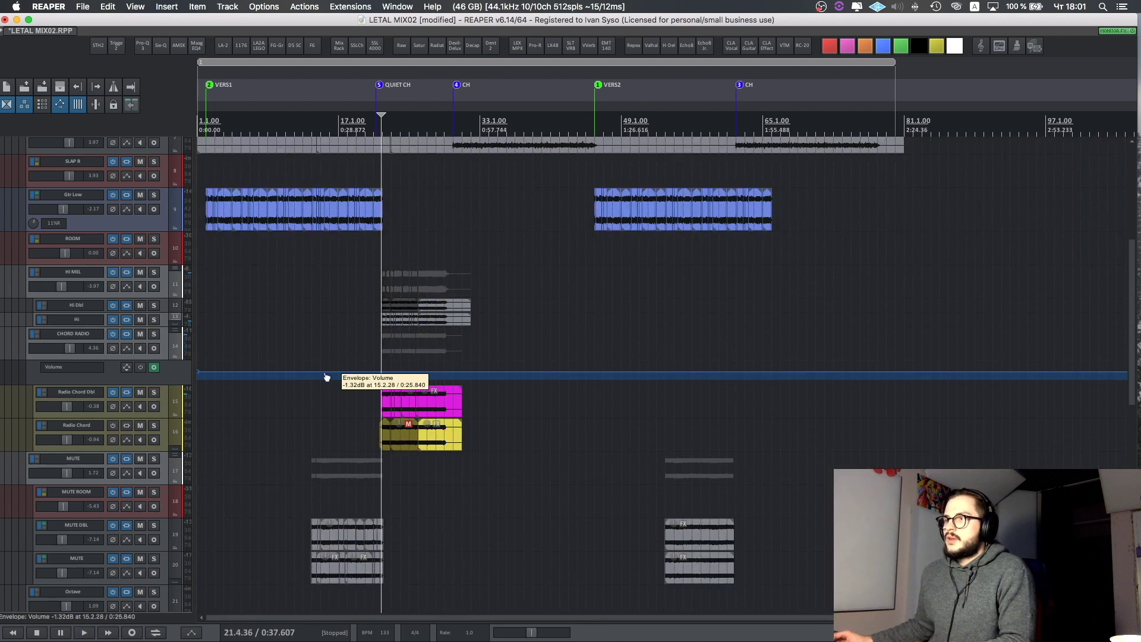
- Play Radio Chord Dbl soloed, view its FF Pro-Q 3 plugin, and unsolo it to hear the full quiet chorus
{"action": "left_click", "coordinate": [154, 392]}
{"action": "key", "text": "space"}
{"action": "left_click", "coordinate": [154, 407]}
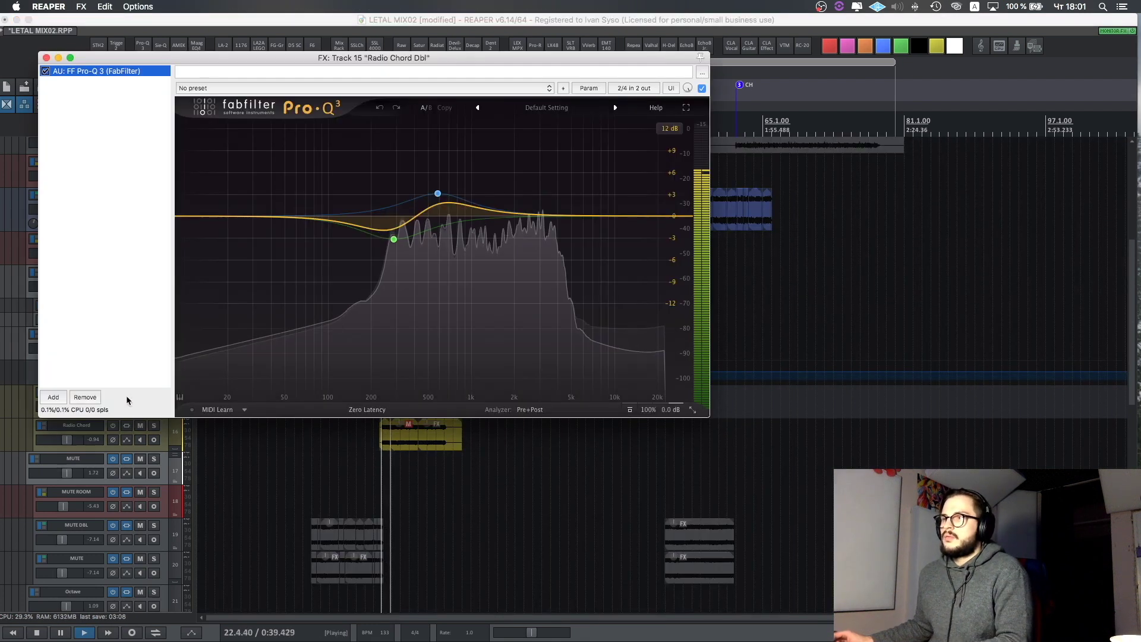
{"action": "key", "text": "Escape"}
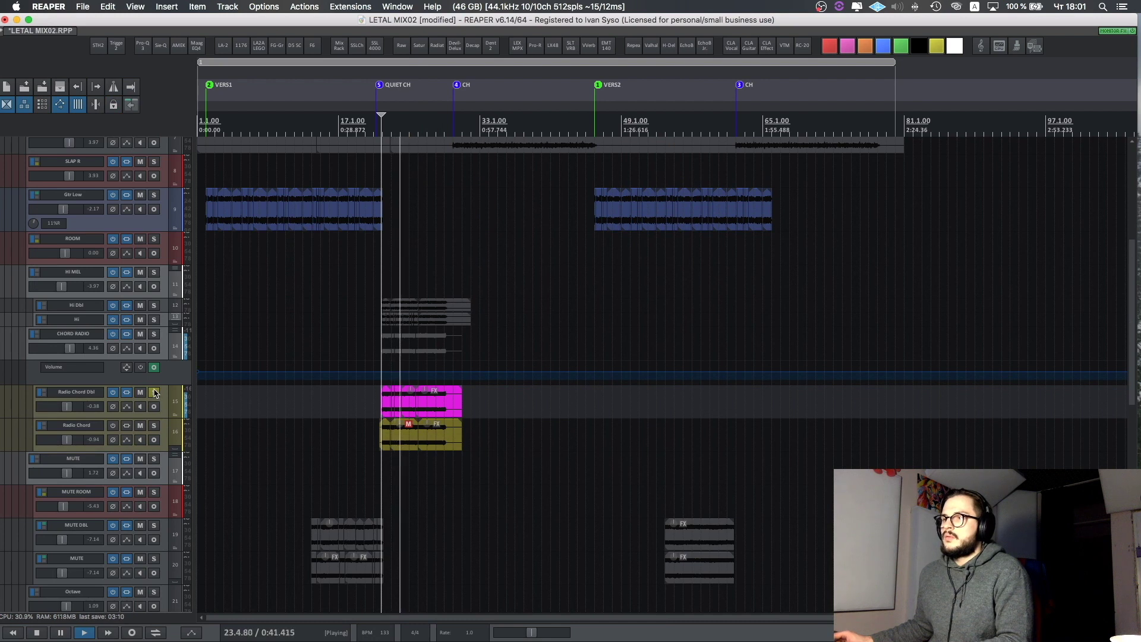
{"action": "left_click", "coordinate": [154, 393]}
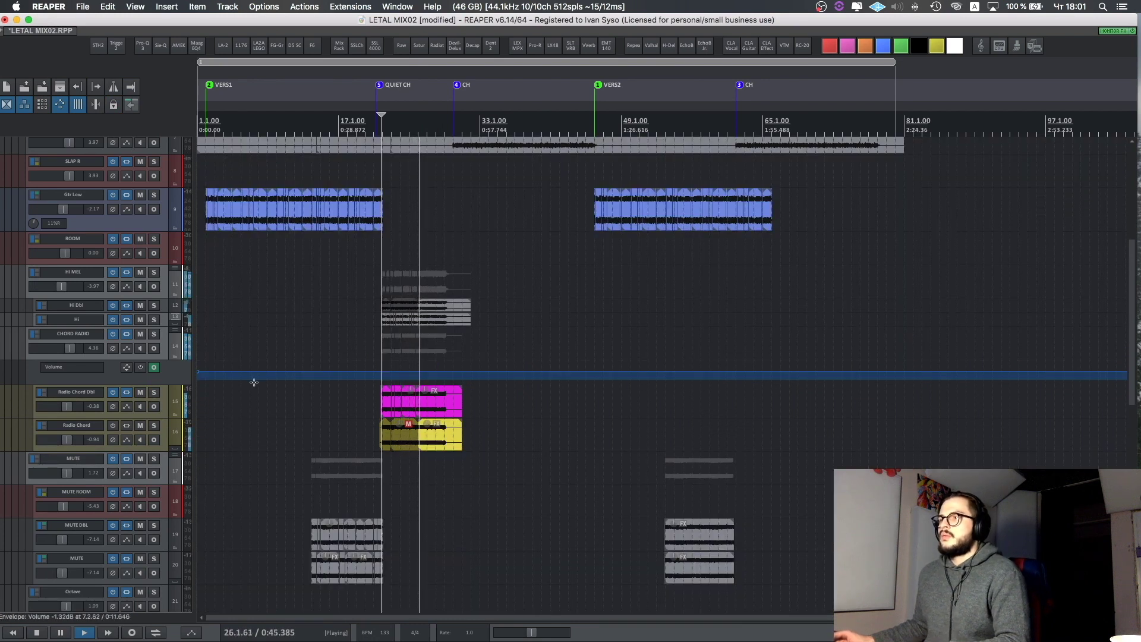
{"action": "key", "text": "space"}
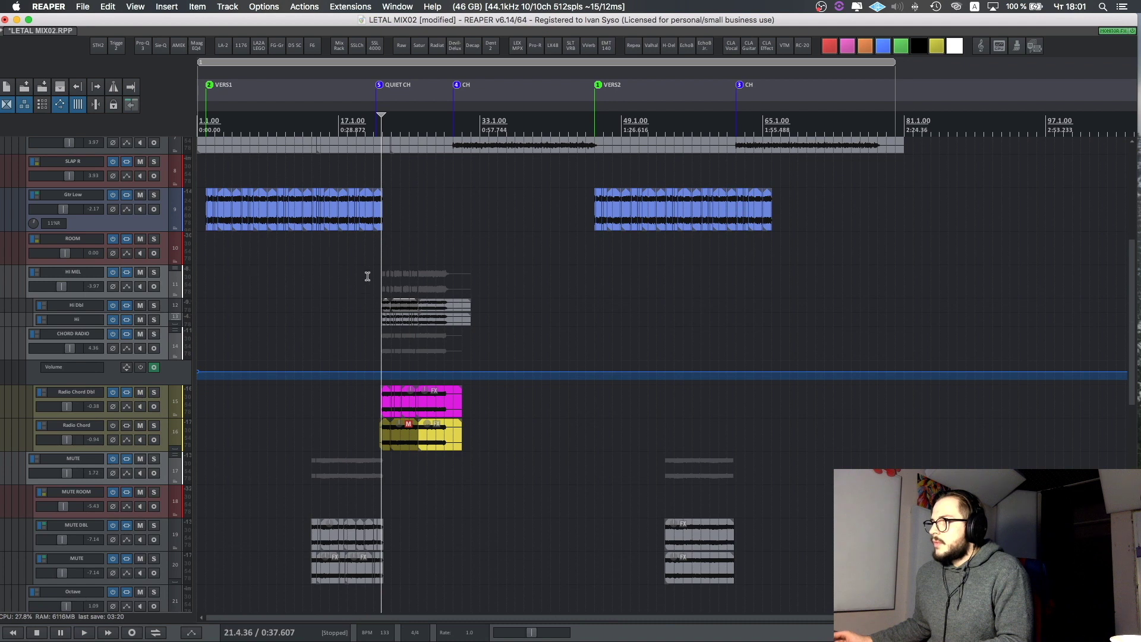
- Unmute the first half of the Radio Chord part and play the quiet chorus with it
{"action": "scroll", "coordinate": [367, 277], "scroll_direction": "up", "scroll_amount": 4}
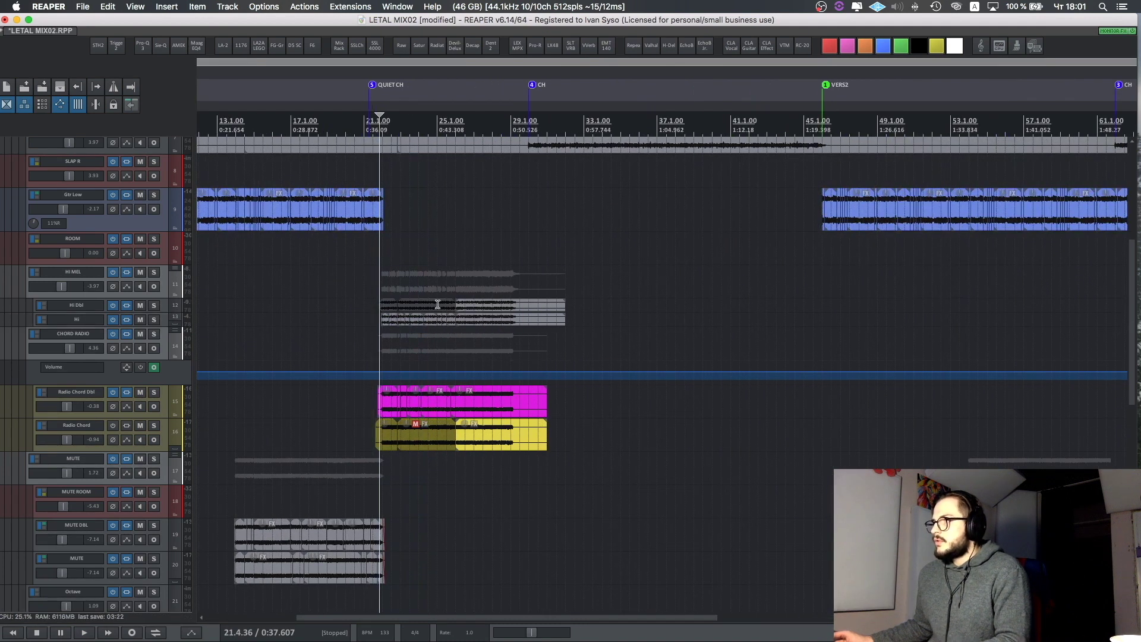
{"action": "left_click", "coordinate": [386, 305]}
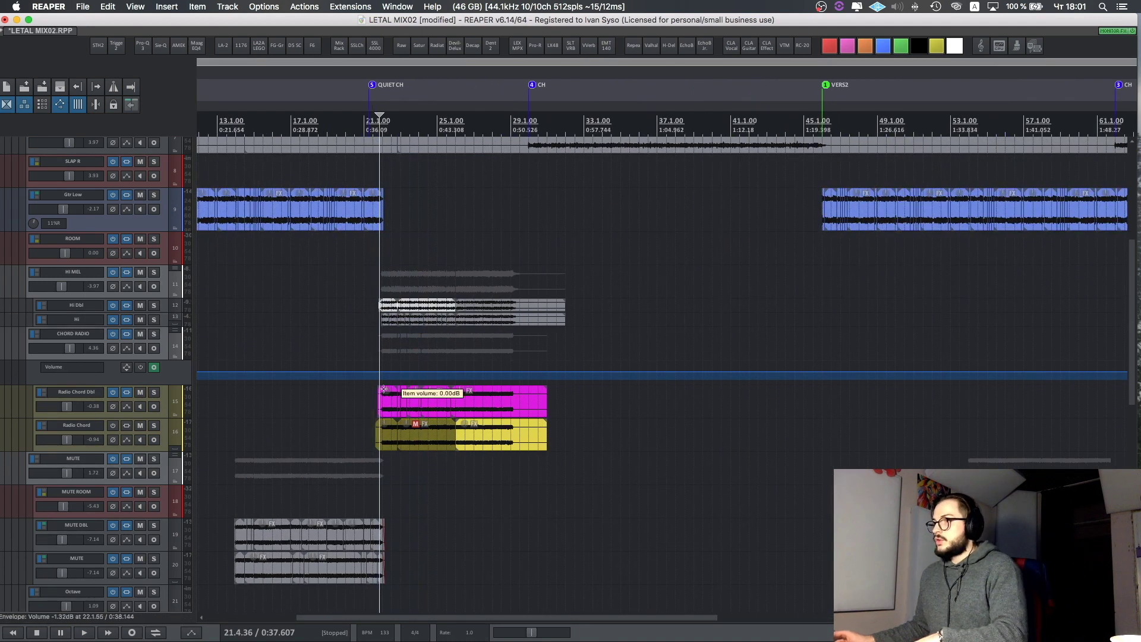
{"action": "left_click", "coordinate": [384, 437]}
{"action": "left_click", "coordinate": [416, 424]}
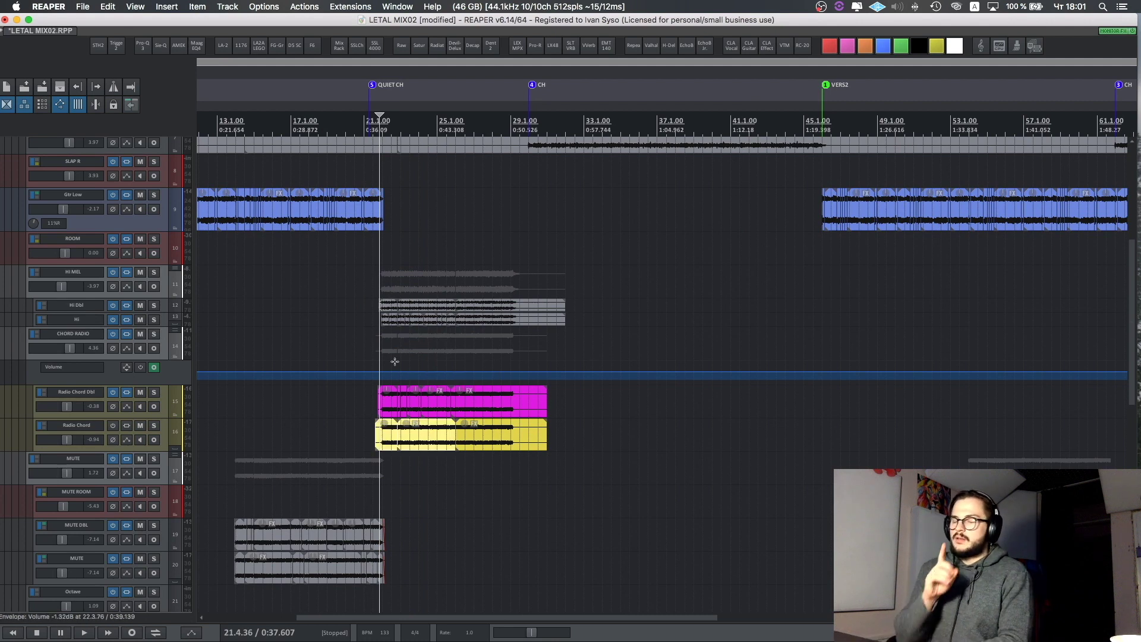
{"action": "key", "text": "space"}
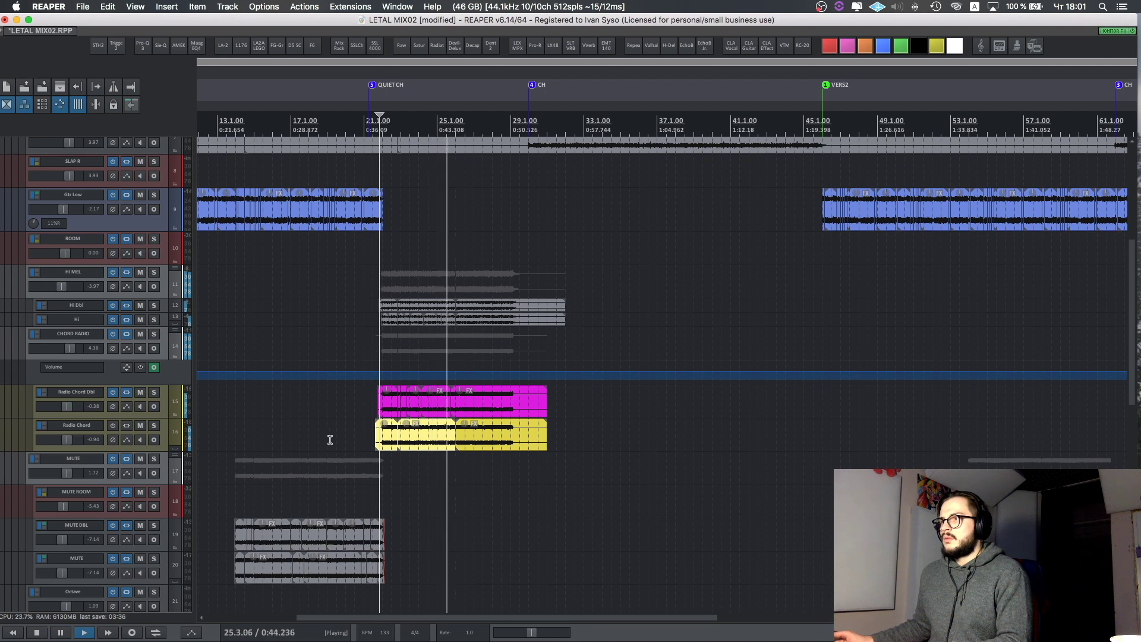
{"action": "key", "text": "space"}
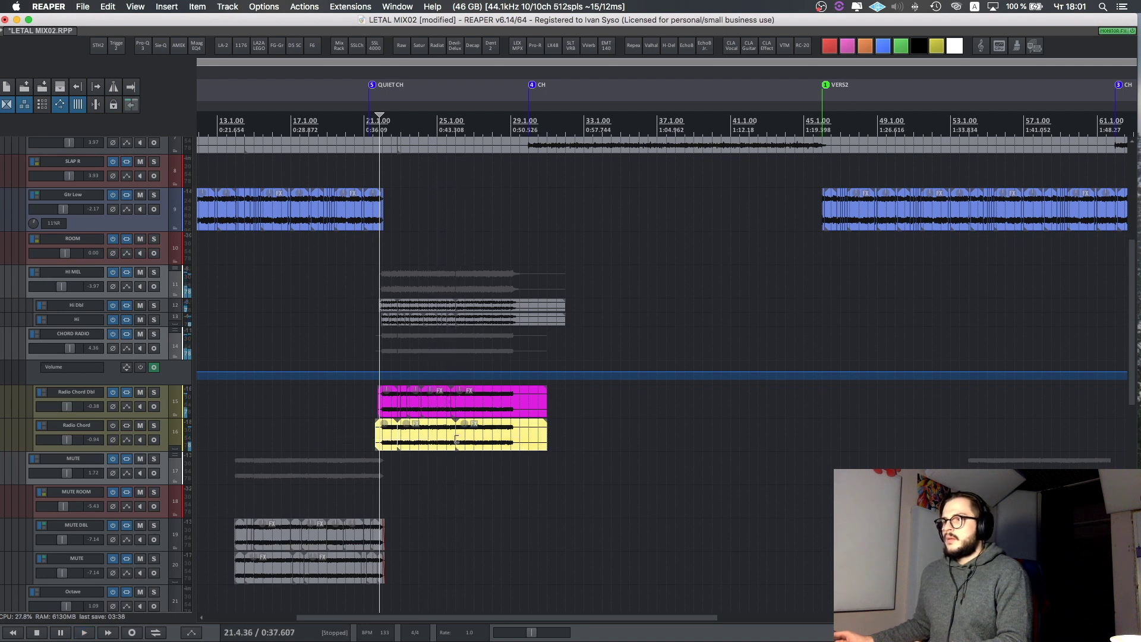
- Mute the first half of the Radio Chord part again
{"action": "left_click", "coordinate": [434, 441]}
{"action": "key", "text": "m"}
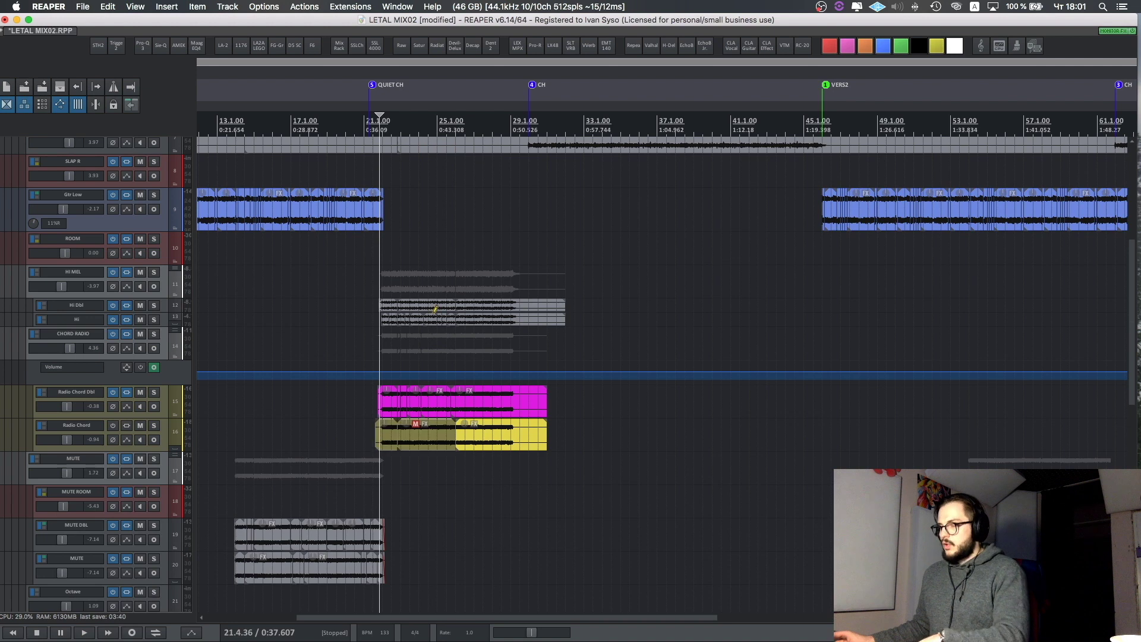
{"action": "left_click_drag", "start_coordinate": [356, 299], "coordinate": [451, 310]}
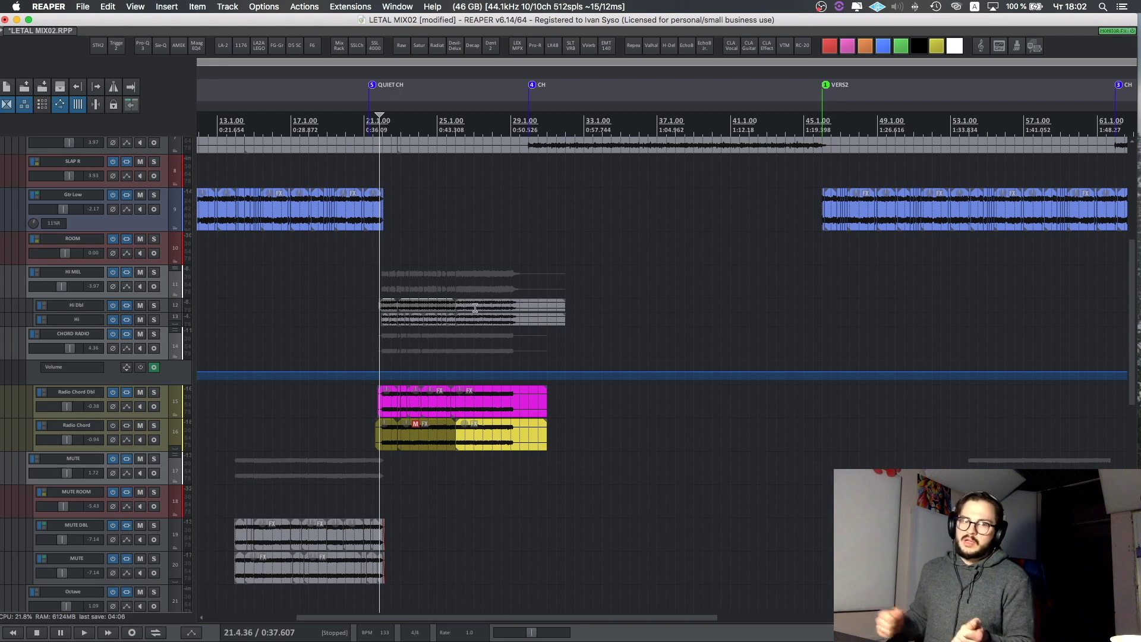
- Play the quiet chorus with the first half of the Radio Chord part muted, and stop playback
{"action": "key", "text": "space"}
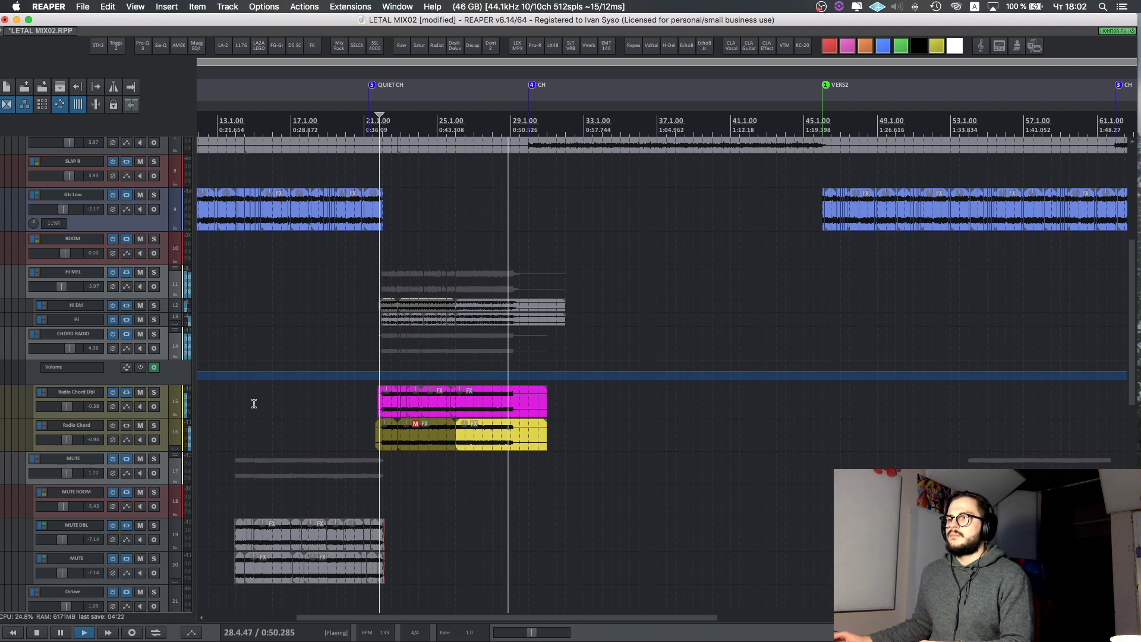
{"action": "key", "text": "space"}
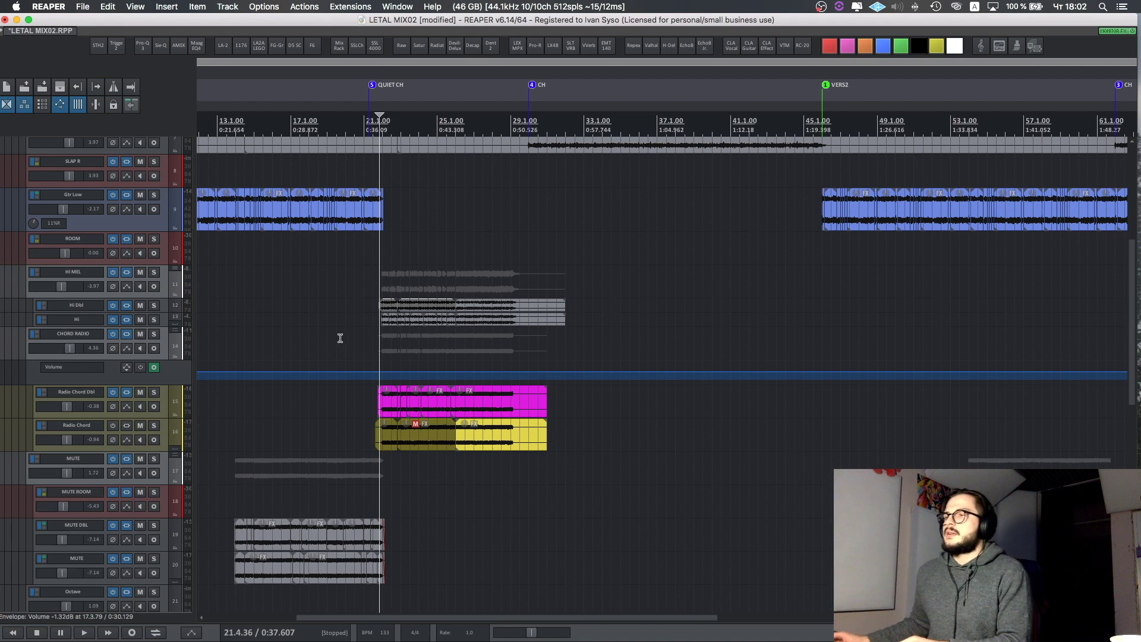
- Place the edit cursor just before the chorus guitar parts and play the chorus with the POW LR folder soloed
{"action": "scroll", "coordinate": [337, 334], "scroll_direction": "left", "scroll_amount": 2}
{"action": "scroll", "coordinate": [337, 334], "scroll_direction": "down", "scroll_amount": 2}
{"action": "scroll", "coordinate": [507, 234], "scroll_direction": "down", "scroll_amount": 2}
{"action": "scroll", "coordinate": [507, 235], "scroll_direction": "up", "scroll_amount": 4}
{"action": "left_click", "coordinate": [508, 237]}
{"action": "scroll", "coordinate": [481, 247], "scroll_direction": "down", "scroll_amount": 5}
{"action": "scroll", "coordinate": [481, 247], "scroll_direction": "up", "scroll_amount": 2}
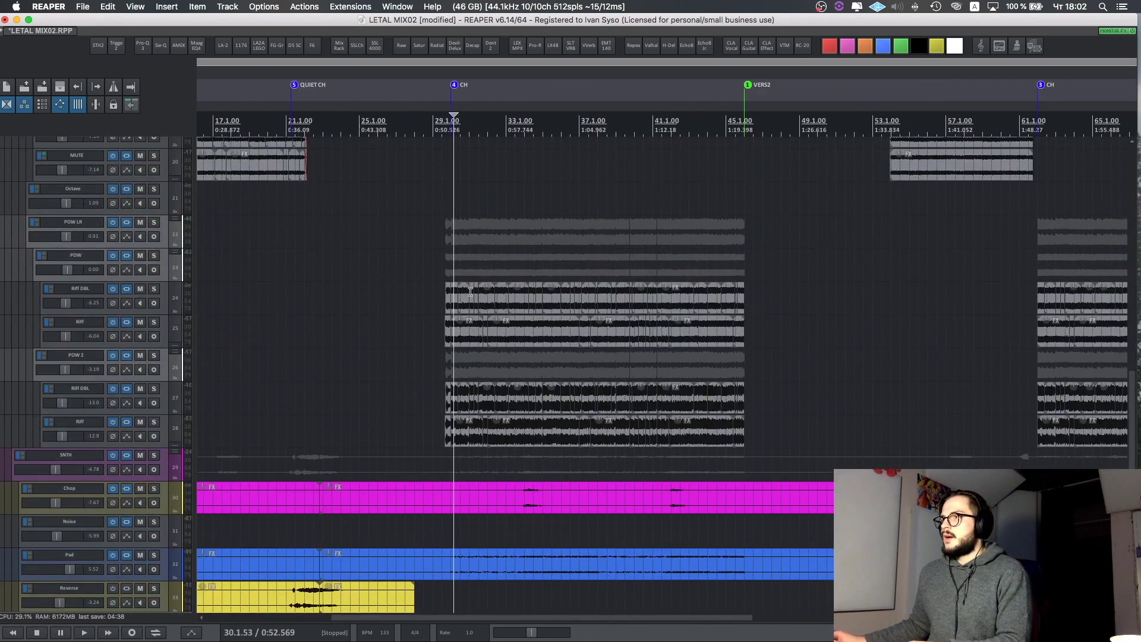
{"action": "left_click", "coordinate": [439, 292]}
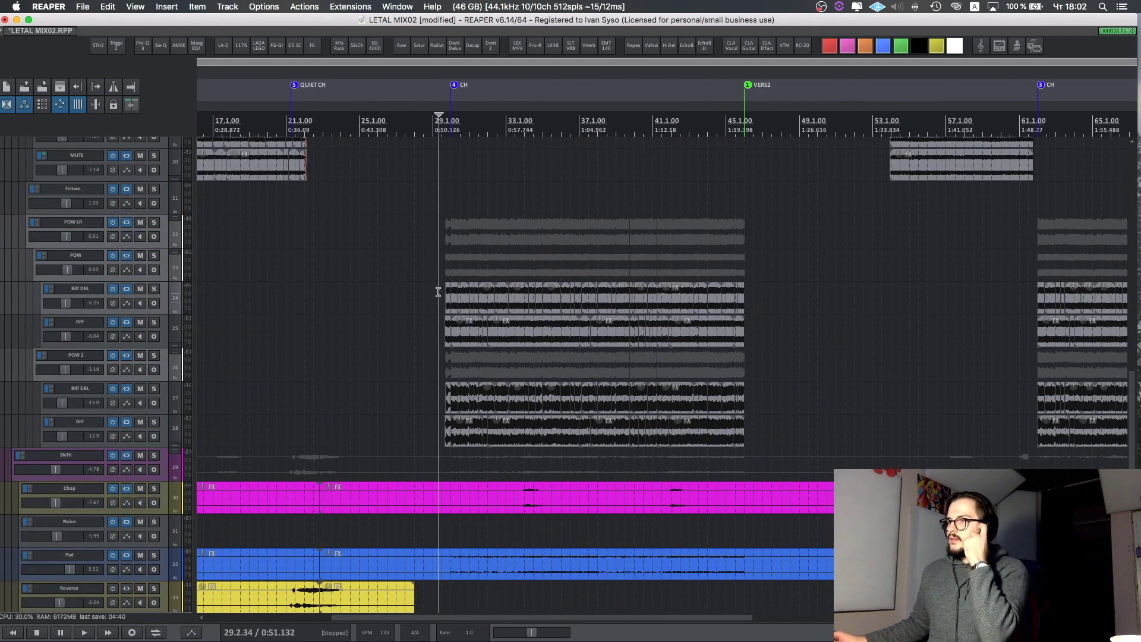
{"action": "scroll", "coordinate": [335, 299], "scroll_direction": "right", "scroll_amount": 2}
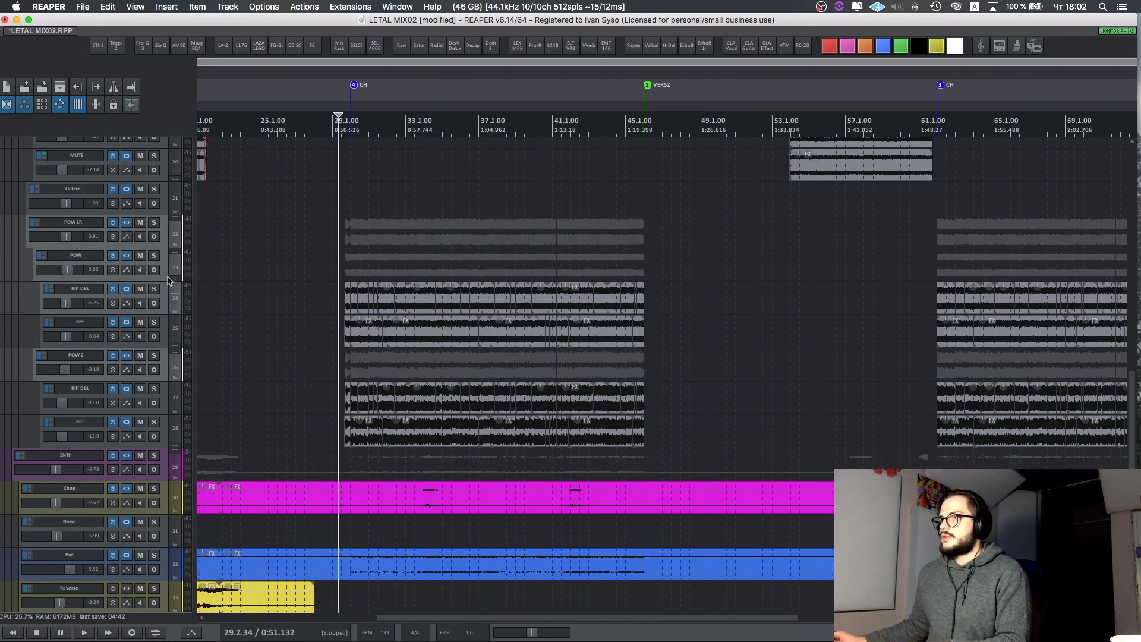
{"action": "left_click", "coordinate": [154, 256]}
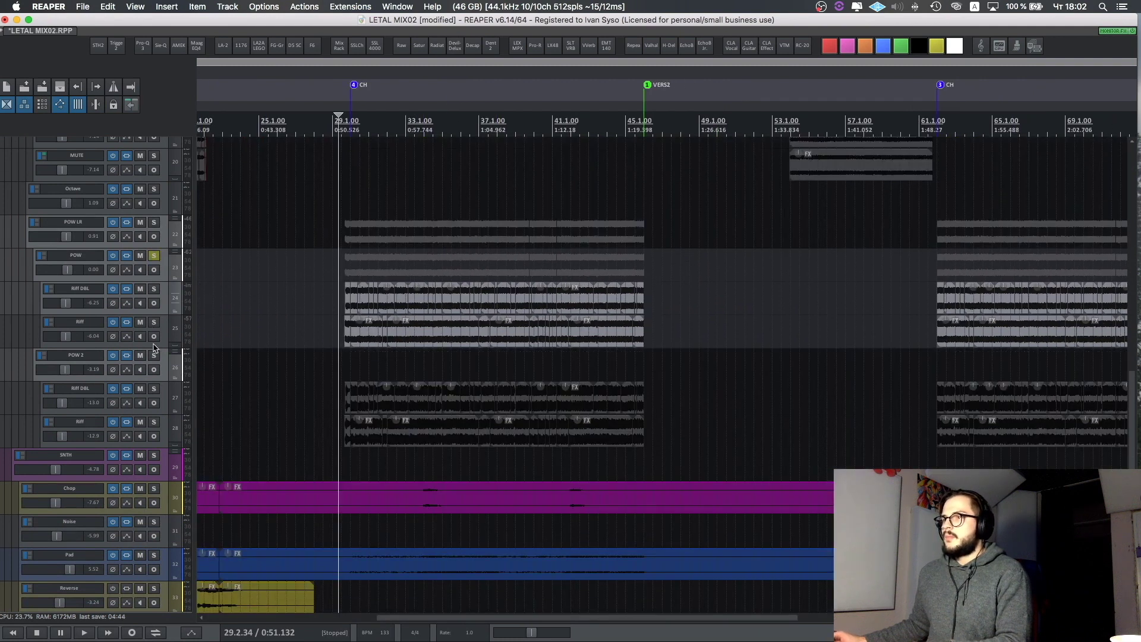
{"action": "left_click", "coordinate": [154, 256]}
{"action": "left_click", "coordinate": [154, 222]}
{"action": "key", "text": "space"}
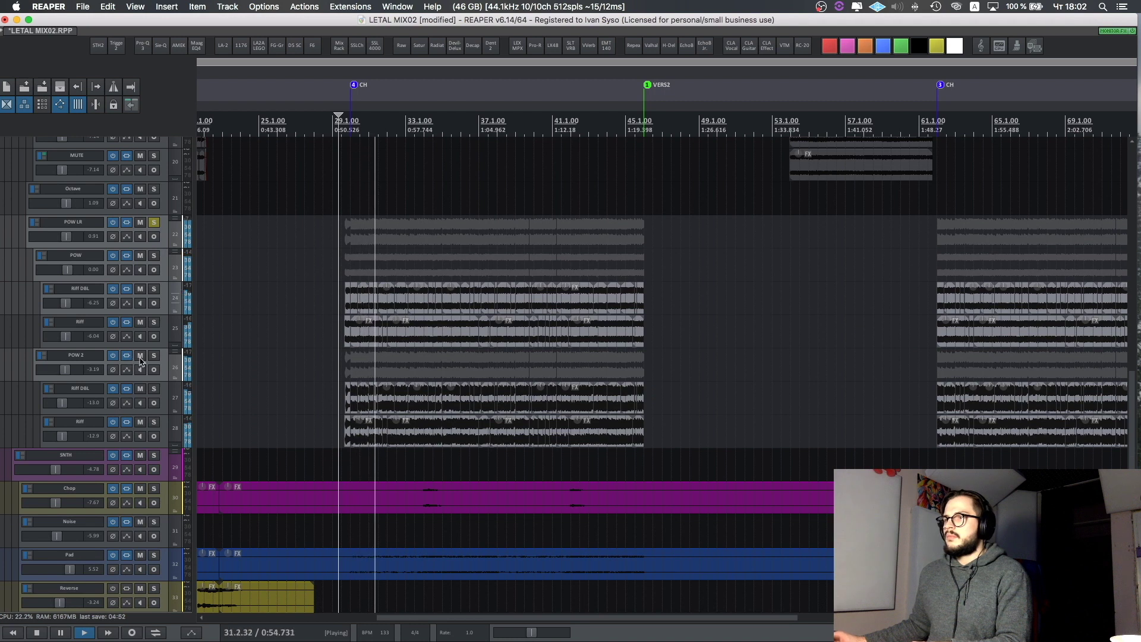
{"action": "key", "text": "space"}
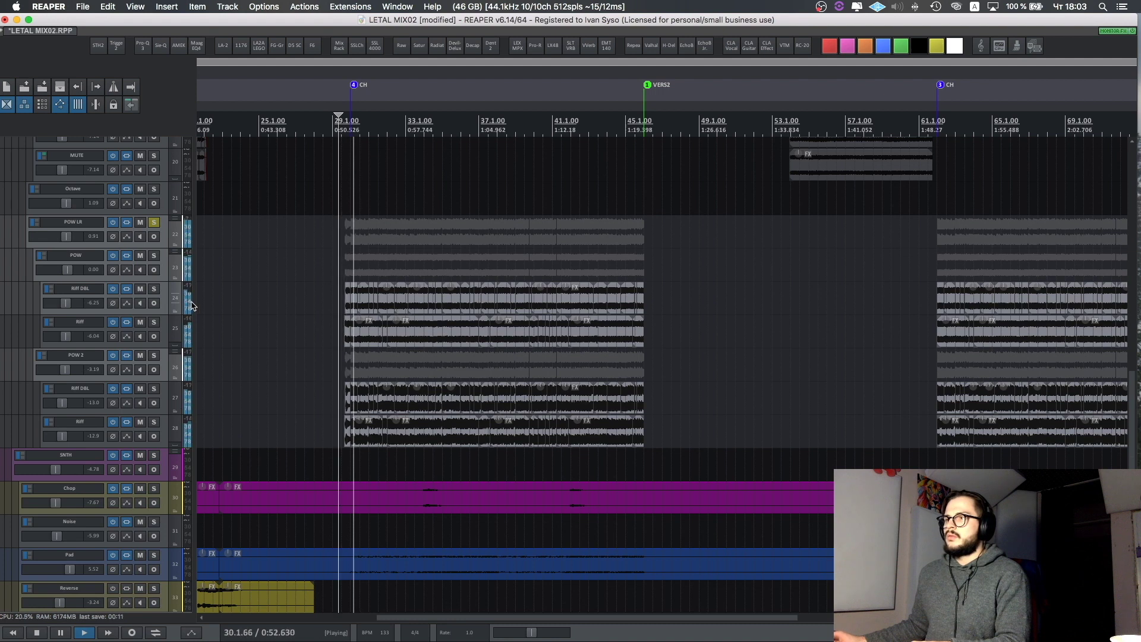
- View the FF Pro-Q 3 curve on the POW 2 folder and play the chorus with POW 2 soloed
{"action": "left_click", "coordinate": [128, 356]}
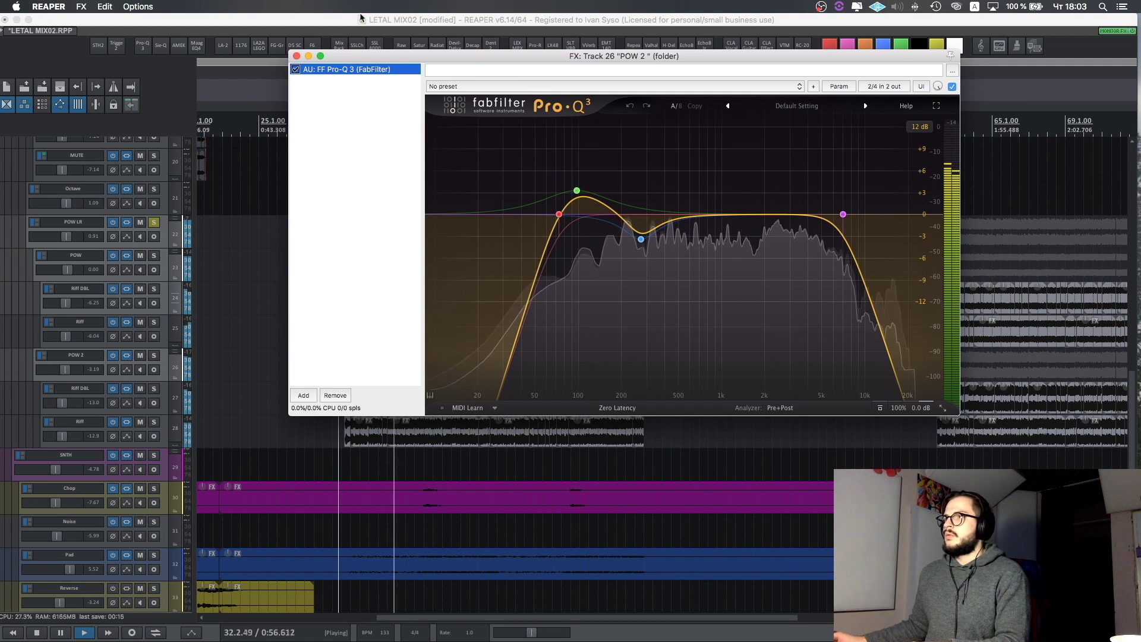
{"action": "key", "text": "space"}
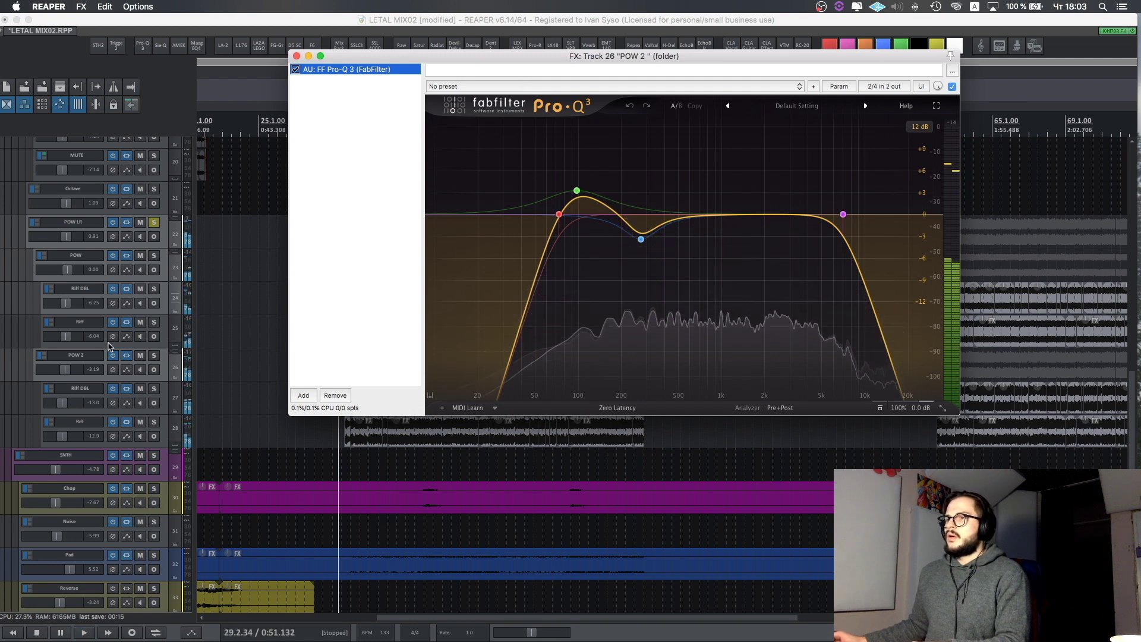
{"action": "left_click", "coordinate": [154, 355]}
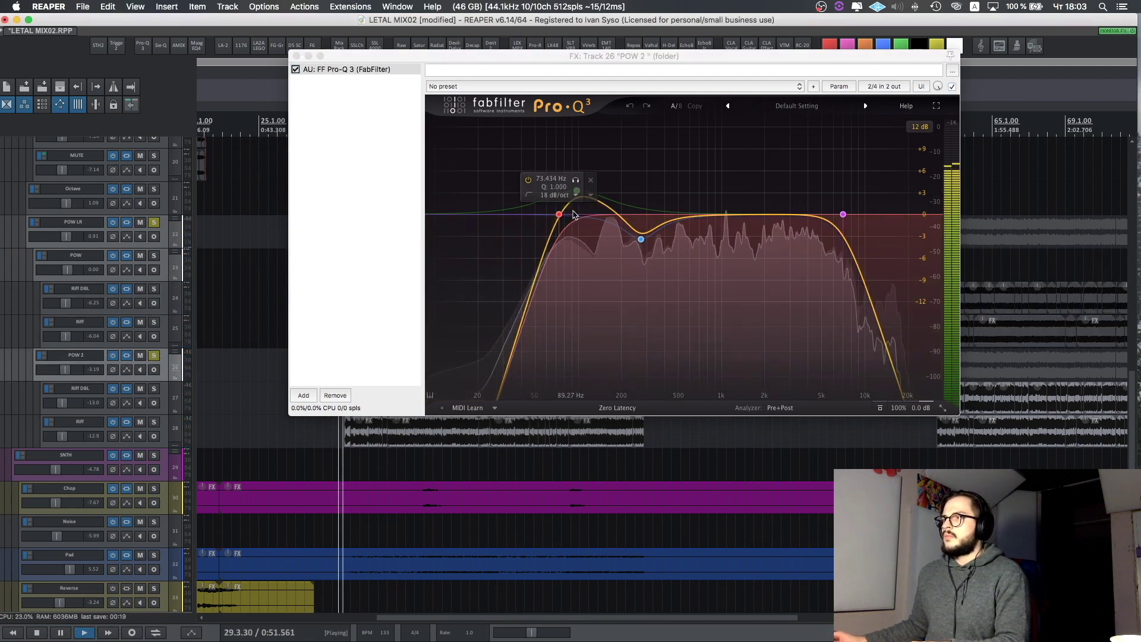
{"action": "key", "text": "space"}
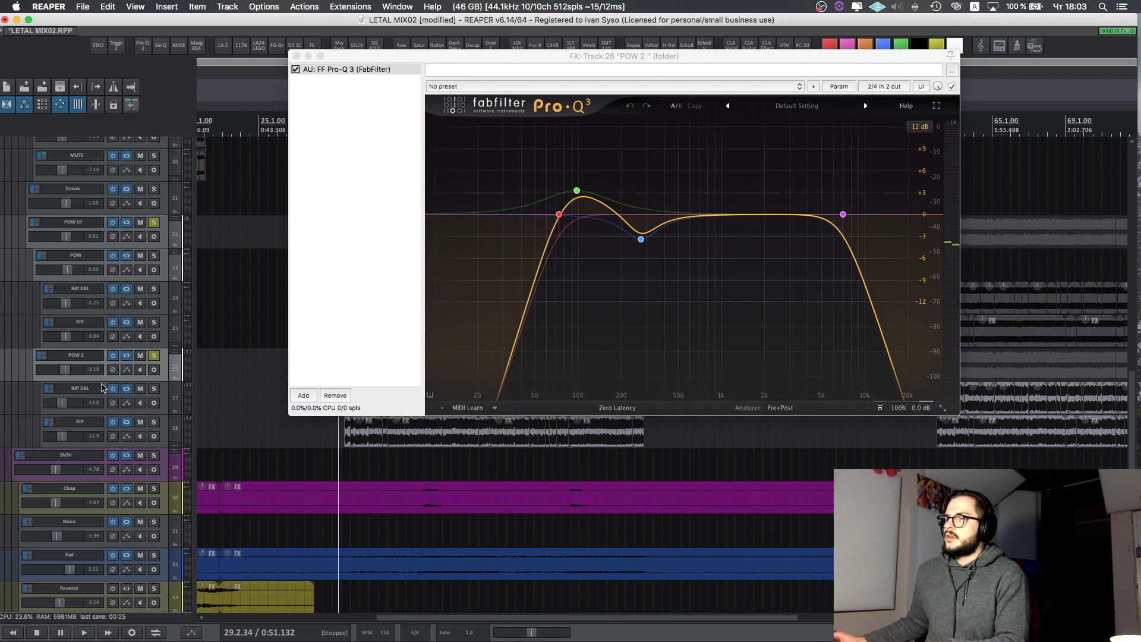
- Switch the solo to POW and play it while viewing its VerbSuite Classics and FF Pro-Q 3, closing the POW 2 effects window
{"action": "left_click", "coordinate": [154, 357]}
{"action": "left_click", "coordinate": [156, 256]}
{"action": "left_click", "coordinate": [155, 255]}
{"action": "left_click", "coordinate": [155, 255]}
{"action": "left_click", "coordinate": [126, 256]}
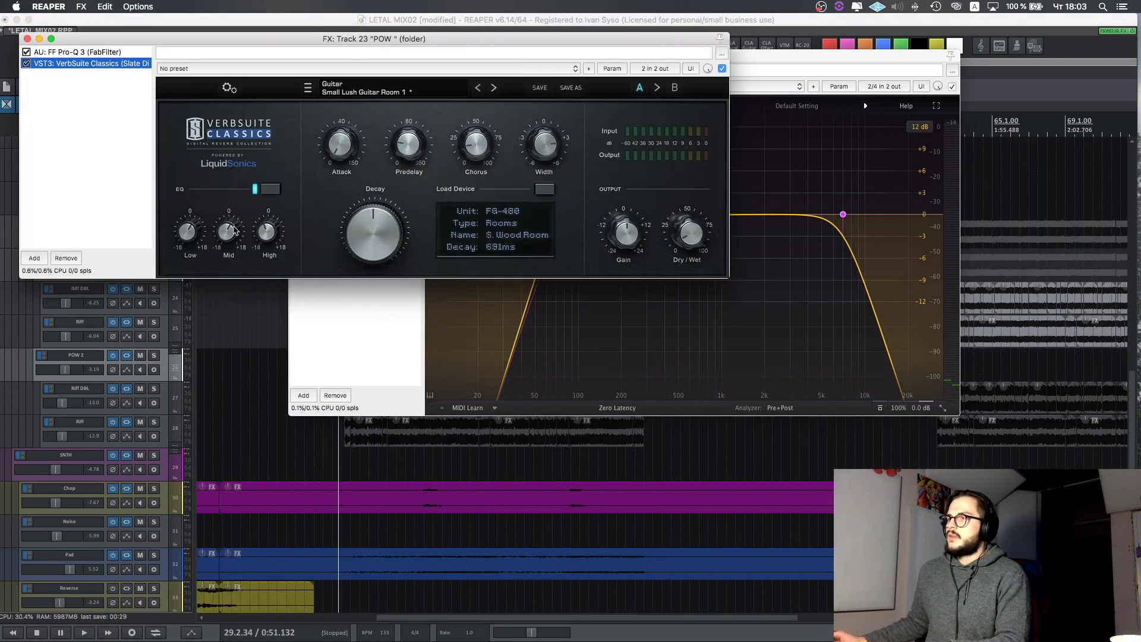
{"action": "key", "text": "Up"}
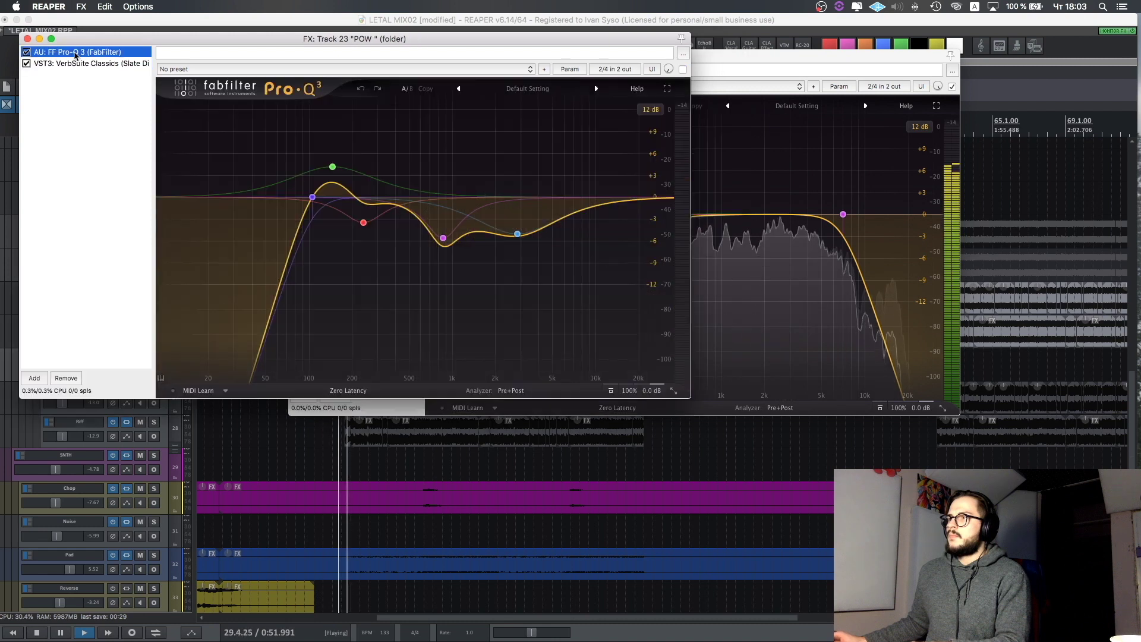
{"action": "left_click", "coordinate": [730, 58]}
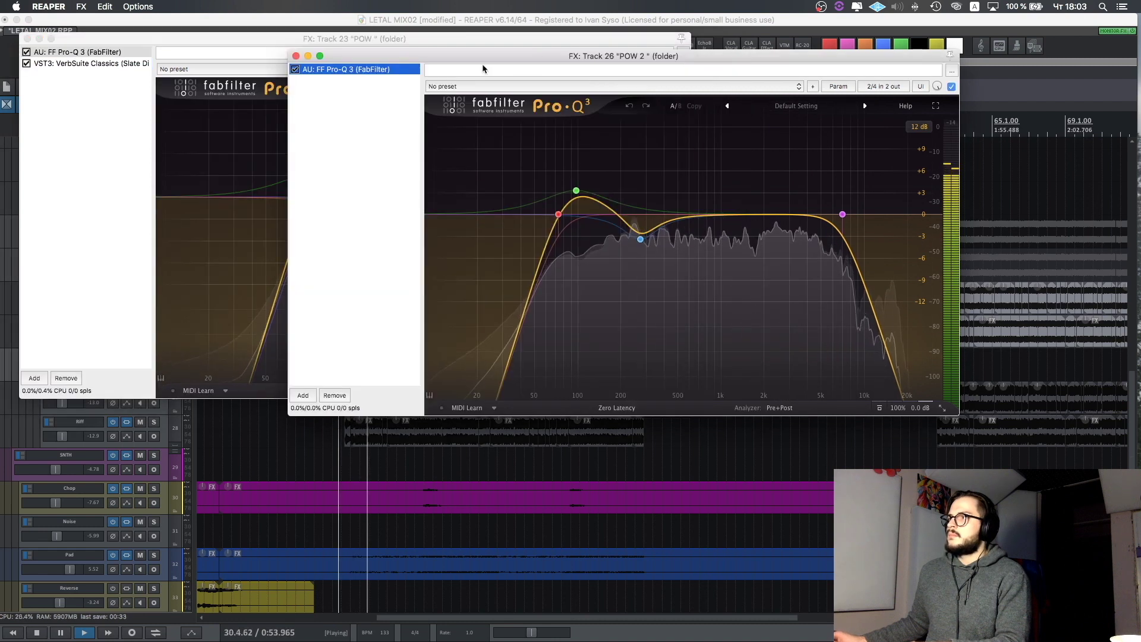
{"action": "left_click", "coordinate": [296, 56]}
{"action": "key", "text": "space"}
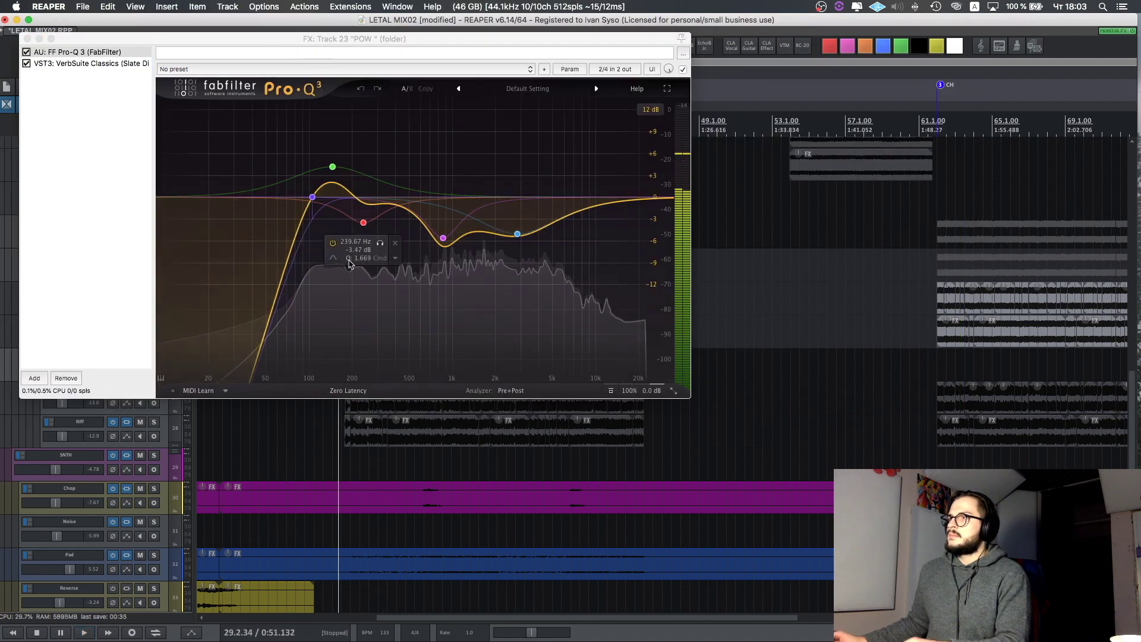
{"action": "left_click_drag", "start_coordinate": [309, 39], "coordinate": [590, 59]}
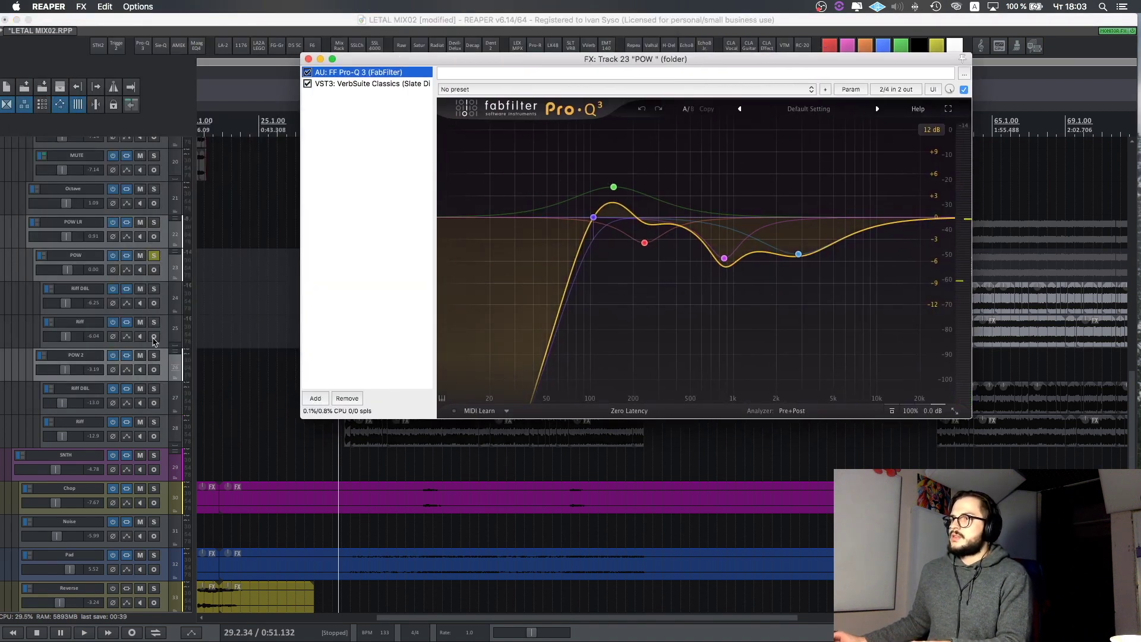
- Play the chorus with POW 2 soloed for comparison, clear the solos to hear the full mix, and stop playback
{"action": "left_click", "coordinate": [154, 257]}
{"action": "key", "text": "space"}
{"action": "left_click", "coordinate": [155, 356]}
{"action": "key", "text": "space"}
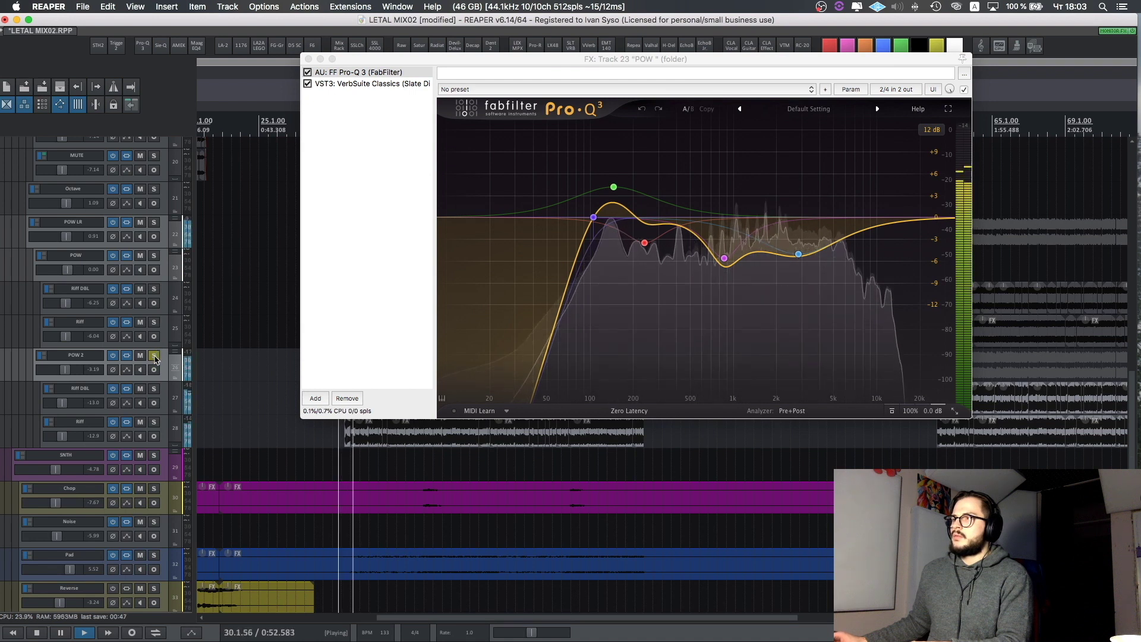
{"action": "left_click", "coordinate": [153, 255]}
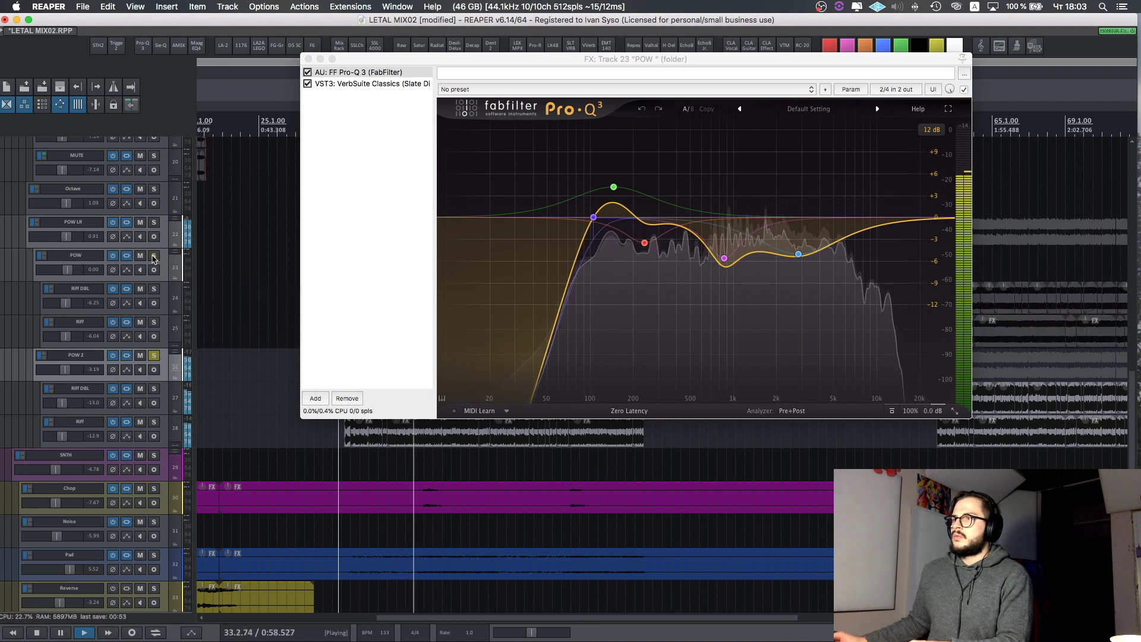
{"action": "left_click", "coordinate": [153, 256]}
{"action": "left_click", "coordinate": [113, 255]}
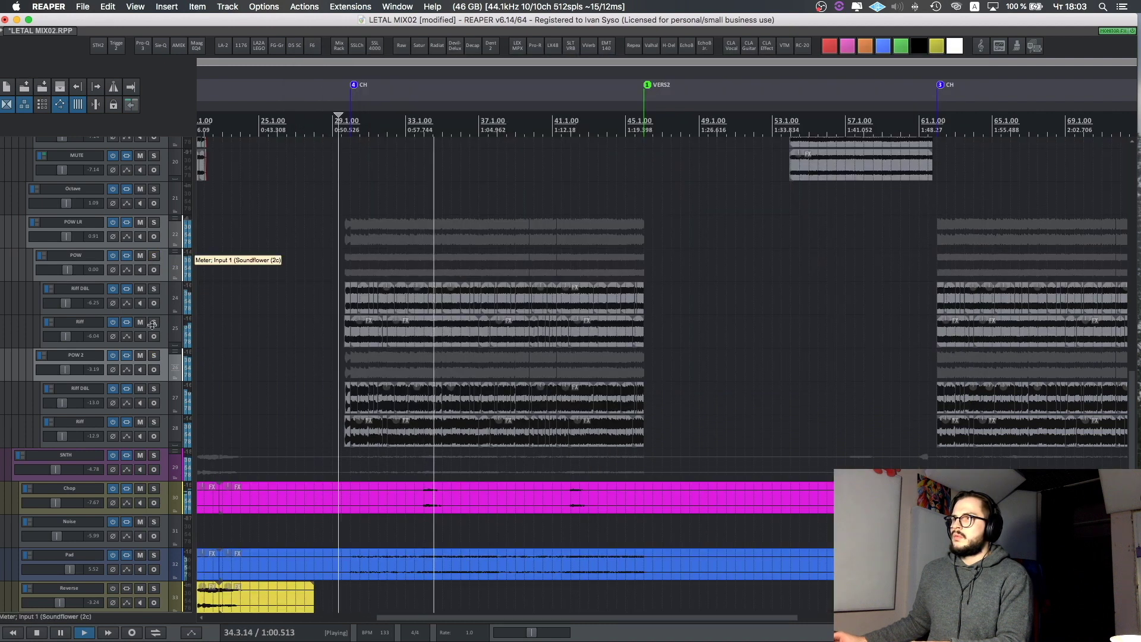
{"action": "key", "text": "space"}
- Open the POW LR folder's effects chain and view its UAD UA 1176LN Legacy compressor while playing the chorus
{"action": "left_click", "coordinate": [102, 229]}
{"action": "left_click", "coordinate": [127, 223]}
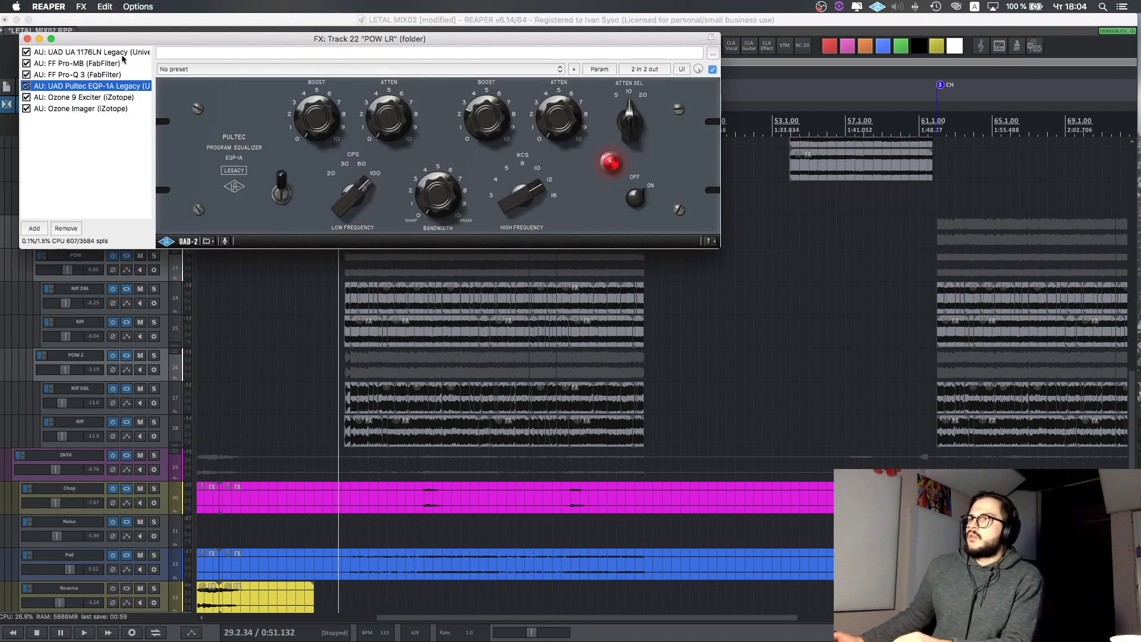
{"action": "left_click", "coordinate": [123, 54]}
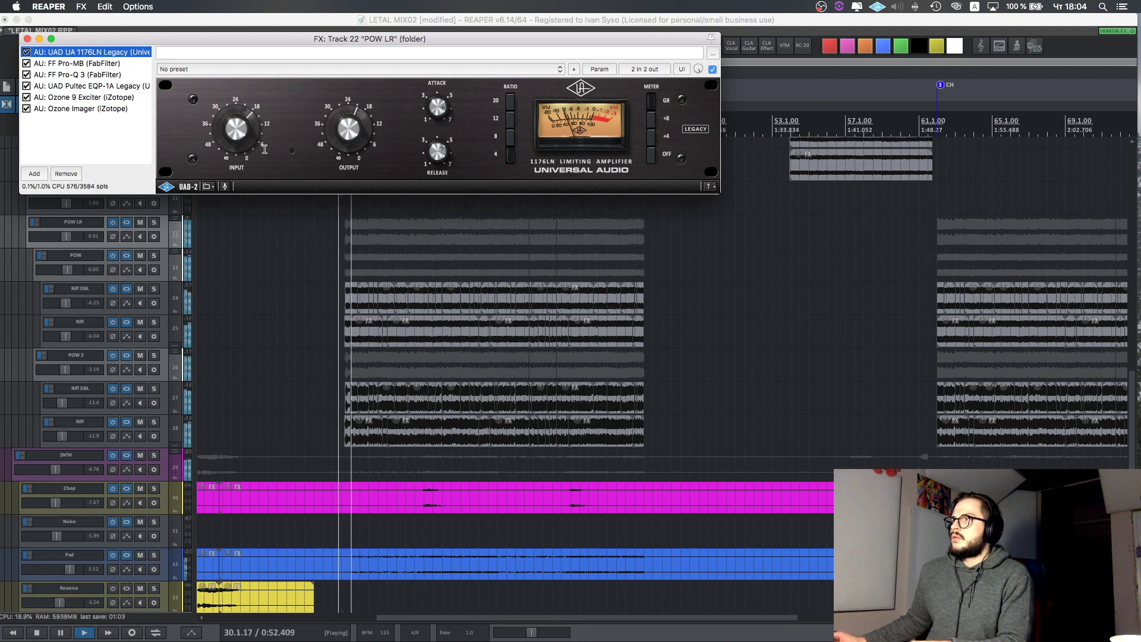
- Examine the high compression band and the low-mid expansion band in POW LR's FF Pro-MB while playing the chorus
{"action": "left_click", "coordinate": [78, 63]}
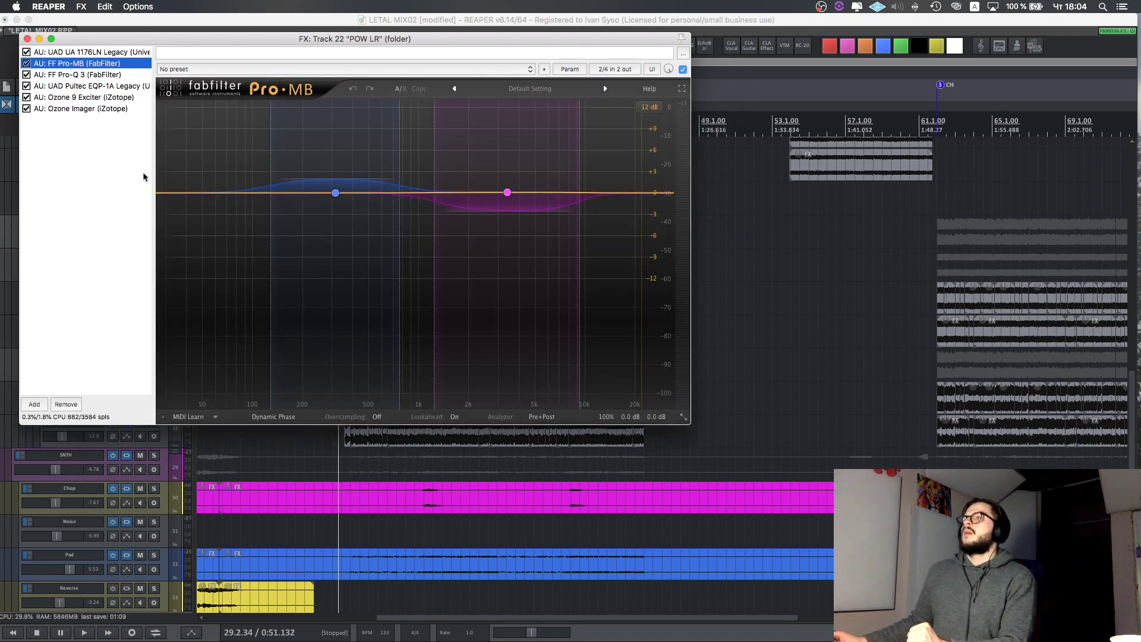
{"action": "left_click", "coordinate": [507, 192]}
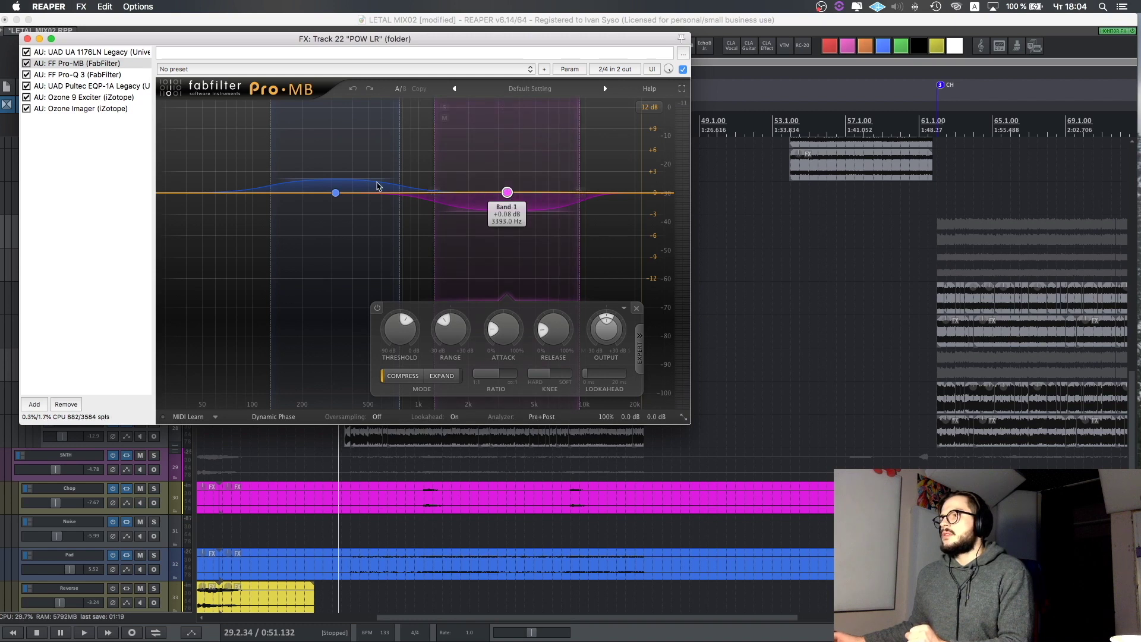
{"action": "left_click", "coordinate": [357, 186]}
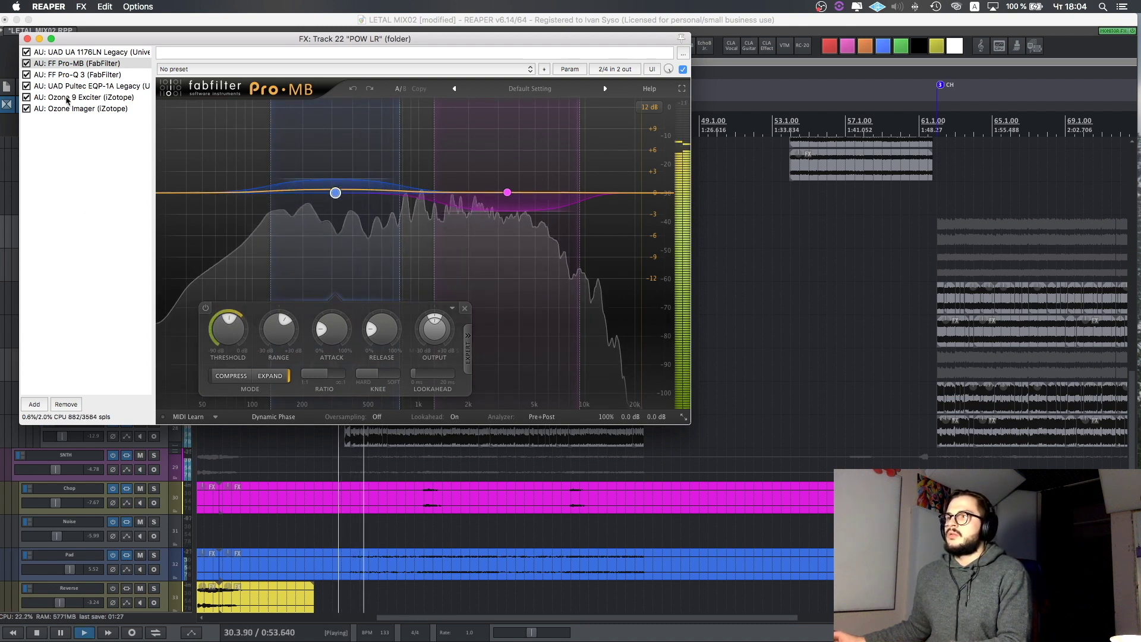
{"action": "key", "text": "space"}
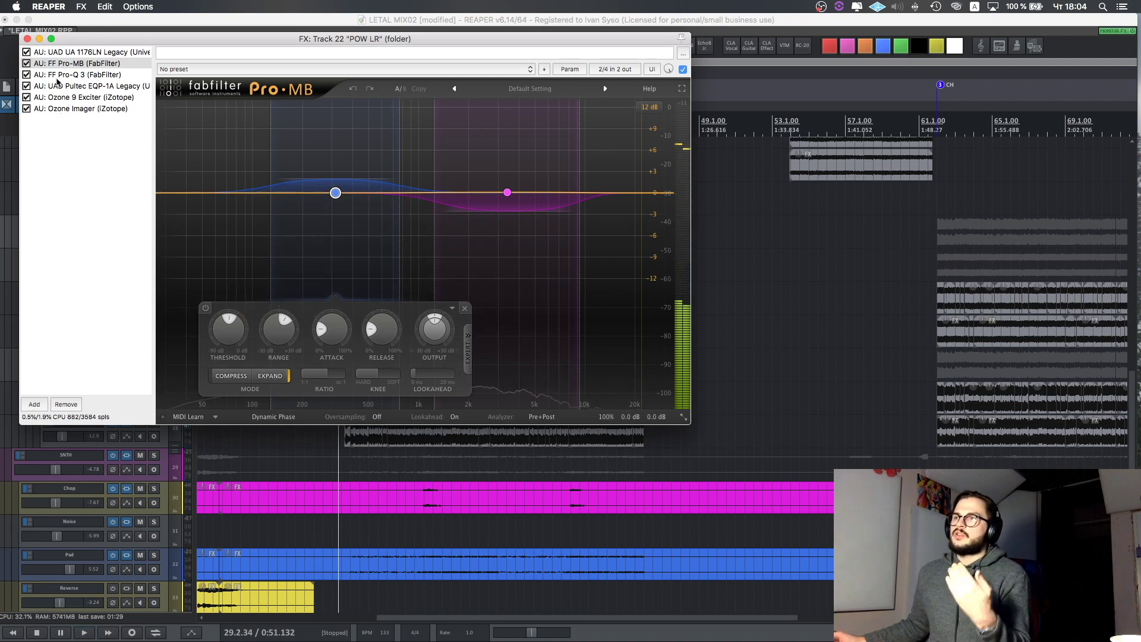
- Sweep the low-cut frequency in POW LR's FF Pro-Q 3 between about 87 and 232 Hz, ending at about 200 Hz
{"action": "key", "text": "Down"}
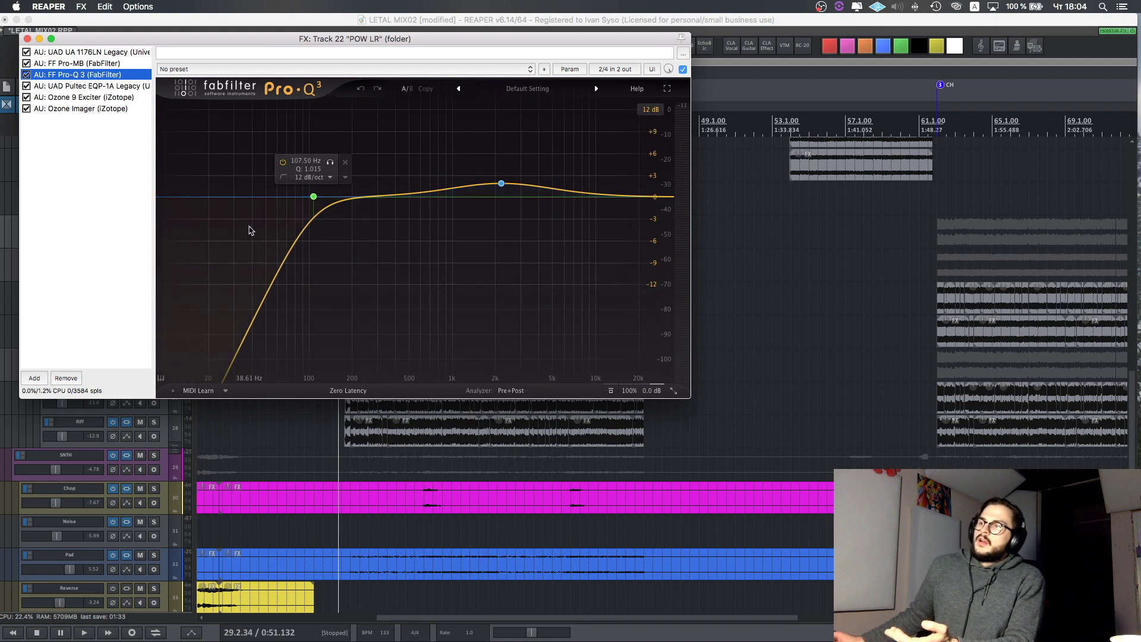
{"action": "left_click", "coordinate": [314, 197]}
{"action": "scroll", "coordinate": [262, 336], "scroll_direction": "up", "scroll_amount": 3}
{"action": "scroll", "coordinate": [262, 336], "scroll_direction": "down", "scroll_amount": 4}
{"action": "scroll", "coordinate": [264, 338], "scroll_direction": "up", "scroll_amount": 6}
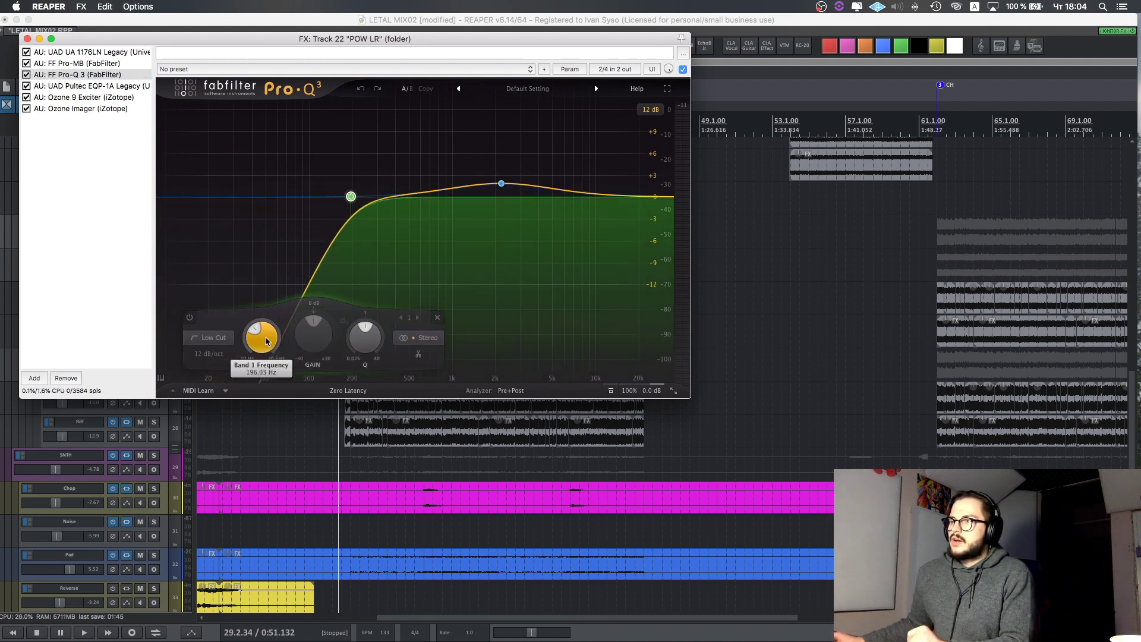
{"action": "scroll", "coordinate": [267, 340], "scroll_direction": "down", "scroll_amount": 4}
{"action": "scroll", "coordinate": [266, 341], "scroll_direction": "up", "scroll_amount": 2}
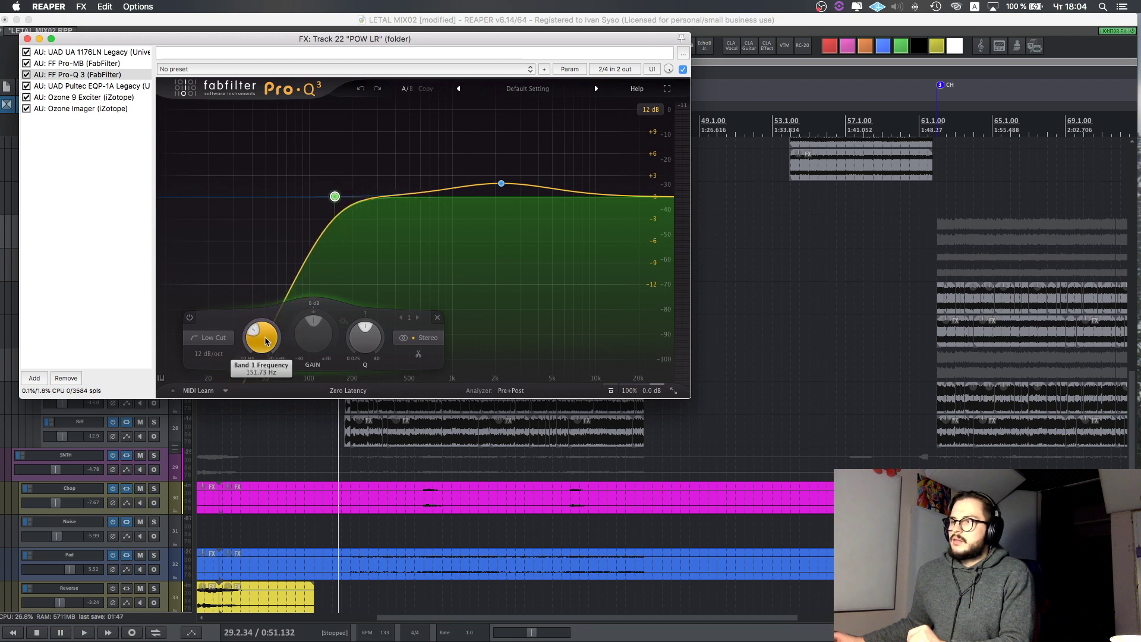
{"action": "scroll", "coordinate": [265, 340], "scroll_direction": "down", "scroll_amount": 3}
{"action": "scroll", "coordinate": [265, 341], "scroll_direction": "up", "scroll_amount": 3}
{"action": "scroll", "coordinate": [266, 341], "scroll_direction": "down", "scroll_amount": 2}
{"action": "scroll", "coordinate": [266, 341], "scroll_direction": "up", "scroll_amount": 3}
{"action": "scroll", "coordinate": [265, 341], "scroll_direction": "down", "scroll_amount": 6}
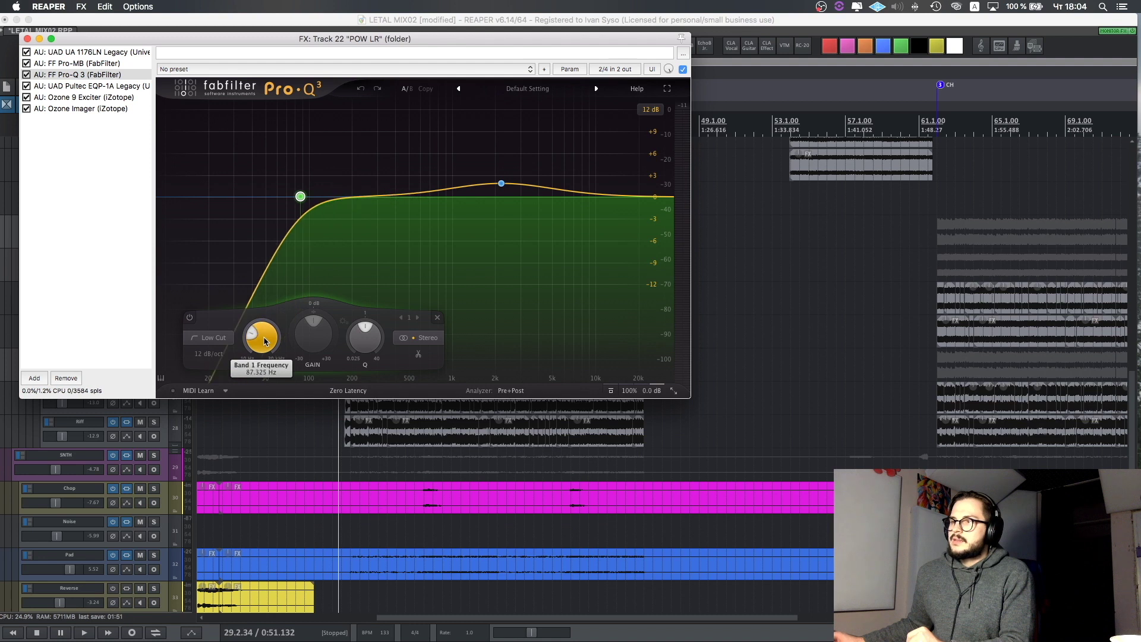
{"action": "scroll", "coordinate": [265, 341], "scroll_direction": "up", "scroll_amount": 12}
{"action": "scroll", "coordinate": [265, 341], "scroll_direction": "down", "scroll_amount": 5}
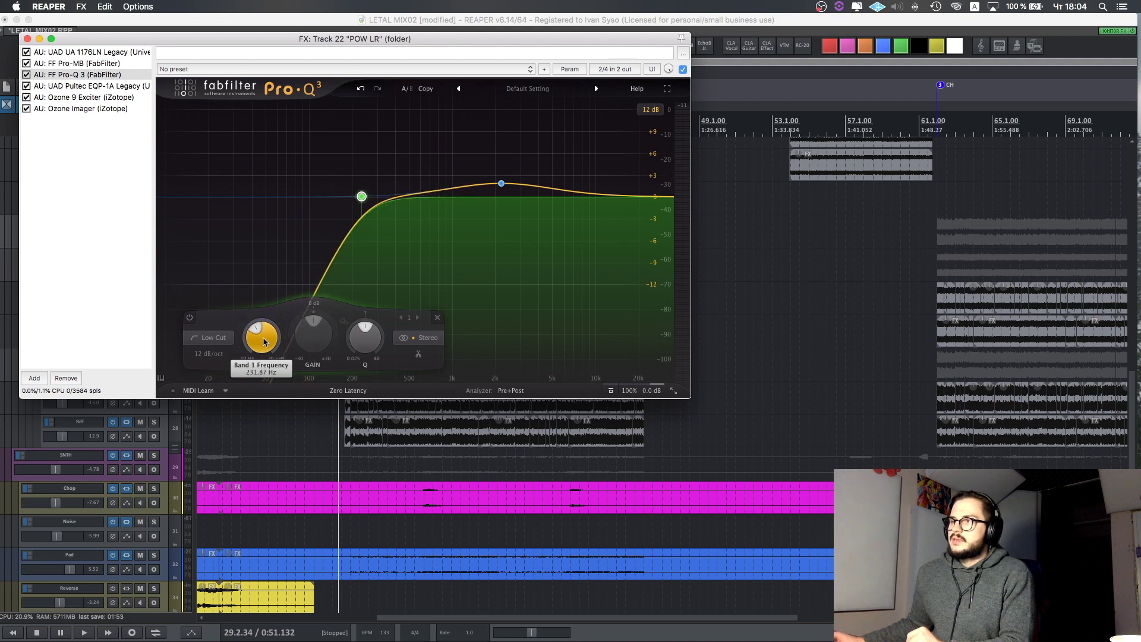
{"action": "scroll", "coordinate": [264, 341], "scroll_direction": "up", "scroll_amount": 2}
{"action": "scroll", "coordinate": [264, 340], "scroll_direction": "down", "scroll_amount": 2}
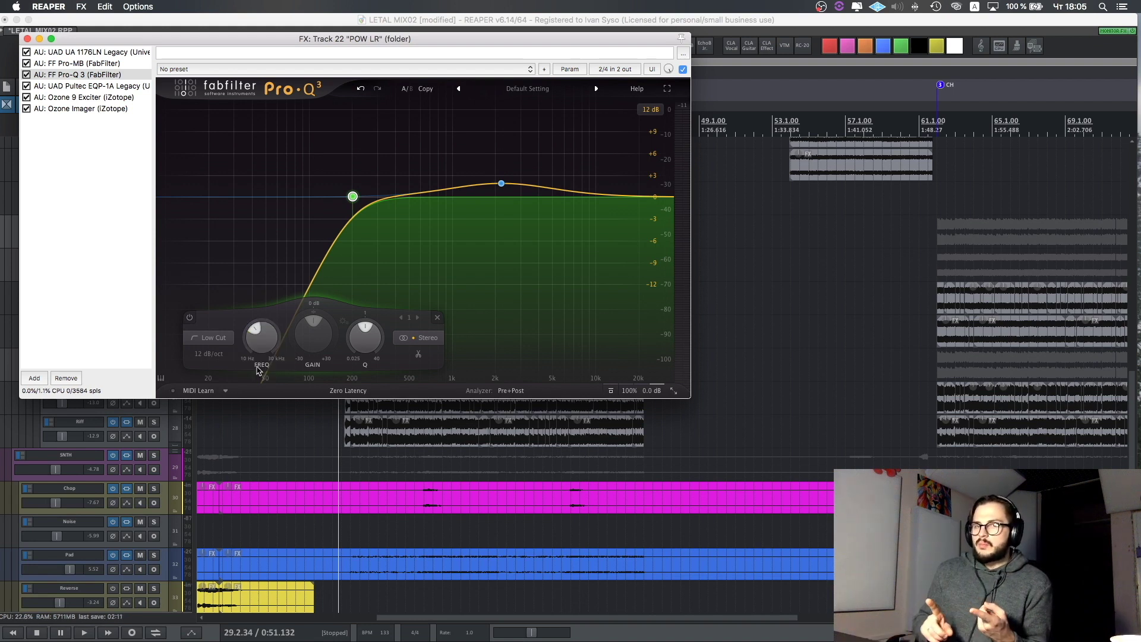
- View the UAD Pultec EQP-1A Legacy, Ozone 9 Exciter and Ozone Imager settings on POW LR, playing the chorus through the Imager
{"action": "left_click", "coordinate": [119, 85]}
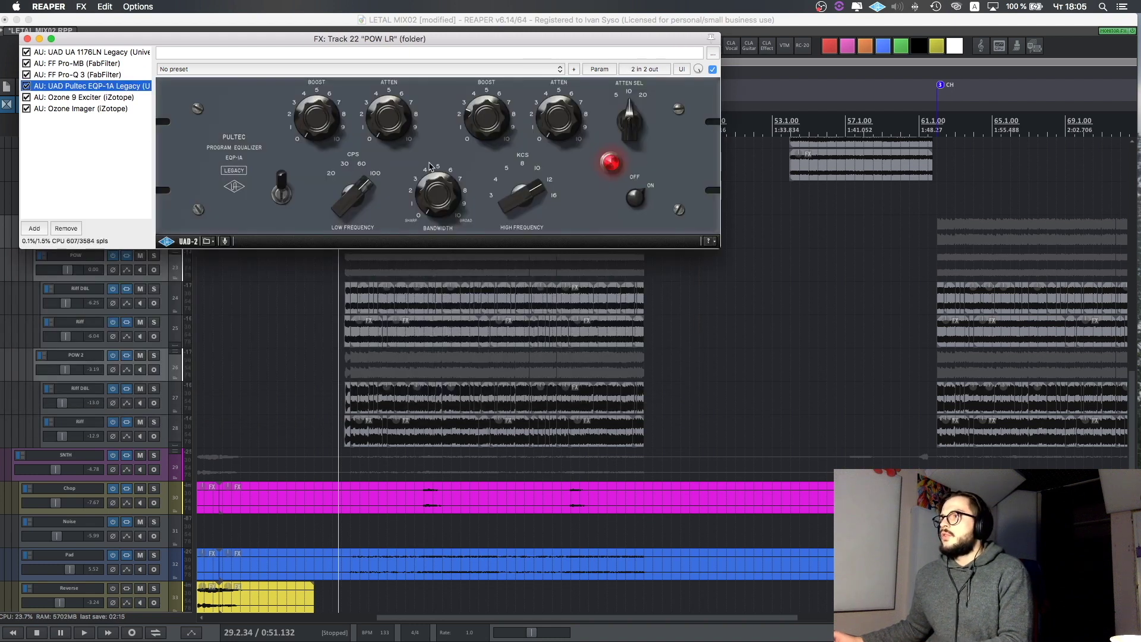
{"action": "left_click", "coordinate": [92, 99]}
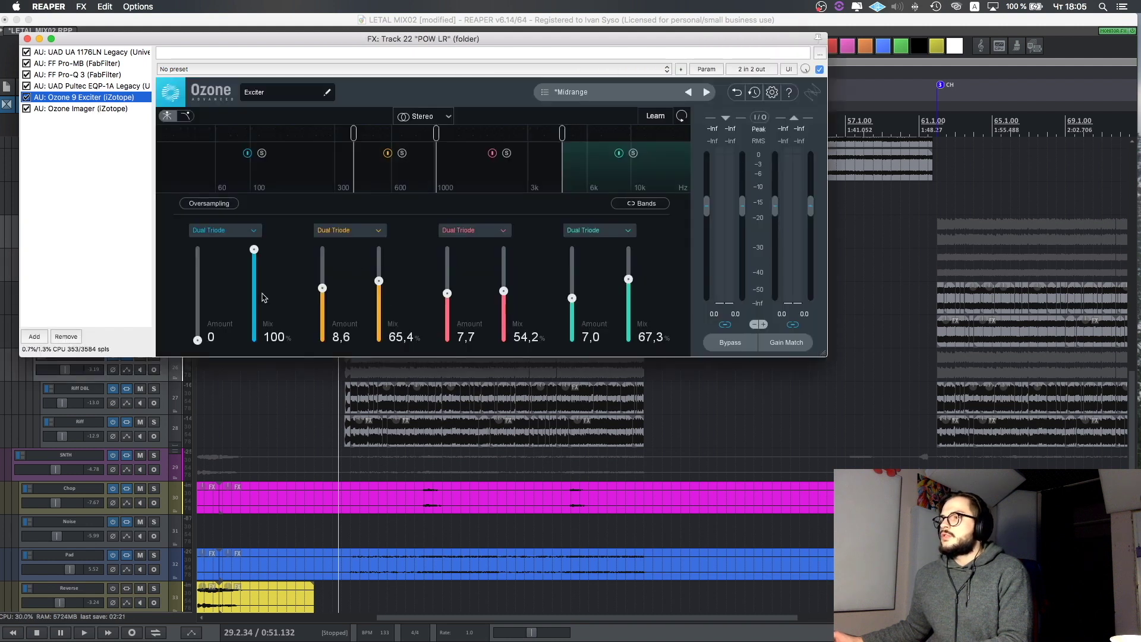
{"action": "left_click", "coordinate": [85, 109]}
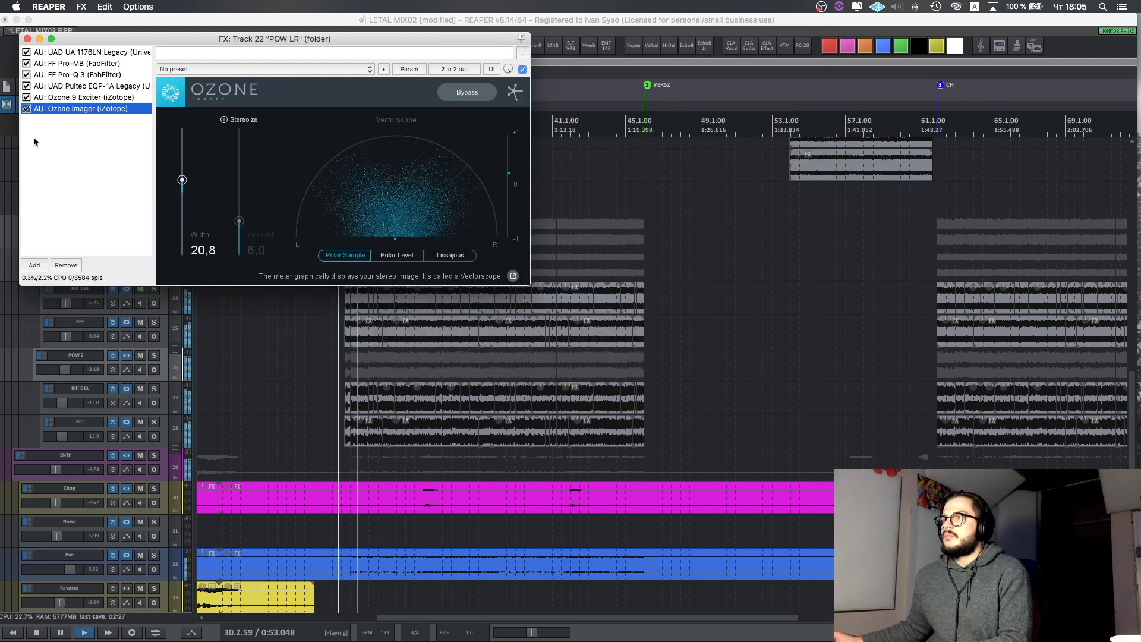
- Disable the Ozone Imager on the POW LR folder and close its effects chain
{"action": "left_click", "coordinate": [26, 108]}
{"action": "left_click", "coordinate": [27, 39]}
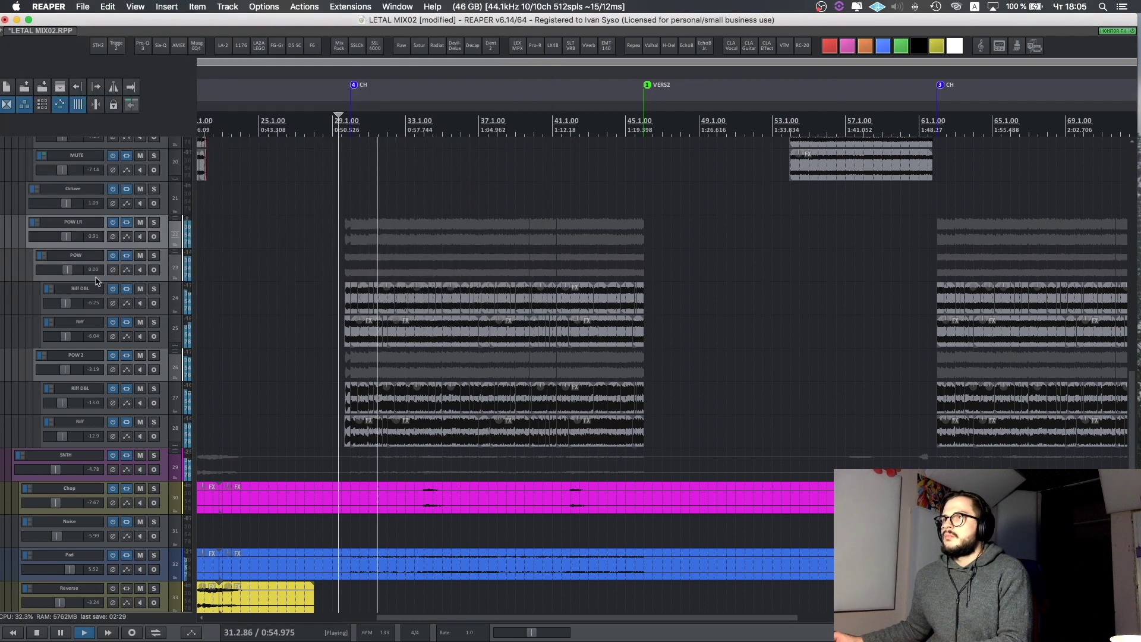
- Solo the POW LR folder briefly during the chorus, and compare the full mix with its effects bypassed and enabled
{"action": "left_click", "coordinate": [154, 222]}
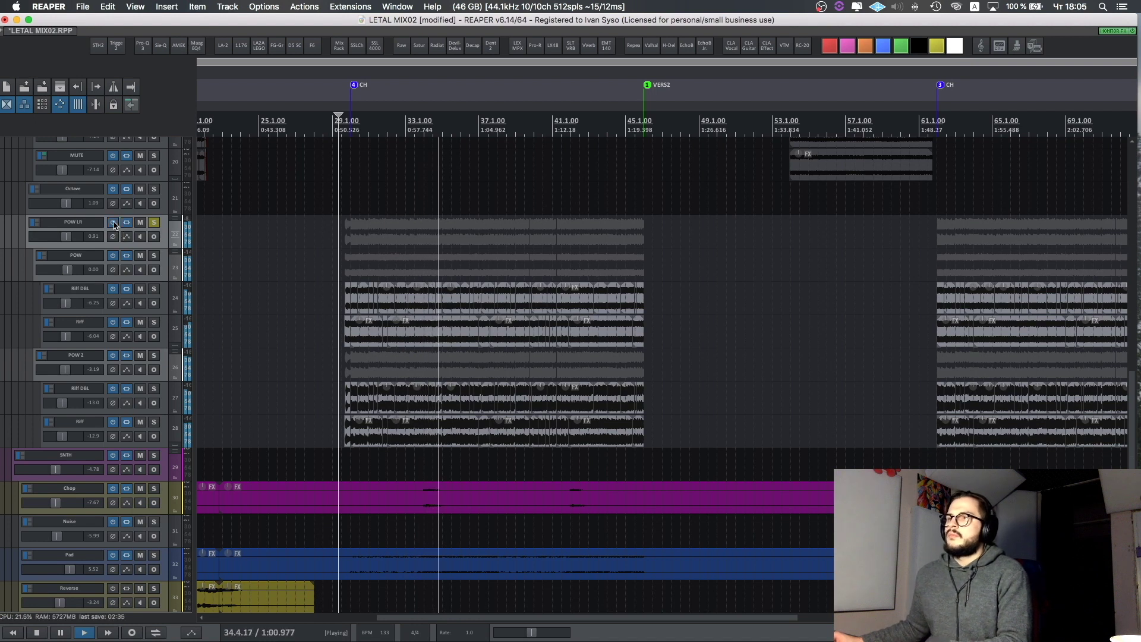
{"action": "left_click", "coordinate": [154, 222]}
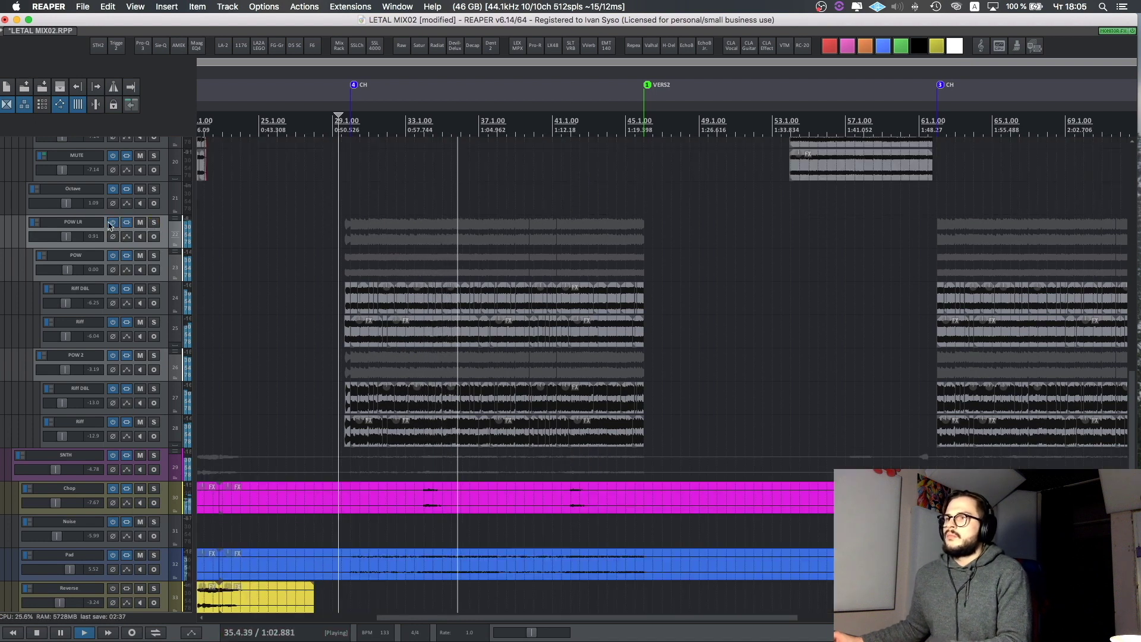
{"action": "left_click", "coordinate": [113, 224]}
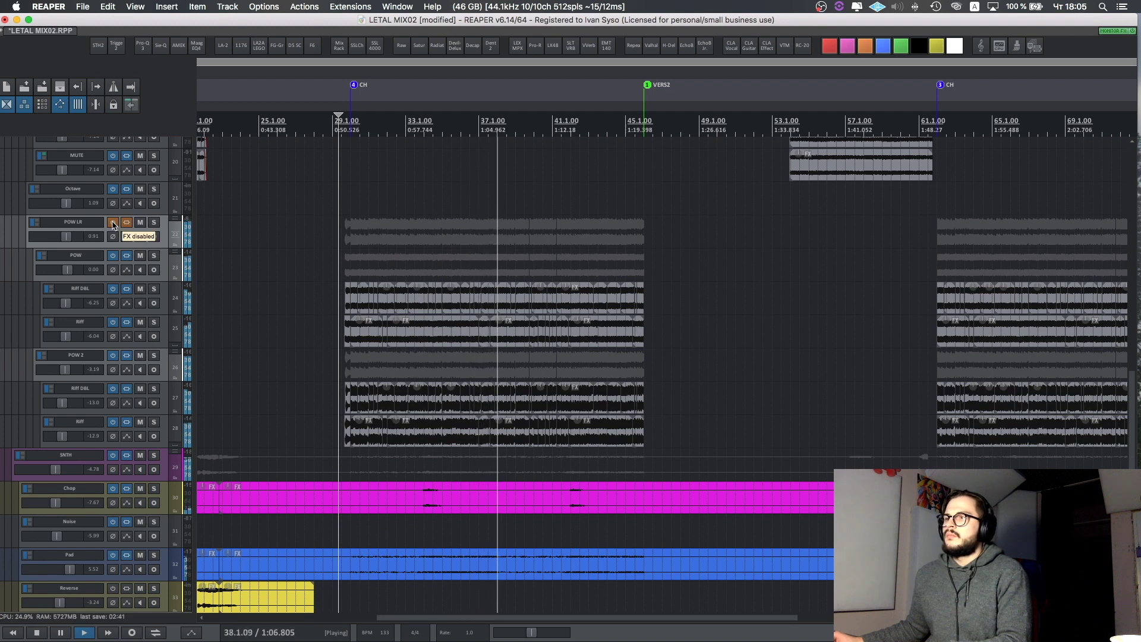
{"action": "left_click", "coordinate": [113, 223]}
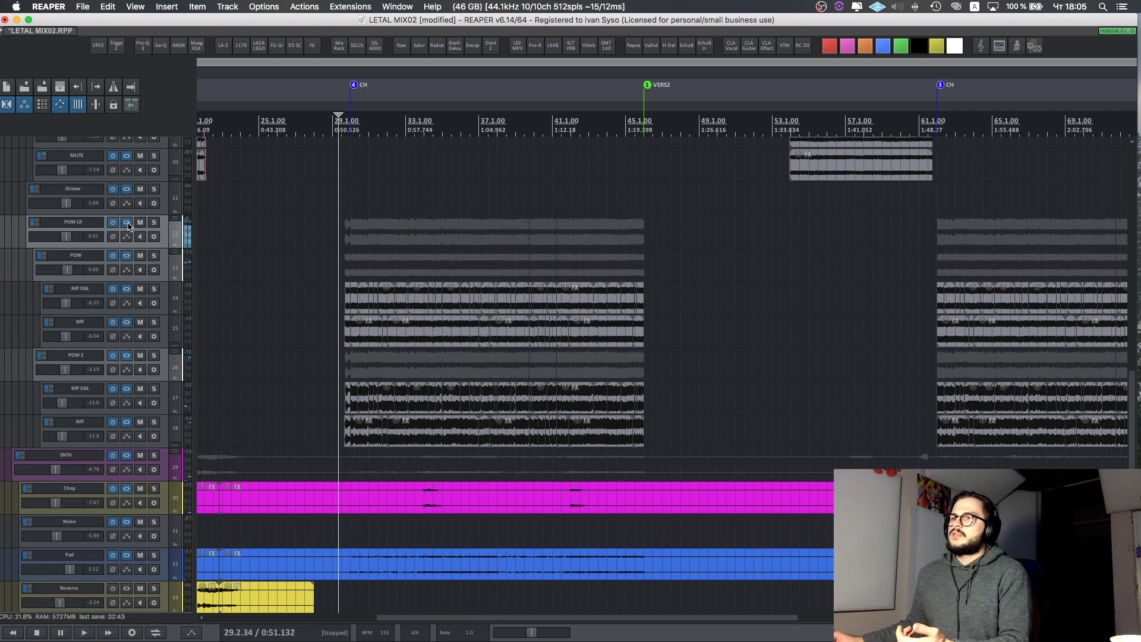
- Reopen POW LR's effects chain and examine the UAD UA 1176LN Legacy and the low-cut band in FF Pro-Q 3
{"action": "left_click", "coordinate": [126, 223]}
{"action": "left_click", "coordinate": [92, 52]}
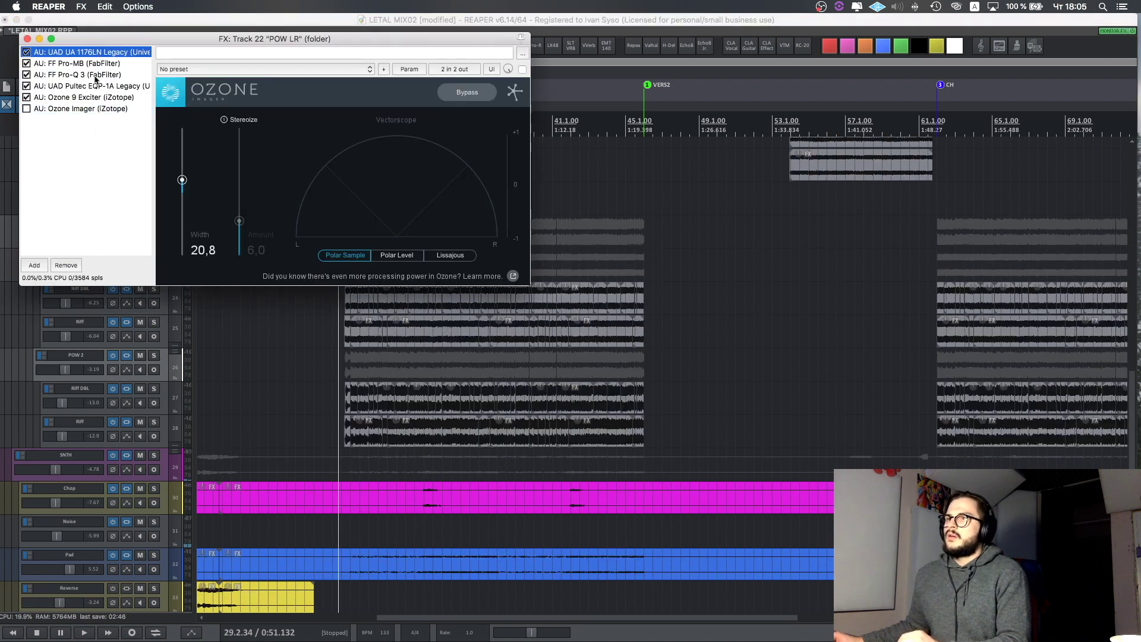
{"action": "left_click", "coordinate": [27, 39]}
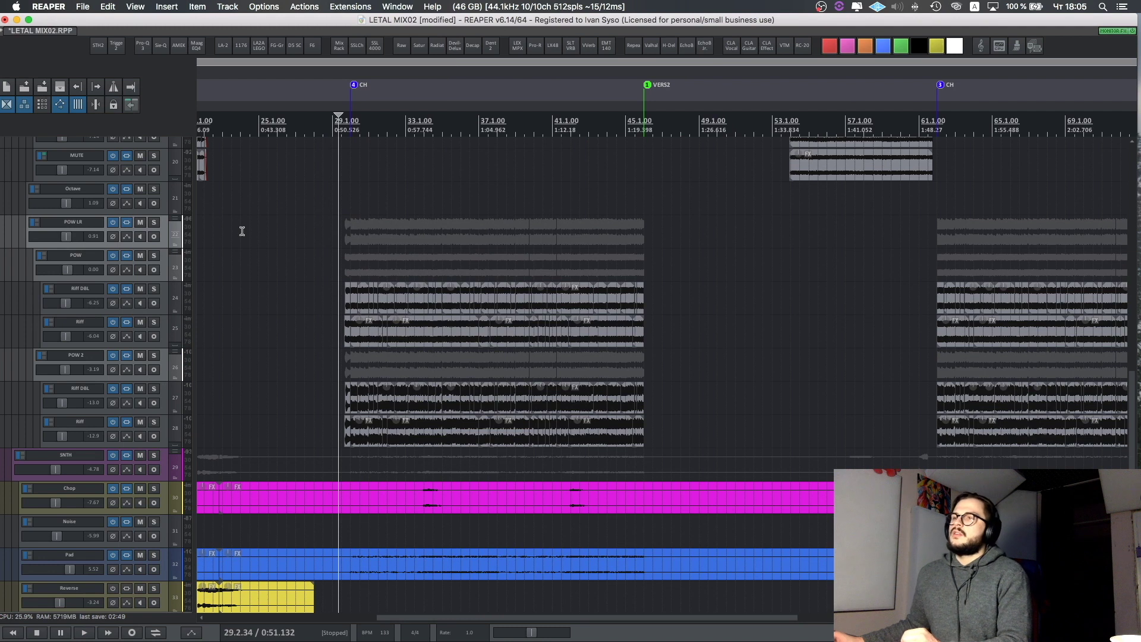
{"action": "left_click", "coordinate": [127, 224]}
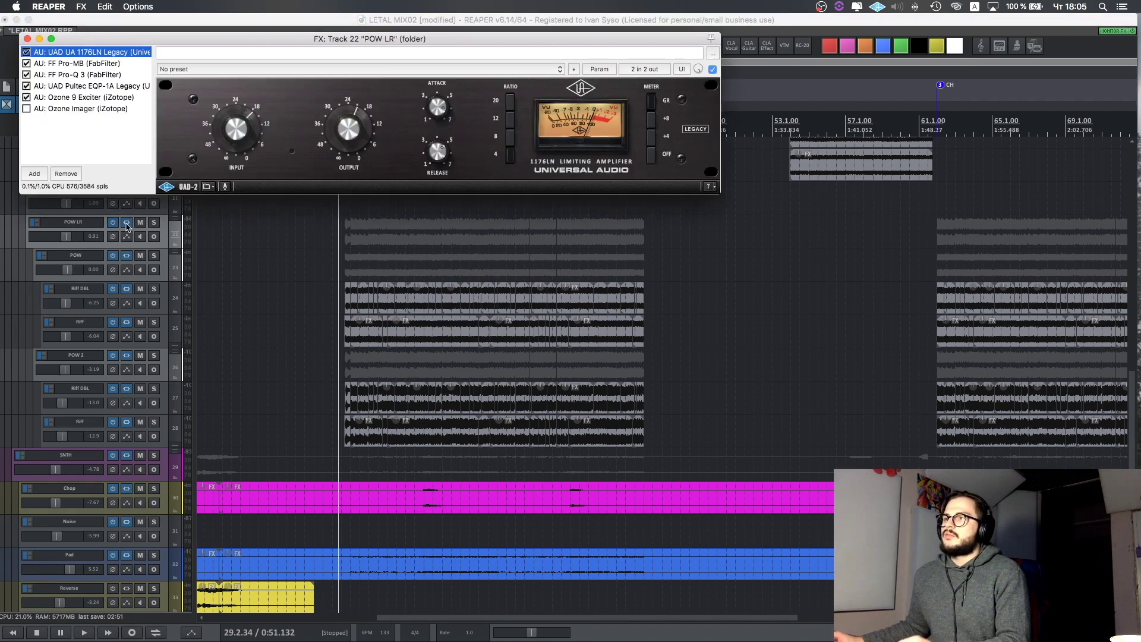
{"action": "left_click", "coordinate": [74, 76]}
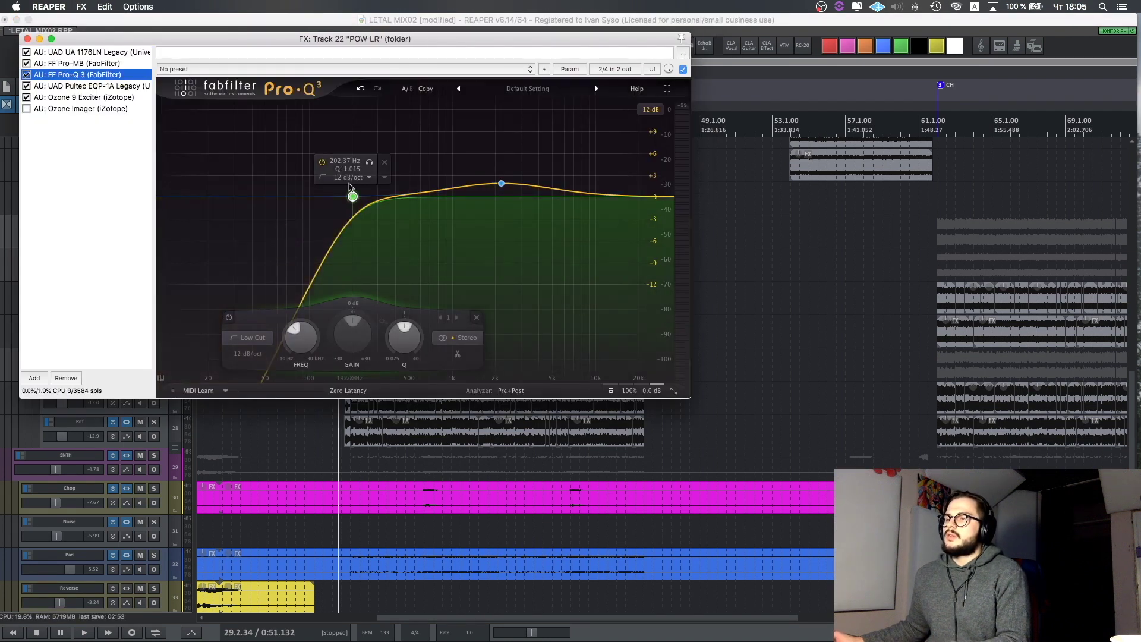
{"action": "left_click", "coordinate": [351, 195]}
{"action": "left_click_drag", "start_coordinate": [320, 346], "coordinate": [307, 344]}
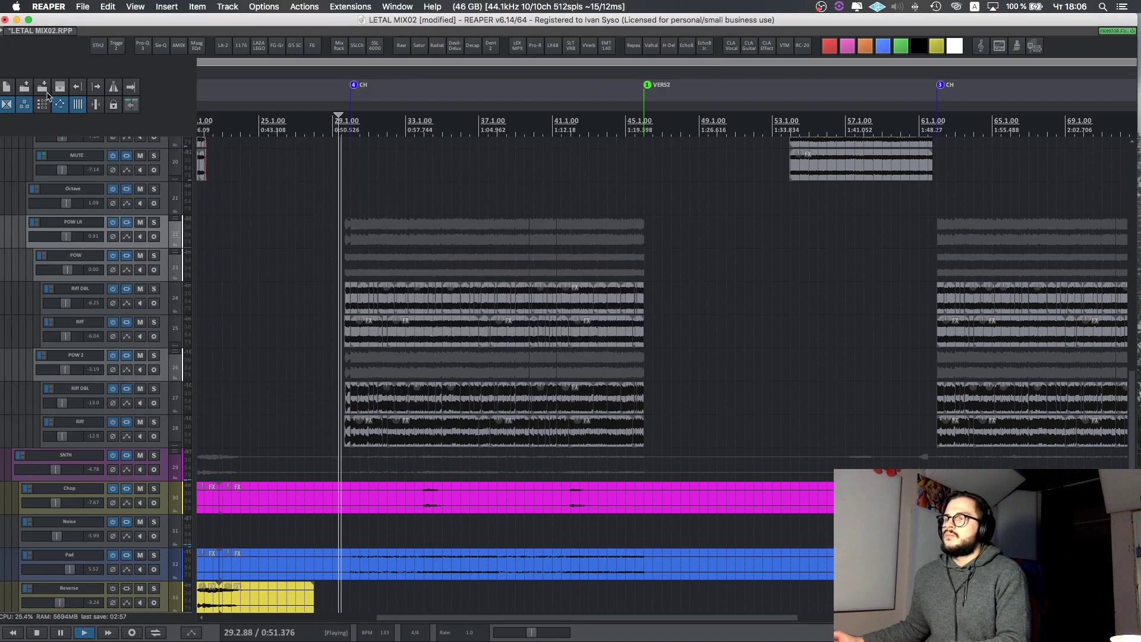
- Raise the POW LR folder's volume to about 9 dB while comparing the chorus with its effects bypassed and enabled
{"action": "left_click", "coordinate": [112, 225]}
{"action": "left_click", "coordinate": [113, 225]}
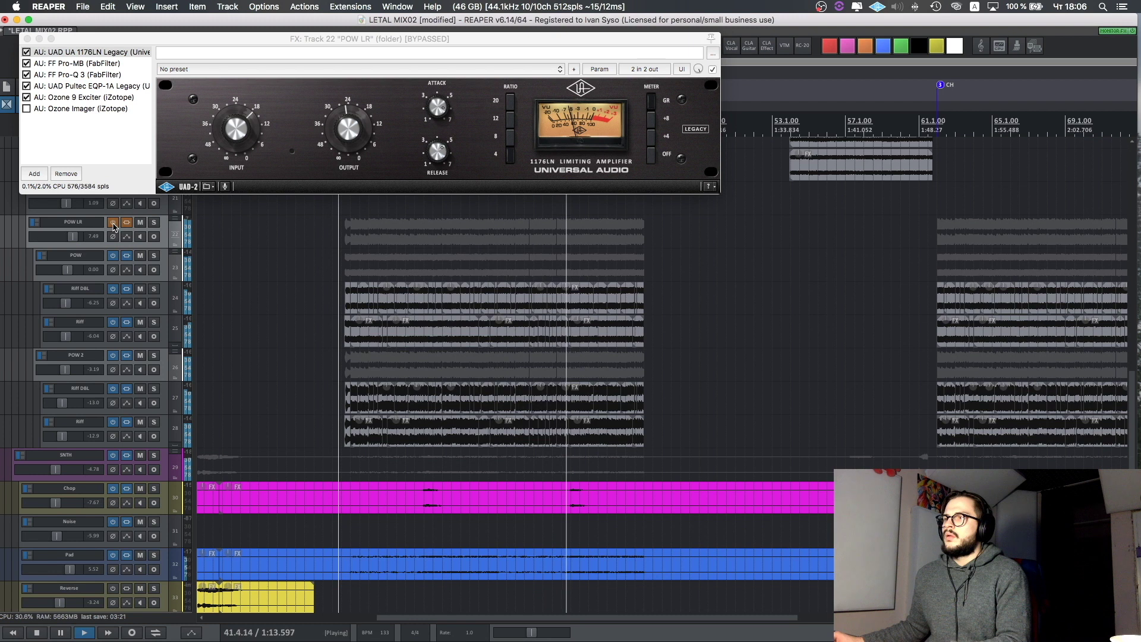
{"action": "left_click", "coordinate": [114, 224]}
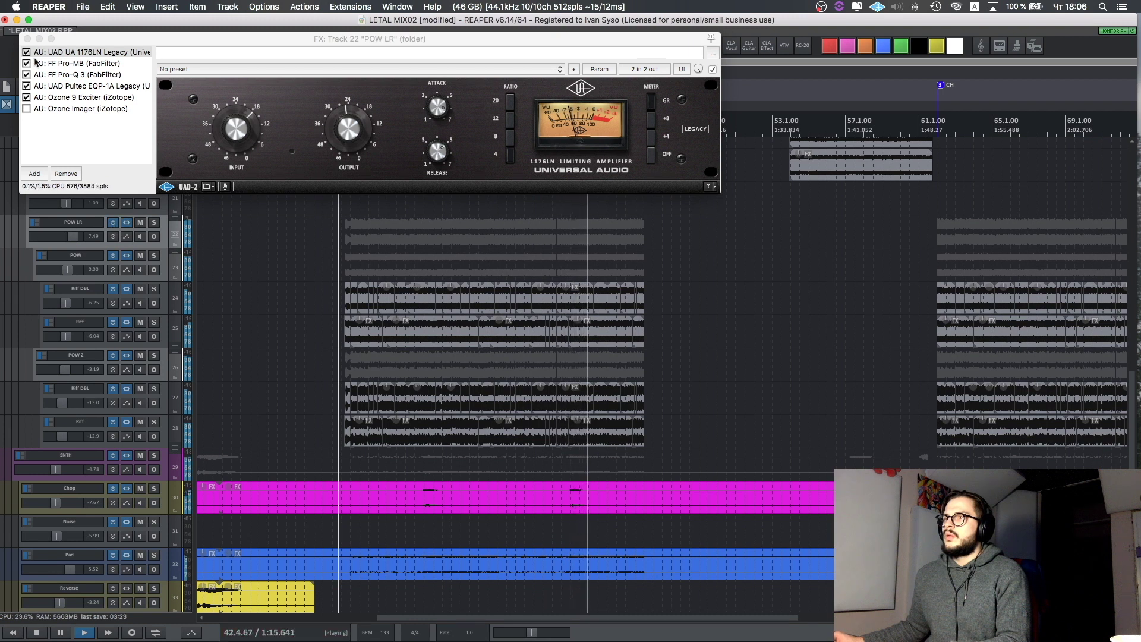
{"action": "left_click", "coordinate": [27, 39]}
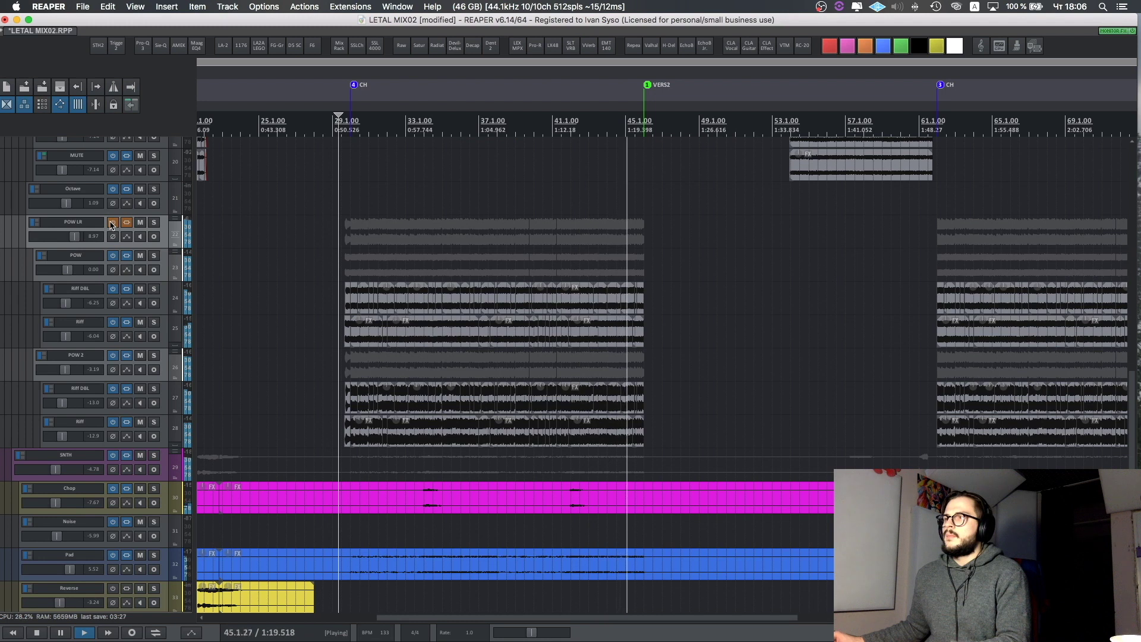
{"action": "key", "text": "space"}
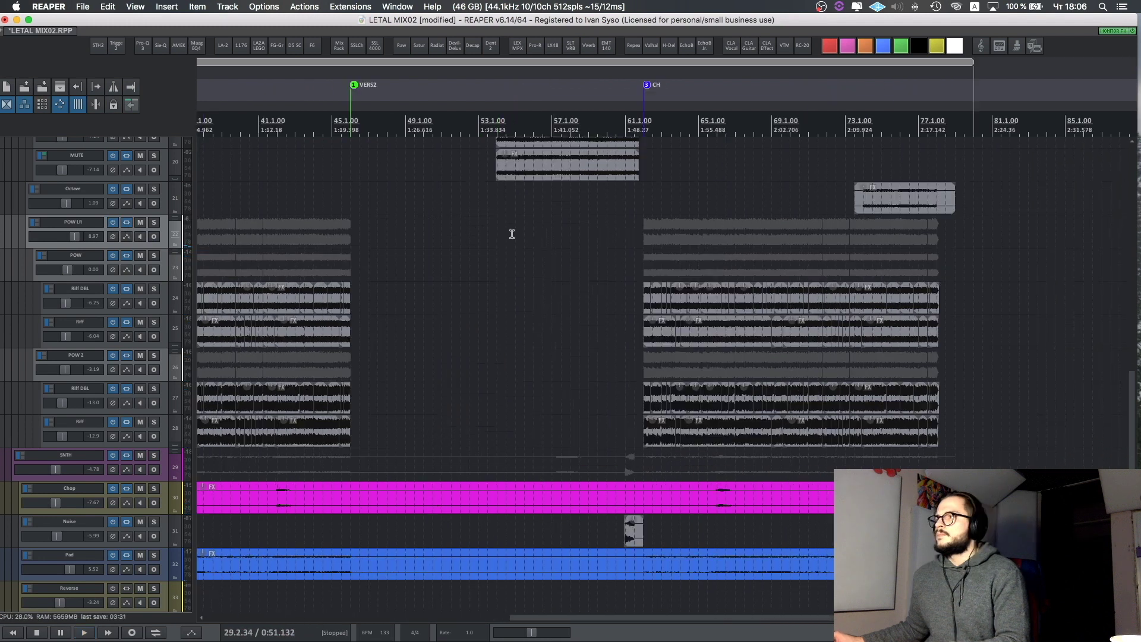
- Make a time selection over the second chorus on the timeline, covering its power guitars and the Octave item
{"action": "scroll", "coordinate": [516, 234], "scroll_direction": "right", "scroll_amount": 5}
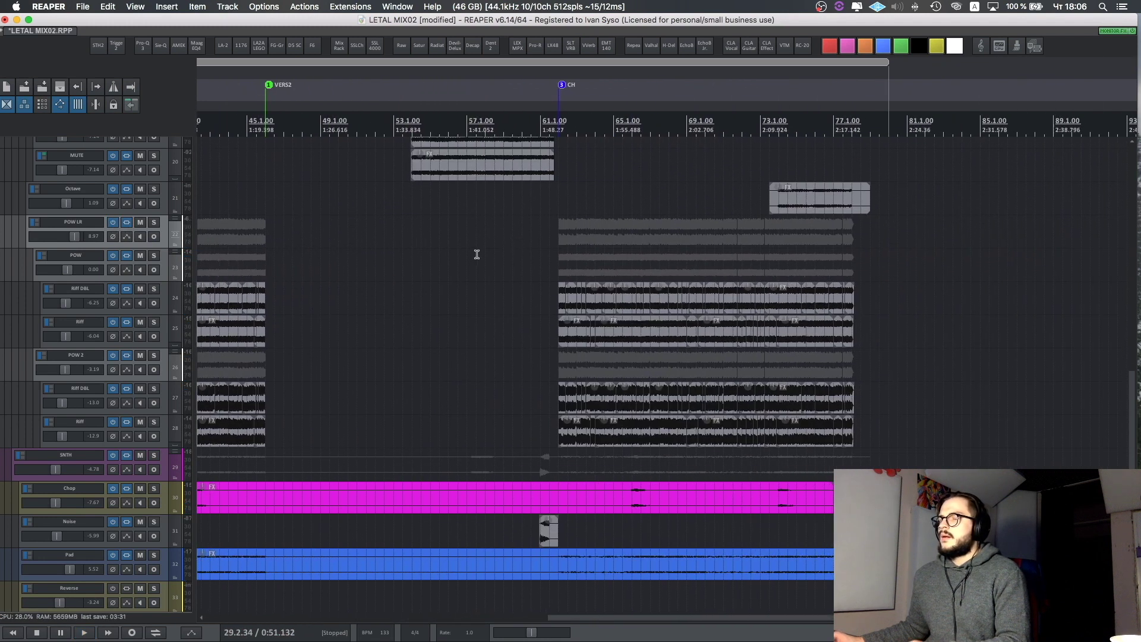
{"action": "scroll", "coordinate": [295, 265], "scroll_direction": "left", "scroll_amount": 5}
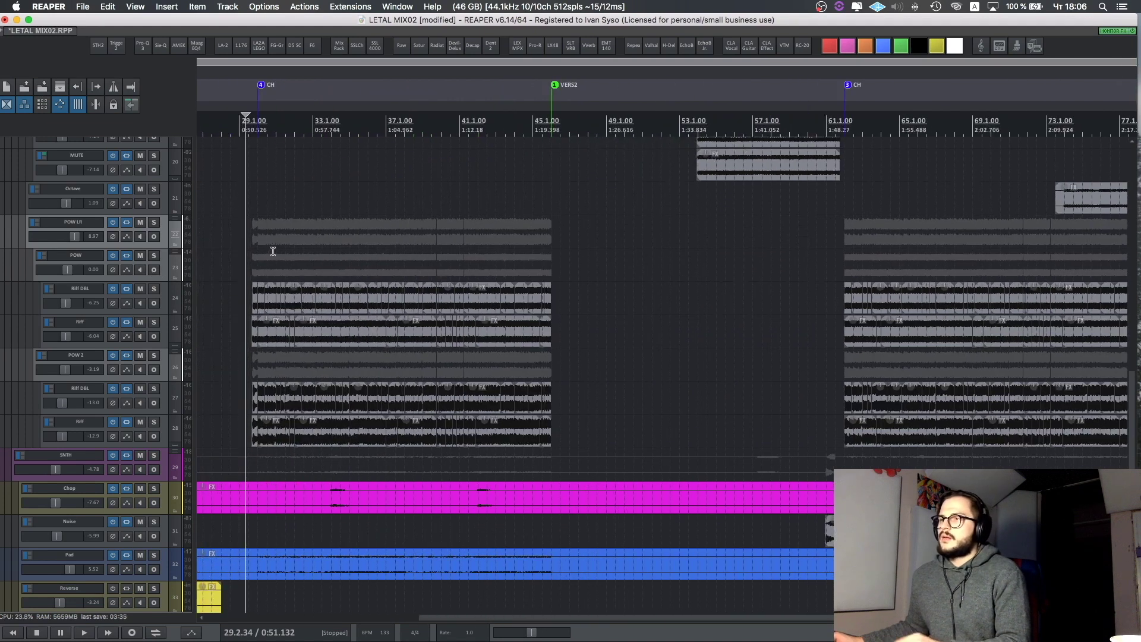
{"action": "scroll", "coordinate": [262, 259], "scroll_direction": "right", "scroll_amount": 3}
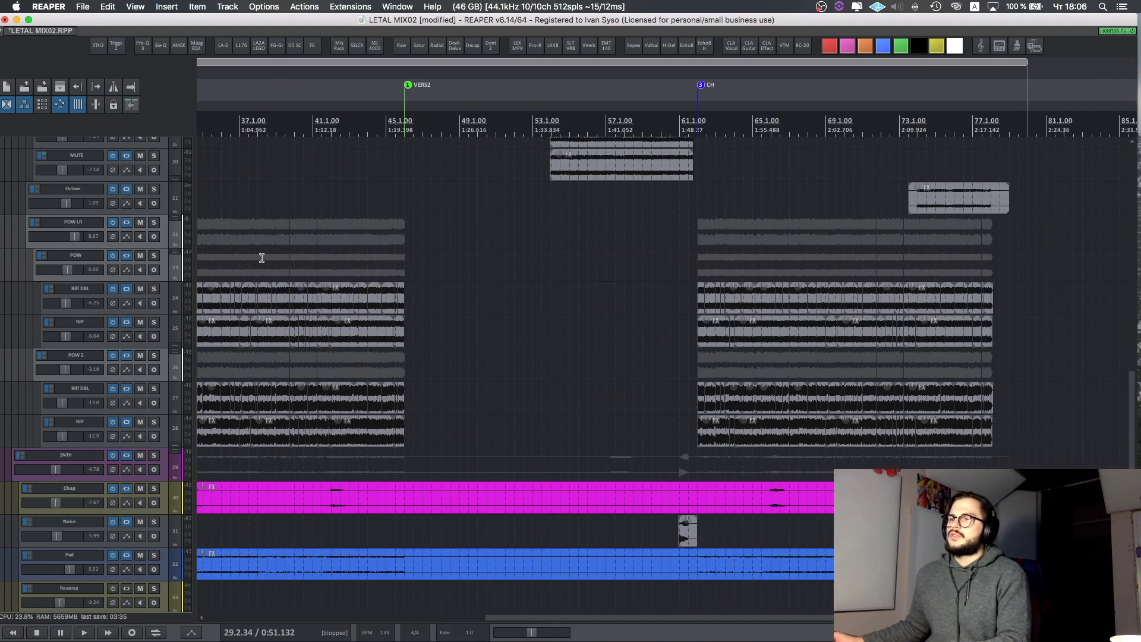
{"action": "scroll", "coordinate": [274, 257], "scroll_direction": "left", "scroll_amount": 3}
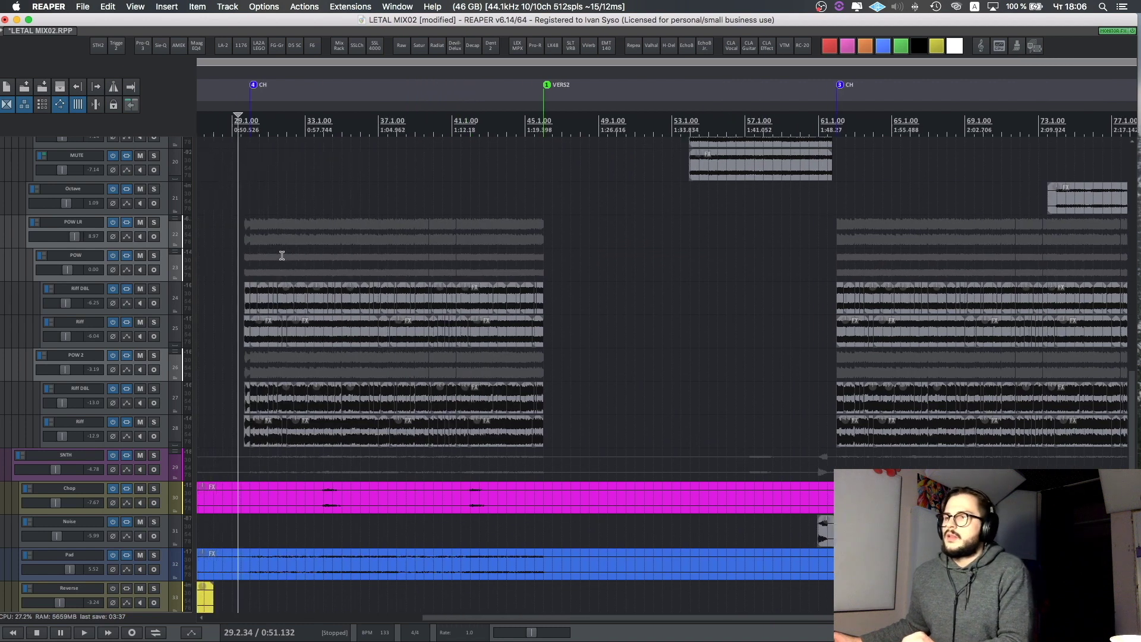
{"action": "scroll", "coordinate": [281, 256], "scroll_direction": "right", "scroll_amount": 10}
{"action": "scroll", "coordinate": [282, 255], "scroll_direction": "right", "scroll_amount": 2}
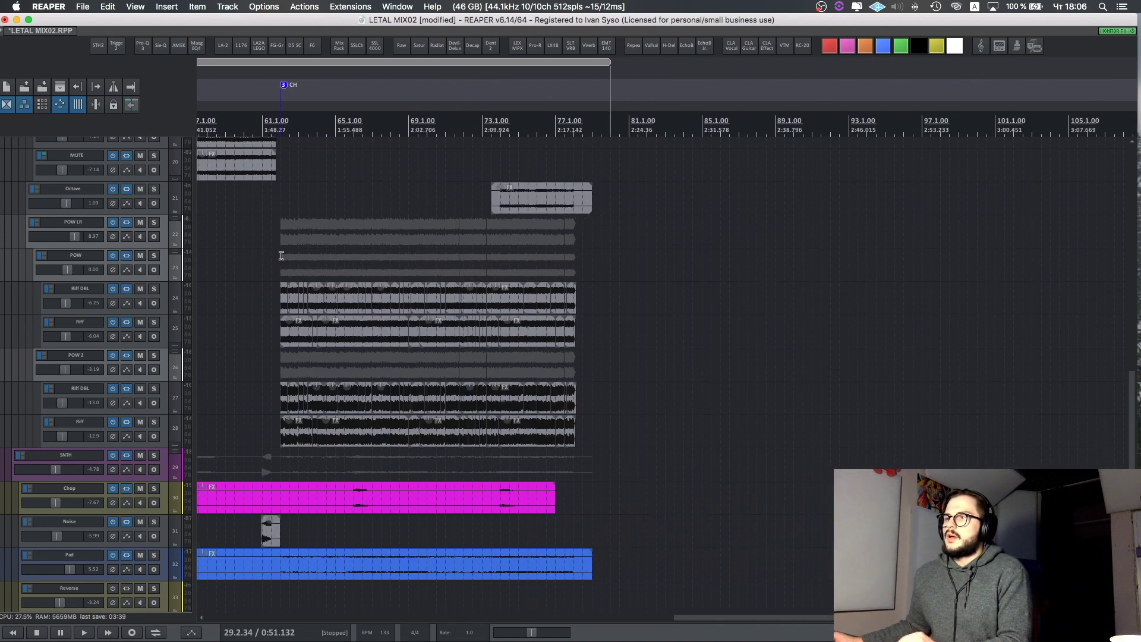
{"action": "left_click_drag", "start_coordinate": [276, 260], "coordinate": [596, 261]}
{"action": "scroll", "coordinate": [456, 244], "scroll_direction": "up", "scroll_amount": 2}
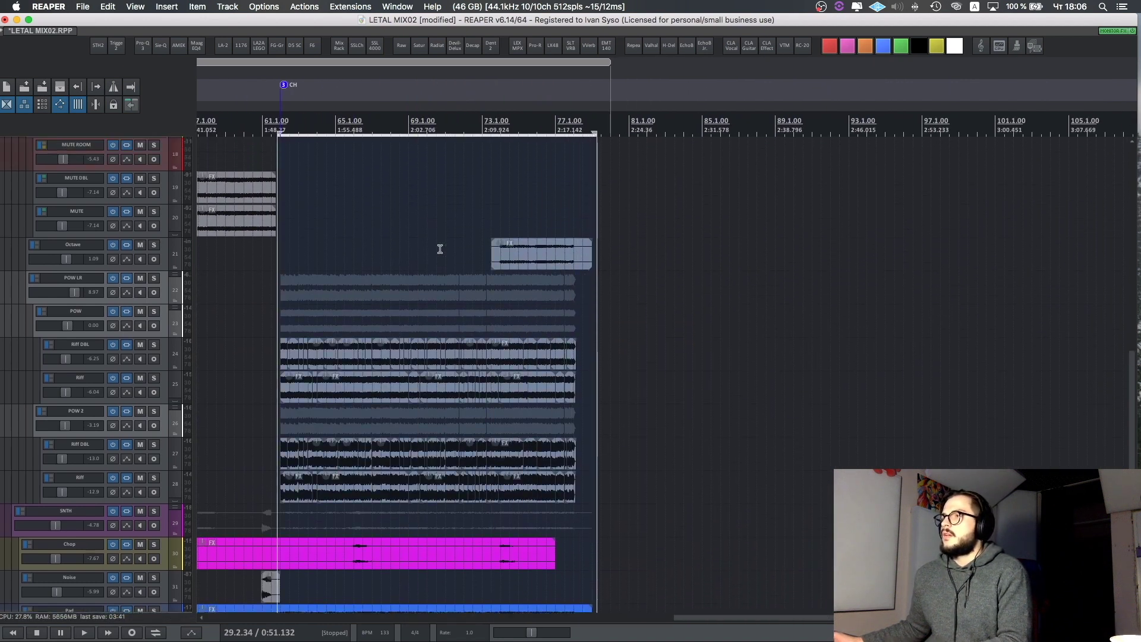
- Play the soloed Clean guitar from the first CH marker, view its FF Pro-Q 3 equalizer, and unsolo it
{"action": "scroll", "coordinate": [438, 249], "scroll_direction": "left", "scroll_amount": 5}
{"action": "scroll", "coordinate": [434, 256], "scroll_direction": "up", "scroll_amount": 6}
{"action": "scroll", "coordinate": [430, 261], "scroll_direction": "left", "scroll_amount": 10}
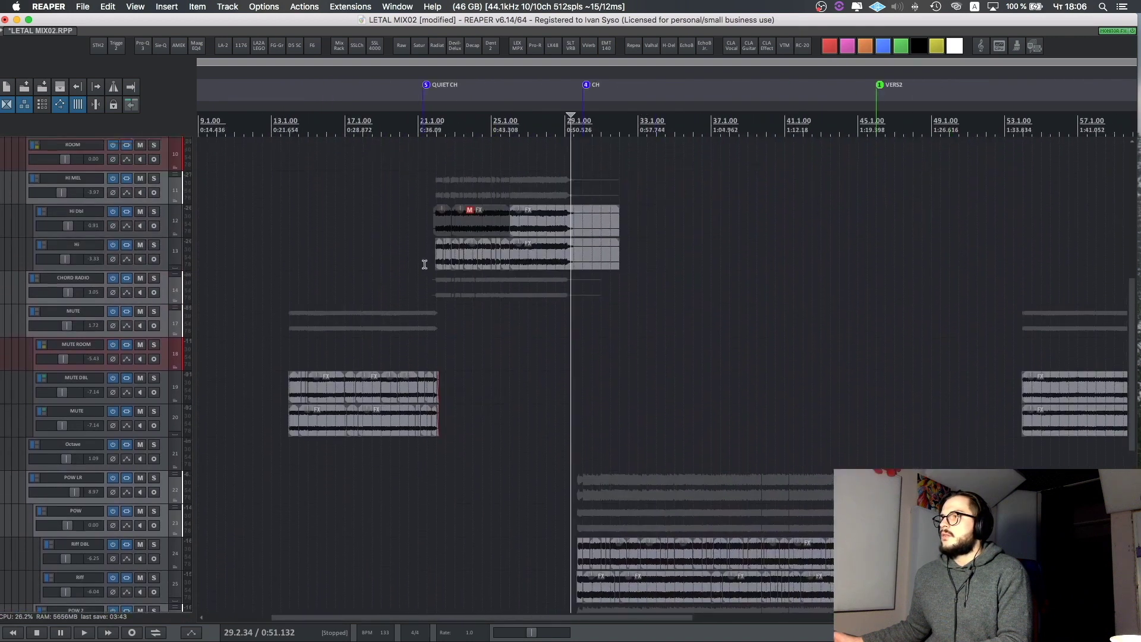
{"action": "scroll", "coordinate": [424, 270], "scroll_direction": "up", "scroll_amount": 1}
{"action": "scroll", "coordinate": [428, 274], "scroll_direction": "right", "scroll_amount": 2}
{"action": "left_click", "coordinate": [405, 227]}
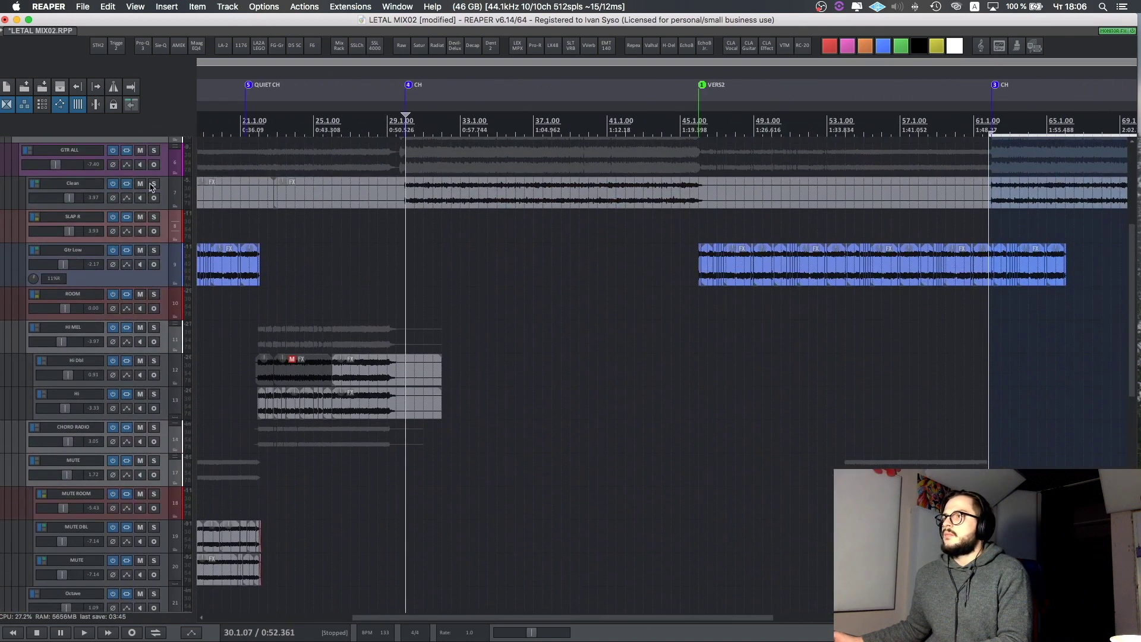
{"action": "left_click", "coordinate": [154, 186]}
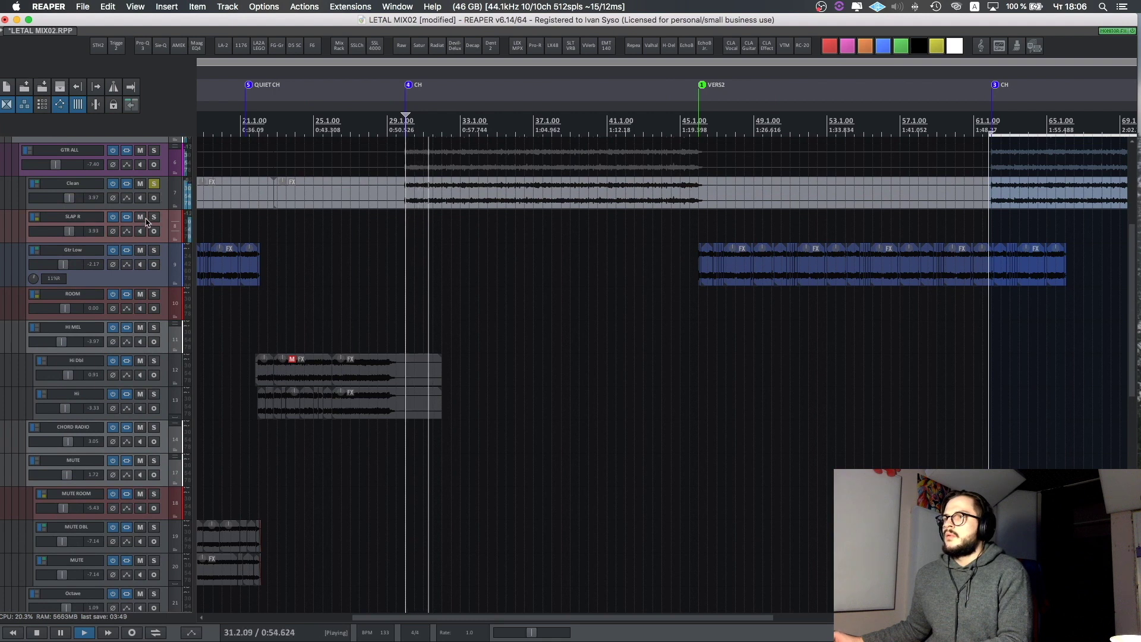
{"action": "left_click", "coordinate": [127, 185]}
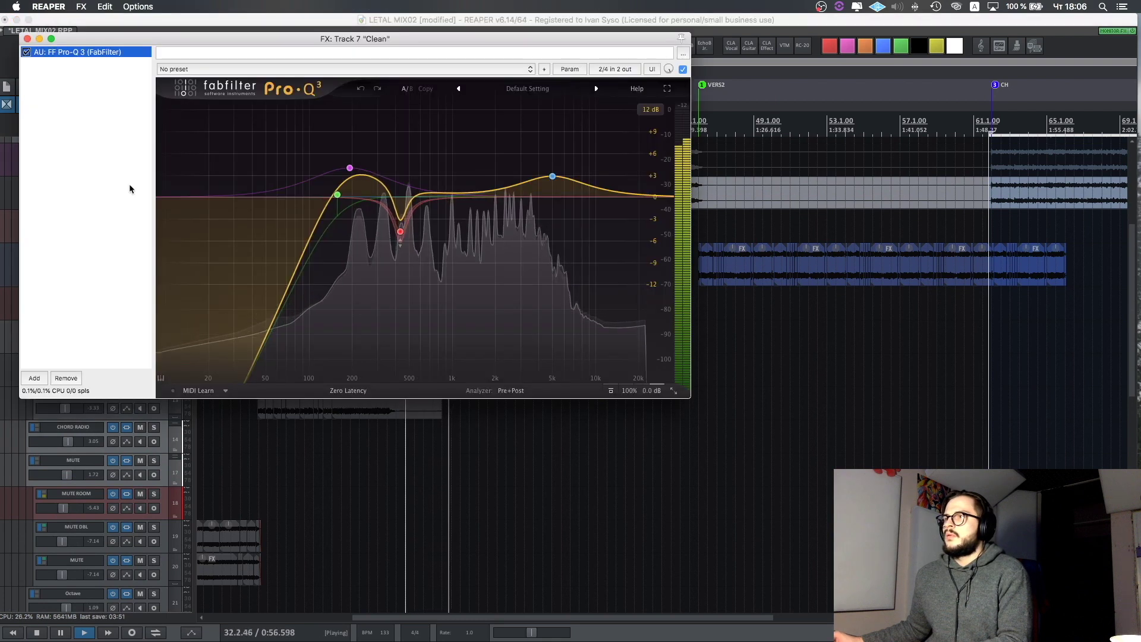
{"action": "key", "text": "Escape"}
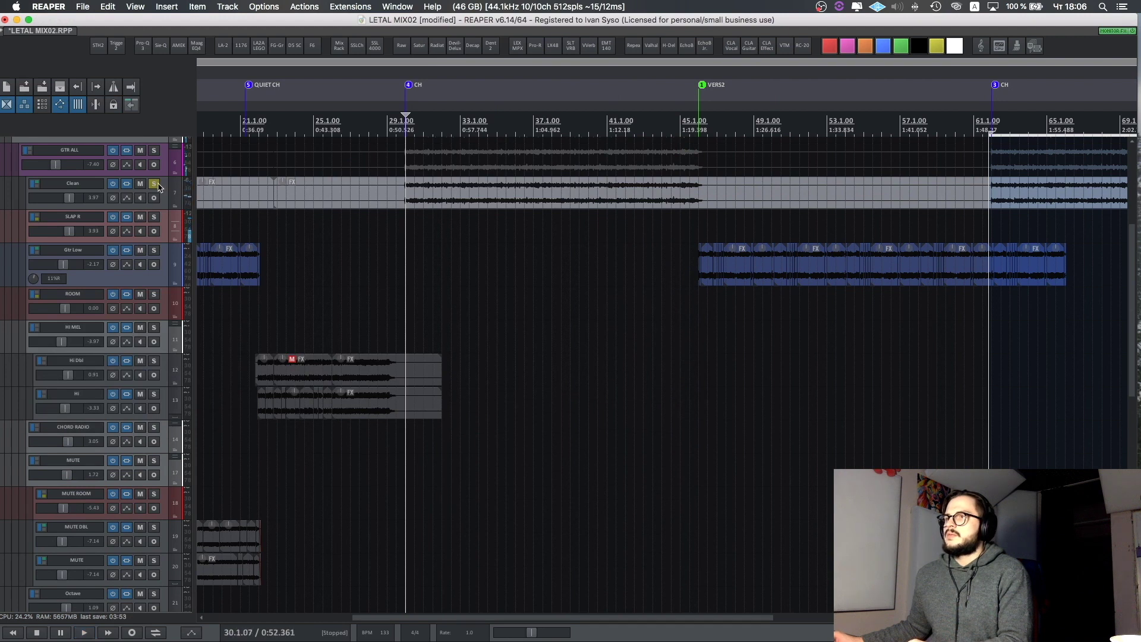
{"action": "left_click", "coordinate": [154, 184]}
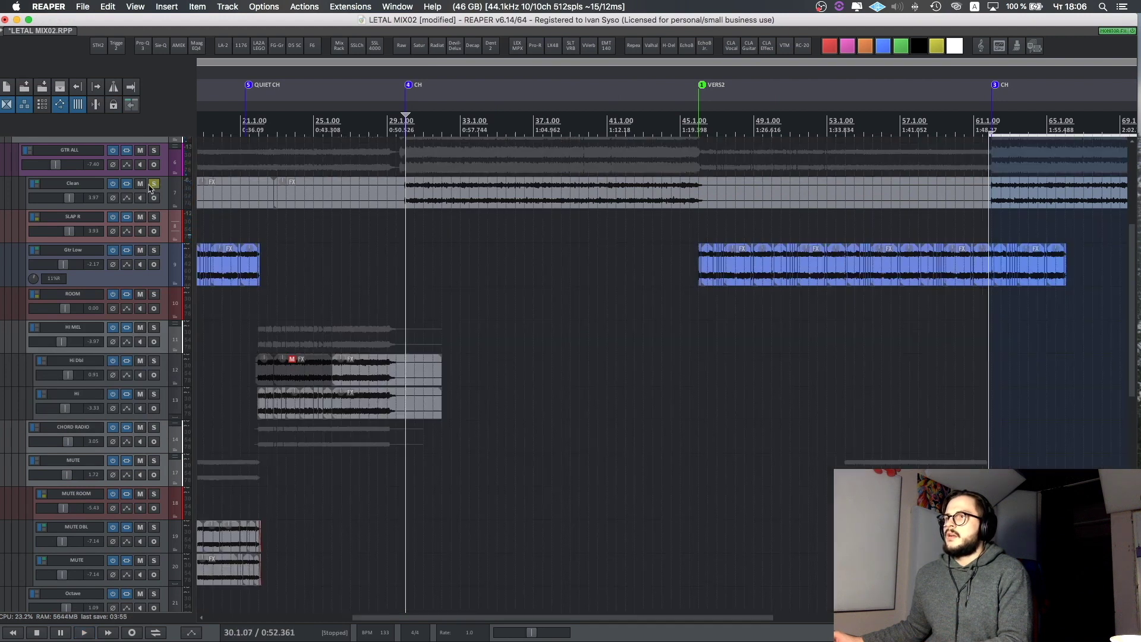
- Mute SLAP R, bypass the Clean track's effects, and play the chorus with Clean soloed to hear it dry
{"action": "left_click", "coordinate": [141, 218]}
{"action": "key", "text": "space"}
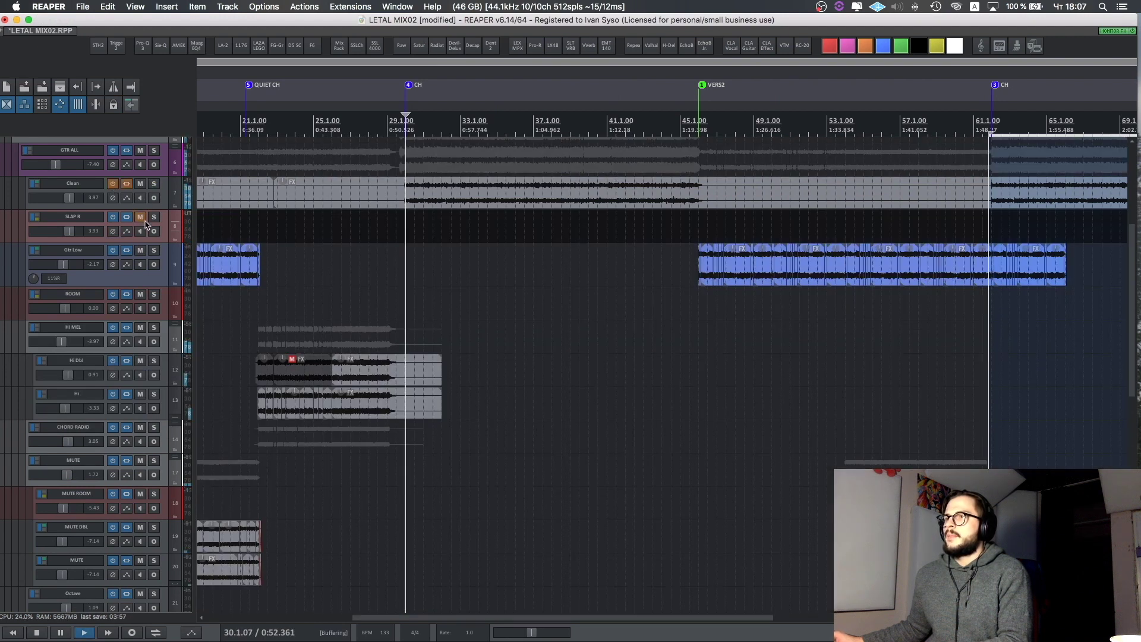
{"action": "left_click", "coordinate": [154, 184]}
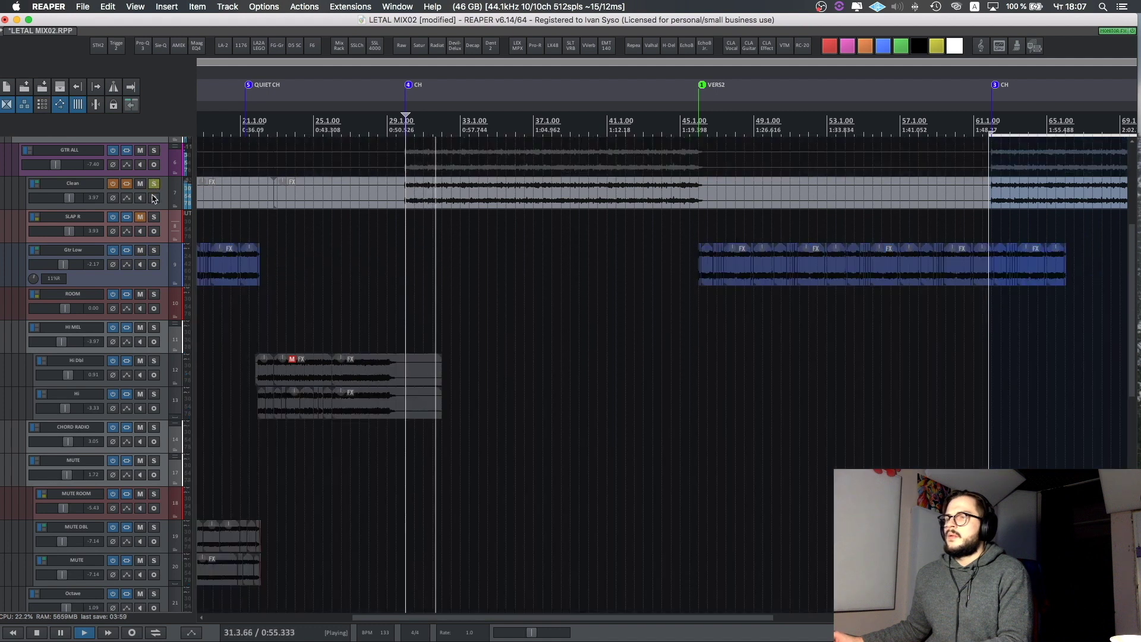
{"action": "key", "text": "space"}
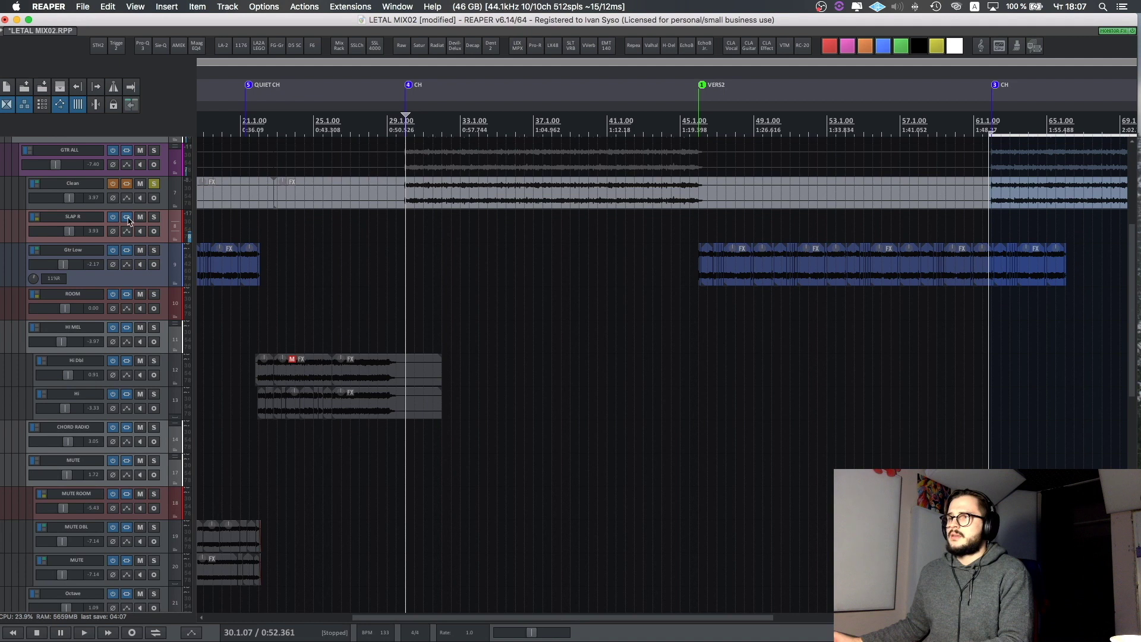
- View the SLAP R track's effects and play the soloed Clean guitar with its effects enabled and SLAP R unmuted
{"action": "left_click", "coordinate": [128, 217]}
{"action": "key", "text": "Escape"}
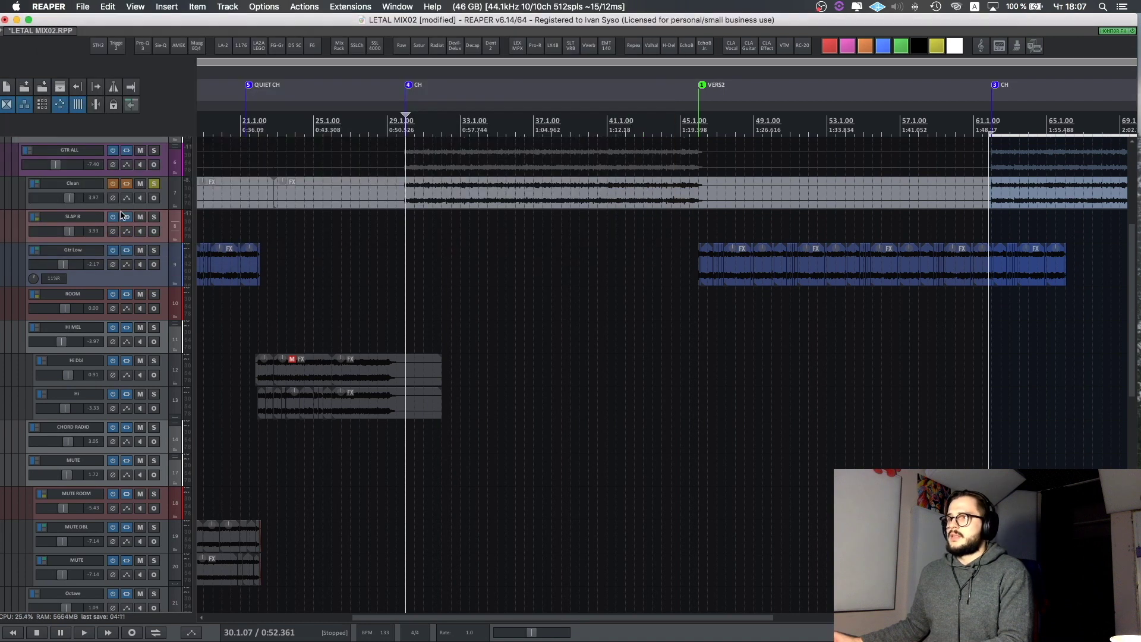
{"action": "key", "text": "space"}
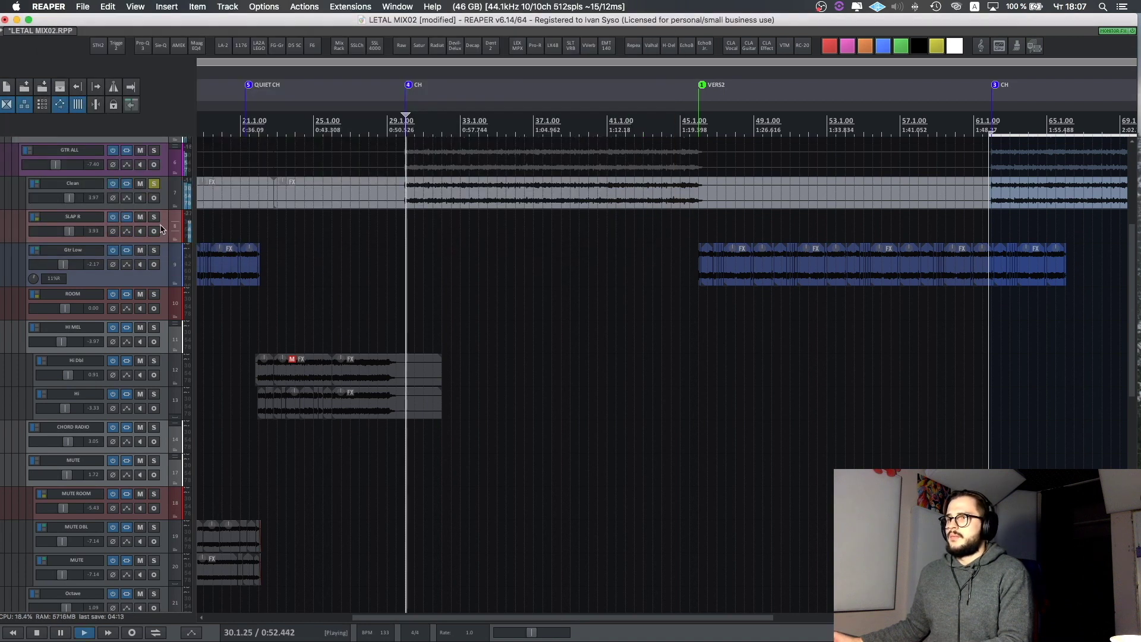
{"action": "key", "text": "space"}
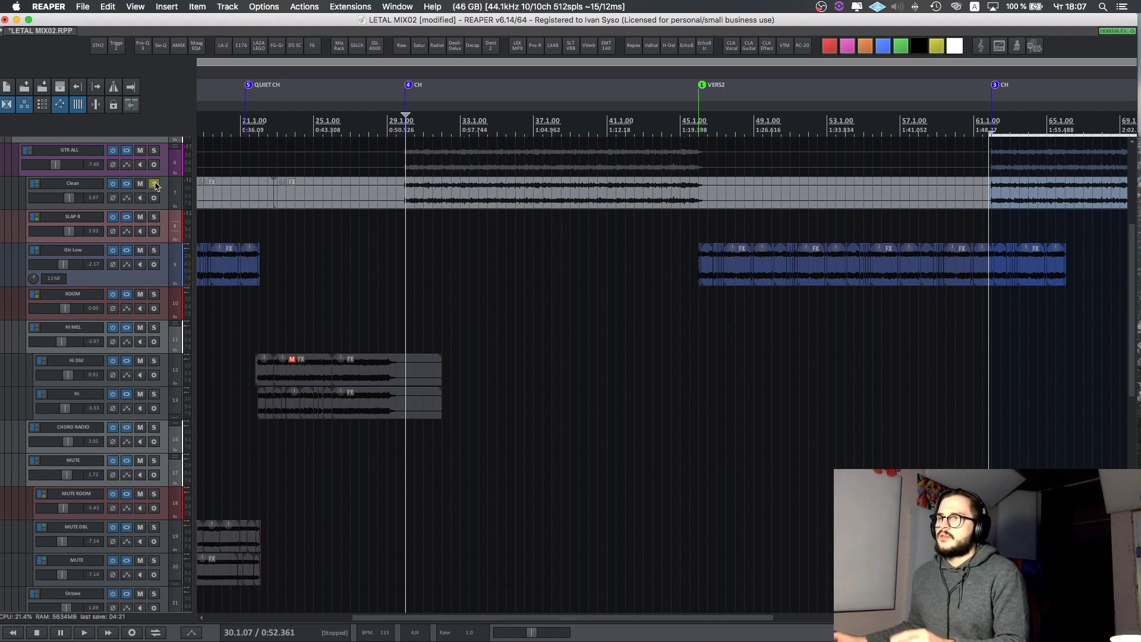
- Unsolo the Clean track and place the edit cursor near bar 74, at the start of the Octave guitar's part
{"action": "scroll", "coordinate": [247, 207], "scroll_direction": "down", "scroll_amount": 10}
{"action": "scroll", "coordinate": [246, 206], "scroll_direction": "down", "scroll_amount": 5}
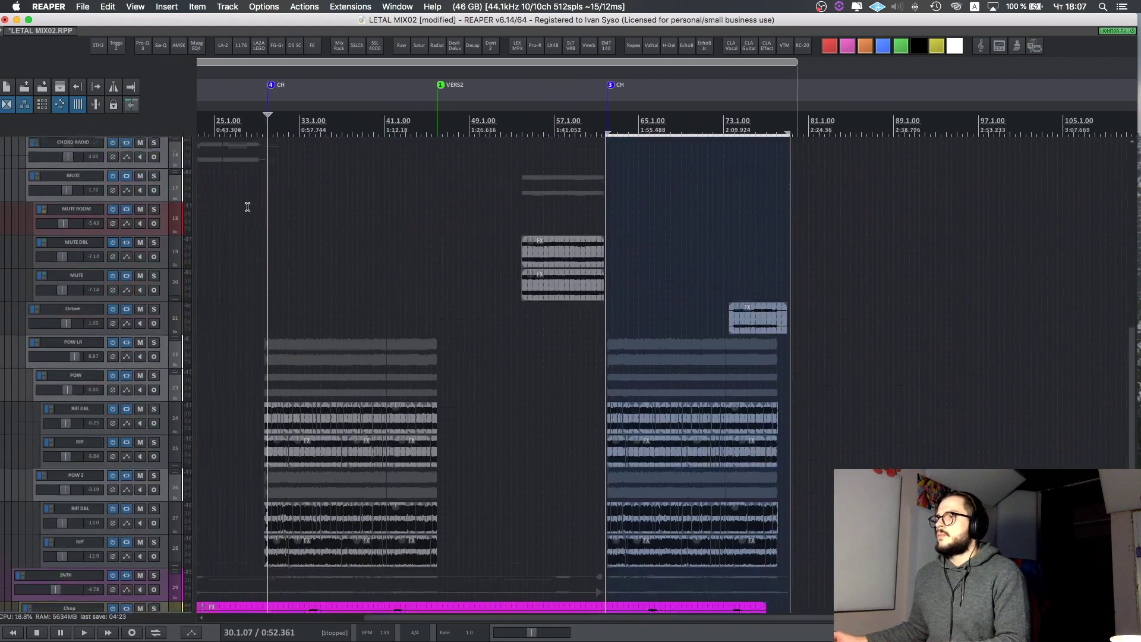
{"action": "scroll", "coordinate": [247, 206], "scroll_direction": "up", "scroll_amount": 3}
{"action": "scroll", "coordinate": [578, 311], "scroll_direction": "right", "scroll_amount": 1}
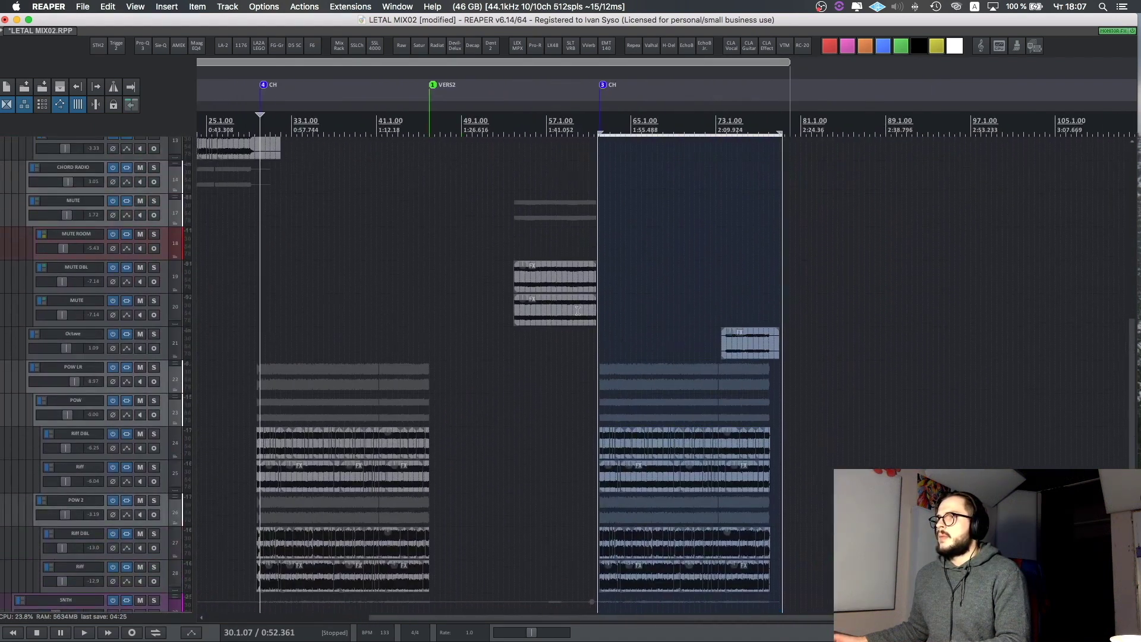
{"action": "left_click", "coordinate": [725, 307]}
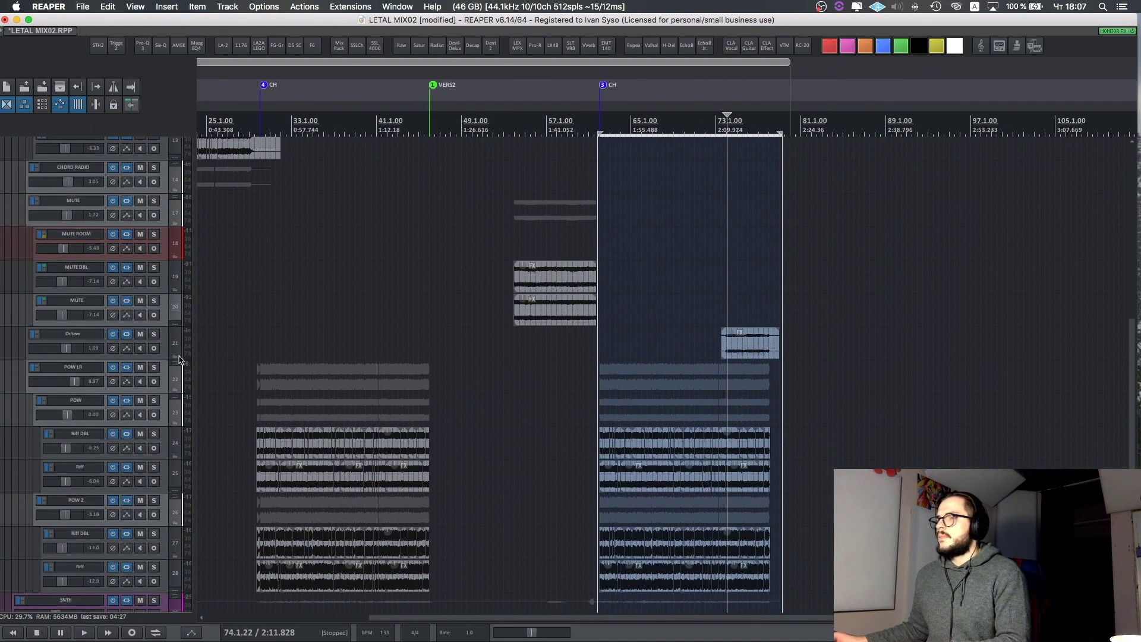
- Solo the Octave guitar track and play its part from bar 74
{"action": "left_click", "coordinate": [90, 337]}
{"action": "scroll", "coordinate": [540, 346], "scroll_direction": "right", "scroll_amount": 3}
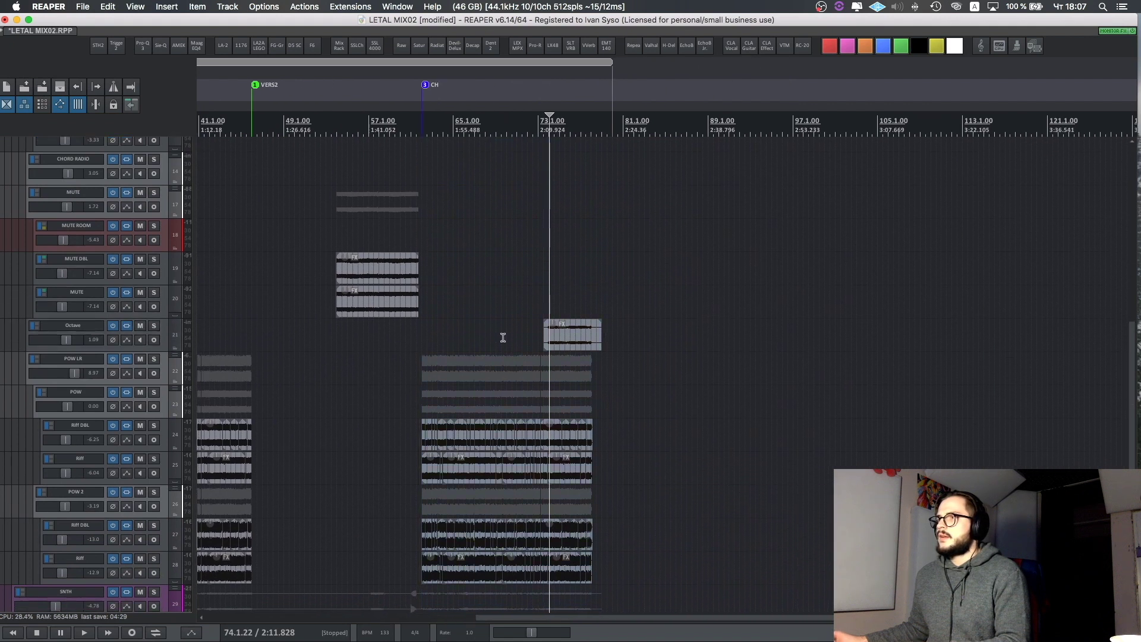
{"action": "left_click", "coordinate": [153, 325]}
{"action": "key", "text": "space"}
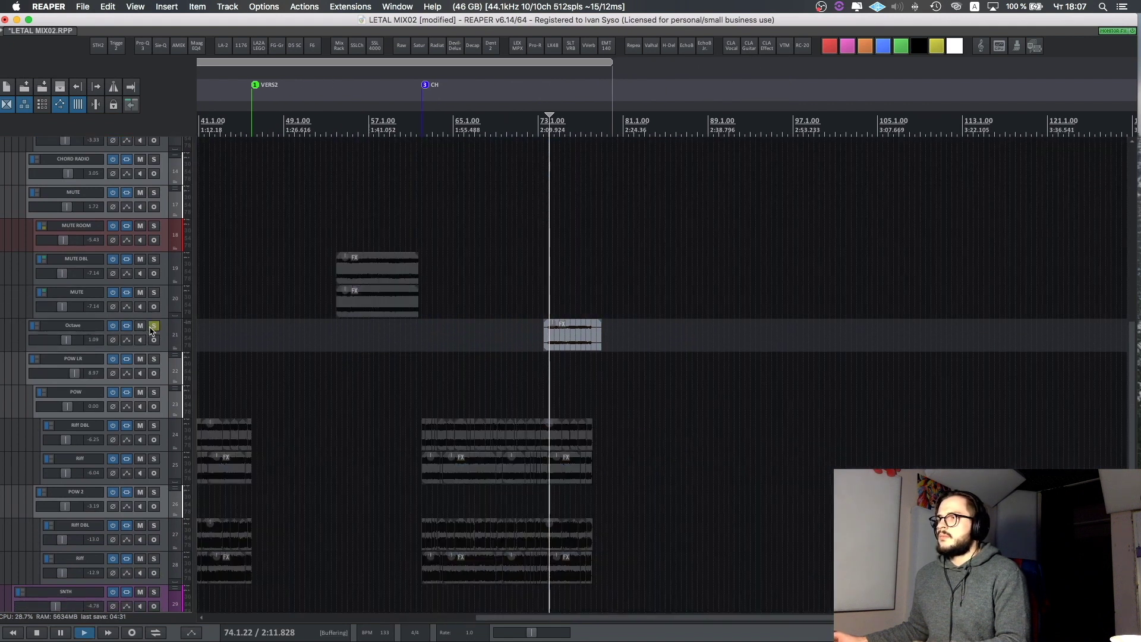
{"action": "scroll", "coordinate": [178, 330], "scroll_direction": "left", "scroll_amount": 2}
{"action": "scroll", "coordinate": [171, 331], "scroll_direction": "down", "scroll_amount": 2}
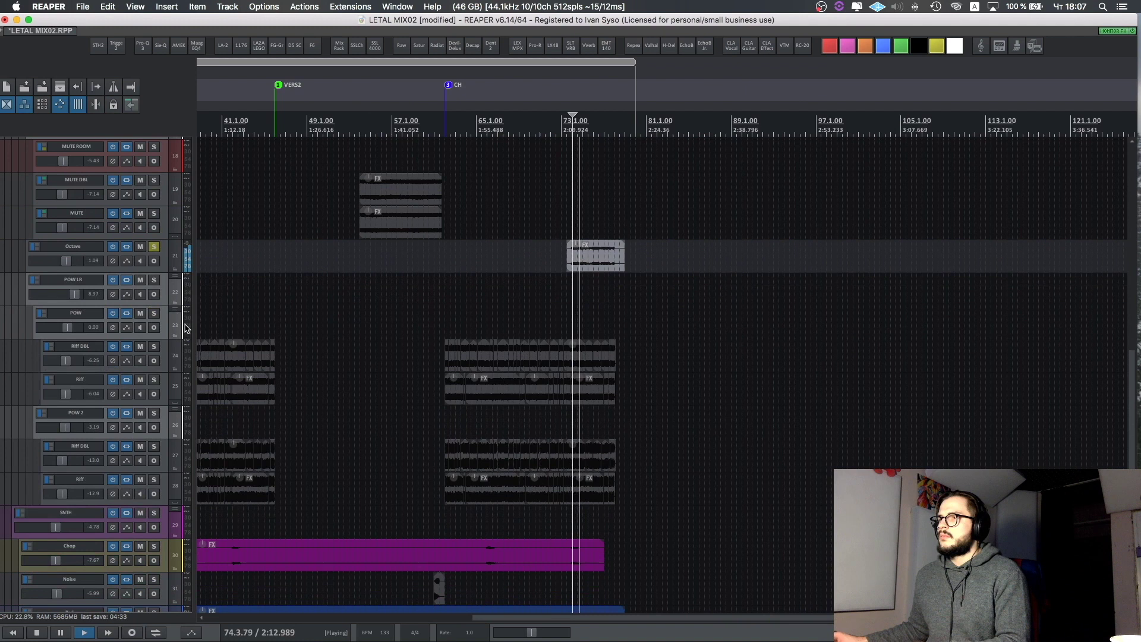
- Unsolo the Octave track, raise its volume to 2.70 dB during playback, and stop
{"action": "left_click", "coordinate": [153, 247]}
{"action": "scroll", "coordinate": [77, 262], "scroll_direction": "up", "scroll_amount": 3}
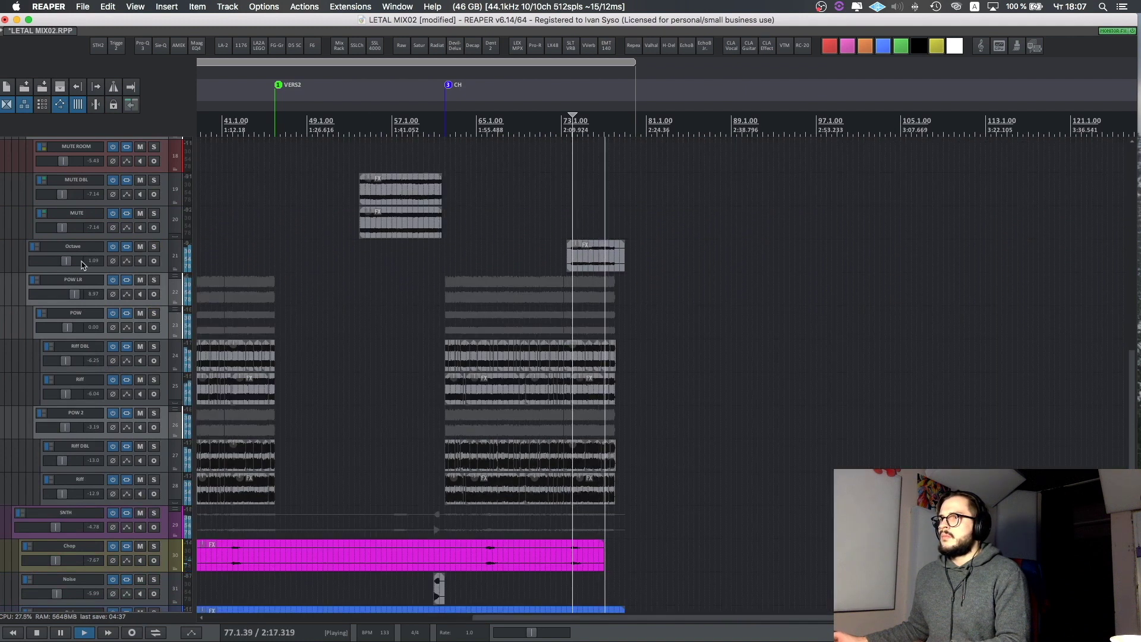
{"action": "key", "text": "space"}
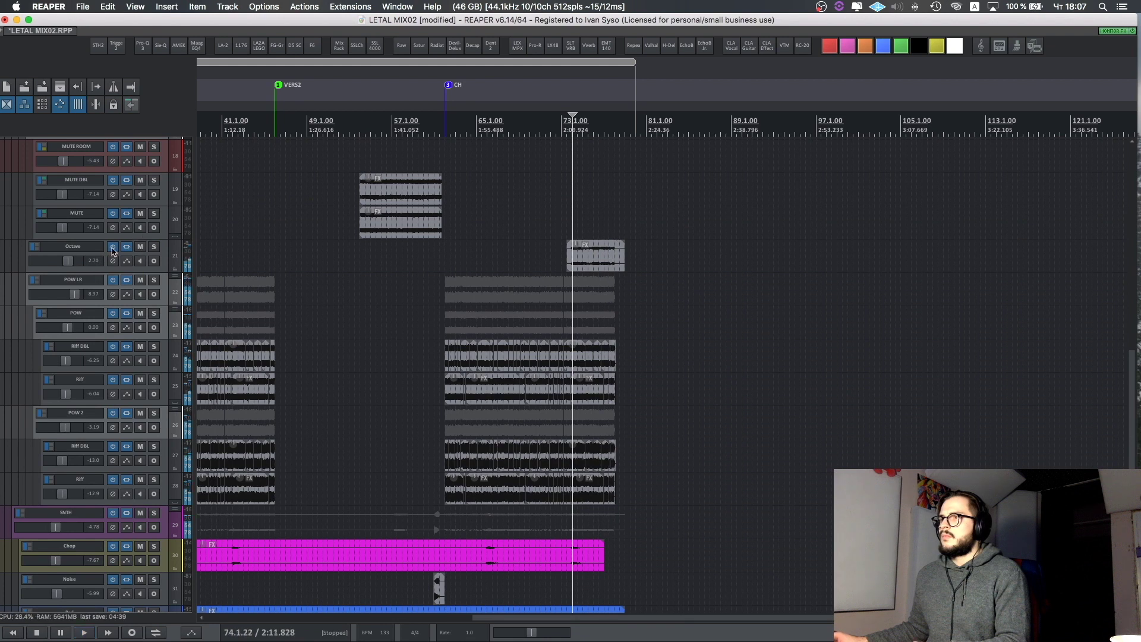
- View the Devil-Loc Deluxe effect on the Octave track, close it, and select the track
{"action": "left_click", "coordinate": [113, 247]}
{"action": "left_click", "coordinate": [113, 247]}
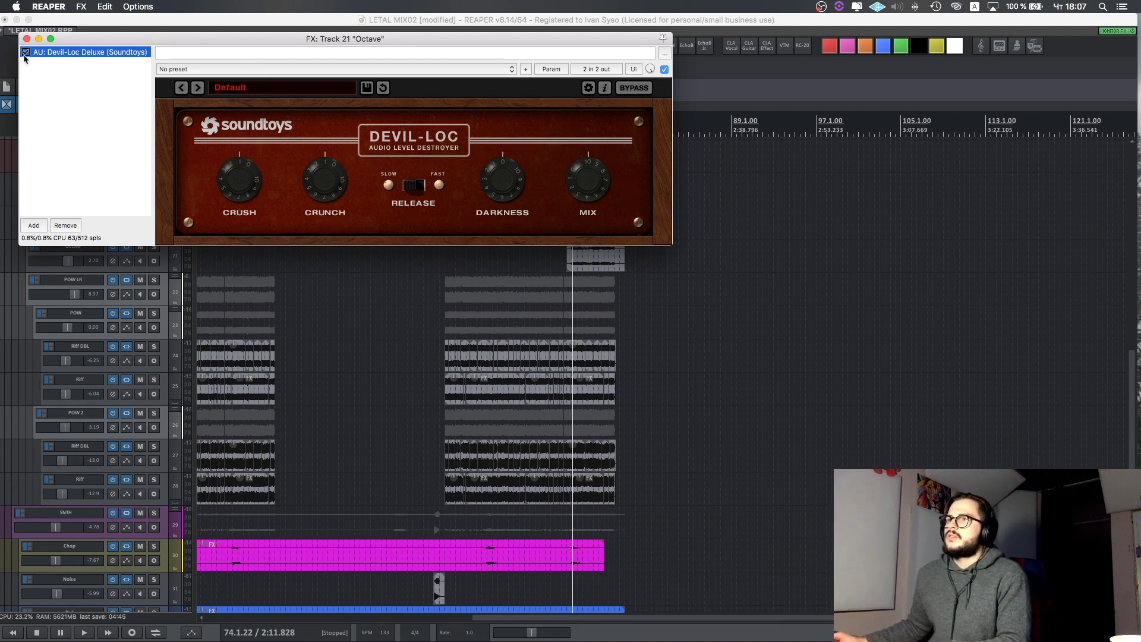
{"action": "left_click", "coordinate": [27, 39]}
{"action": "scroll", "coordinate": [203, 315], "scroll_direction": "down", "scroll_amount": 3}
{"action": "scroll", "coordinate": [208, 310], "scroll_direction": "left", "scroll_amount": 3}
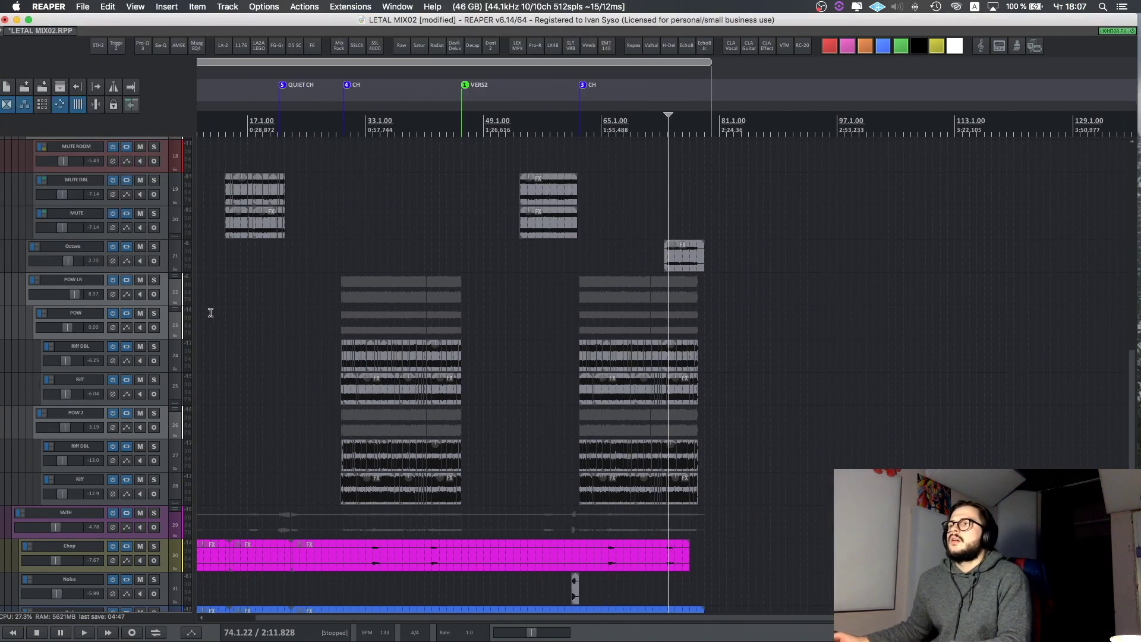
{"action": "scroll", "coordinate": [218, 301], "scroll_direction": "down", "scroll_amount": 2}
{"action": "left_click", "coordinate": [88, 252]}
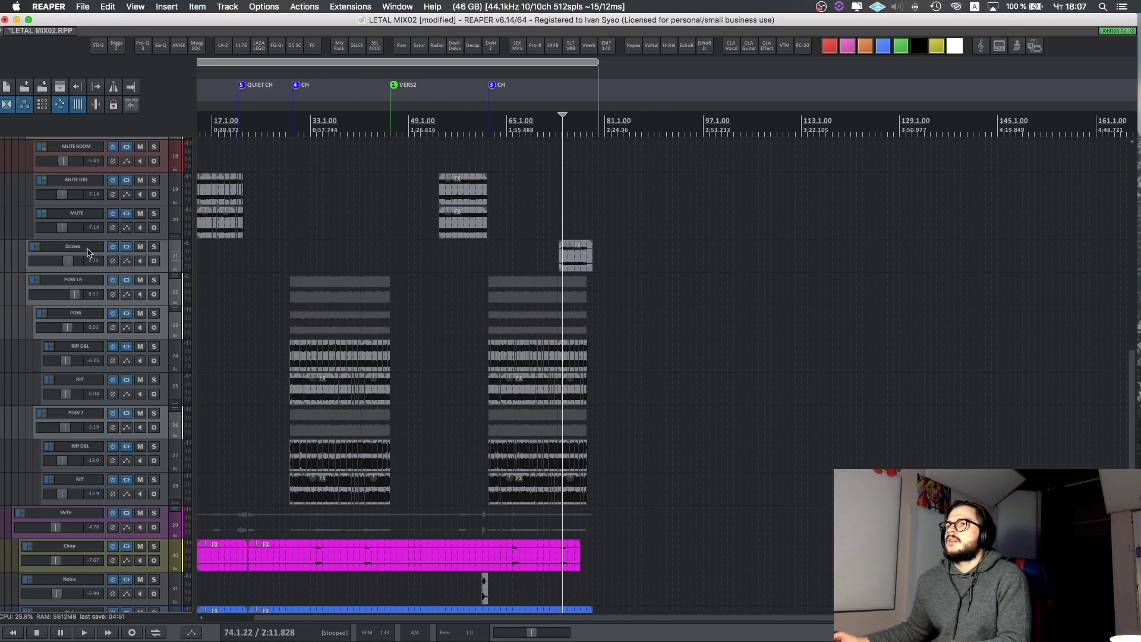
- Play the Octave part in solo, raise its volume to 3.54 dB, and unsolo it to hear it in the full mix
{"action": "scroll", "coordinate": [441, 285], "scroll_direction": "right", "scroll_amount": 3}
{"action": "scroll", "coordinate": [442, 270], "scroll_direction": "left", "scroll_amount": 4}
{"action": "scroll", "coordinate": [441, 270], "scroll_direction": "down", "scroll_amount": 1}
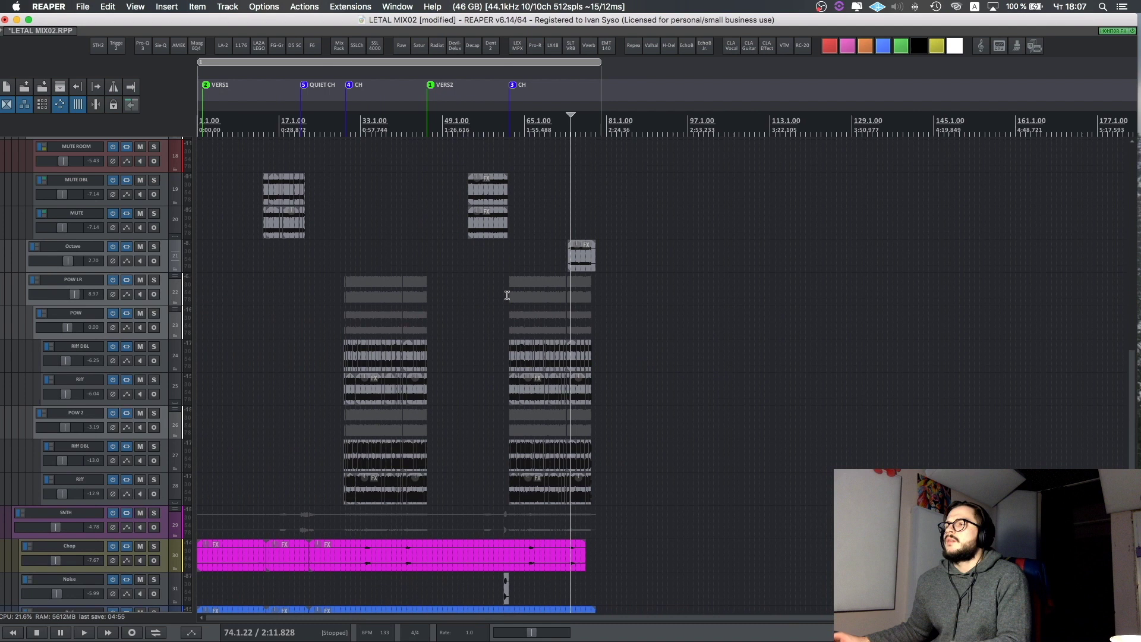
{"action": "scroll", "coordinate": [508, 295], "scroll_direction": "up", "scroll_amount": 1}
{"action": "left_click", "coordinate": [154, 254]}
{"action": "key", "text": "space"}
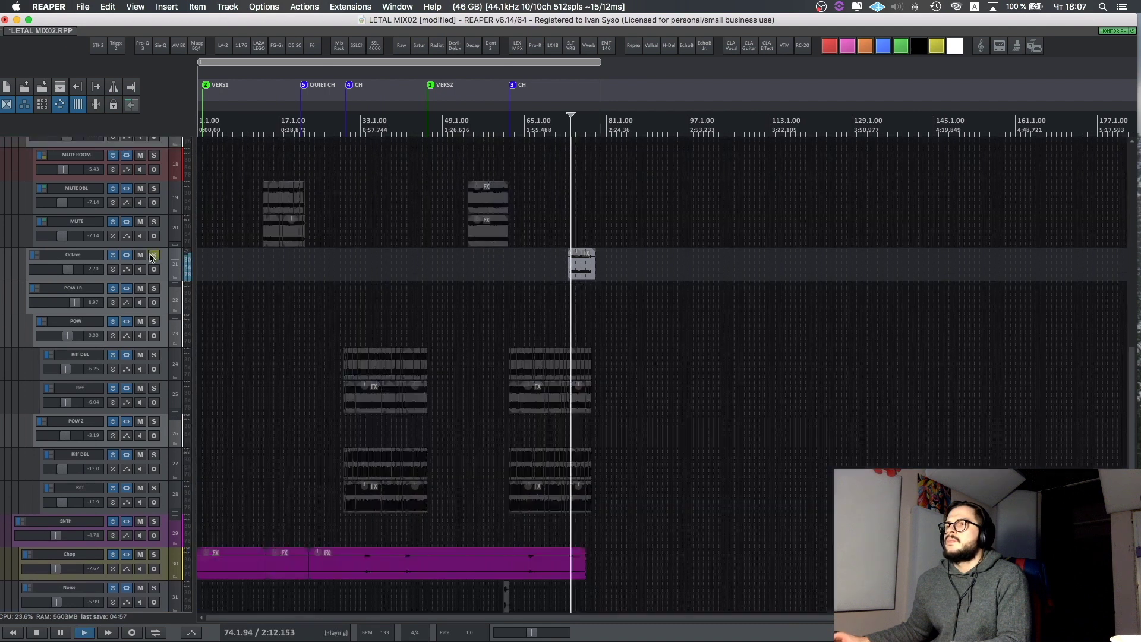
{"action": "left_click_drag", "start_coordinate": [67, 269], "coordinate": [79, 271]}
{"action": "left_click", "coordinate": [154, 254]}
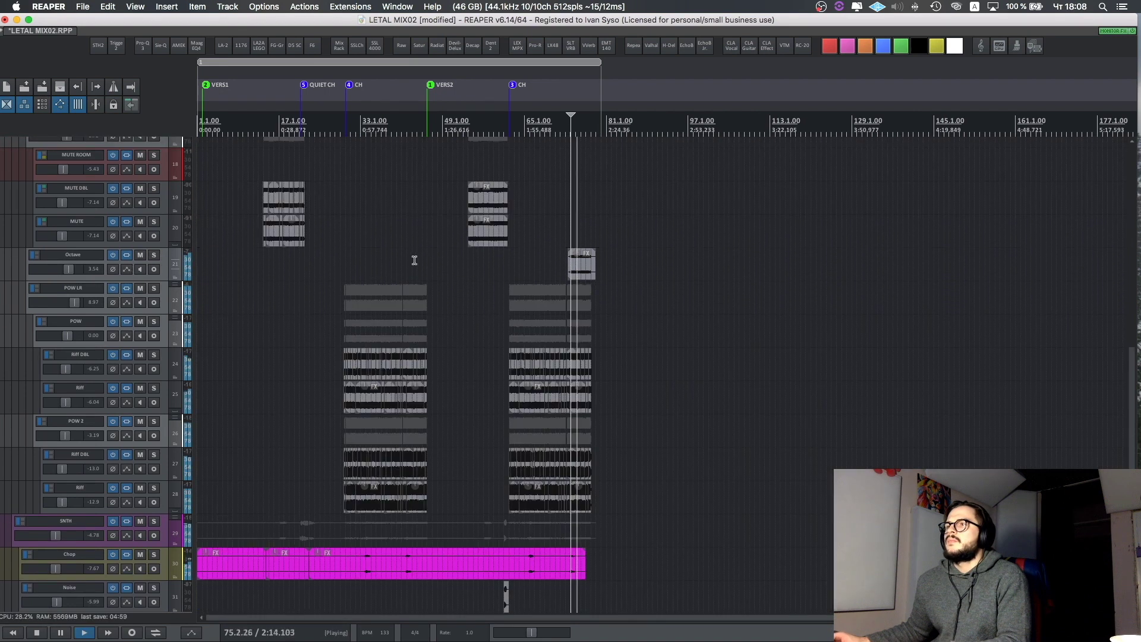
{"action": "scroll", "coordinate": [415, 259], "scroll_direction": "down", "scroll_amount": 3}
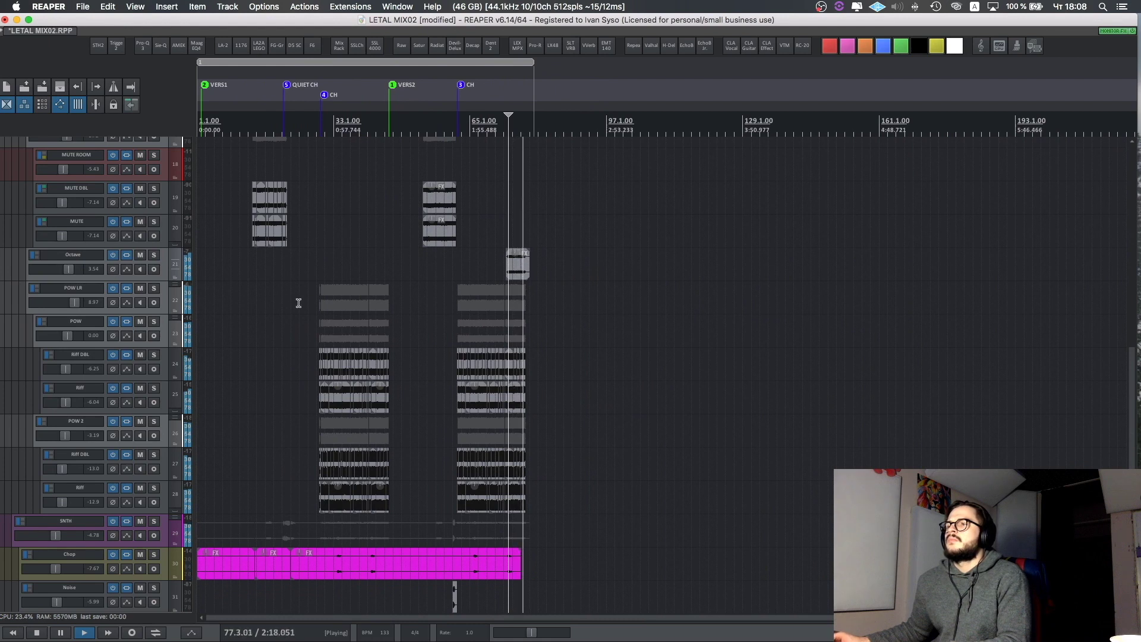
{"action": "scroll", "coordinate": [299, 316], "scroll_direction": "down", "scroll_amount": 3}
{"action": "key", "text": "space"}
- Open the Pad track's effects and examine MicroShift and Noveltech Character
{"action": "scroll", "coordinate": [233, 424], "scroll_direction": "up", "scroll_amount": 1}
{"action": "scroll", "coordinate": [206, 376], "scroll_direction": "up", "scroll_amount": 15}
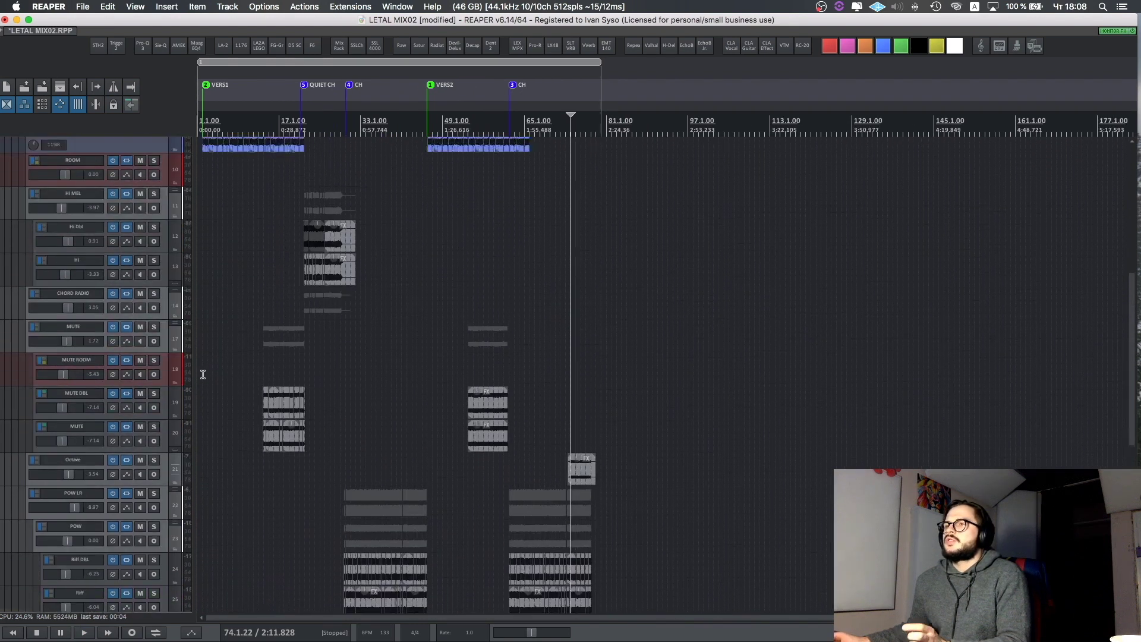
{"action": "scroll", "coordinate": [206, 376], "scroll_direction": "up", "scroll_amount": 4}
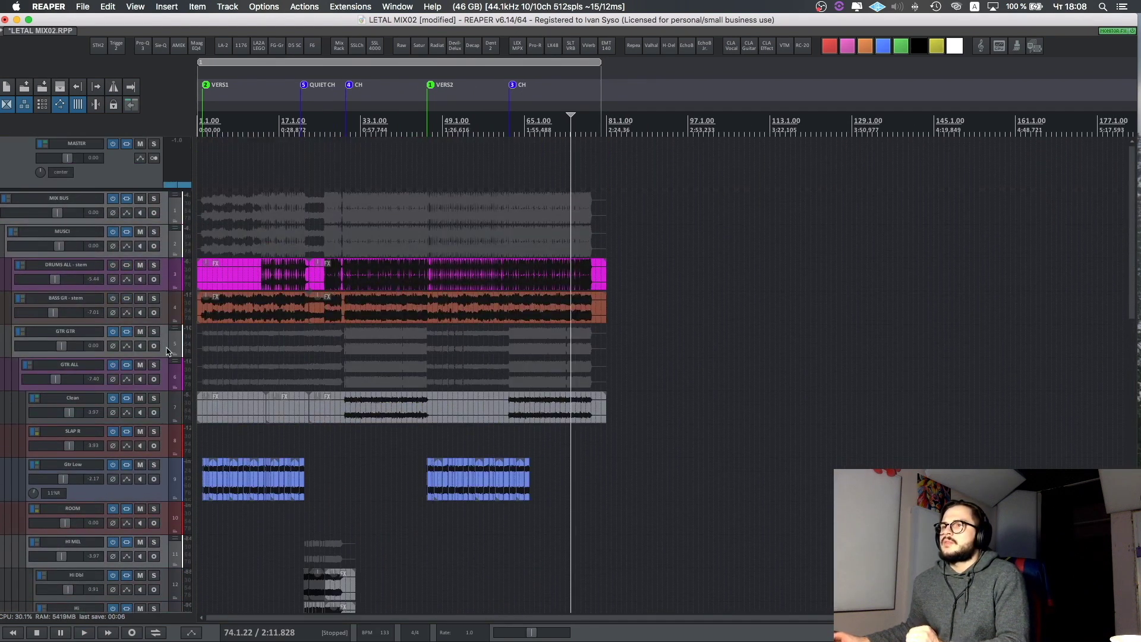
{"action": "scroll", "coordinate": [169, 362], "scroll_direction": "down", "scroll_amount": 10}
{"action": "left_click", "coordinate": [112, 448]}
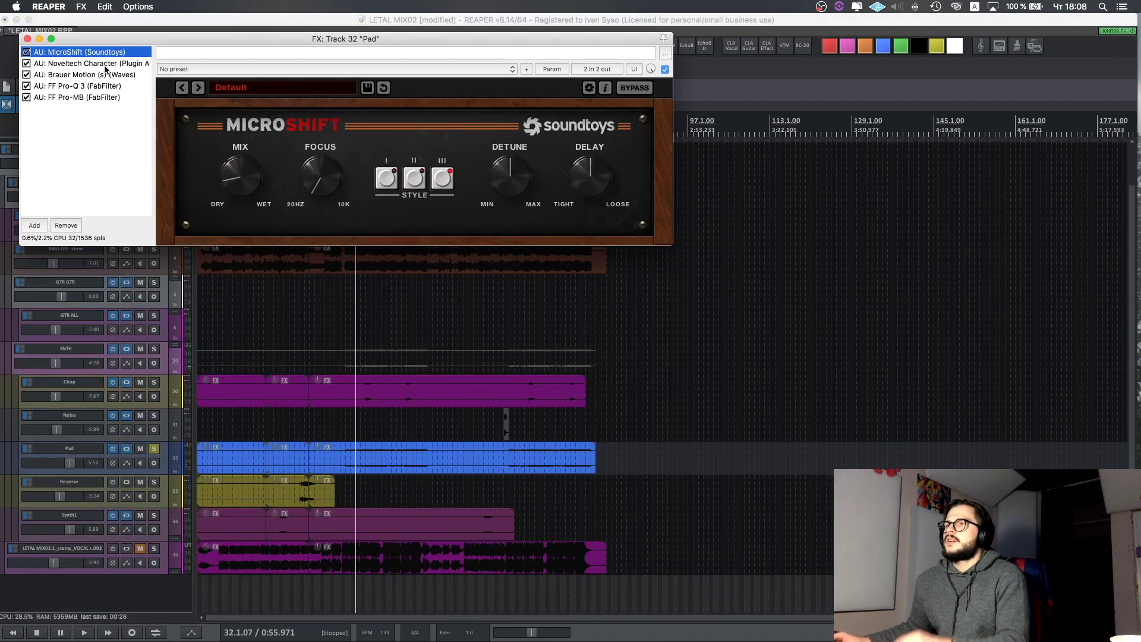
{"action": "left_click", "coordinate": [105, 66]}
{"action": "key", "text": "Up"}
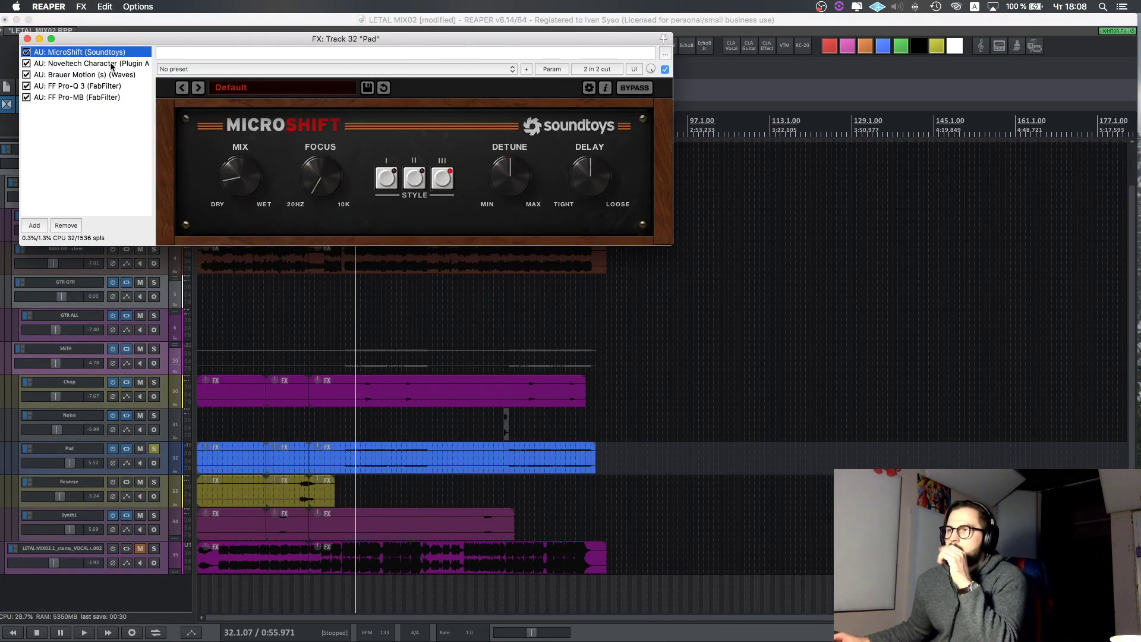
{"action": "left_click", "coordinate": [112, 64]}
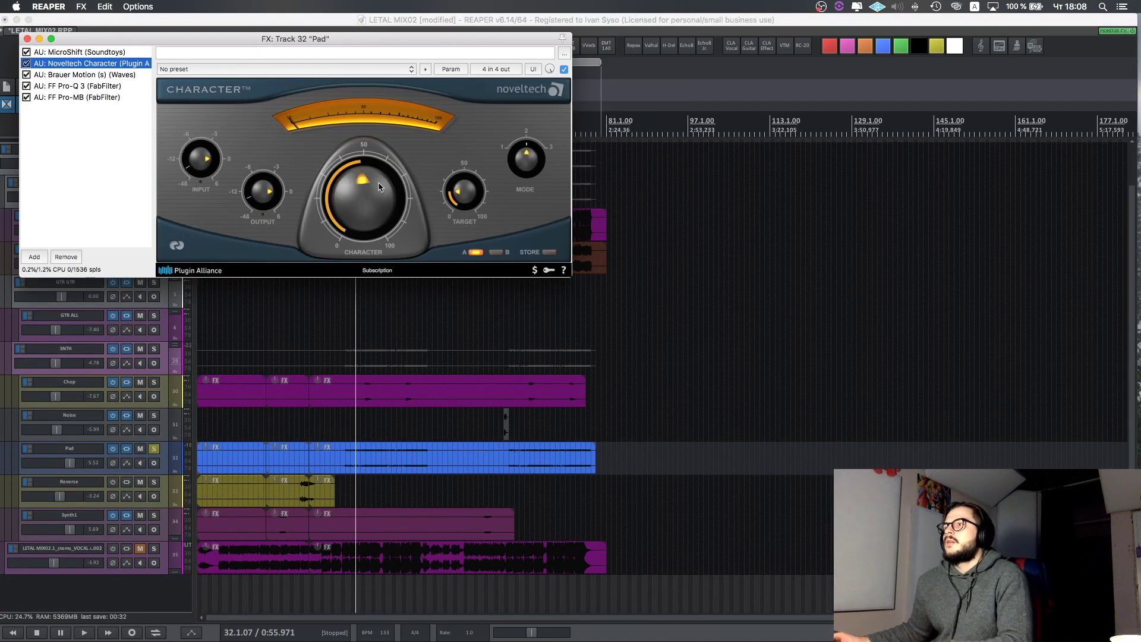
- Show the Pad track's Brauer Motion effect and play the soloed pad to watch the panning movement
{"action": "left_click", "coordinate": [121, 76]}
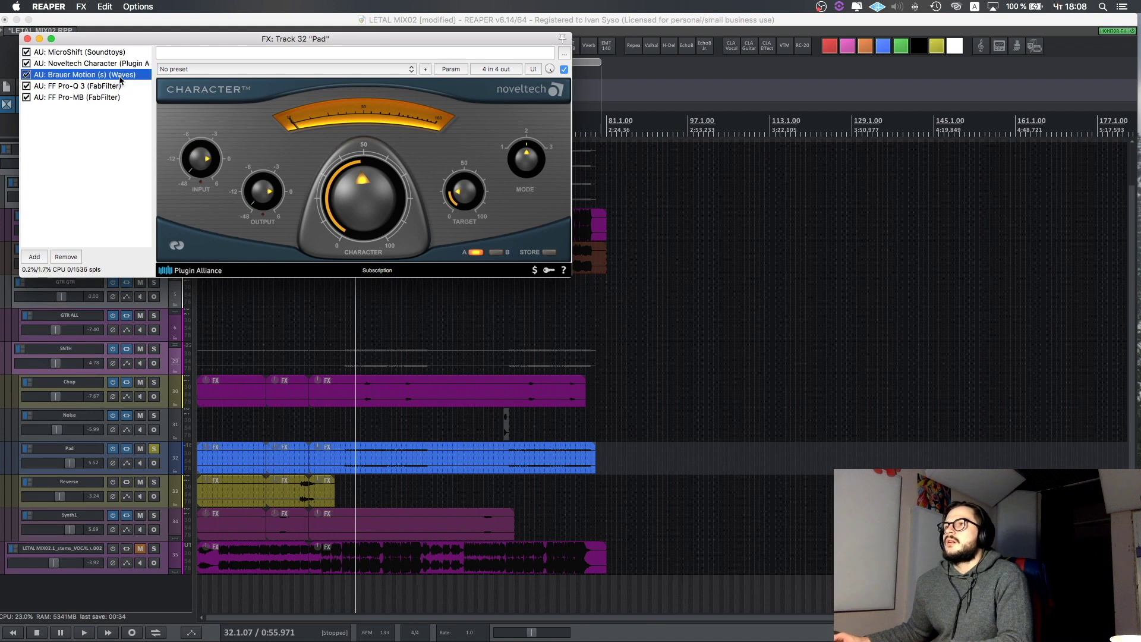
{"action": "key", "text": "space"}
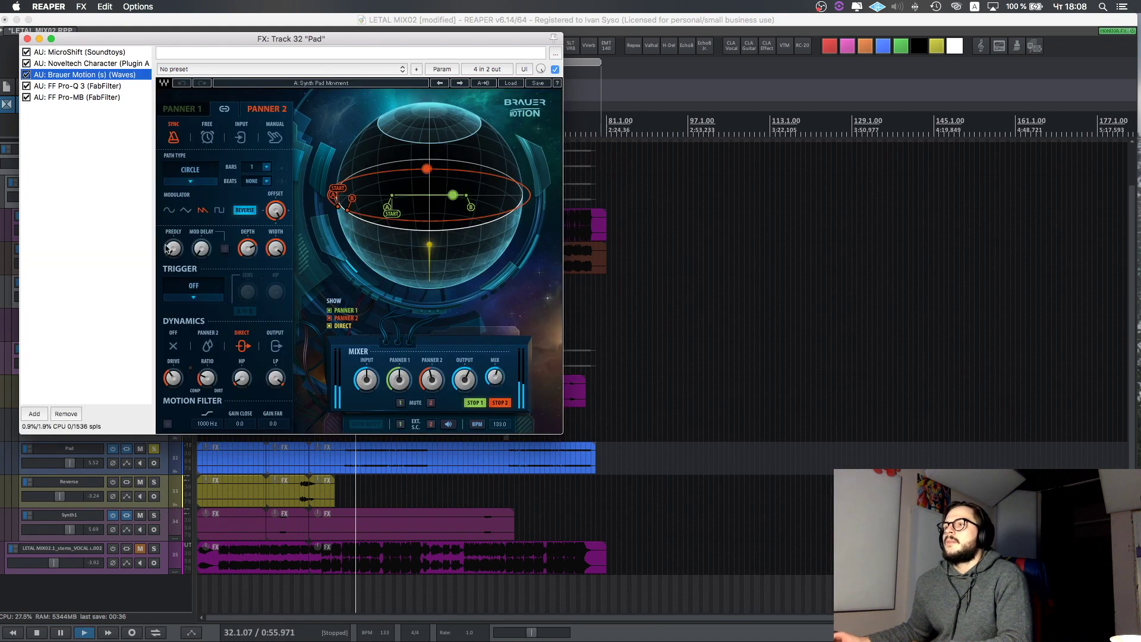
{"action": "key", "text": "space"}
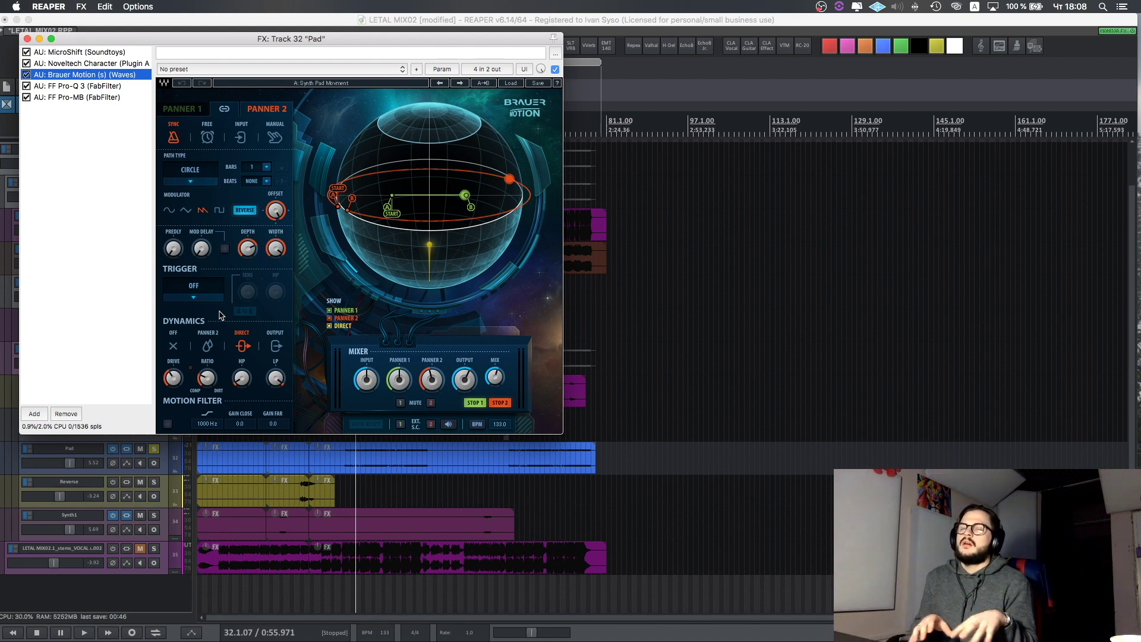
- Inspect the low cut and bell bands in the Pad's FF Pro-Q 3, and view its FF Pro-MB
{"action": "key", "text": "Down"}
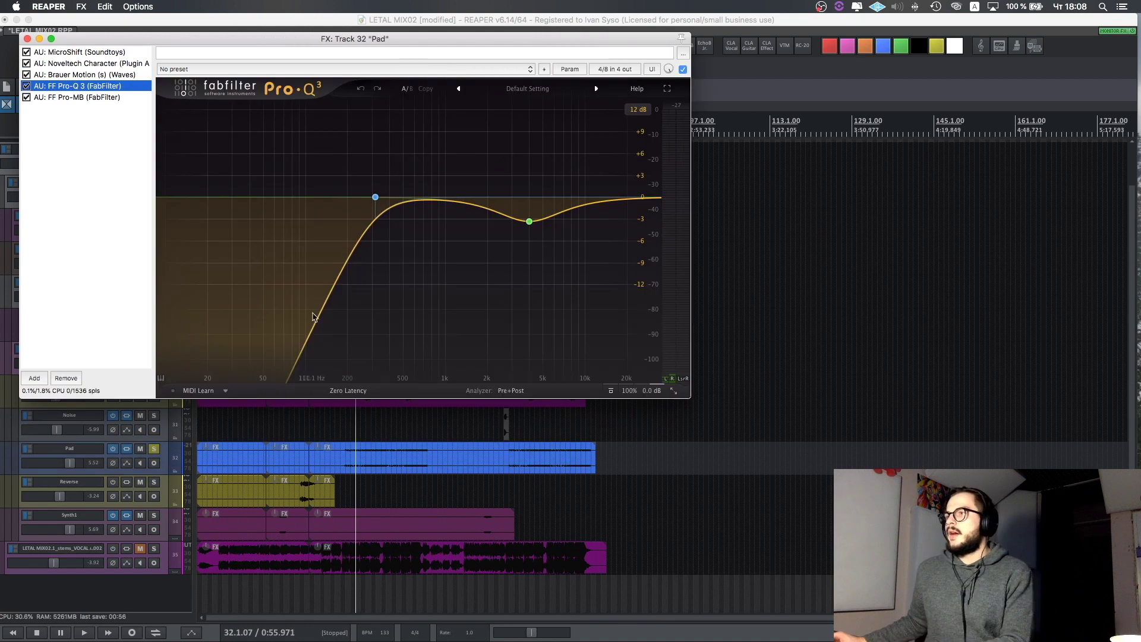
{"action": "left_click", "coordinate": [375, 196]}
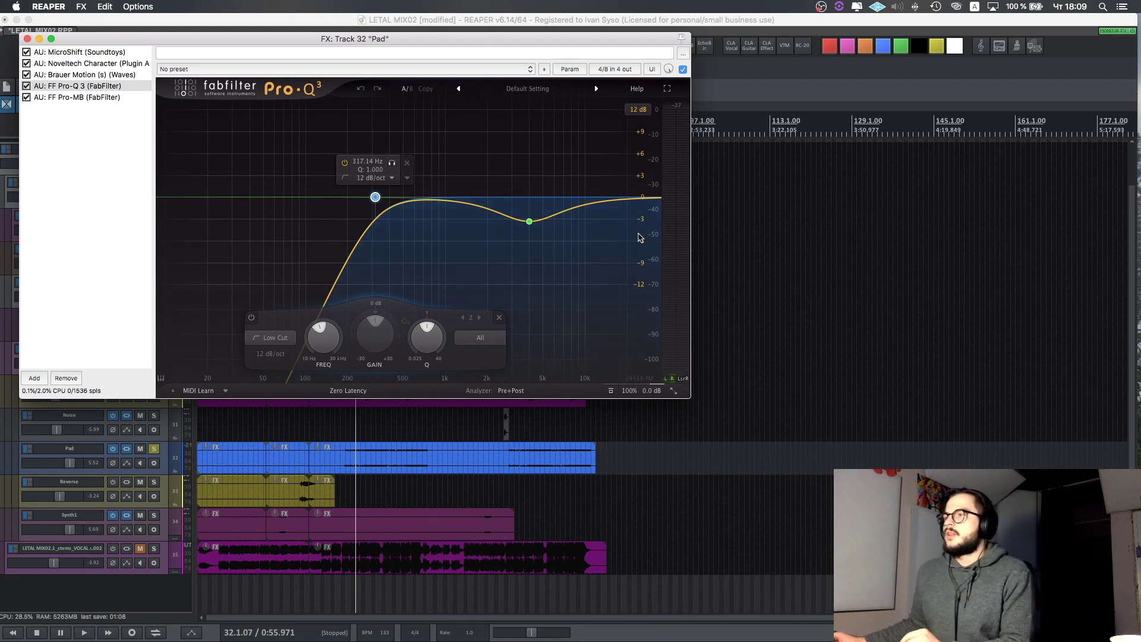
{"action": "left_click", "coordinate": [529, 222]}
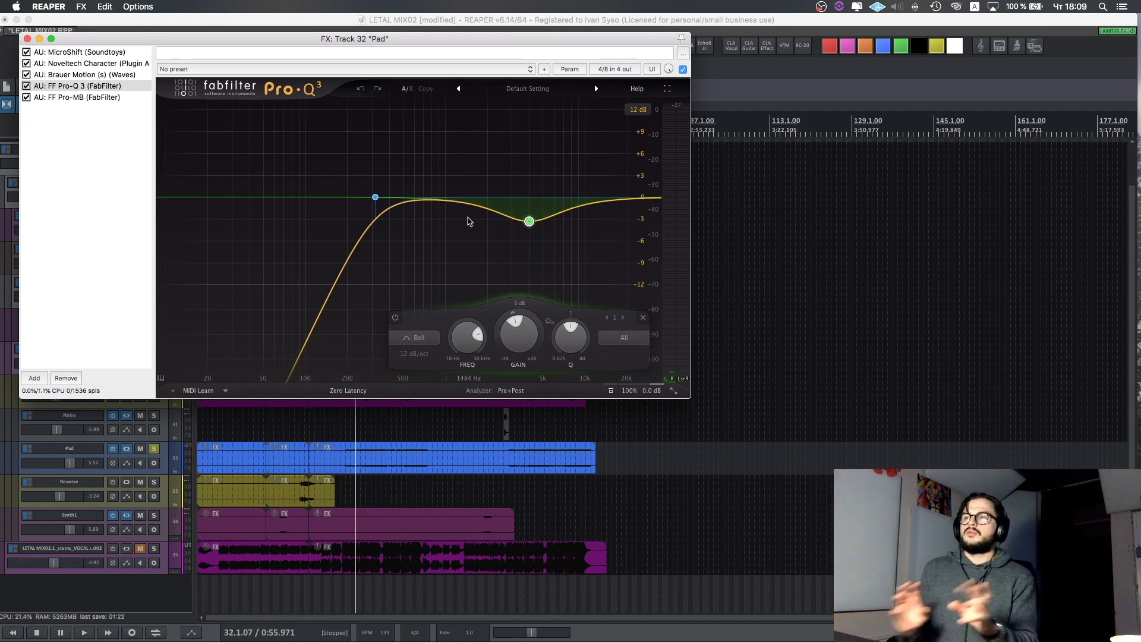
{"action": "left_click", "coordinate": [118, 97]}
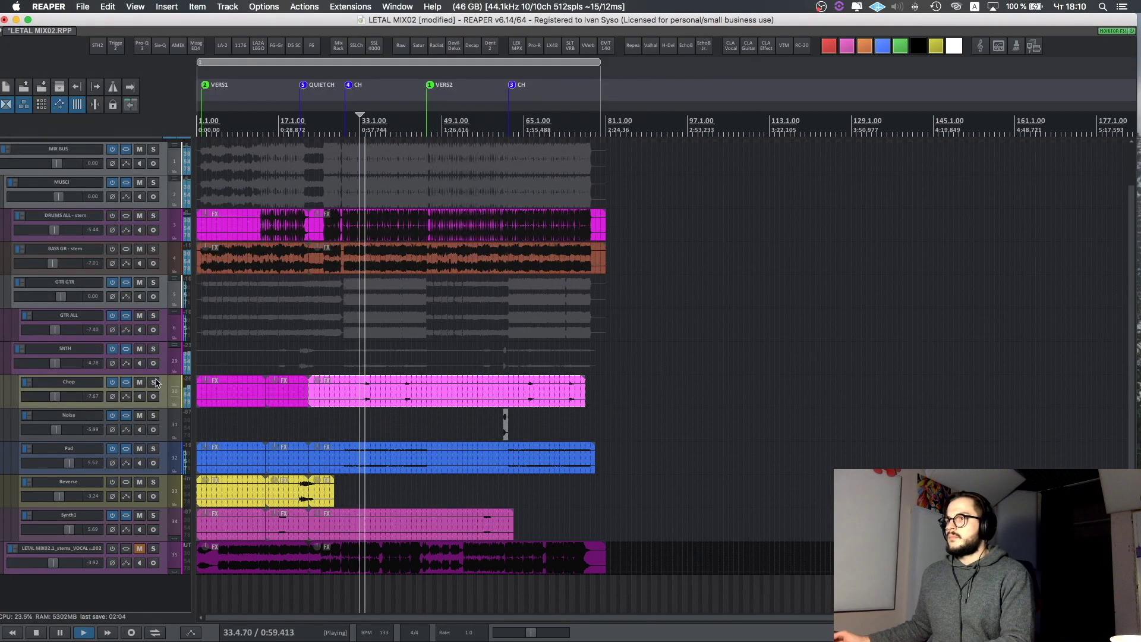
- Solo the Chop track during playback, view its Devil-Loc Deluxe effect, and close the effects
{"action": "left_click", "coordinate": [138, 385]}
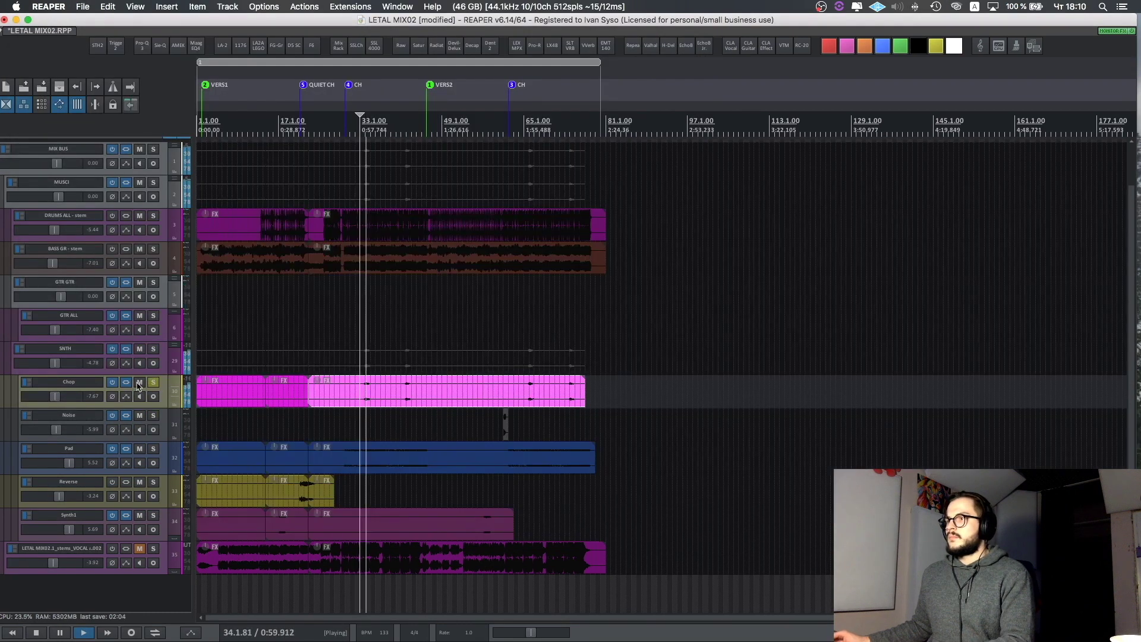
{"action": "left_click", "coordinate": [126, 383]}
{"action": "key", "text": "Escape"}
{"action": "key", "text": "f"}
{"action": "left_click", "coordinate": [69, 53]}
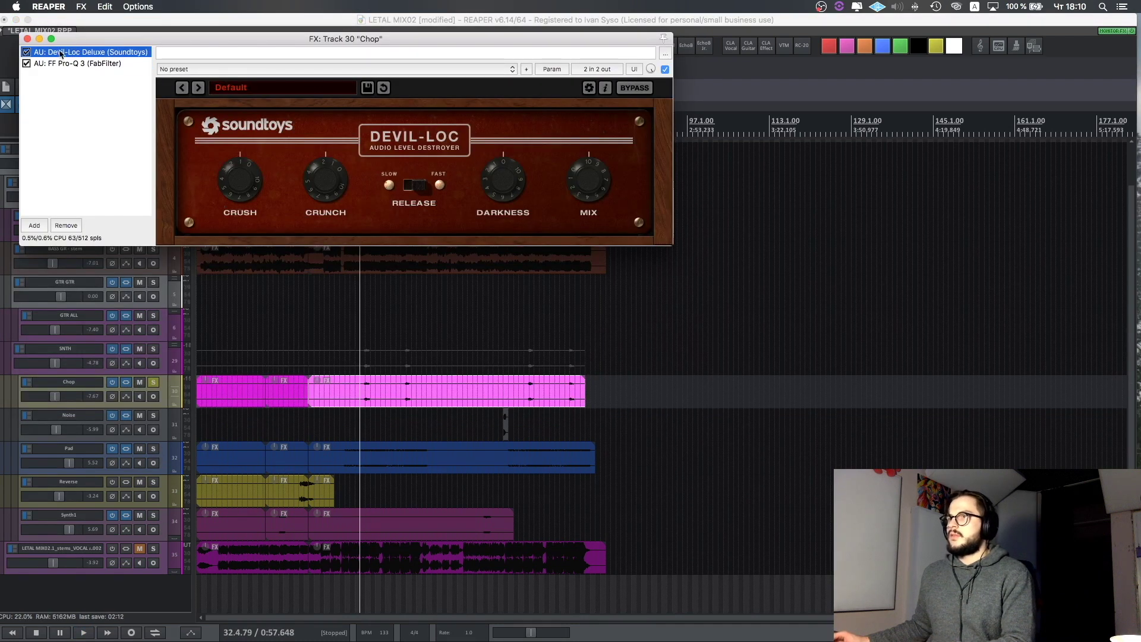
{"action": "left_click", "coordinate": [27, 38]}
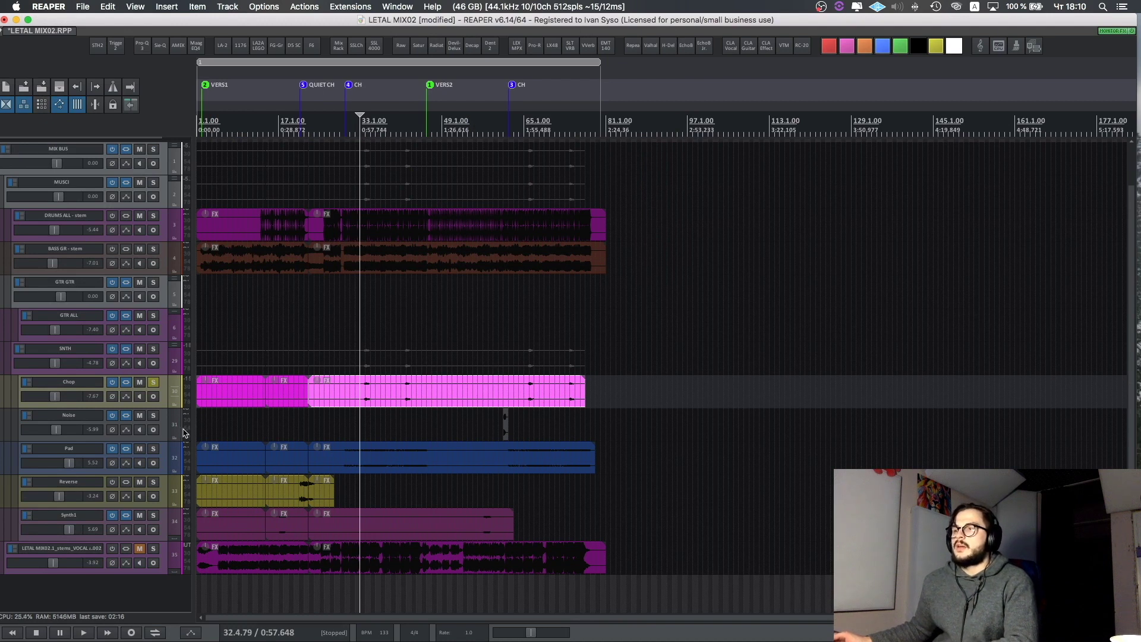
- View ValhallaSpaceModulator on the Synth1 track and play the synth from bar 17, first soloed and then in the mix
{"action": "left_click", "coordinate": [281, 525]}
{"action": "key", "text": "f"}
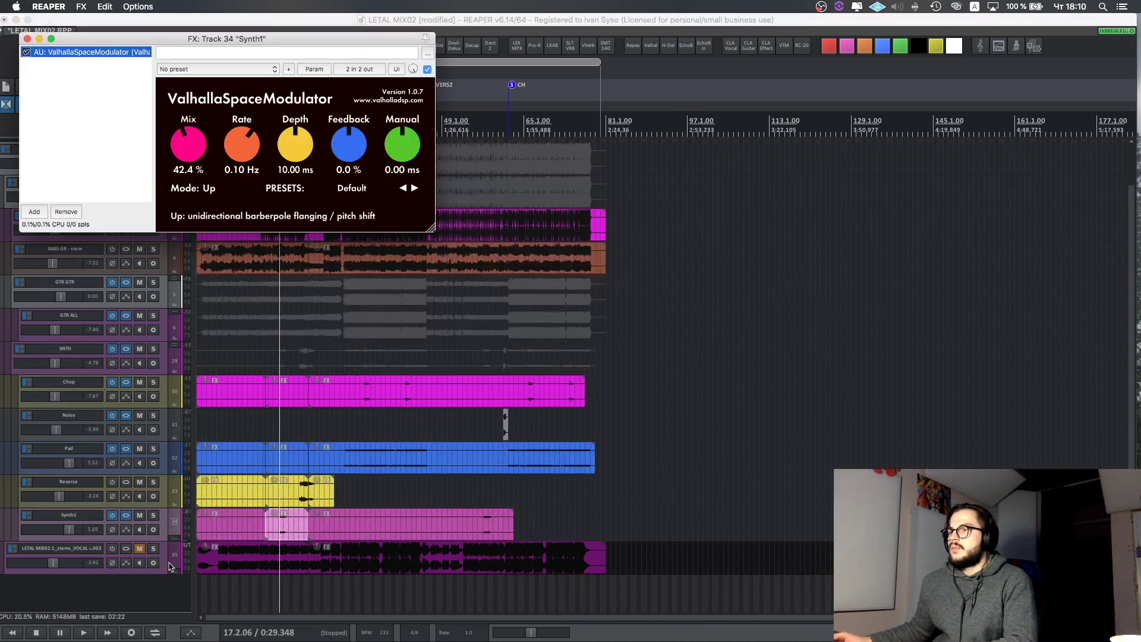
{"action": "left_click", "coordinate": [154, 516]}
{"action": "key", "text": "space"}
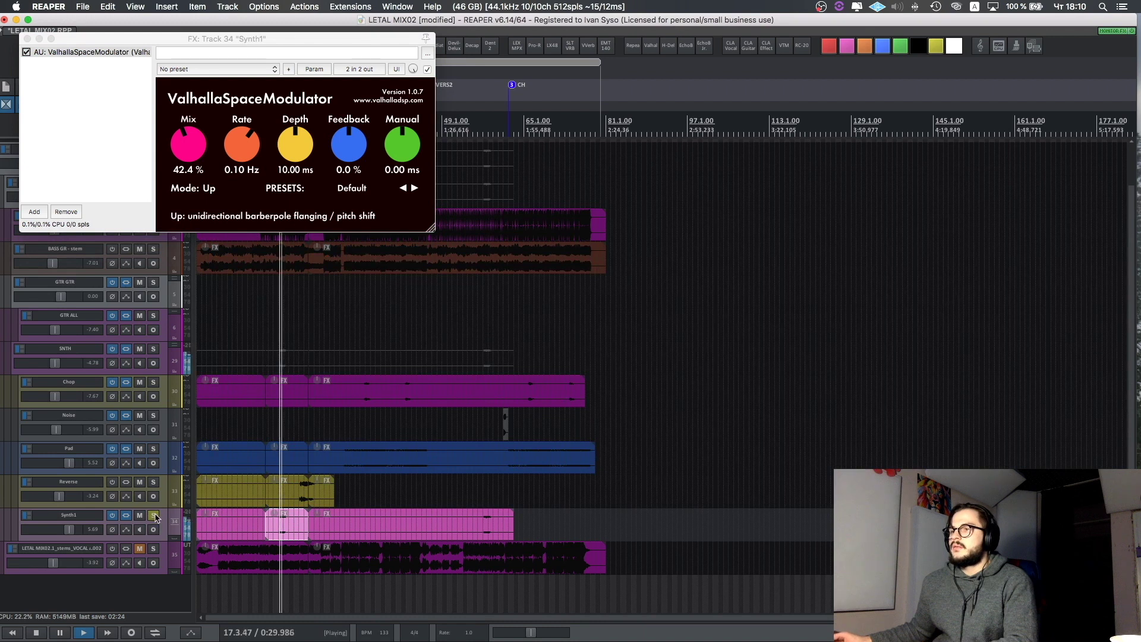
{"action": "left_click", "coordinate": [154, 516]}
{"action": "key", "text": "space"}
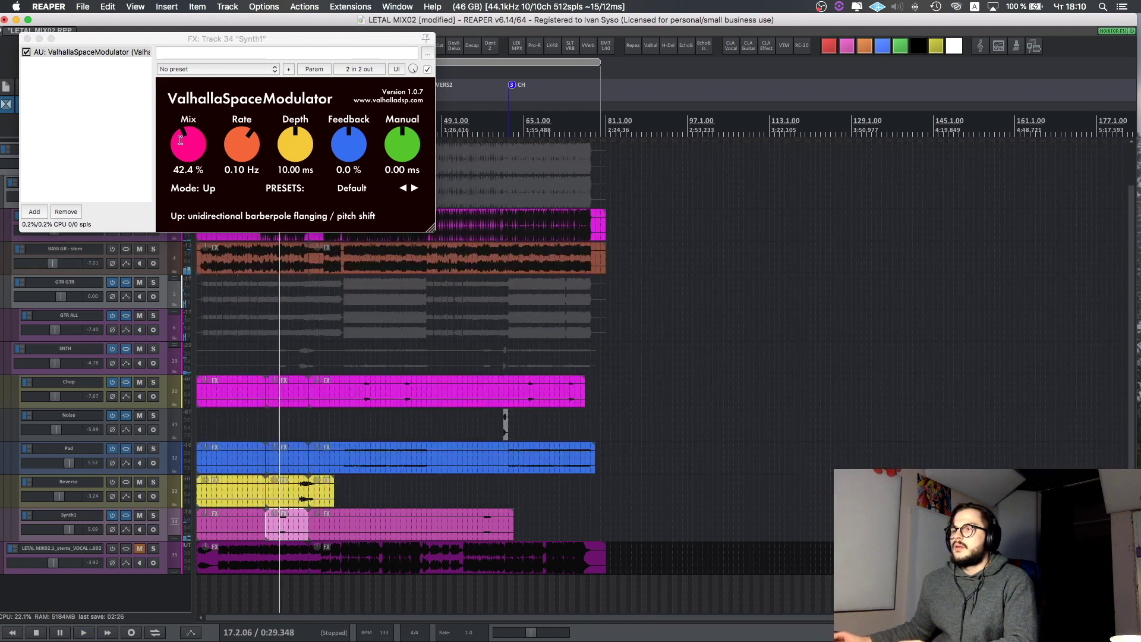
- Bypass ValhallaSpaceModulator on Synth1 and play from bar 16 to hear the synth without it
{"action": "left_click", "coordinate": [275, 520]}
{"action": "left_click", "coordinate": [25, 52]}
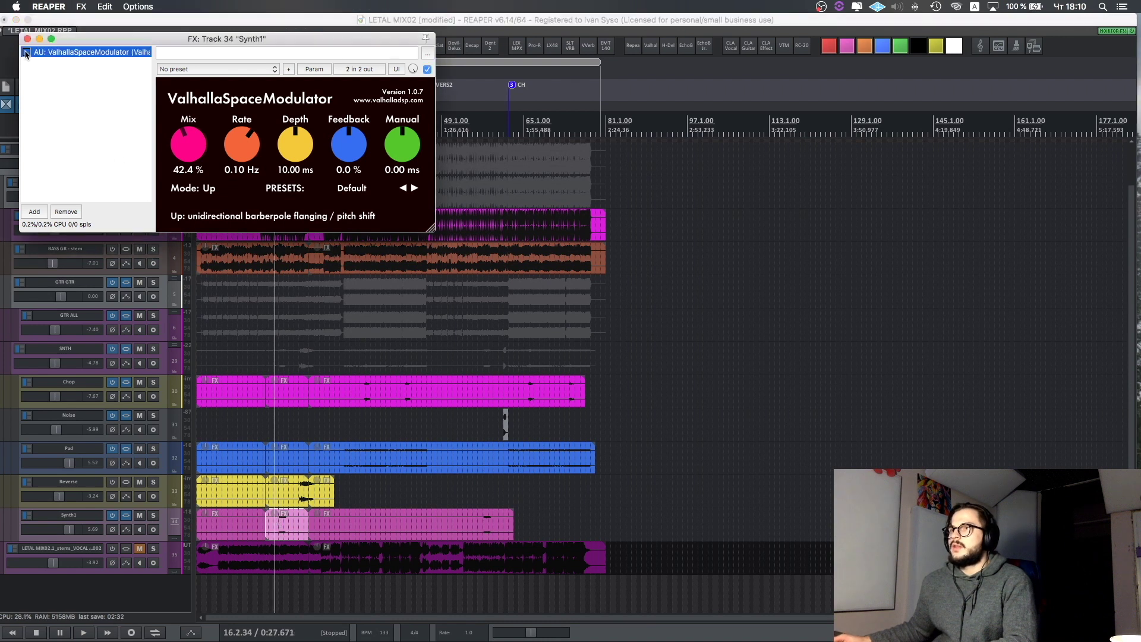
{"action": "key", "text": "space"}
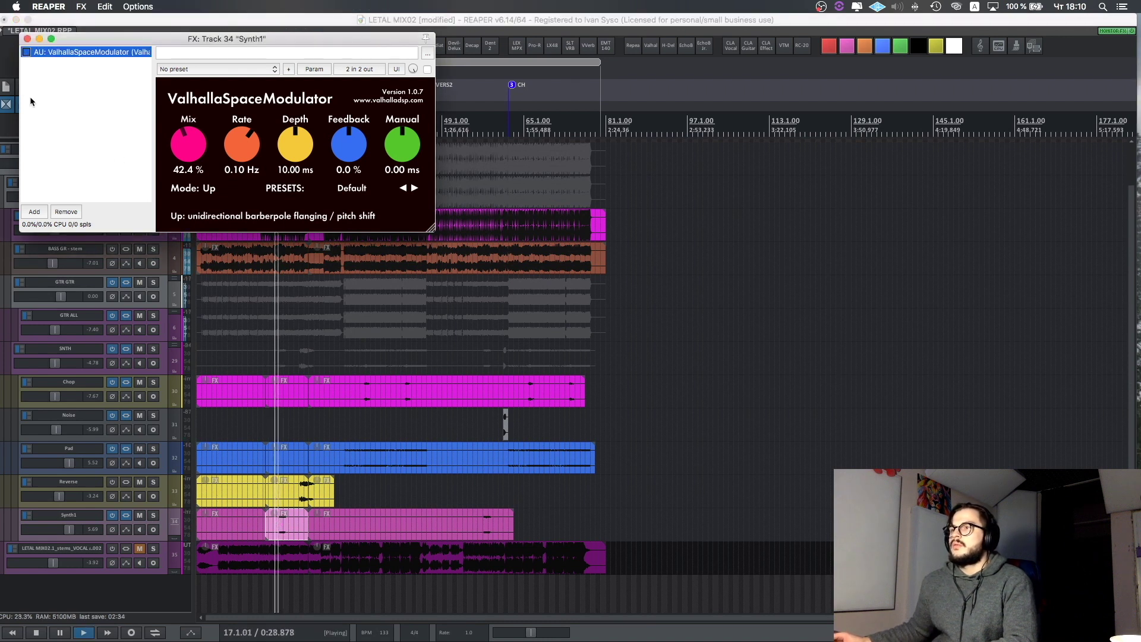
{"action": "key", "text": "space"}
- Re-enable ValhallaSpaceModulator on Synth1, play the same passage for comparison, and close the effects
{"action": "left_click", "coordinate": [26, 53]}
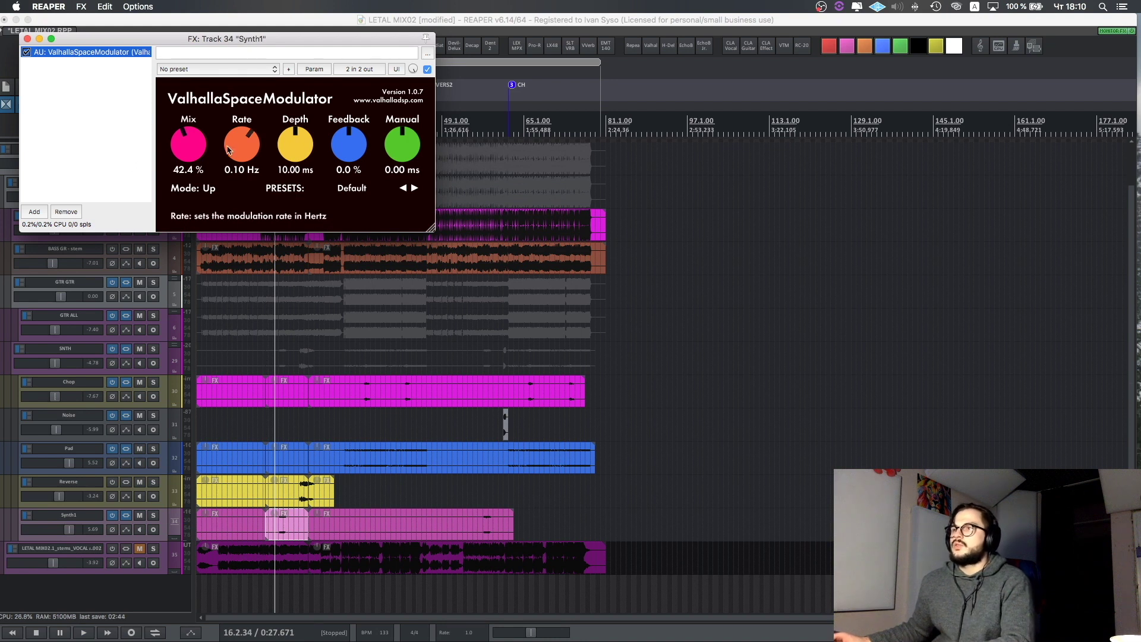
{"action": "key", "text": "space"}
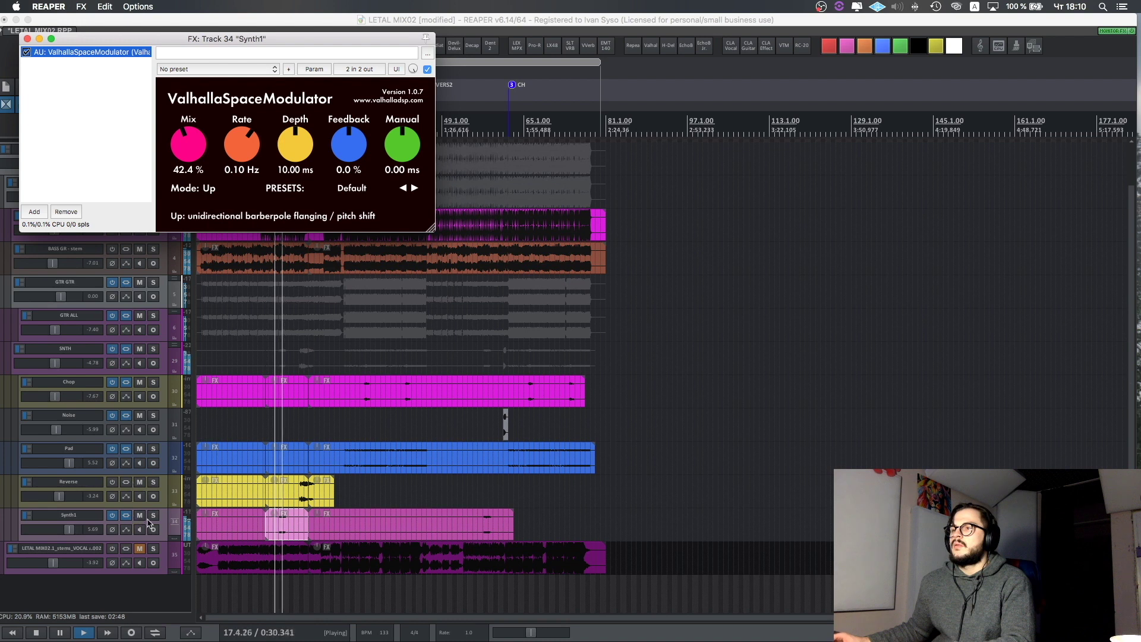
{"action": "key", "text": "space"}
{"action": "left_click", "coordinate": [28, 39]}
{"action": "scroll", "coordinate": [189, 382], "scroll_direction": "up", "scroll_amount": 3}
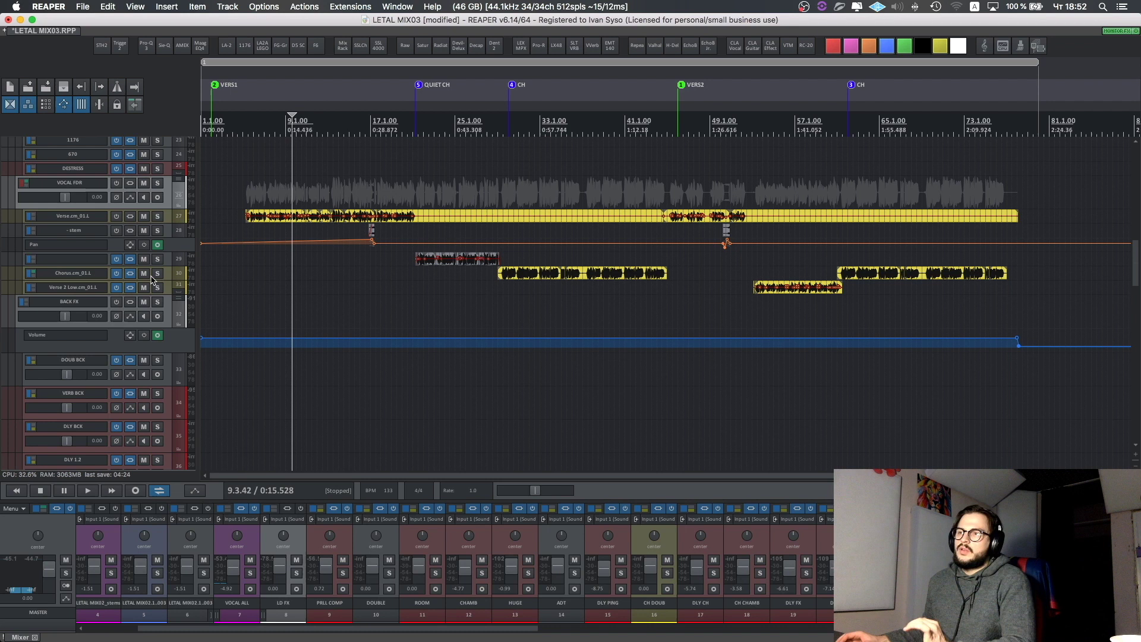
- Collapse the VOCAL FDR folder, review its routing sends to the four parallel compressor tracks, and close the routing window
{"action": "scroll", "coordinate": [300, 257], "scroll_direction": "up", "scroll_amount": 1}
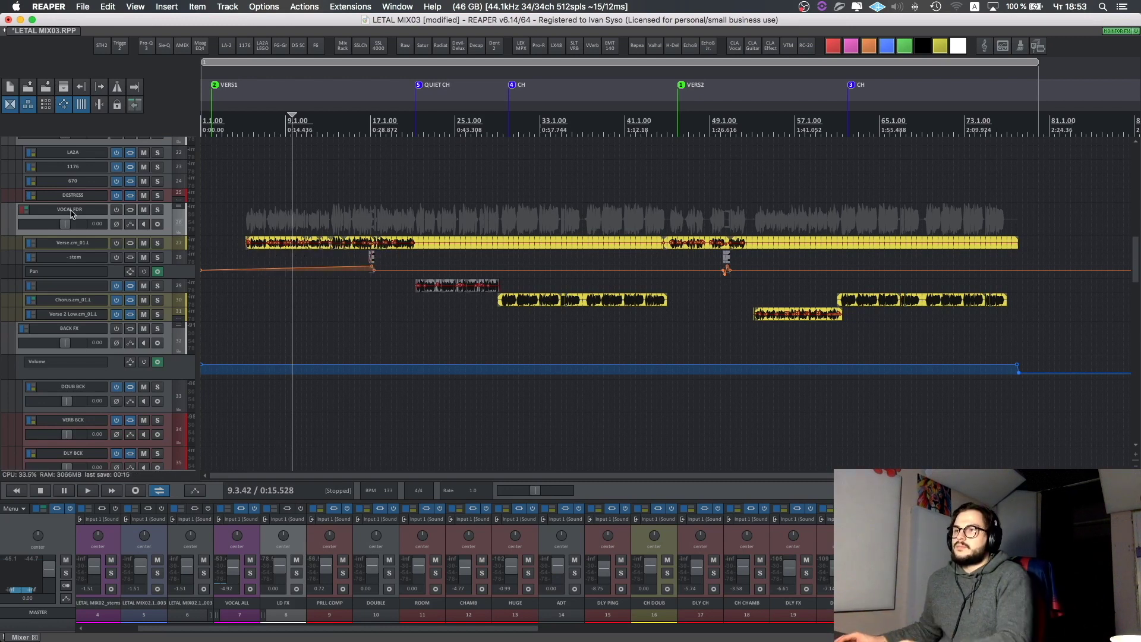
{"action": "left_click", "coordinate": [77, 318]}
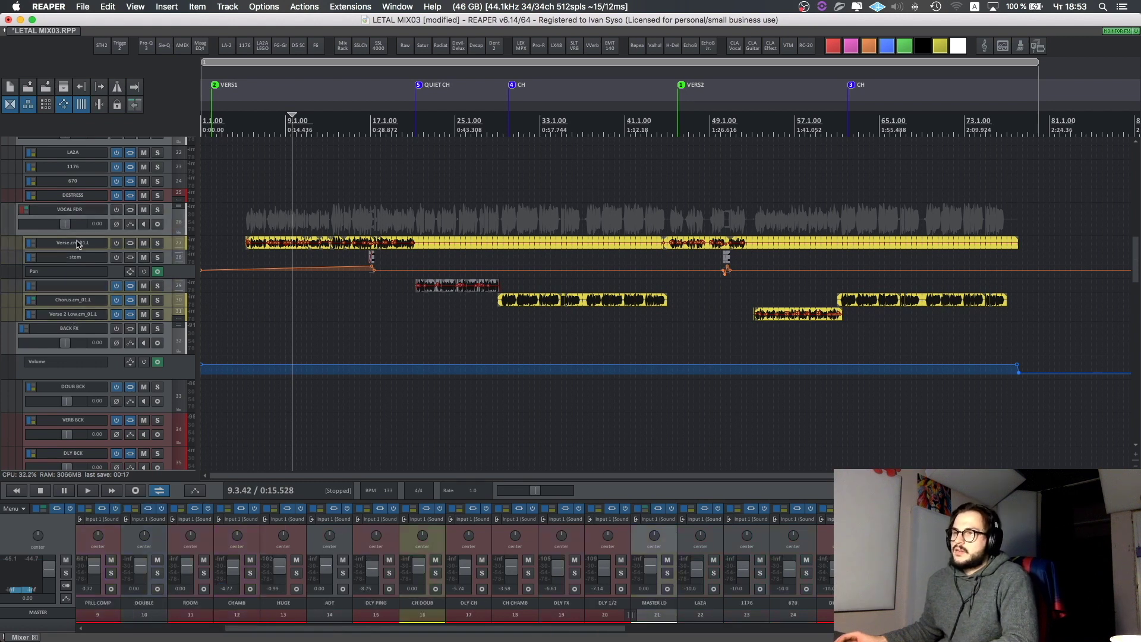
{"action": "left_click", "coordinate": [90, 211]}
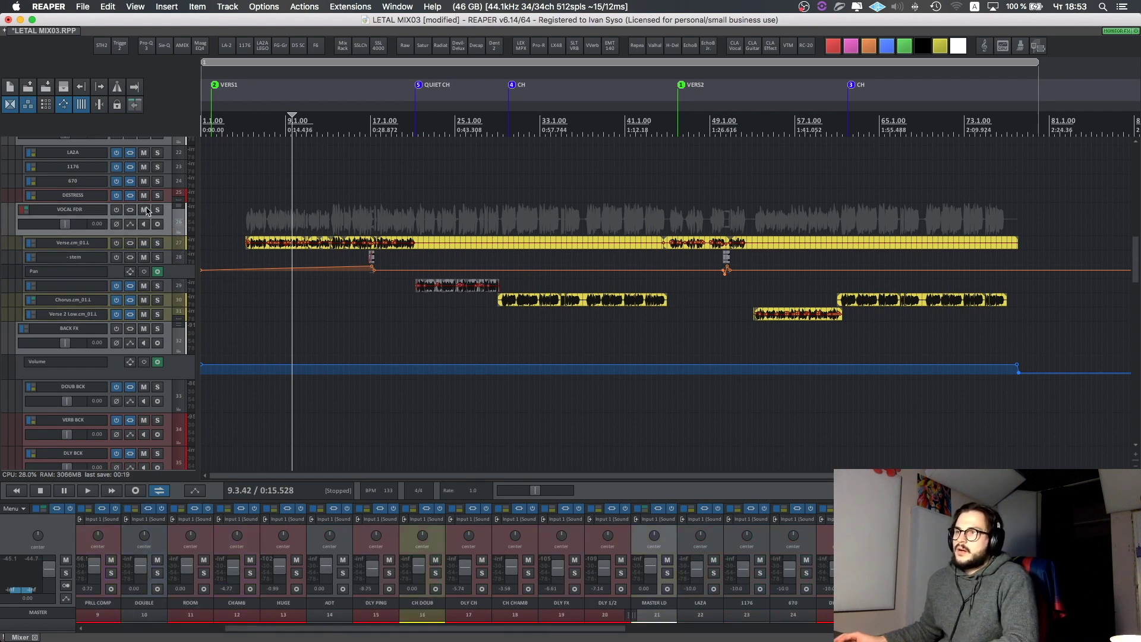
{"action": "left_click", "coordinate": [181, 211]}
{"action": "scroll", "coordinate": [258, 220], "scroll_direction": "up", "scroll_amount": 7}
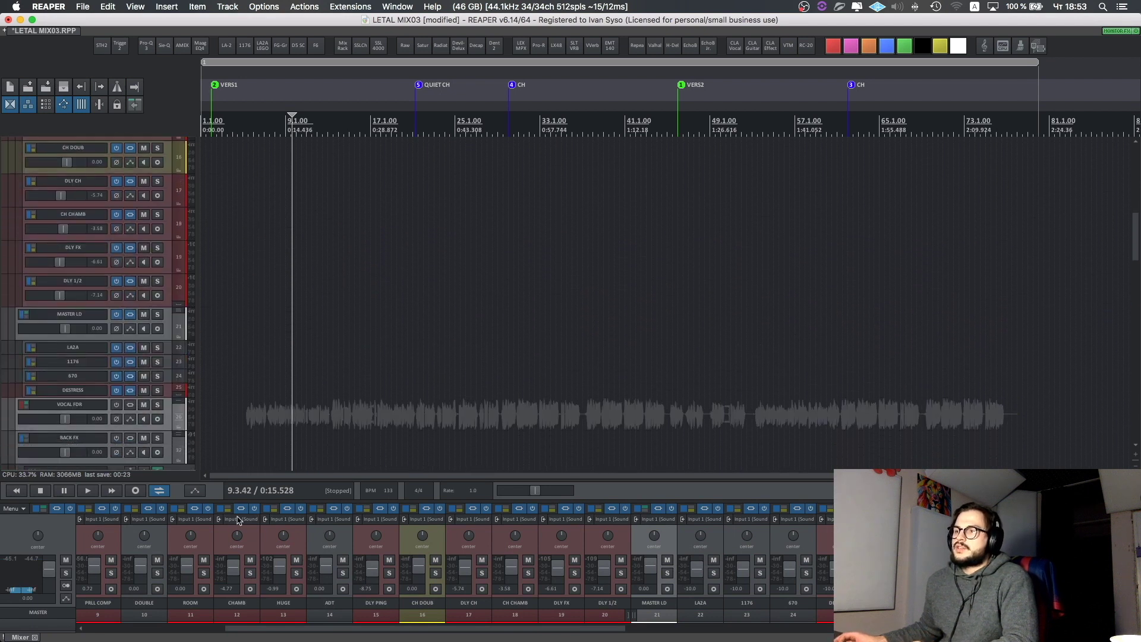
{"action": "left_click", "coordinate": [24, 407]}
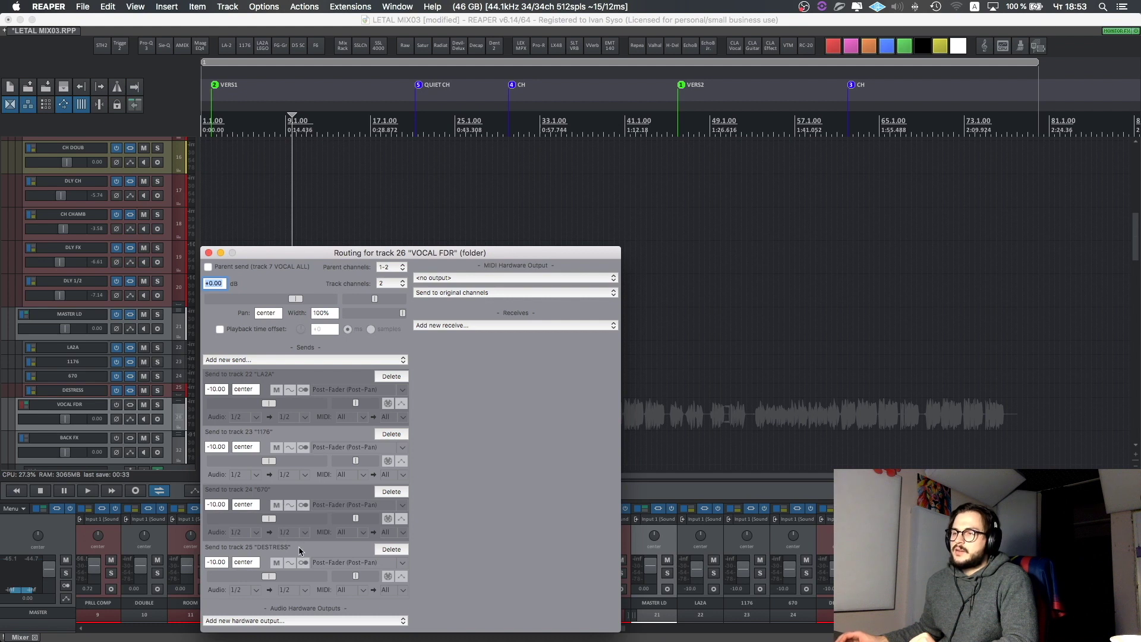
{"action": "left_click", "coordinate": [76, 407]}
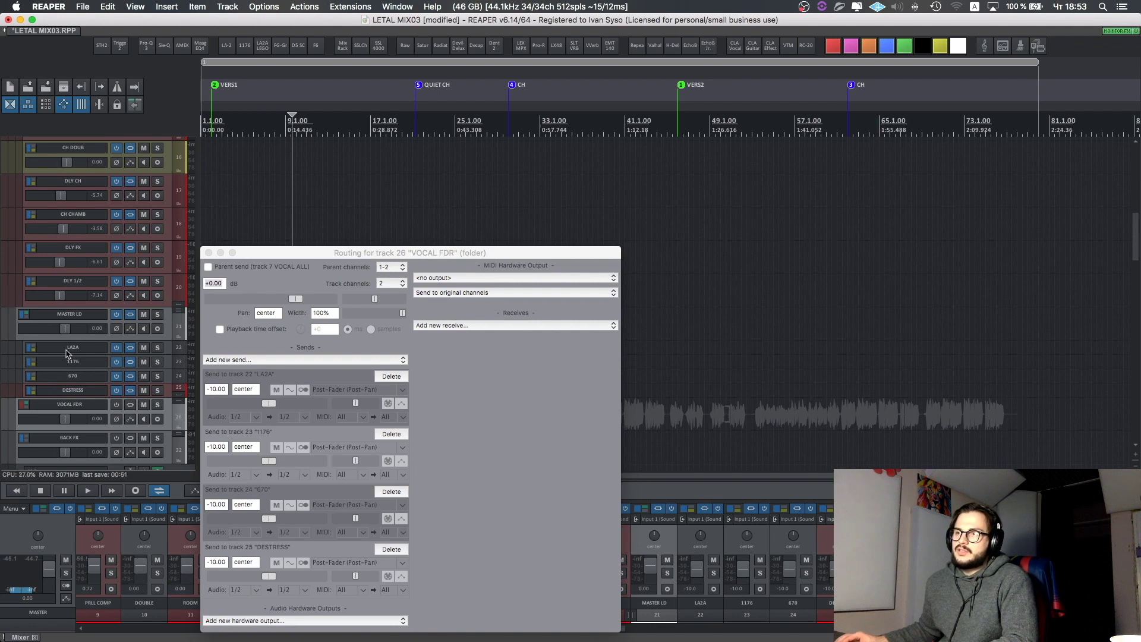
{"action": "left_click", "coordinate": [208, 253]}
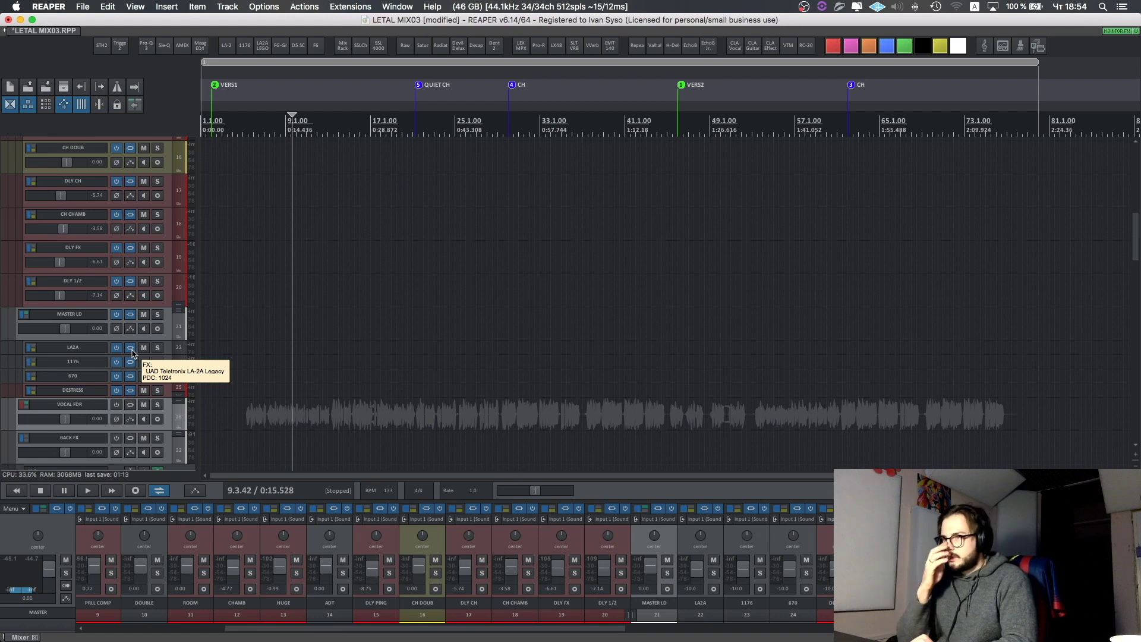
- Open the effects of the MASTER LD track and view the first Pro-Q 3 and the Auto-Tune Realtime Advanced settings
{"action": "left_click", "coordinate": [83, 319]}
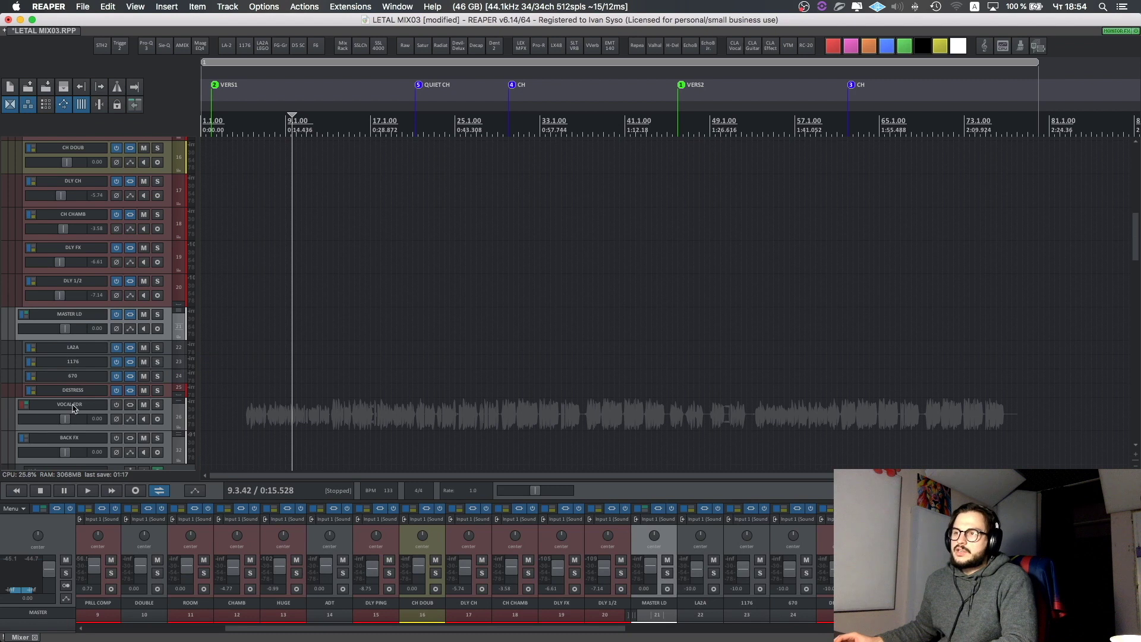
{"action": "left_click_drag", "start_coordinate": [79, 394], "coordinate": [80, 324]}
{"action": "left_click", "coordinate": [79, 324]}
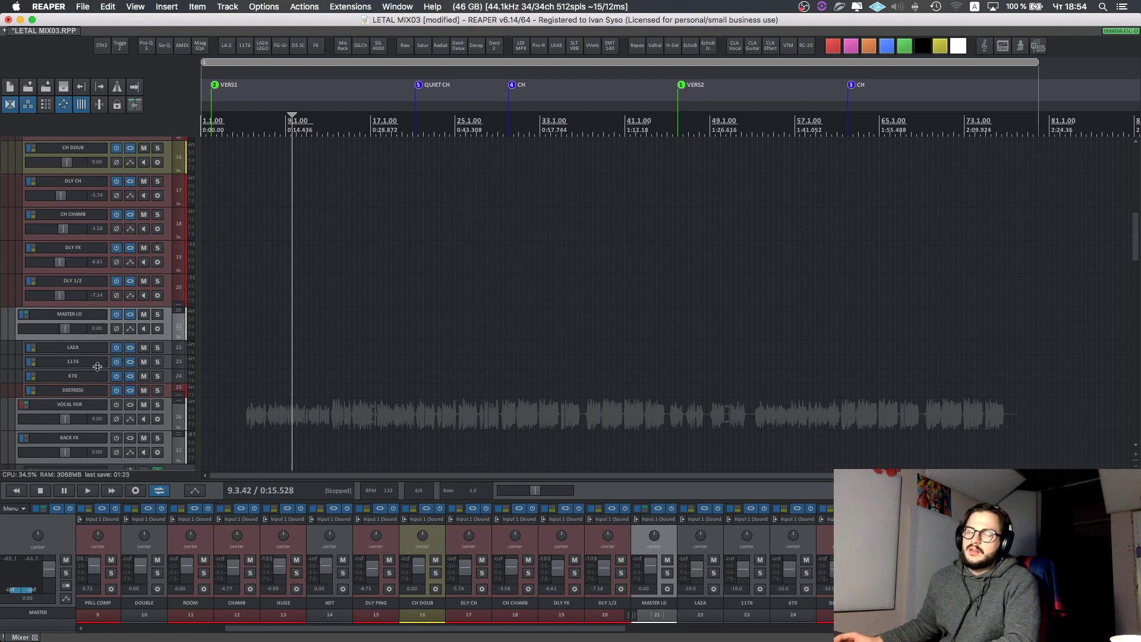
{"action": "left_click", "coordinate": [130, 315]}
{"action": "left_click", "coordinate": [112, 52]}
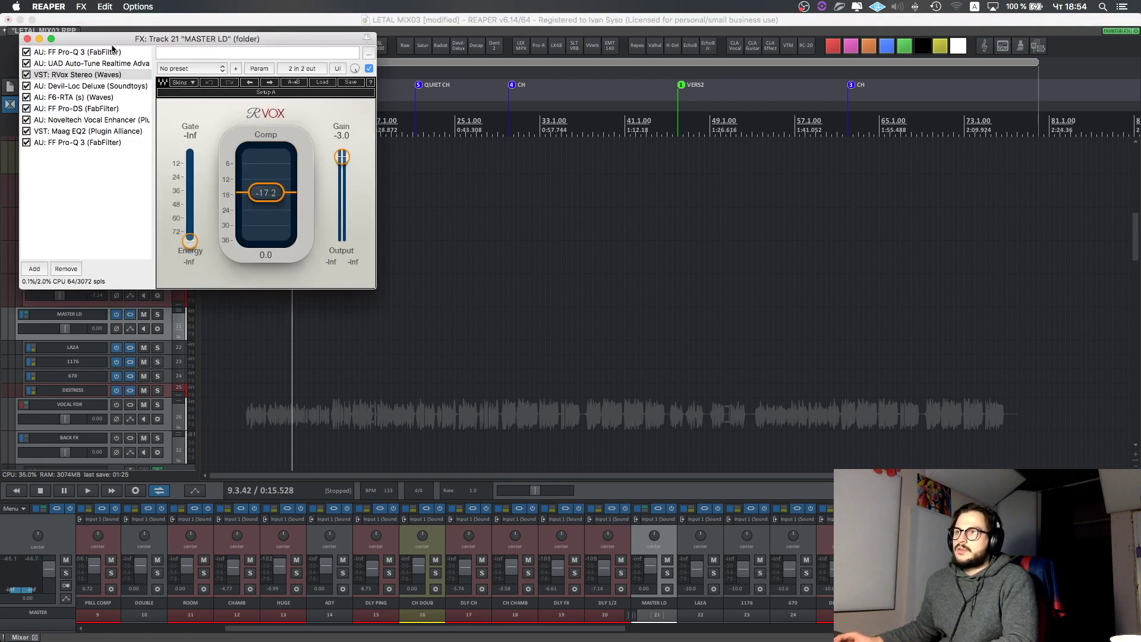
{"action": "key", "text": "Down"}
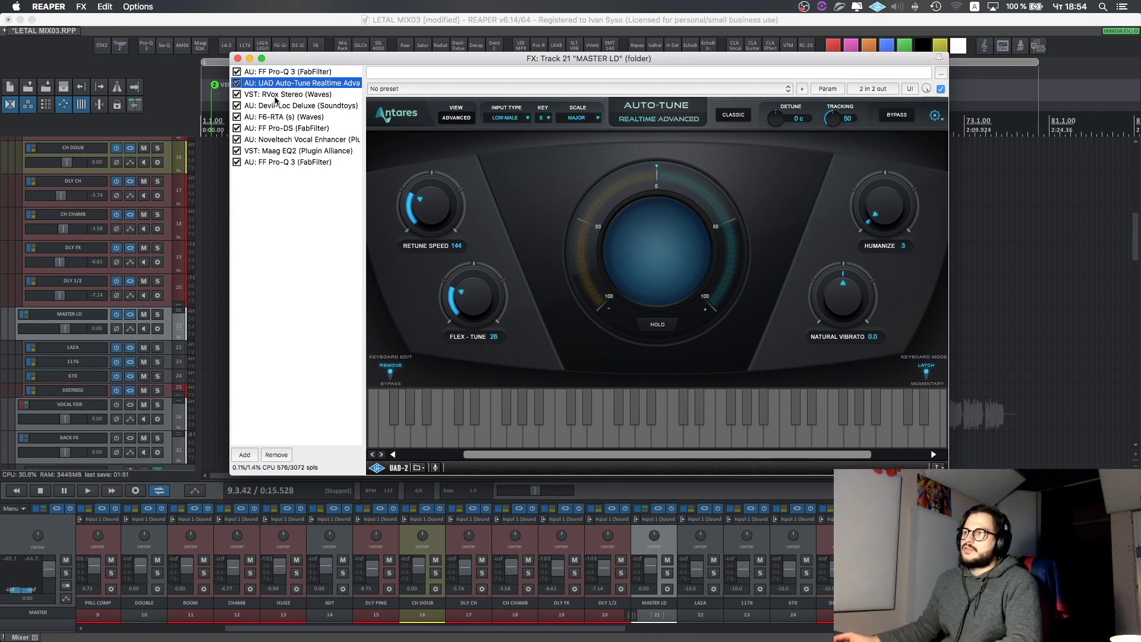
- View RVox Stereo on MASTER LD and play the lead vocal, first soloed and then in the mix
{"action": "left_click", "coordinate": [276, 96]}
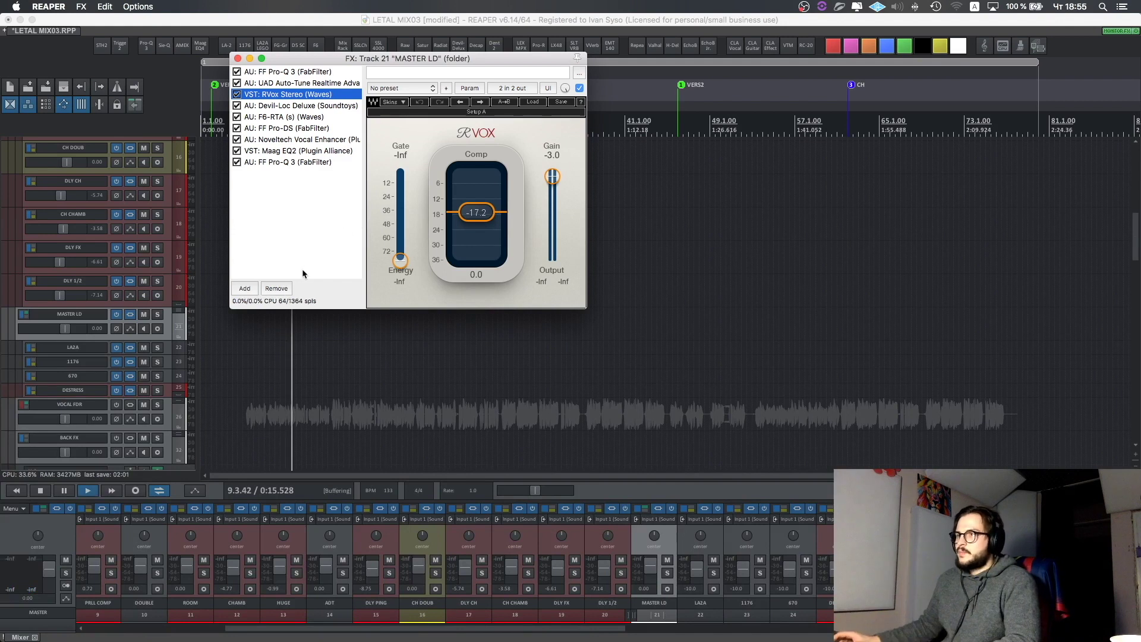
{"action": "left_click", "coordinate": [157, 314]}
{"action": "key", "text": "space"}
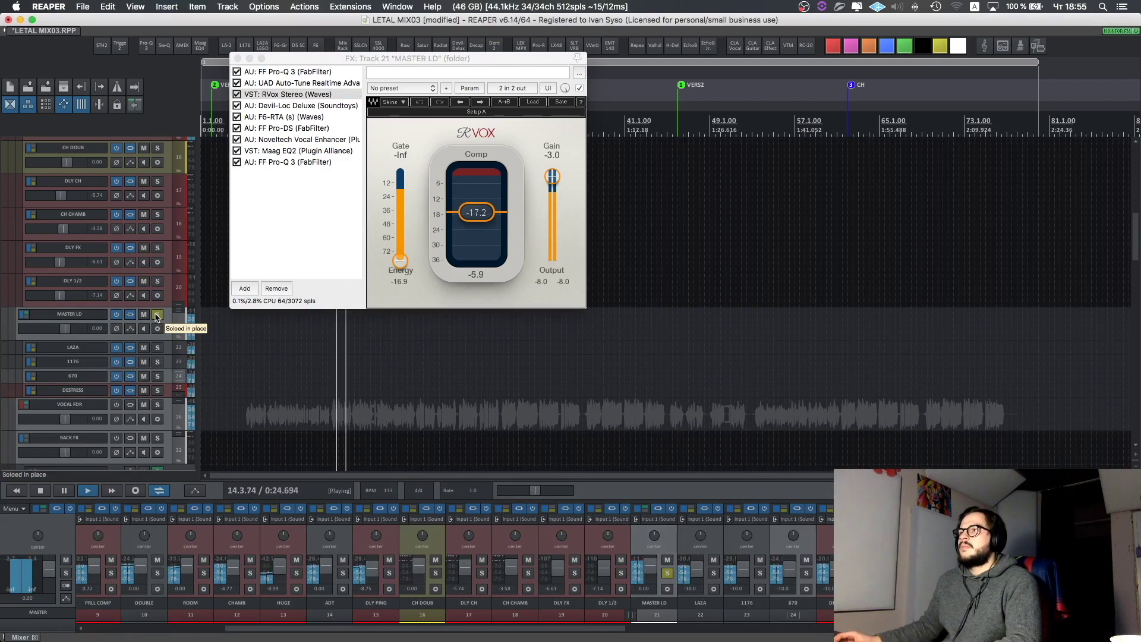
{"action": "left_click", "coordinate": [157, 314]}
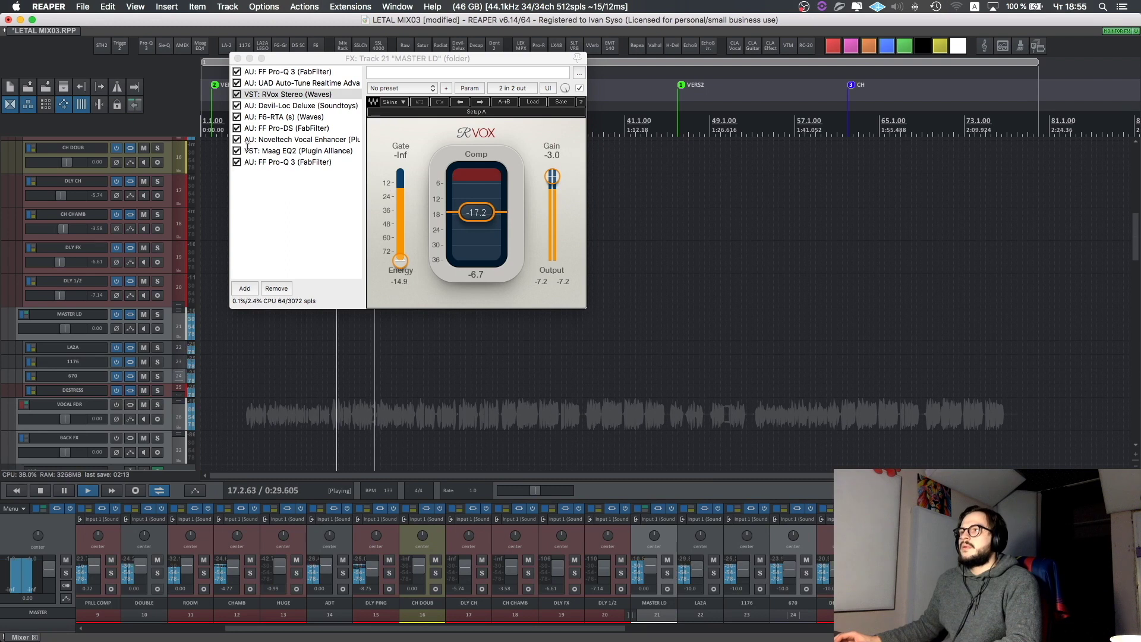
{"action": "key", "text": "space"}
- View Devil-Loc Deluxe on MASTER LD and play the vocal with the effect bypassed and re-enabled for comparison
{"action": "left_click", "coordinate": [274, 105]}
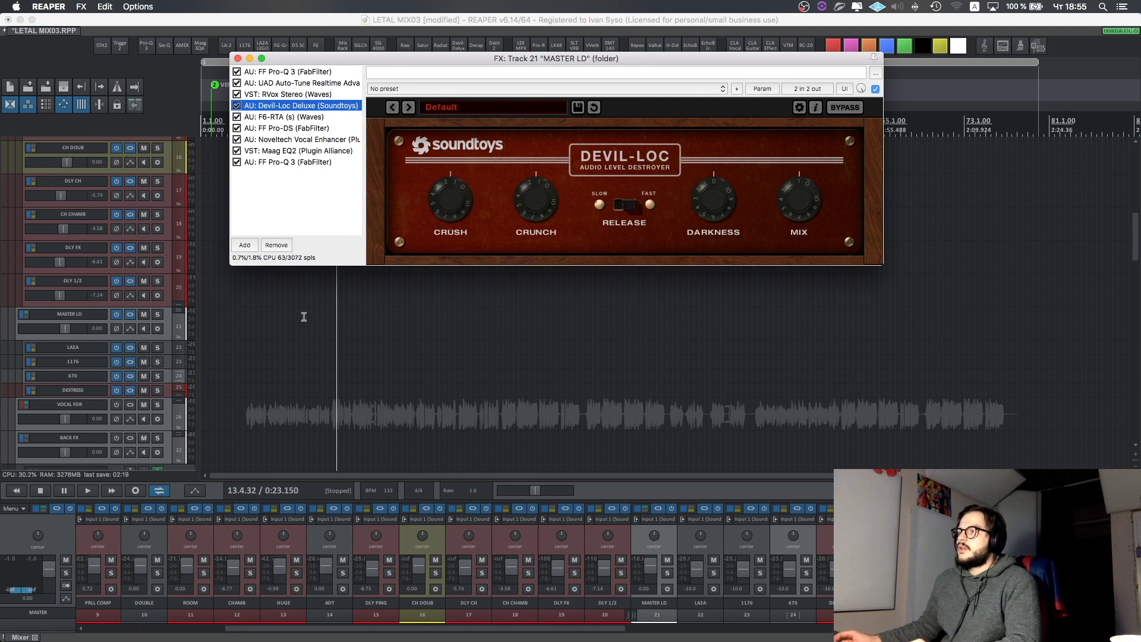
{"action": "key", "text": "space"}
{"action": "left_click", "coordinate": [237, 106]}
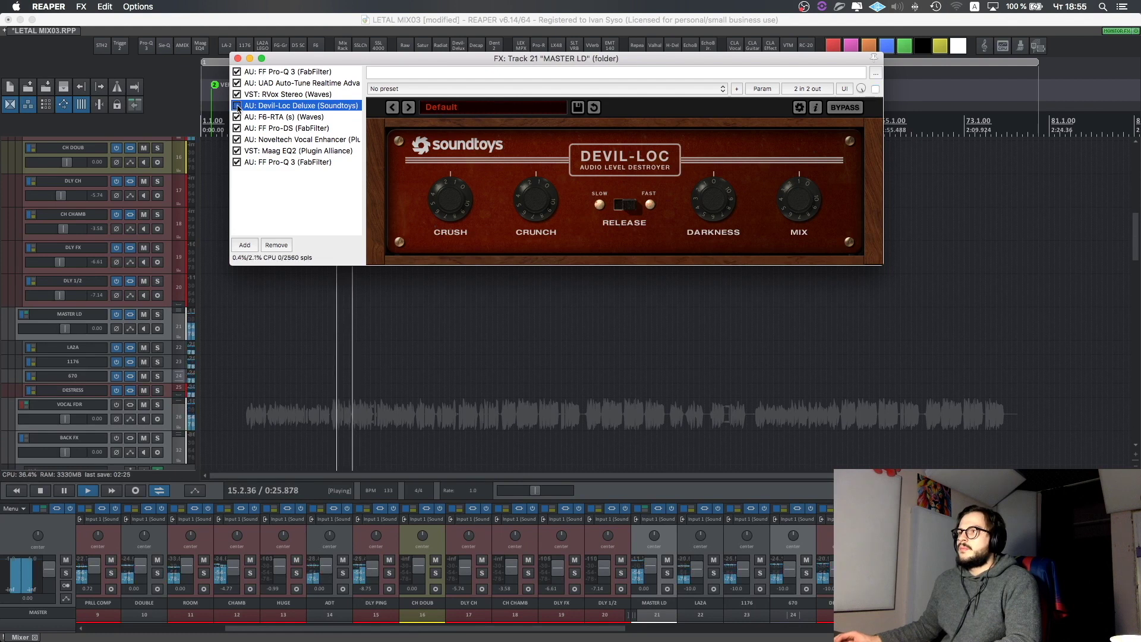
{"action": "left_click", "coordinate": [238, 106]}
{"action": "key", "text": "space"}
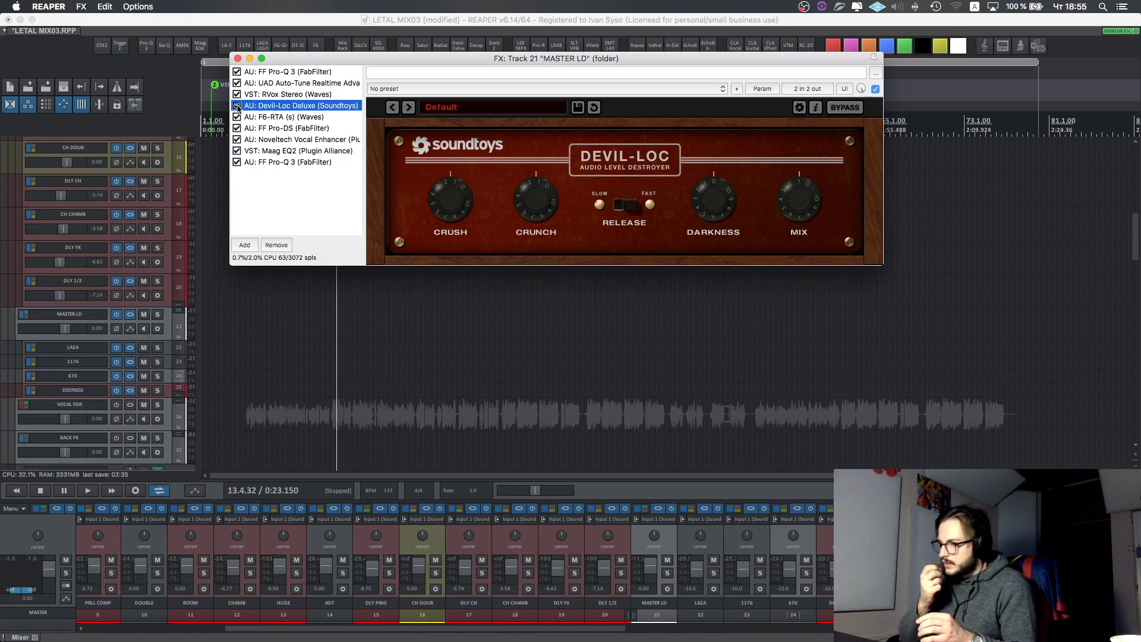
- View the F6-RTA, Pro-DS and Noveltech Vocal Enhancer settings on MASTER LD
{"action": "left_click", "coordinate": [279, 117]}
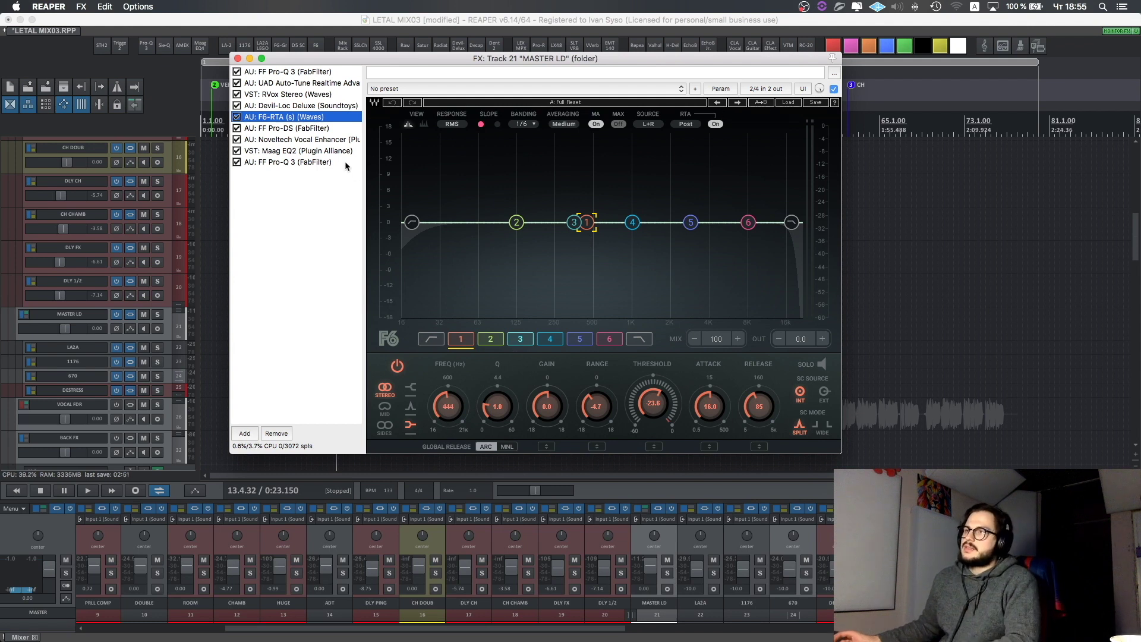
{"action": "left_click", "coordinate": [324, 129]}
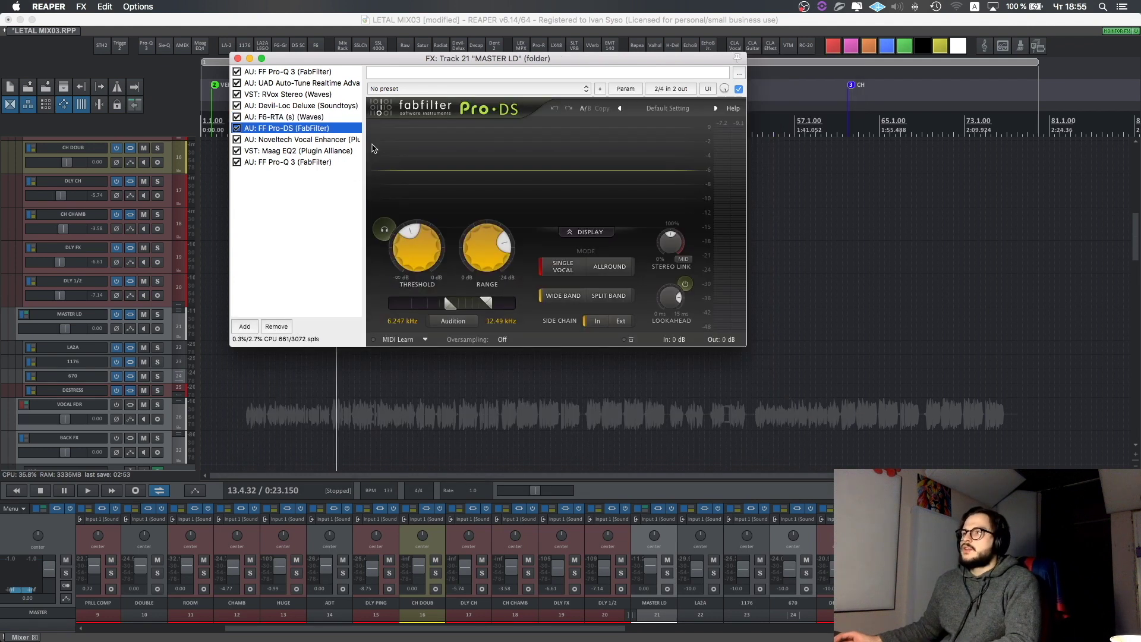
{"action": "key", "text": "Down"}
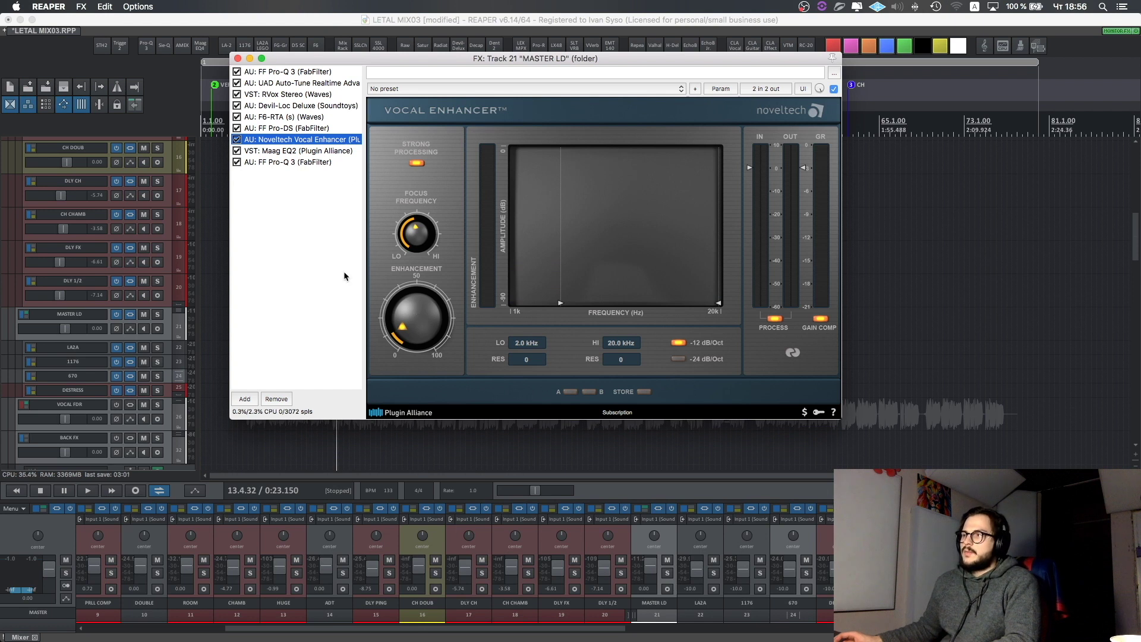
- Play the vocal to compare Vocal Enhancer at 0% wet with its fully wet sound
{"action": "key", "text": "space"}
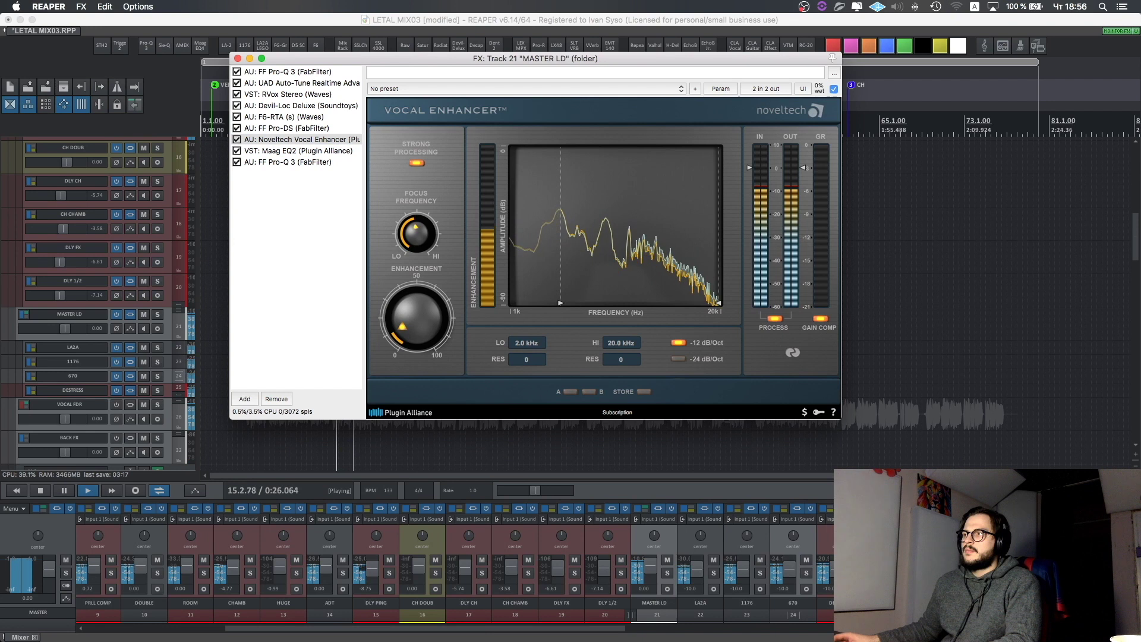
{"action": "left_click_drag", "start_coordinate": [820, 89], "coordinate": [821, 90]}
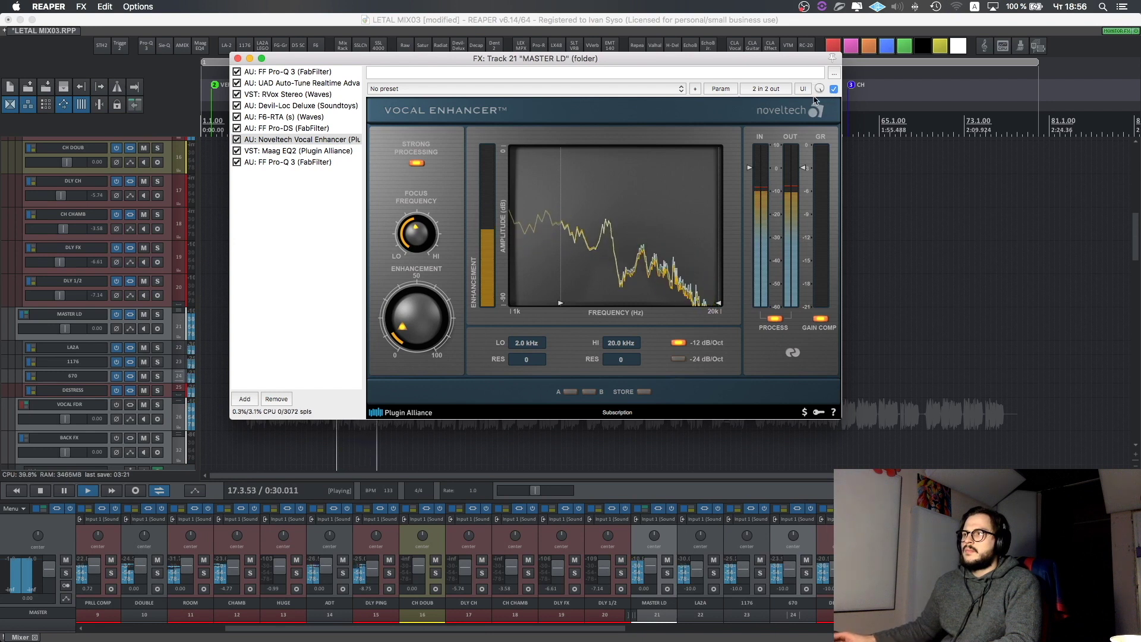
{"action": "key", "text": "space"}
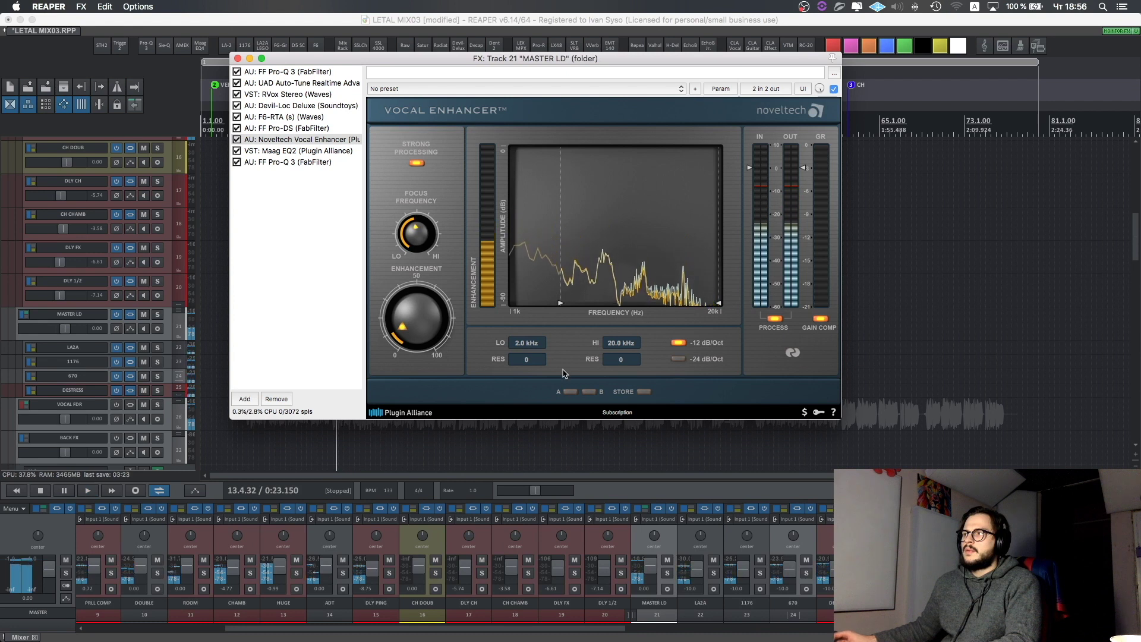
- View Maag EQ2 and the high cut band of the last Pro-Q 3 on MASTER LD, and close the effects
{"action": "left_click", "coordinate": [289, 153]}
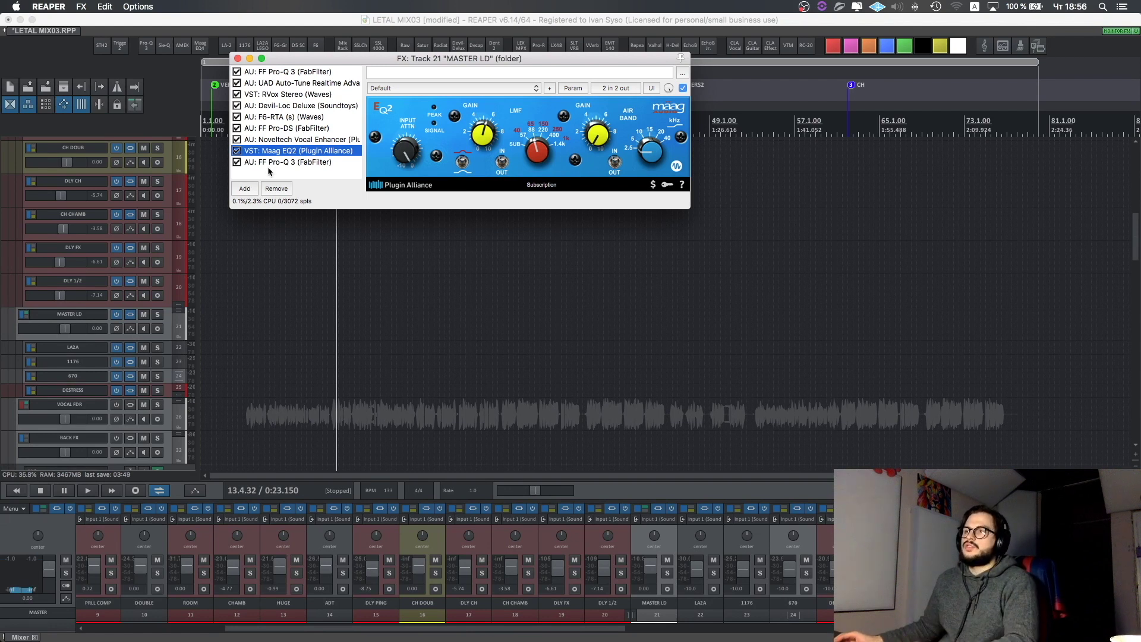
{"action": "left_click", "coordinate": [285, 163]}
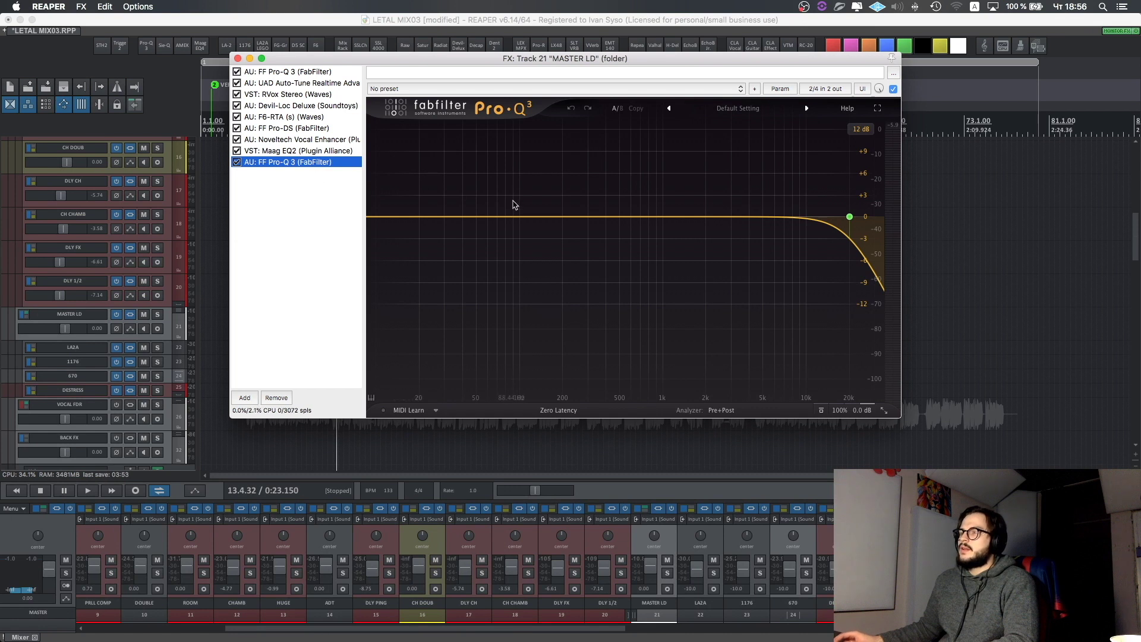
{"action": "mouse_move", "coordinate": [849, 221]}
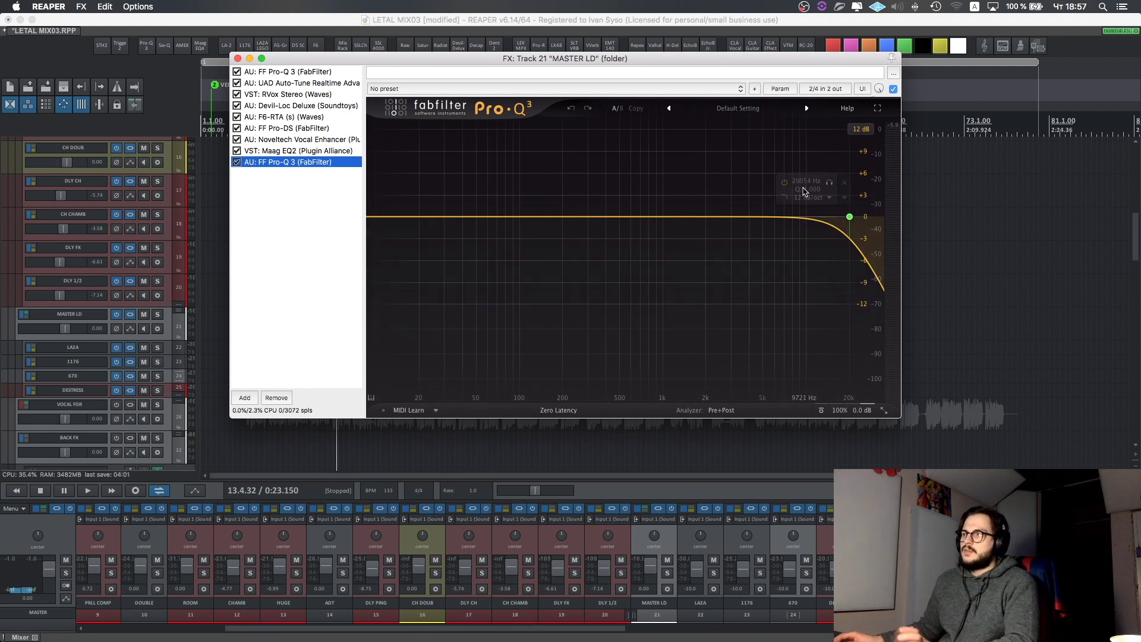
{"action": "left_click", "coordinate": [648, 217]}
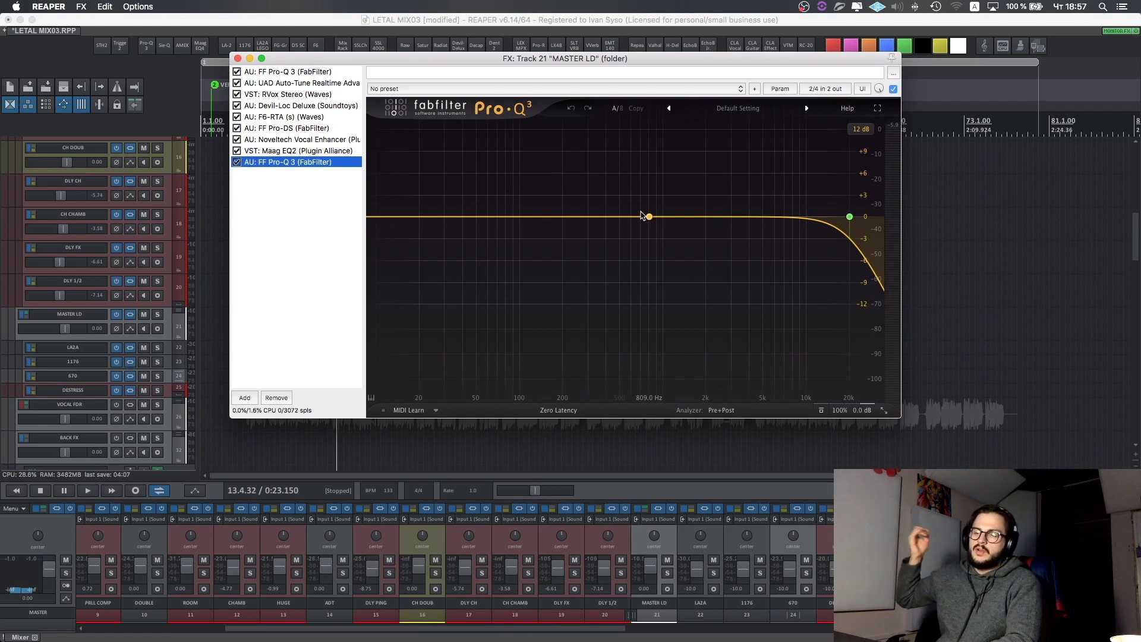
{"action": "left_click", "coordinate": [849, 216]}
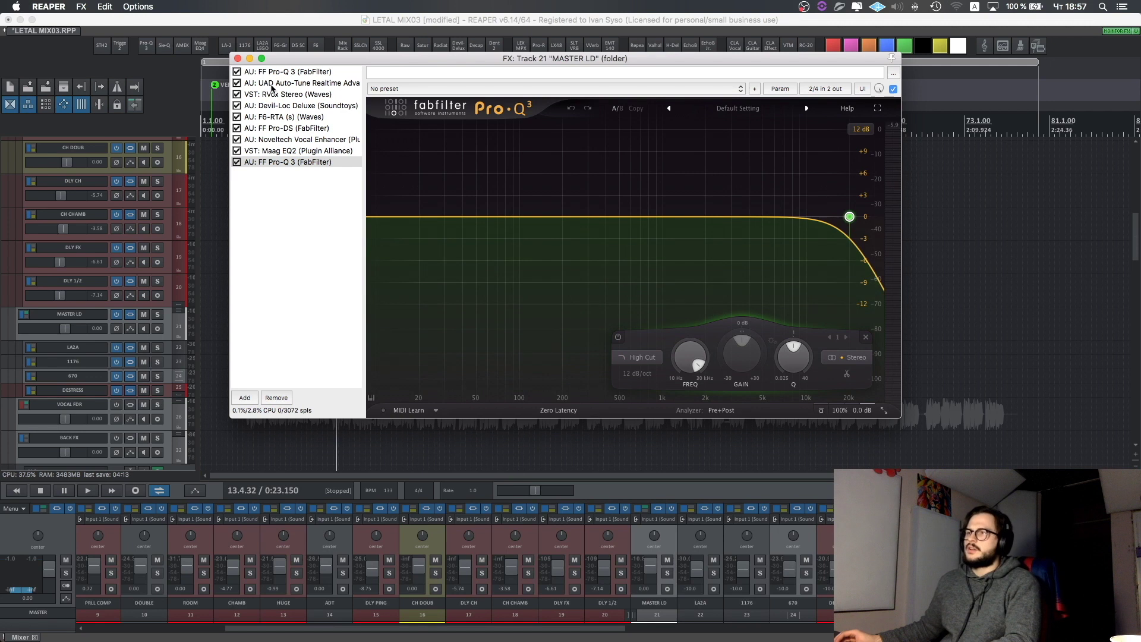
{"action": "left_click", "coordinate": [237, 59]}
- Look through the backing vocal tracks below the lead vocals and return to the VOCAL FDR folder
{"action": "scroll", "coordinate": [256, 239], "scroll_direction": "up", "scroll_amount": 1}
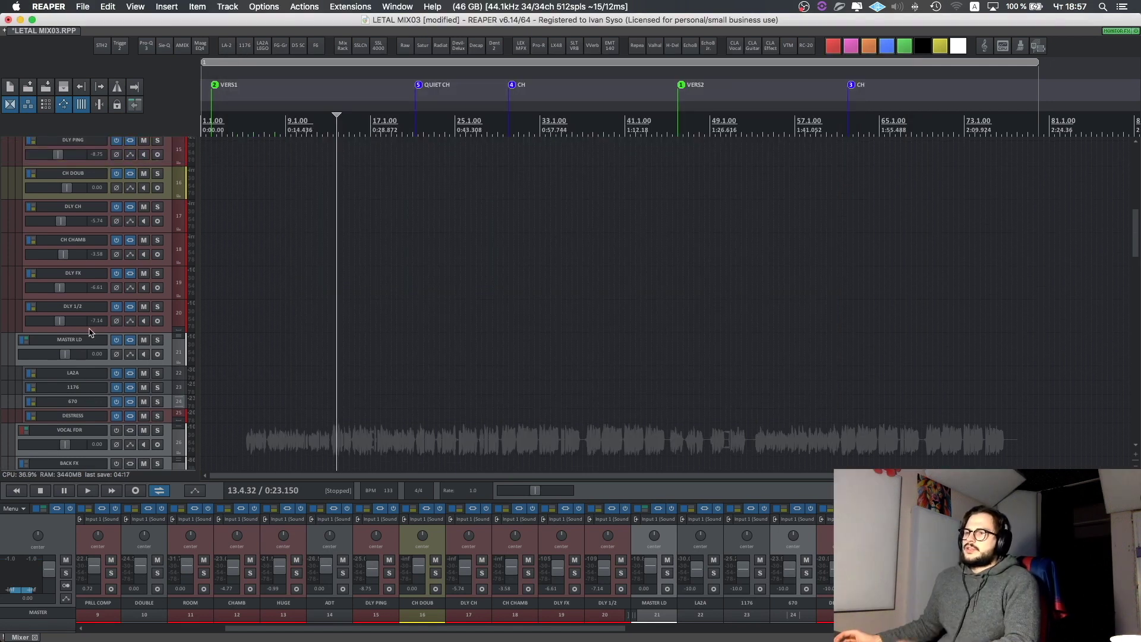
{"action": "scroll", "coordinate": [316, 351], "scroll_direction": "down", "scroll_amount": 8}
{"action": "scroll", "coordinate": [317, 353], "scroll_direction": "down", "scroll_amount": 3}
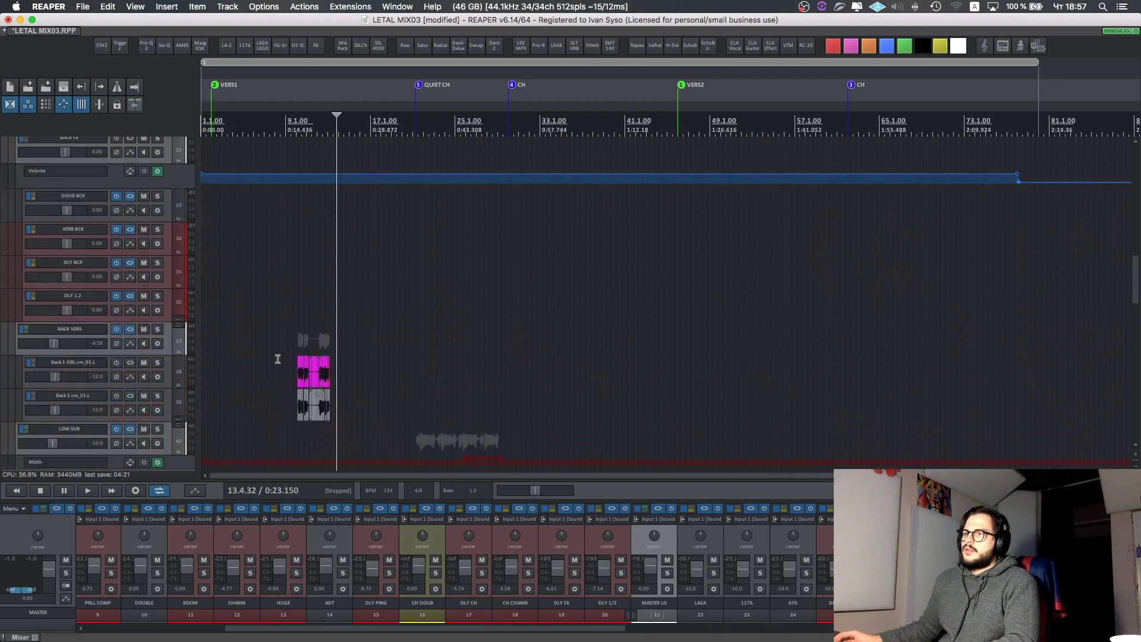
{"action": "scroll", "coordinate": [280, 358], "scroll_direction": "down", "scroll_amount": 4}
{"action": "scroll", "coordinate": [390, 244], "scroll_direction": "down", "scroll_amount": 5}
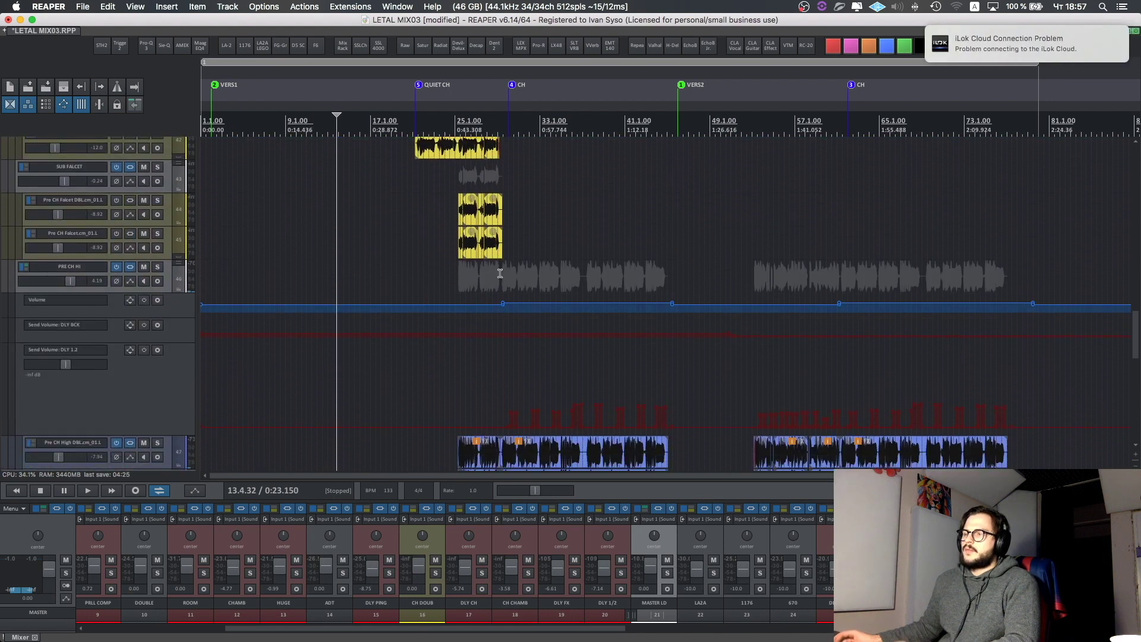
{"action": "scroll", "coordinate": [357, 280], "scroll_direction": "up", "scroll_amount": 15}
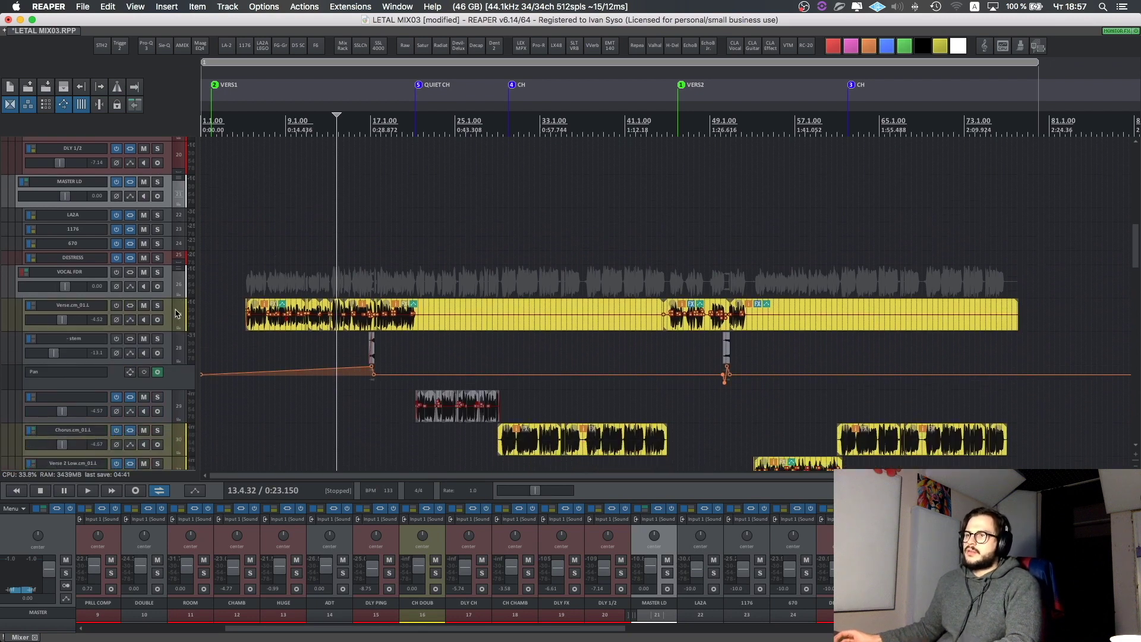
- Look through the individual lead vocal tracks and view the Pro-Q 3 curve on the unnamed quiet chorus track
{"action": "scroll", "coordinate": [430, 391], "scroll_direction": "down", "scroll_amount": 1}
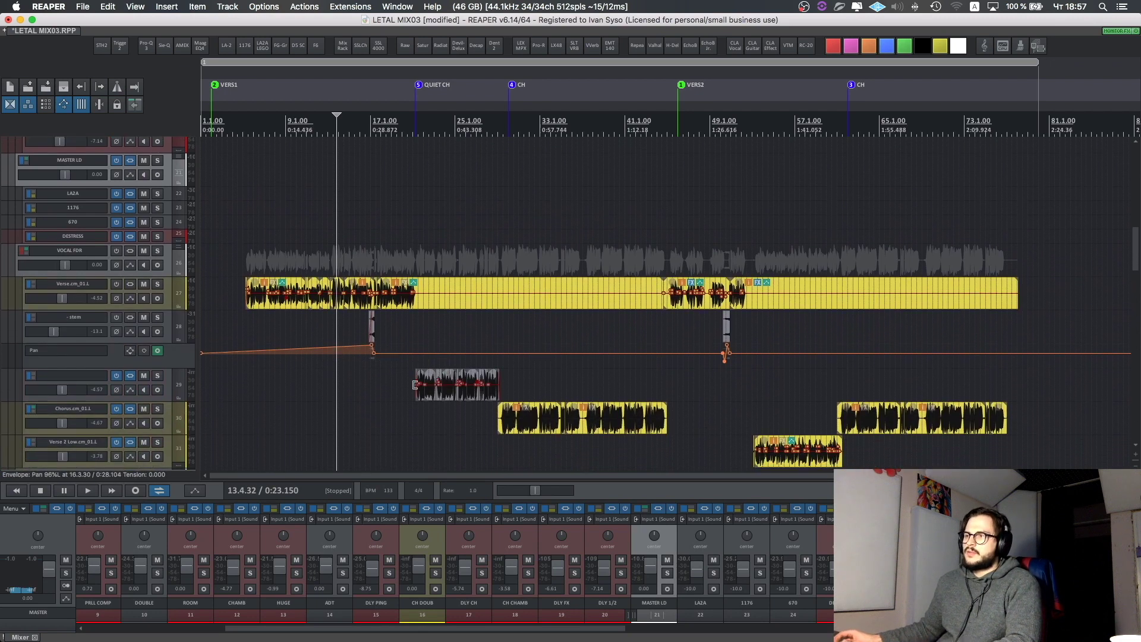
{"action": "left_click", "coordinate": [60, 376]}
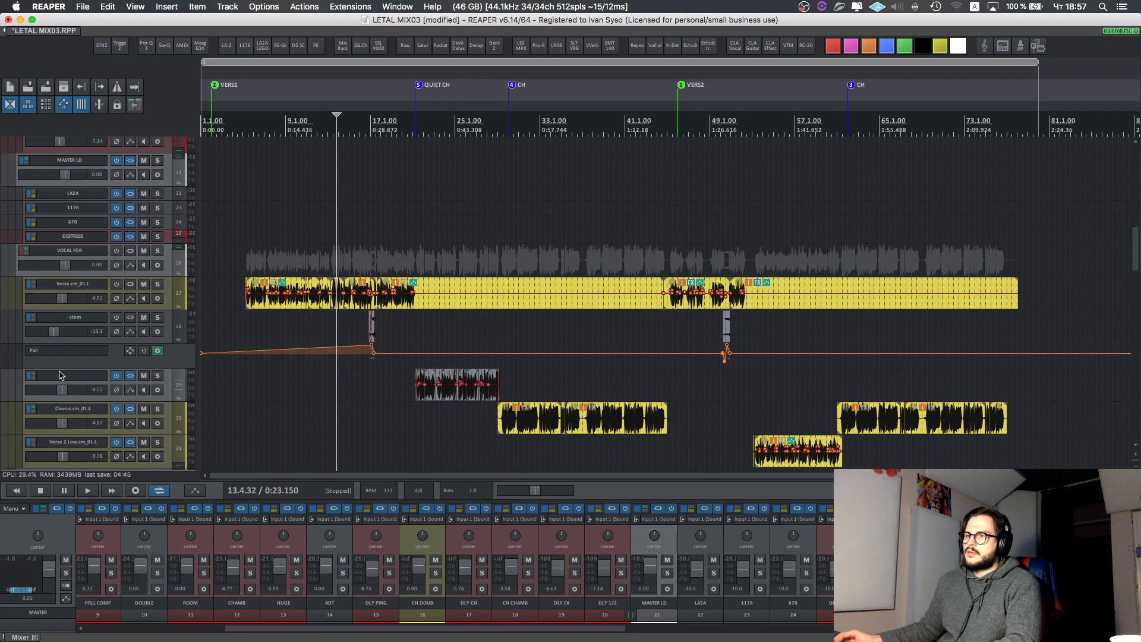
{"action": "left_click", "coordinate": [62, 409], "text": "shift"}
{"action": "left_click", "coordinate": [66, 444], "text": "shift"}
{"action": "left_click", "coordinate": [426, 429]}
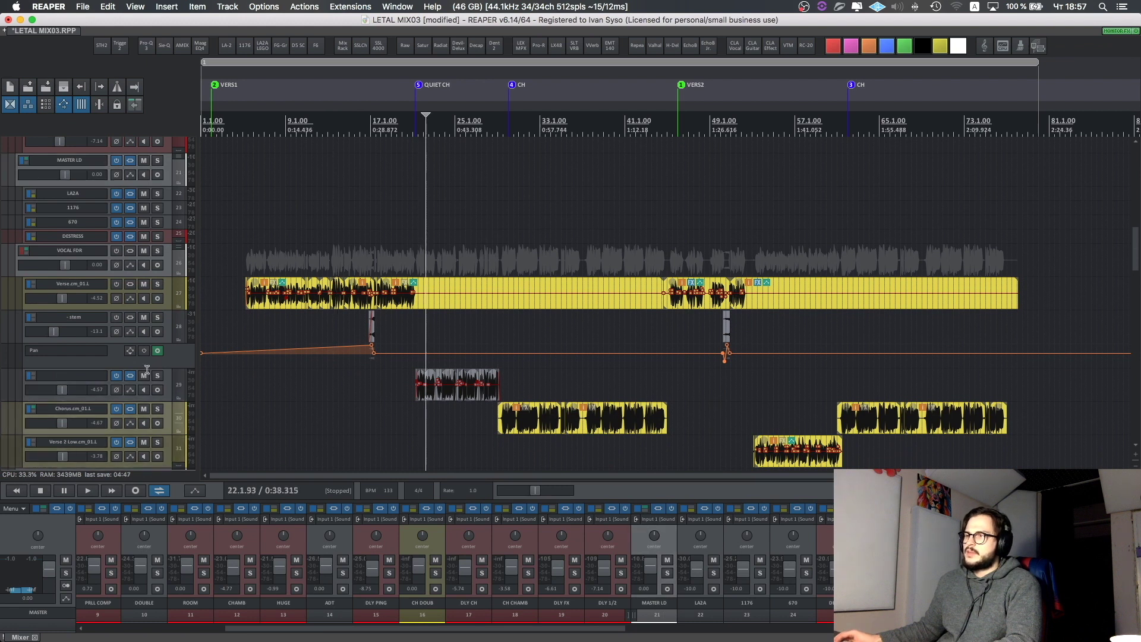
{"action": "left_click", "coordinate": [130, 377]}
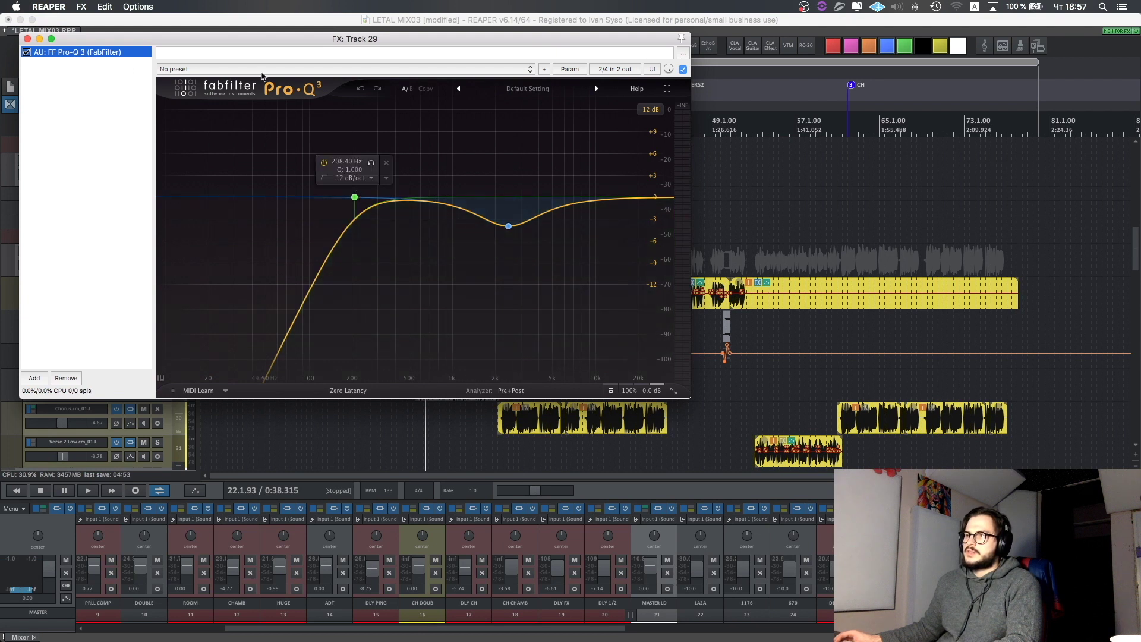
{"action": "left_click", "coordinate": [27, 39]}
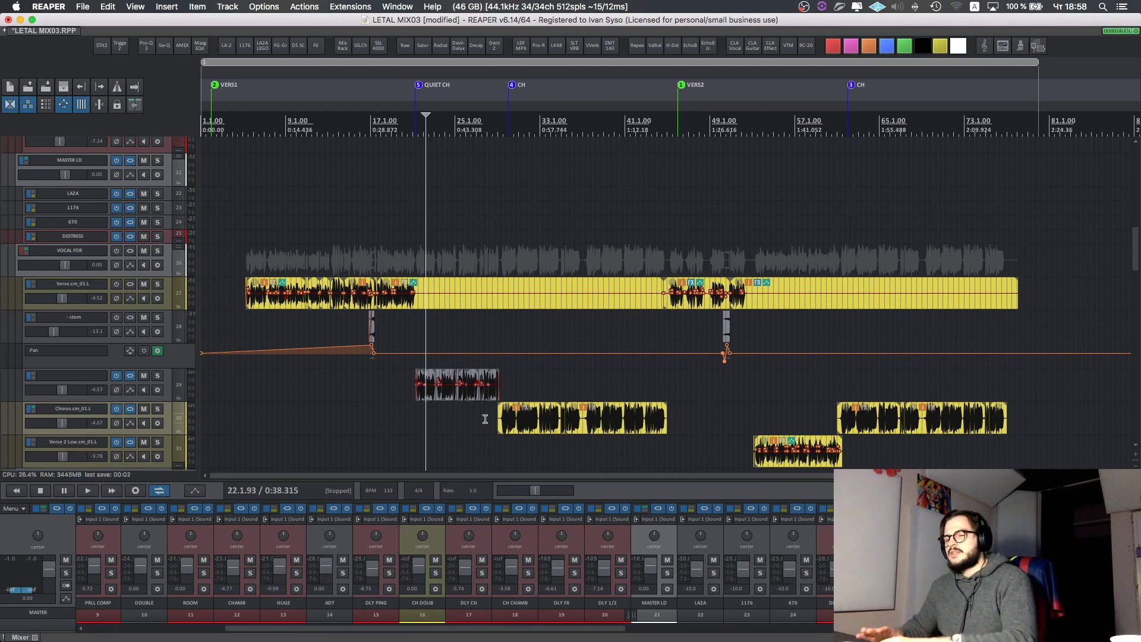
{"action": "left_click", "coordinate": [498, 331]}
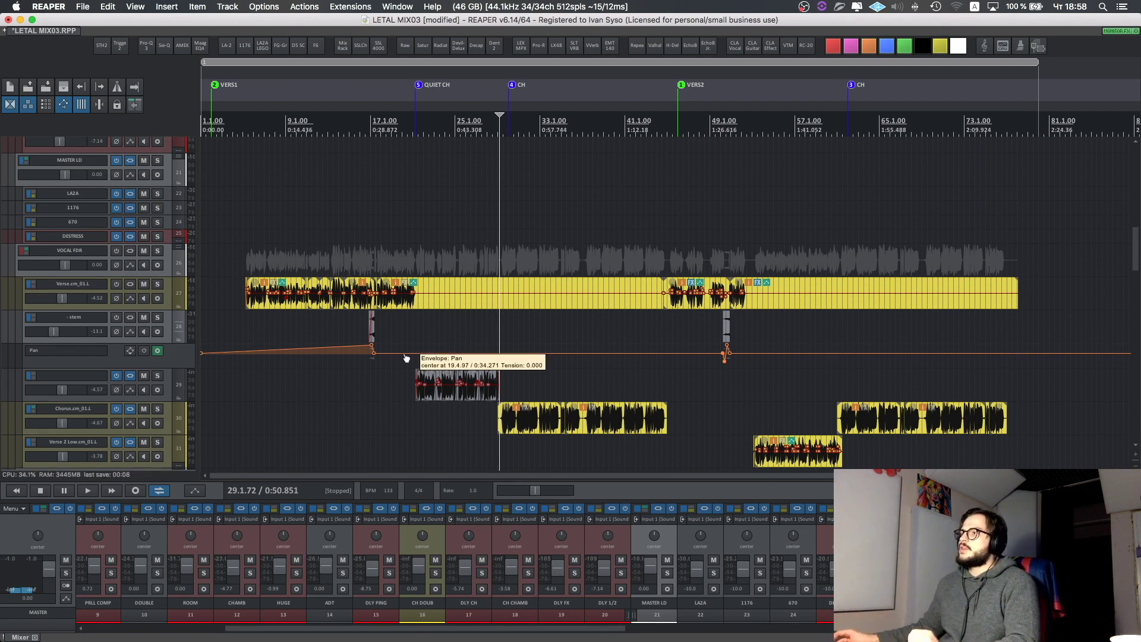
- Play the start of the chorus with the PRLL COMP track soloed, and unsolo the track
{"action": "scroll", "coordinate": [407, 346], "scroll_direction": "up", "scroll_amount": 15}
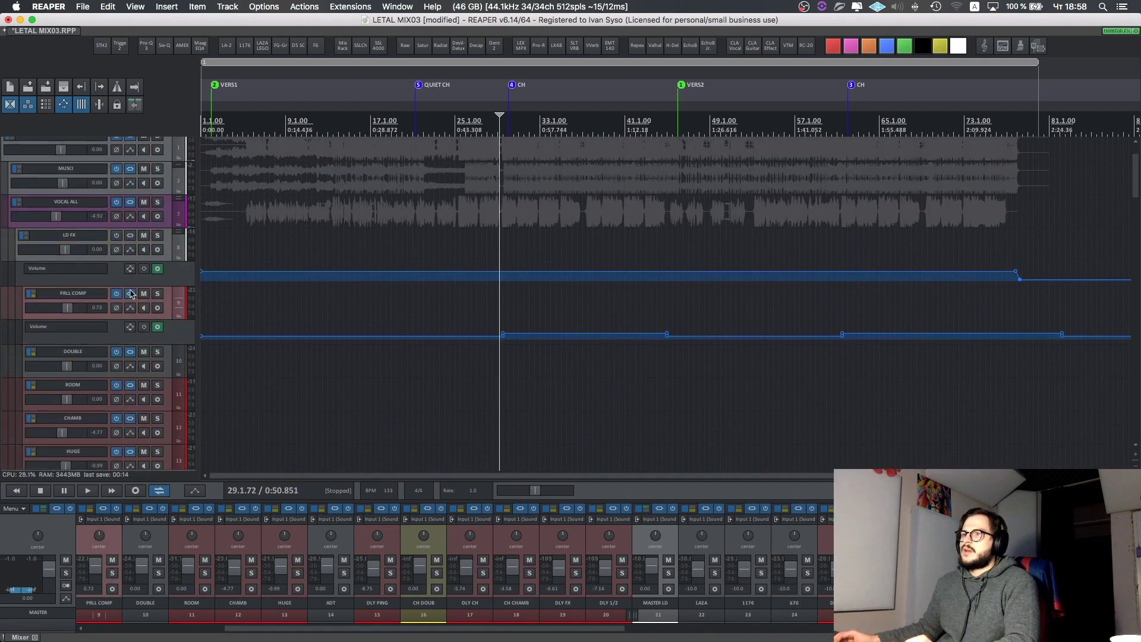
{"action": "left_click", "coordinate": [157, 294]}
{"action": "key", "text": "space"}
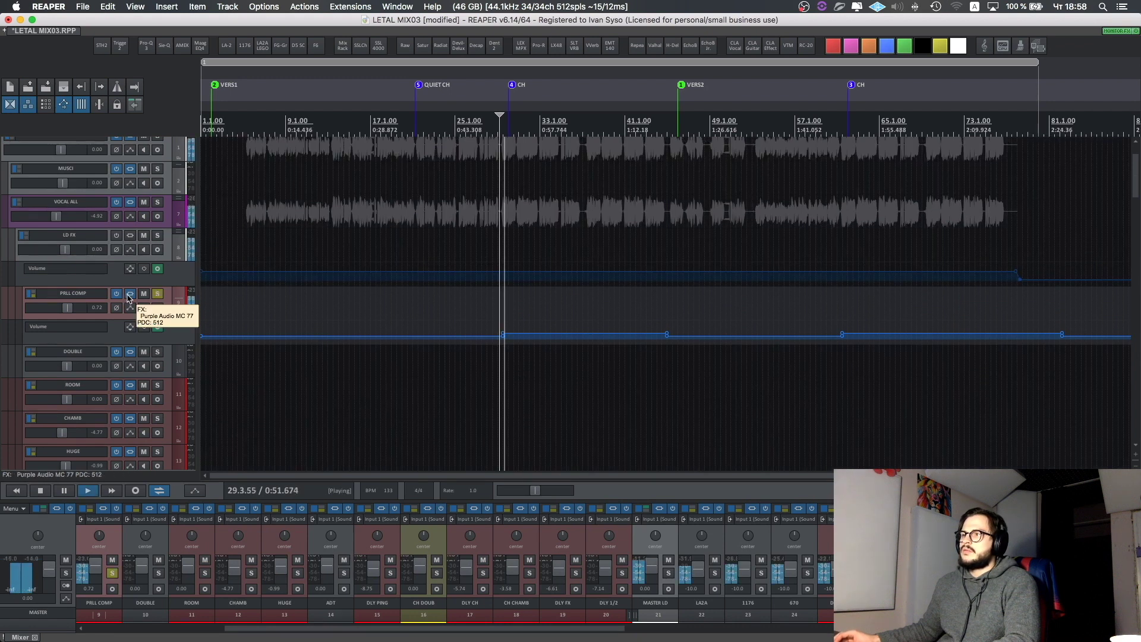
{"action": "key", "text": "space"}
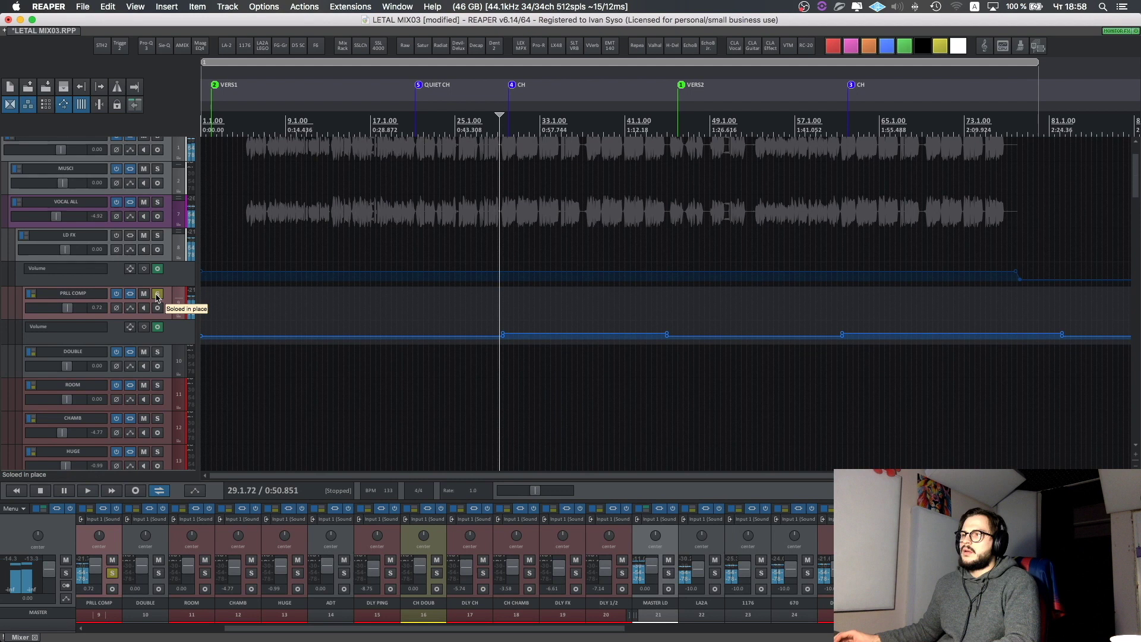
{"action": "left_click", "coordinate": [157, 295]}
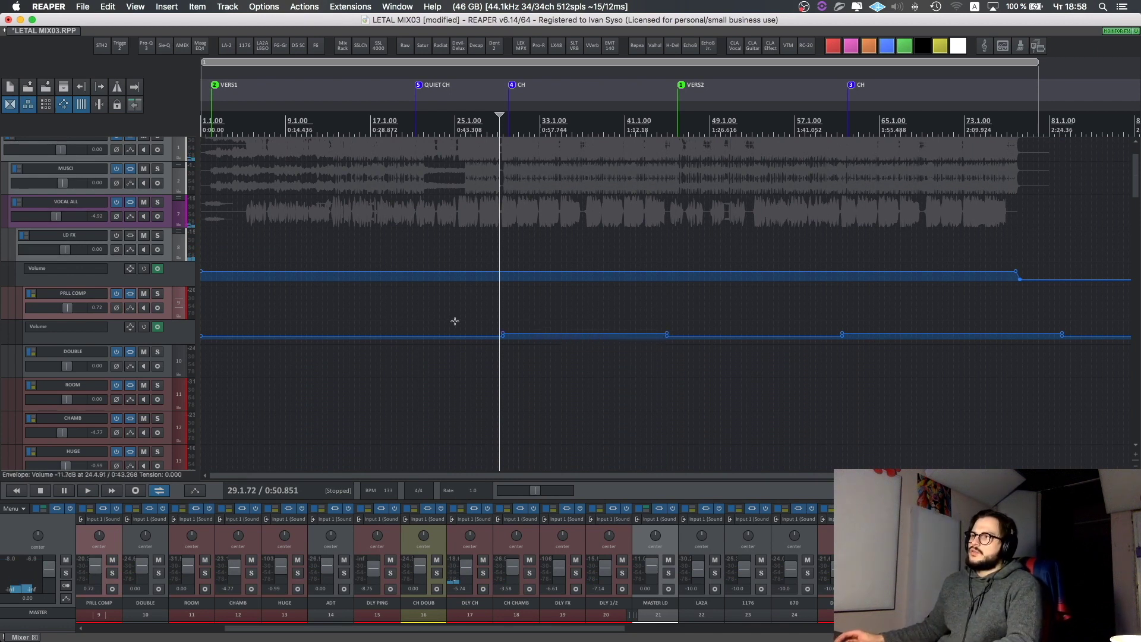
- Play the chorus to compare PRLL COMP at its set level with its fader at -inf, restoring the level
{"action": "left_click", "coordinate": [562, 322]}
{"action": "key", "text": "space"}
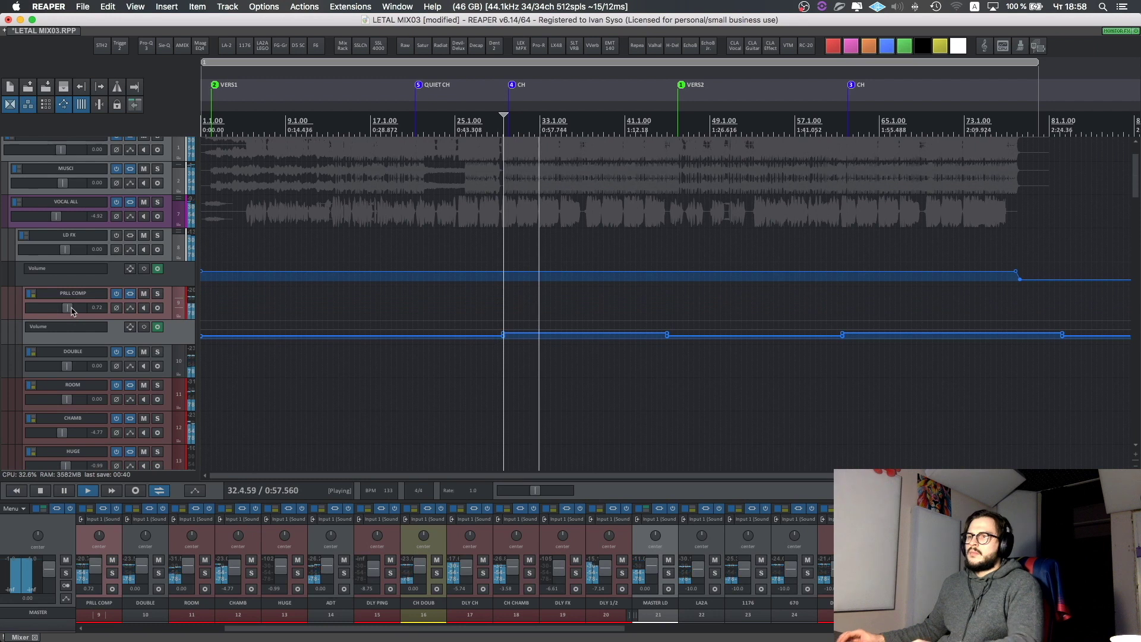
{"action": "left_click_drag", "start_coordinate": [72, 311], "coordinate": [31, 311]}
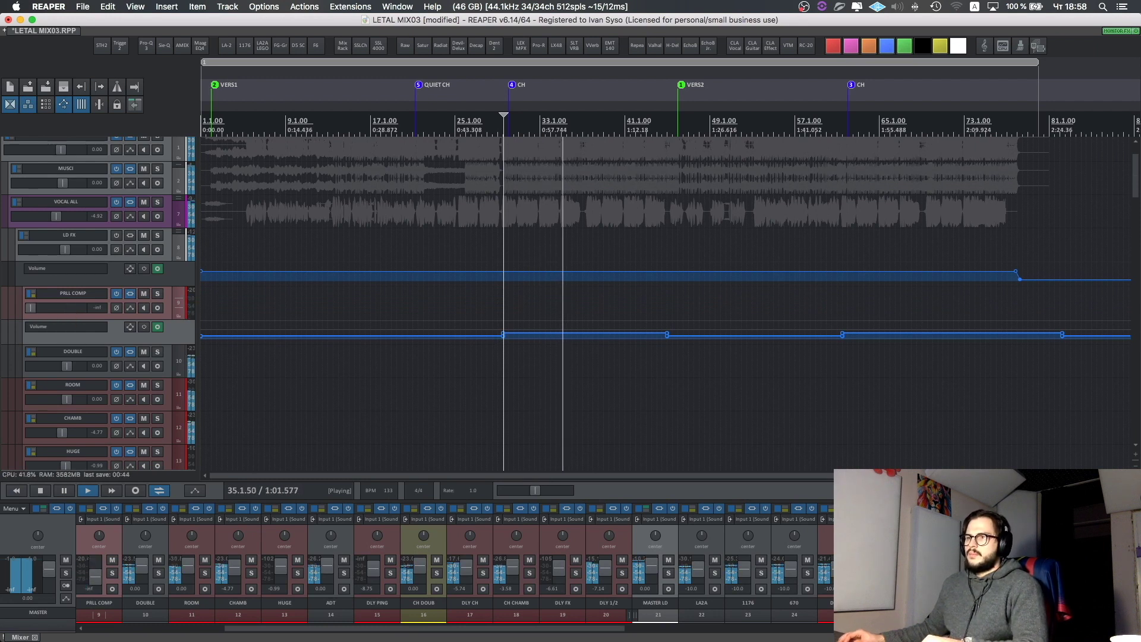
{"action": "key", "text": "super+z"}
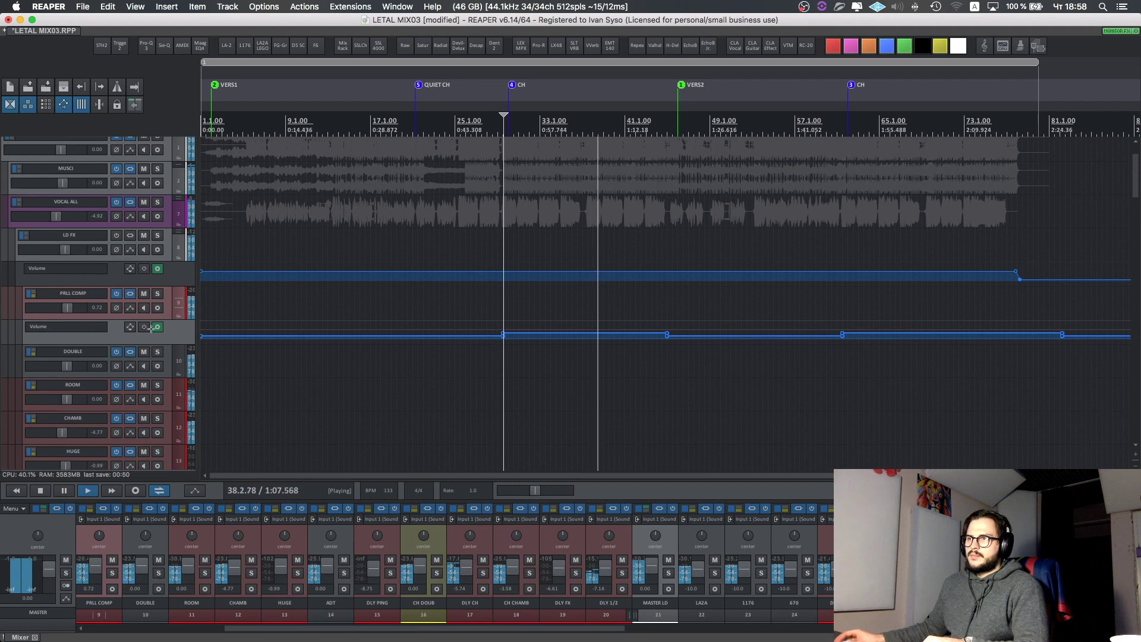
{"action": "key", "text": "space"}
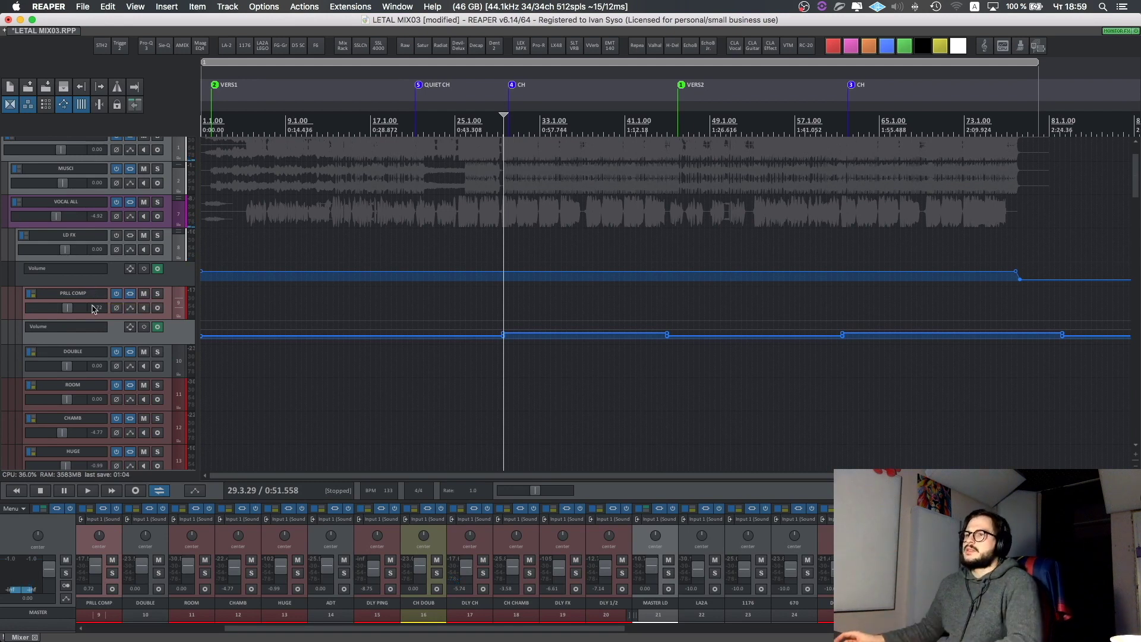
- Hide the PRLL COMP volume envelope and view the Doubler2 settings on the DOUBLE track
{"action": "key", "text": "v"}
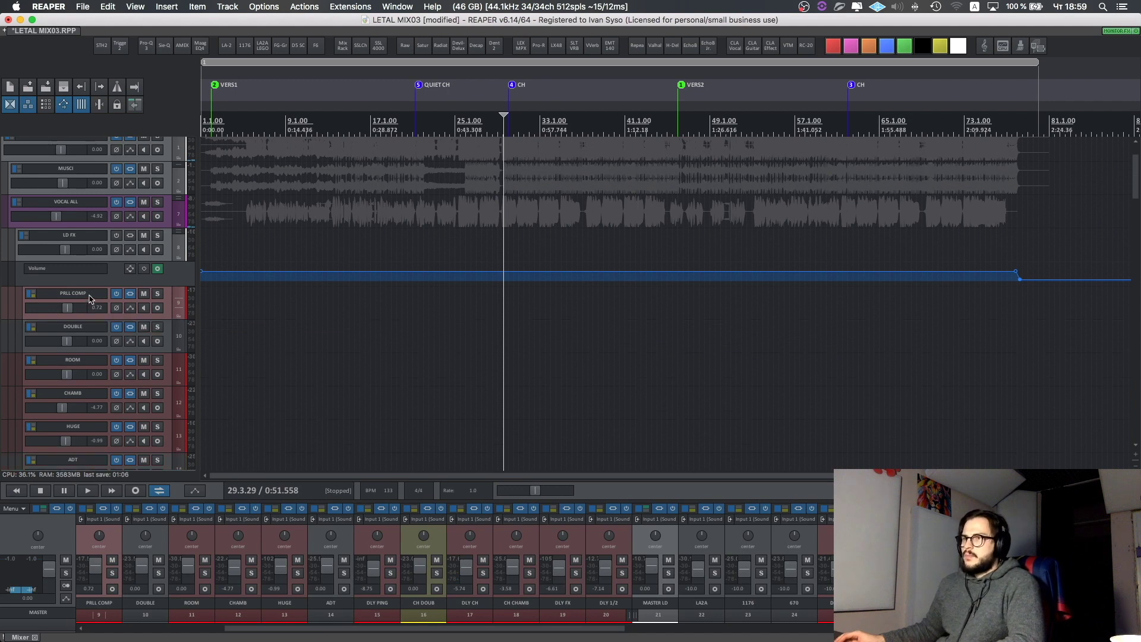
{"action": "scroll", "coordinate": [268, 303], "scroll_direction": "down", "scroll_amount": 2}
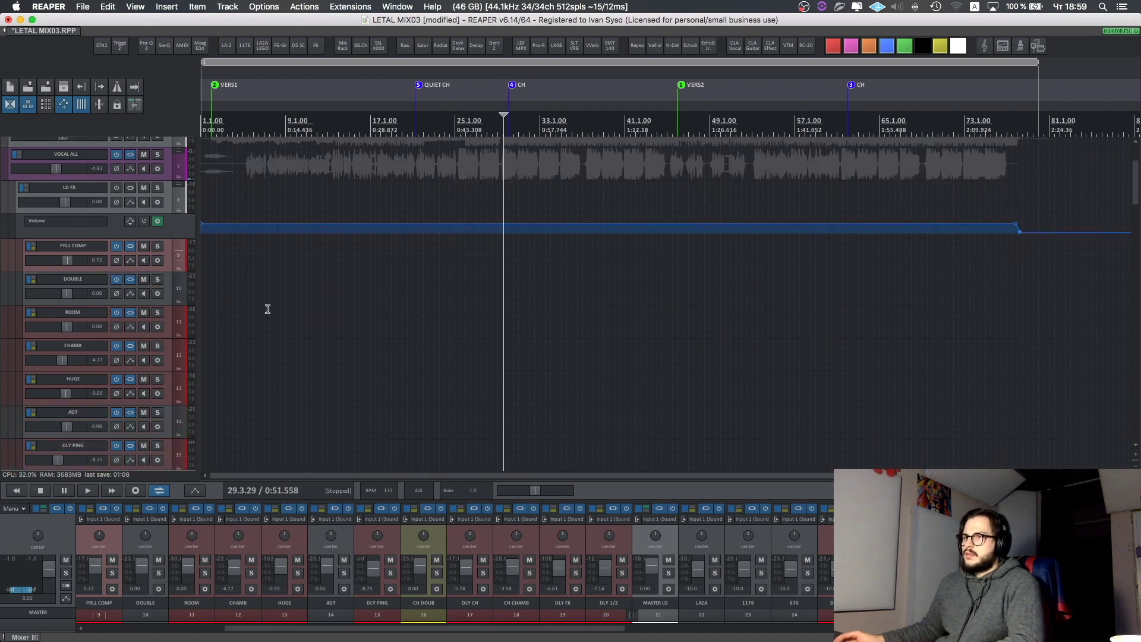
{"action": "left_click", "coordinate": [64, 282]}
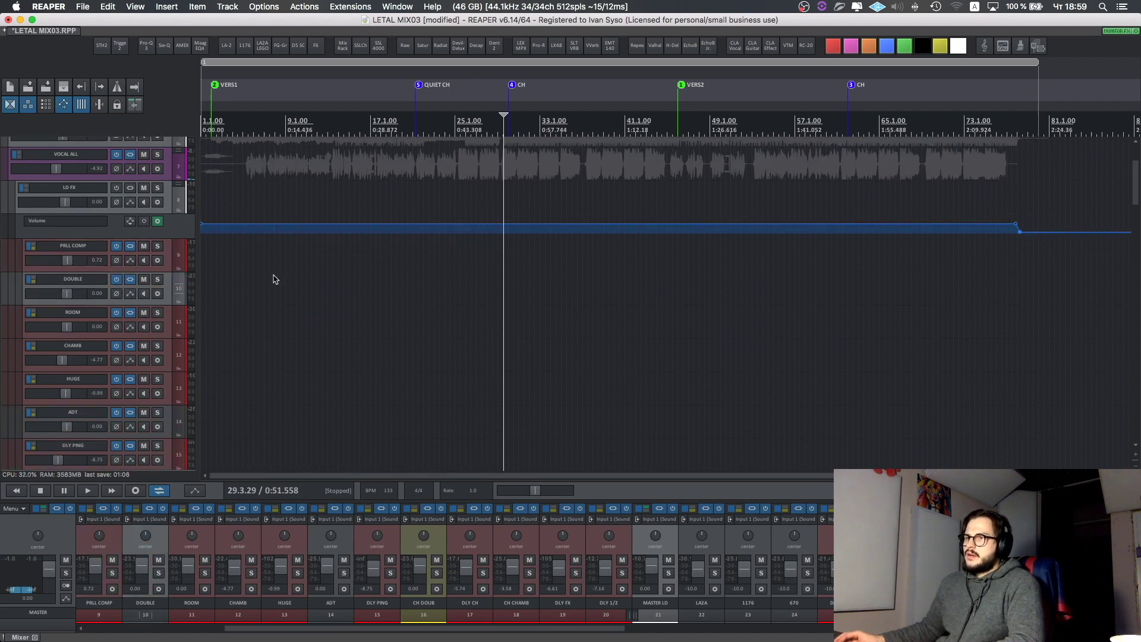
{"action": "left_click", "coordinate": [130, 280]}
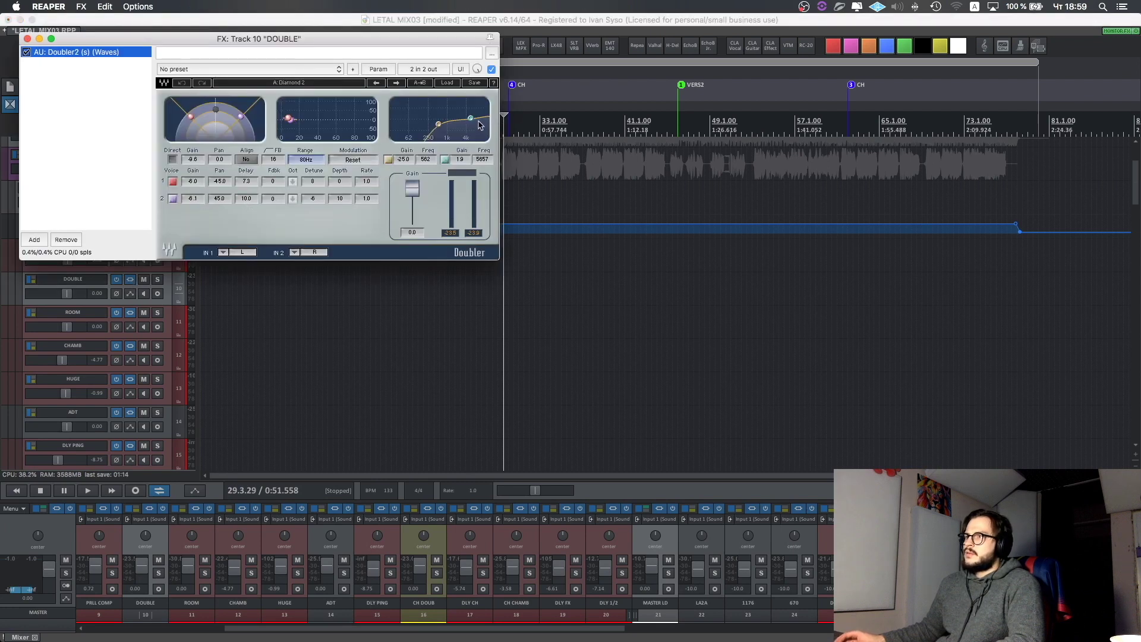
{"action": "left_click", "coordinate": [27, 39]}
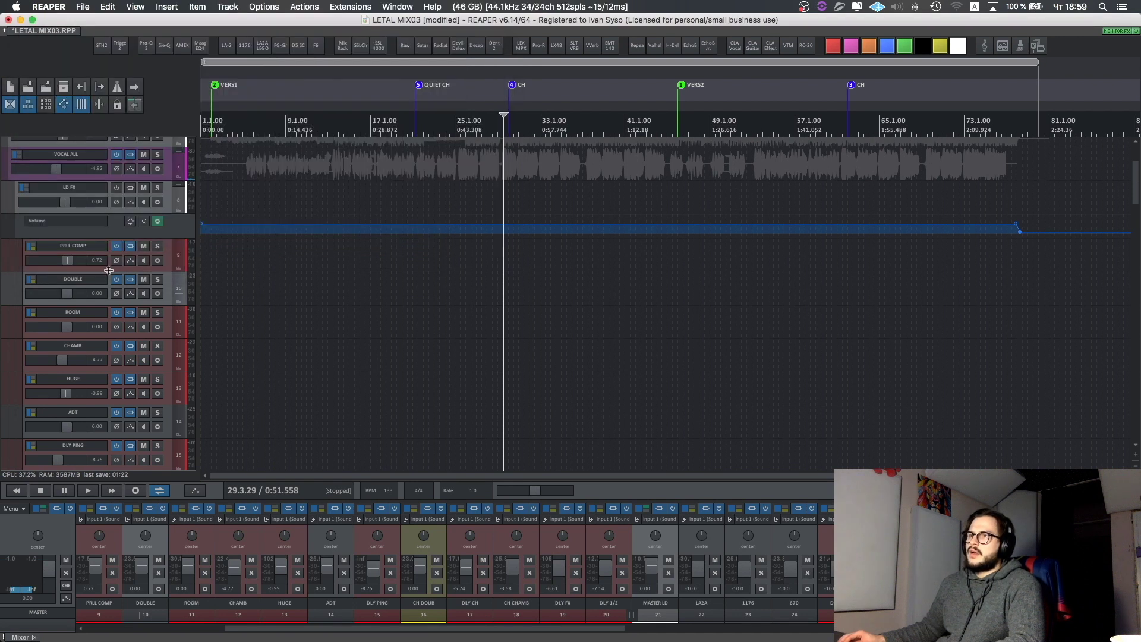
- View the LX480 reverb settings on ROOM and the effects on CHAMB, closing each window
{"action": "left_click", "coordinate": [131, 313]}
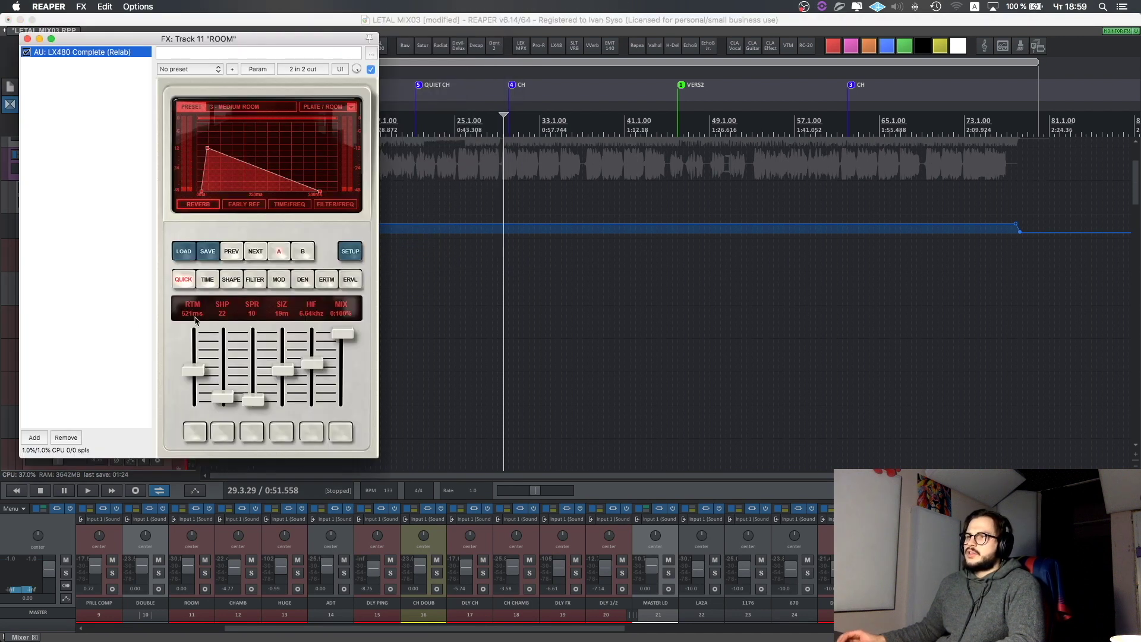
{"action": "key", "text": "Escape"}
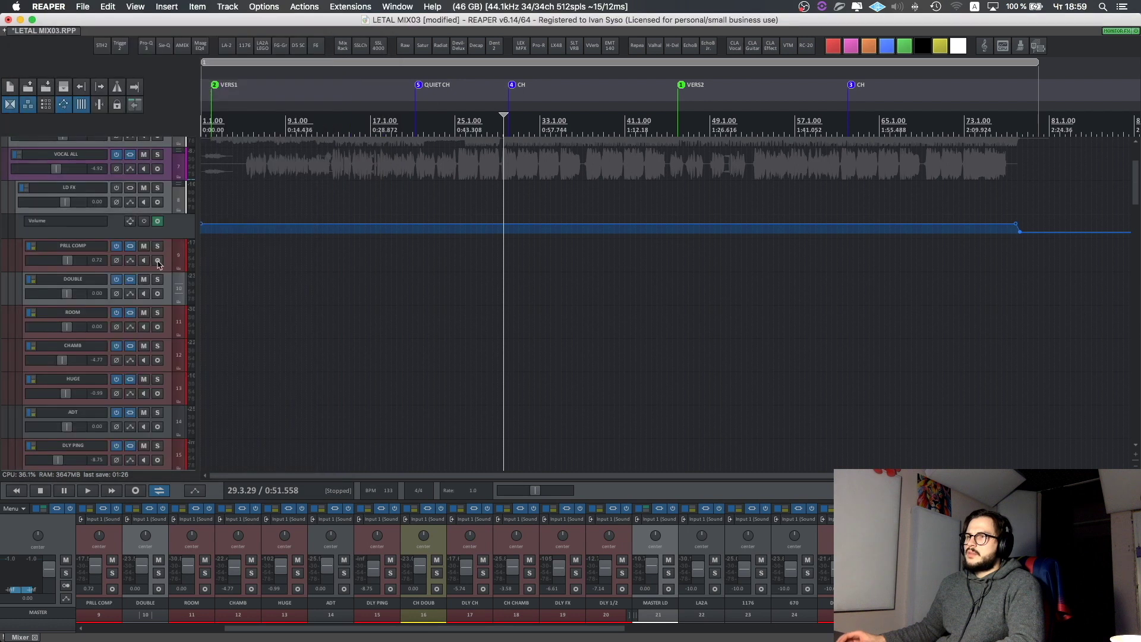
{"action": "left_click", "coordinate": [129, 311]}
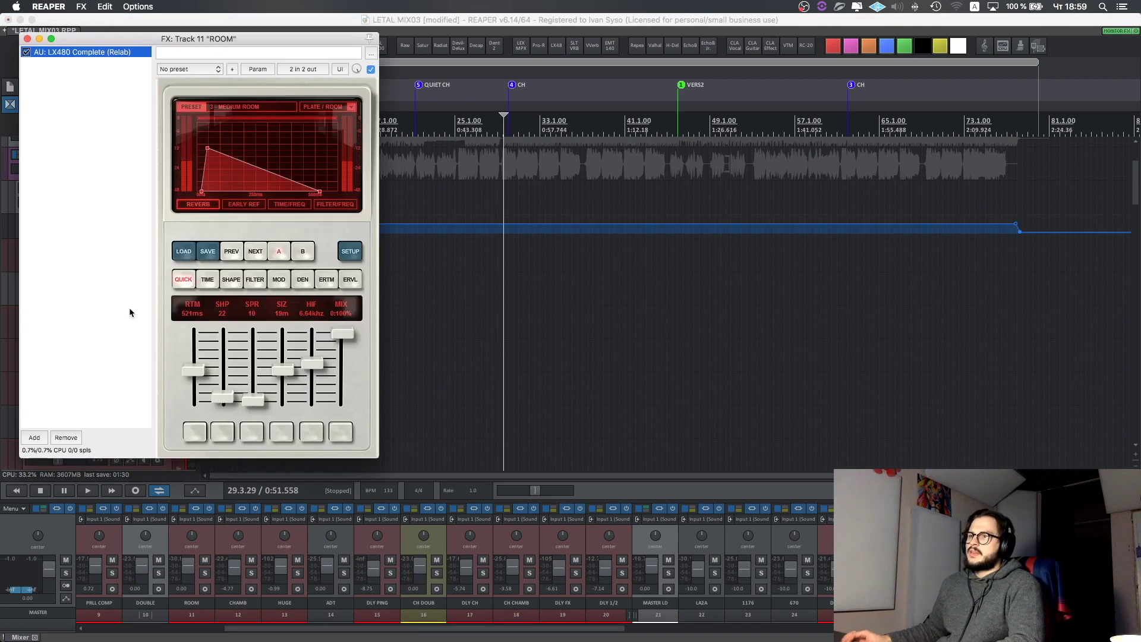
{"action": "key", "text": "Escape"}
{"action": "left_click", "coordinate": [129, 346]}
{"action": "key", "text": "Escape"}
- Mark the first verse as a time selection and view the Pro-Q 3 and Blackhole settings on the HUGE track
{"action": "left_click_drag", "start_coordinate": [212, 167], "coordinate": [416, 170]}
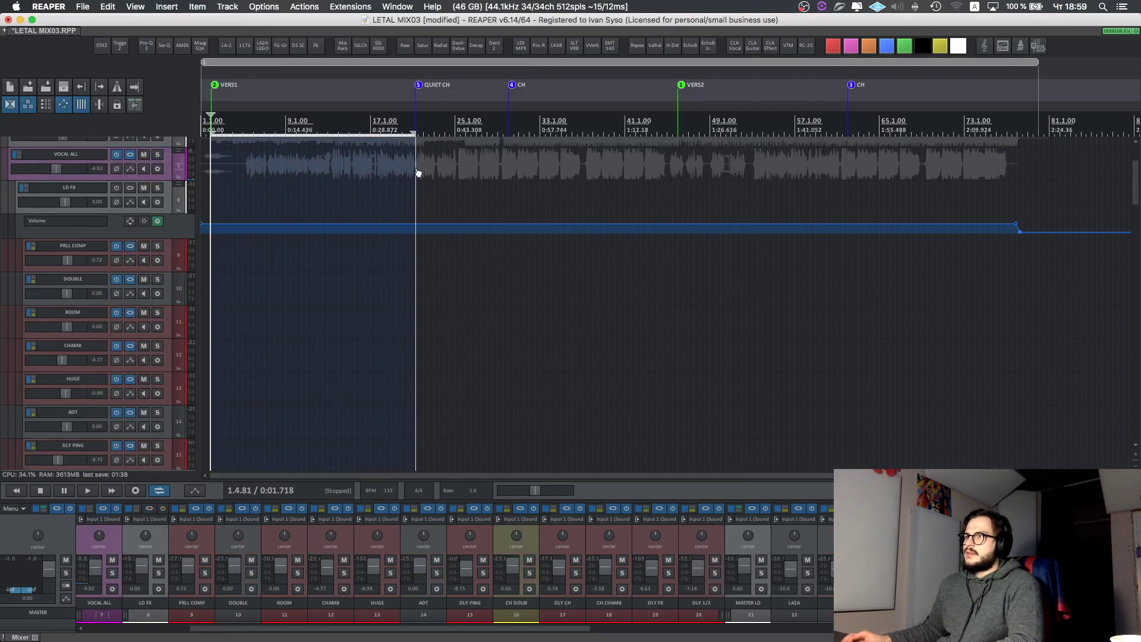
{"action": "left_click", "coordinate": [82, 364]}
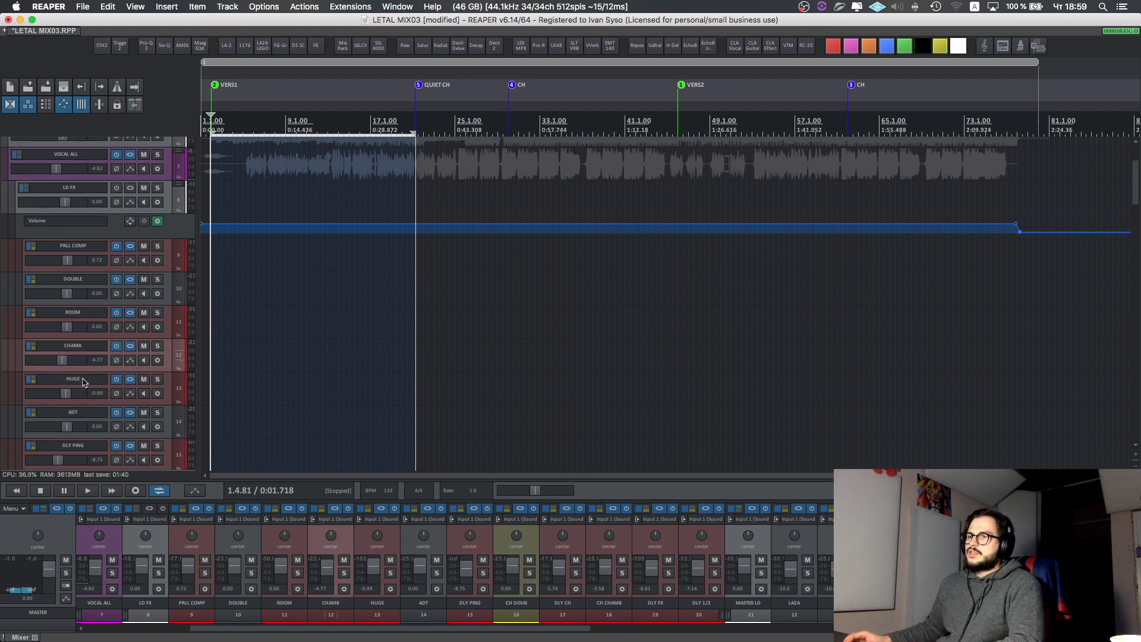
{"action": "left_click", "coordinate": [83, 382]}
{"action": "left_click", "coordinate": [131, 379]}
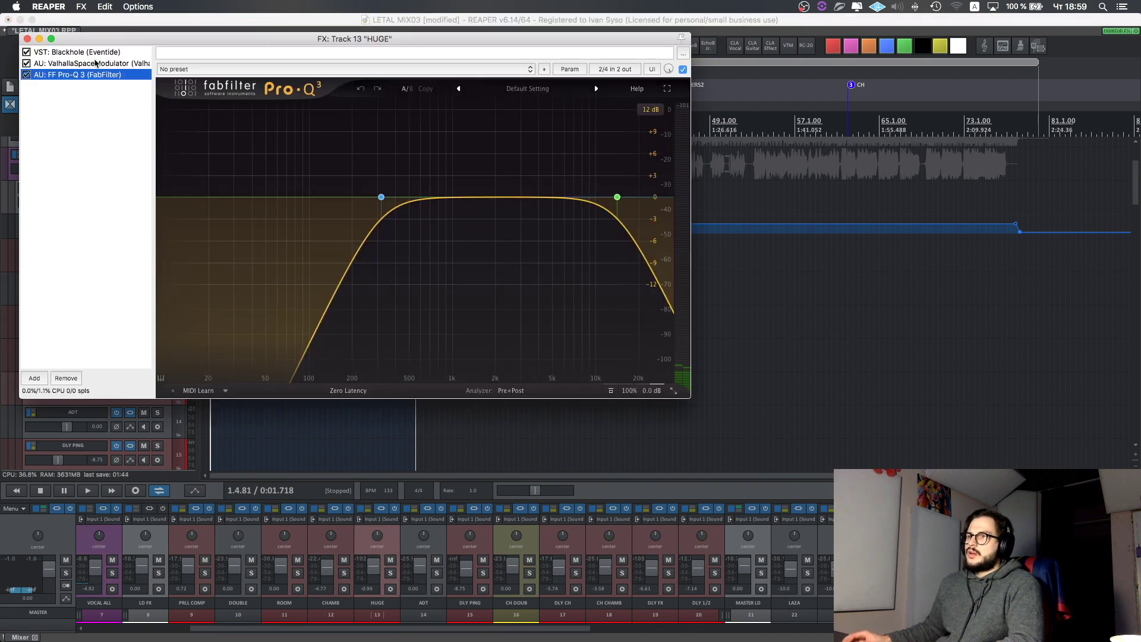
{"action": "left_click", "coordinate": [93, 53]}
{"action": "left_click_drag", "start_coordinate": [139, 39], "coordinate": [523, 124]}
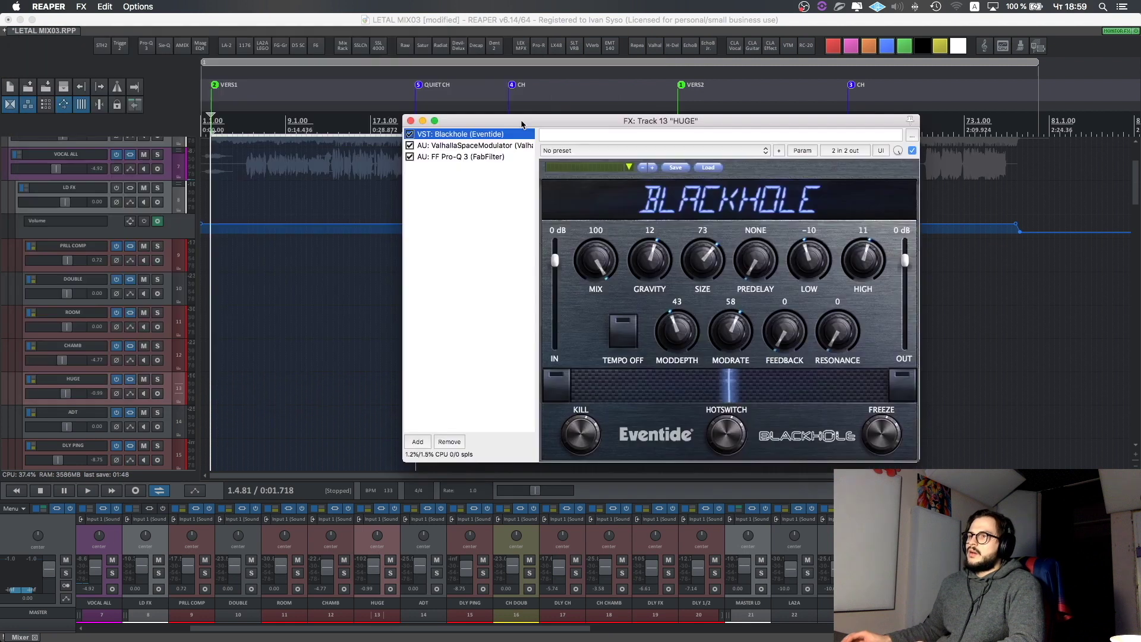
{"action": "left_click", "coordinate": [411, 120]}
- Show all active envelopes of the MASTER LD track, including the send volume to HUGE
{"action": "scroll", "coordinate": [239, 236], "scroll_direction": "down", "scroll_amount": 8}
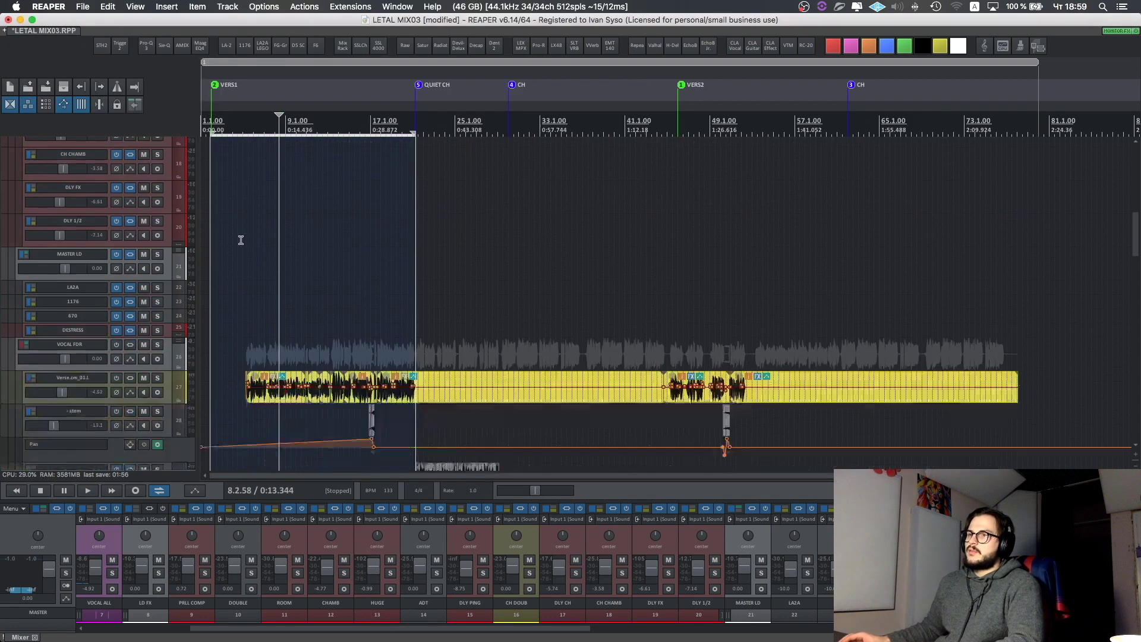
{"action": "scroll", "coordinate": [205, 355], "scroll_direction": "up", "scroll_amount": 2}
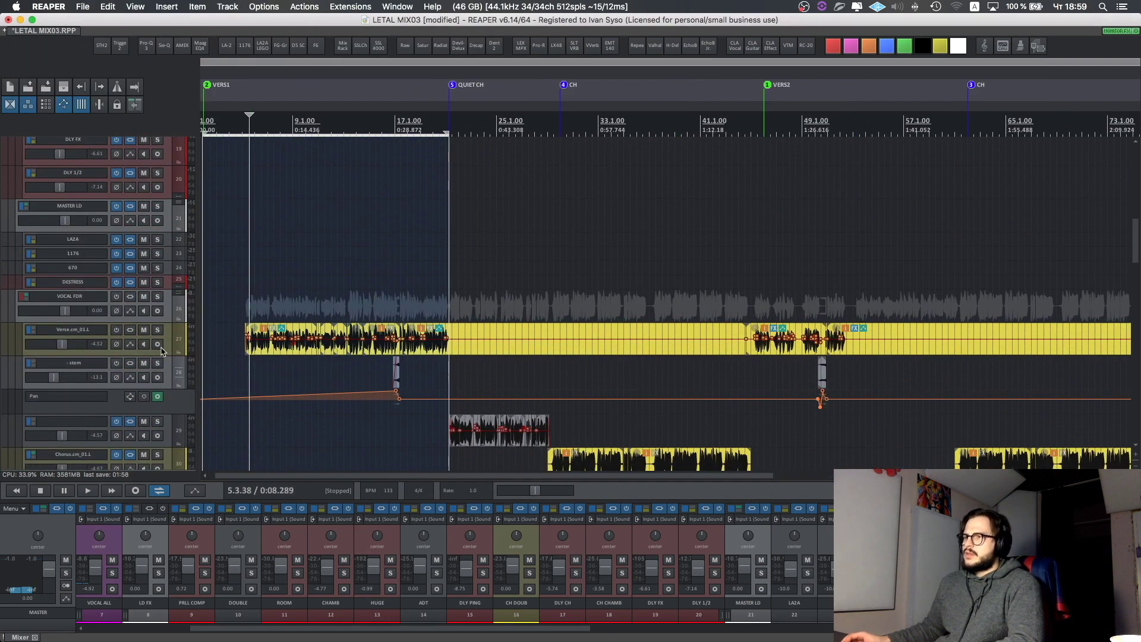
{"action": "left_click", "coordinate": [156, 219]}
{"action": "left_click", "coordinate": [226, 153]}
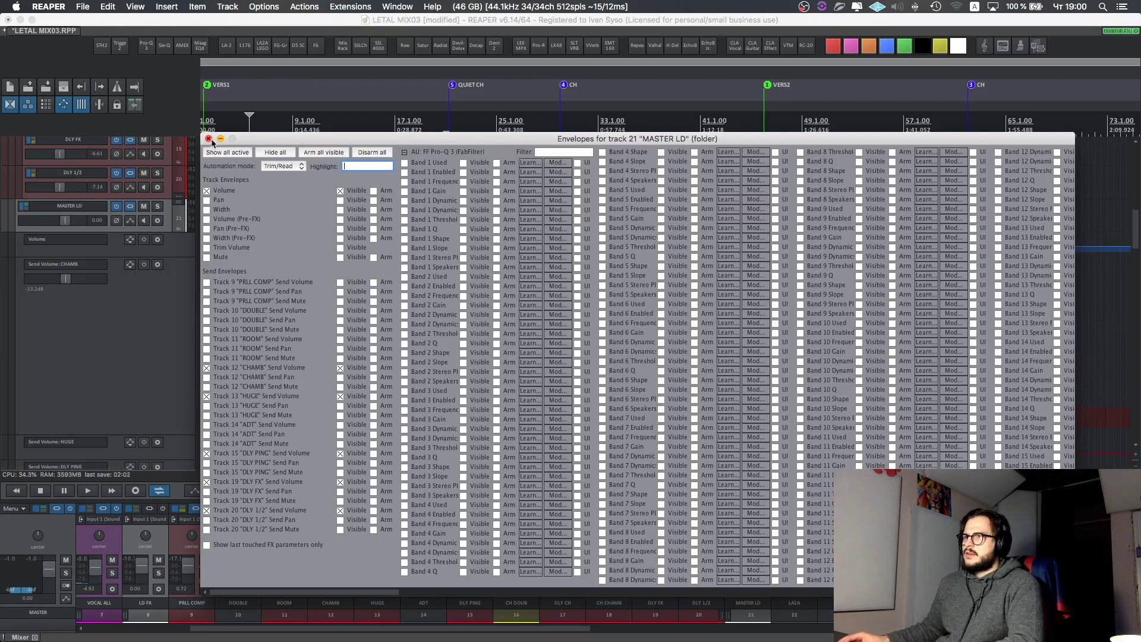
{"action": "left_click", "coordinate": [209, 139]}
{"action": "scroll", "coordinate": [293, 385], "scroll_direction": "down", "scroll_amount": 4}
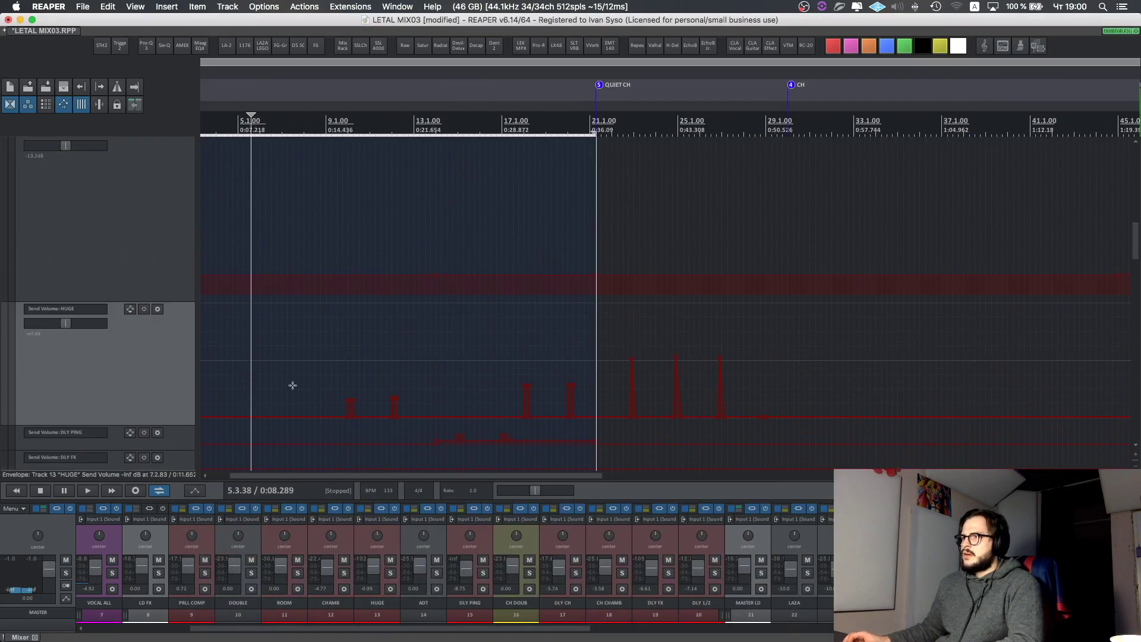
- Play the first-verse phrases at the HUGE send volume peaks and return to the top of the track list
{"action": "left_click", "coordinate": [315, 351]}
{"action": "left_click", "coordinate": [346, 380]}
{"action": "left_click", "coordinate": [331, 378]}
{"action": "key", "text": "space"}
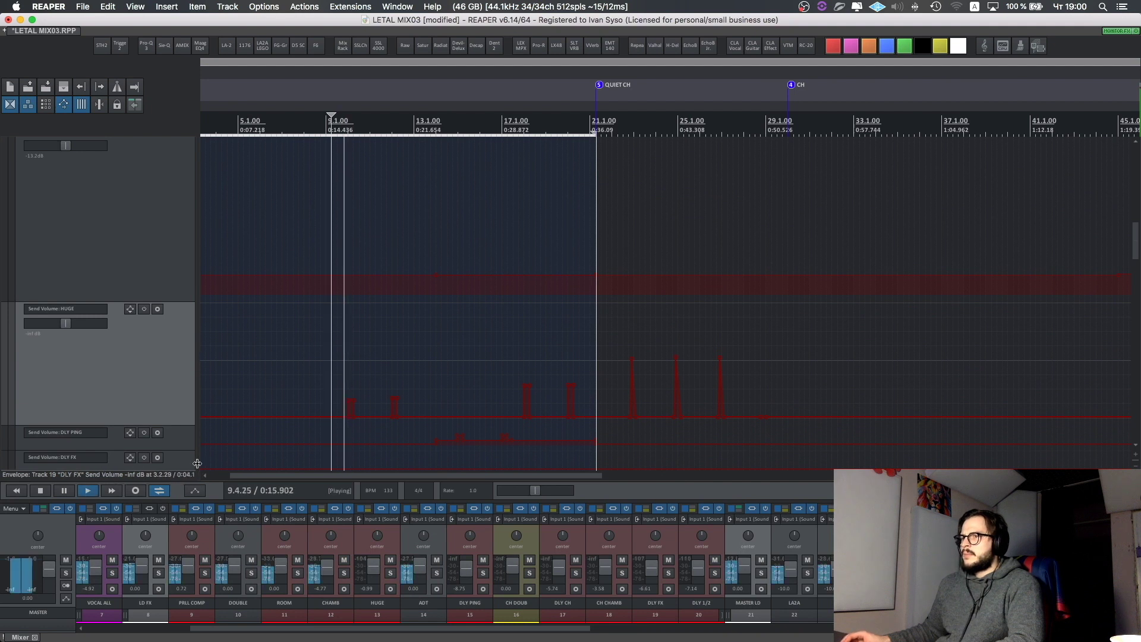
{"action": "key", "text": "space"}
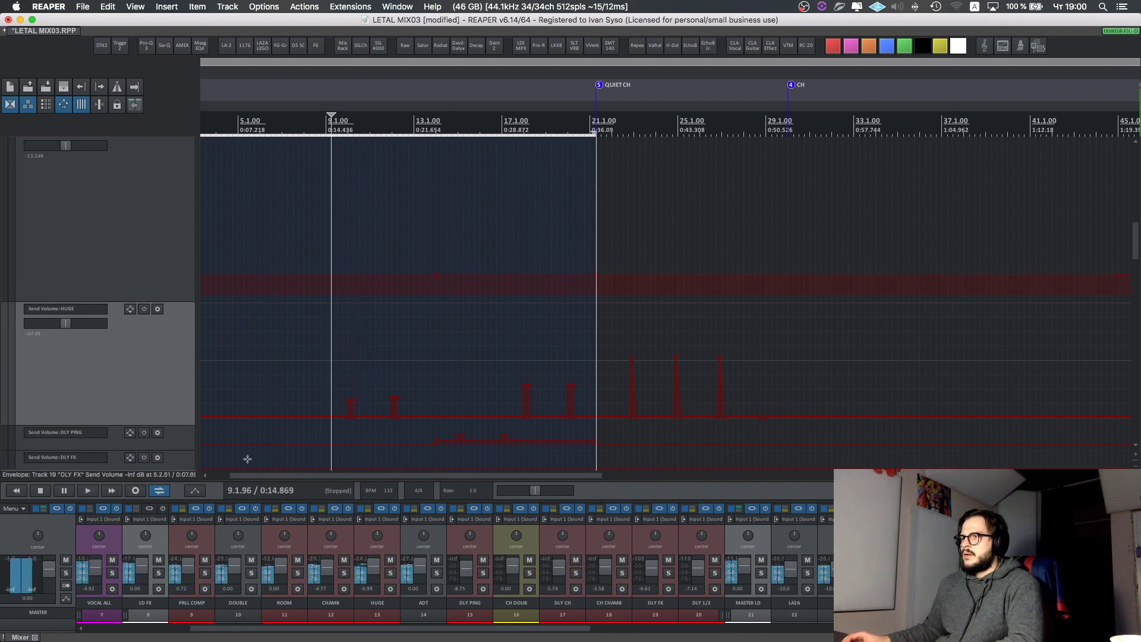
{"action": "left_click", "coordinate": [383, 376]}
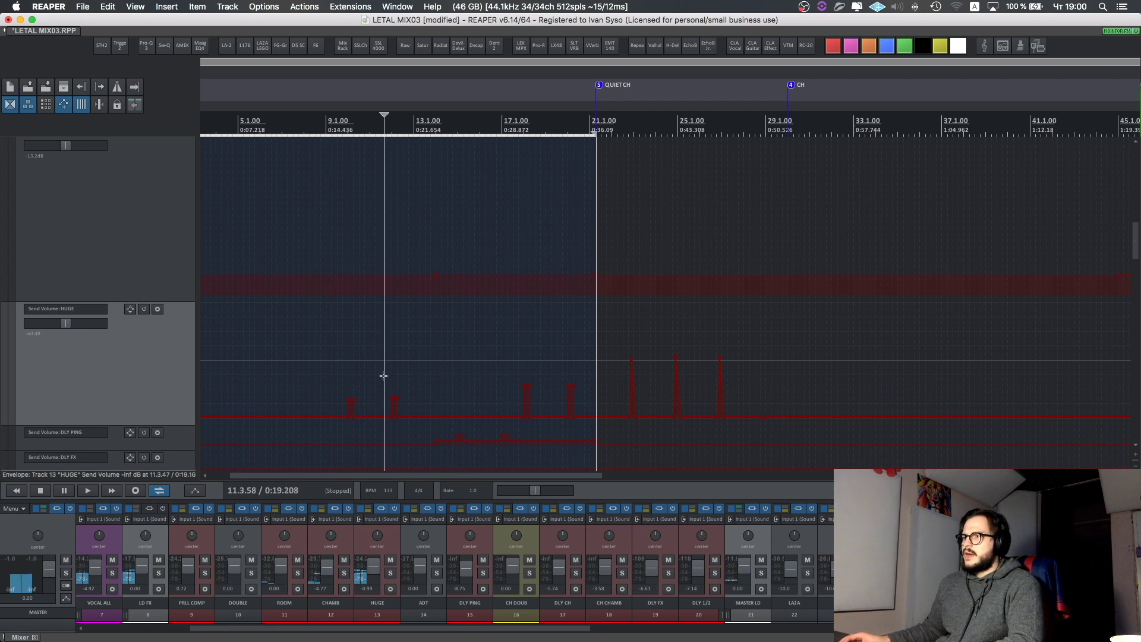
{"action": "key", "text": "space"}
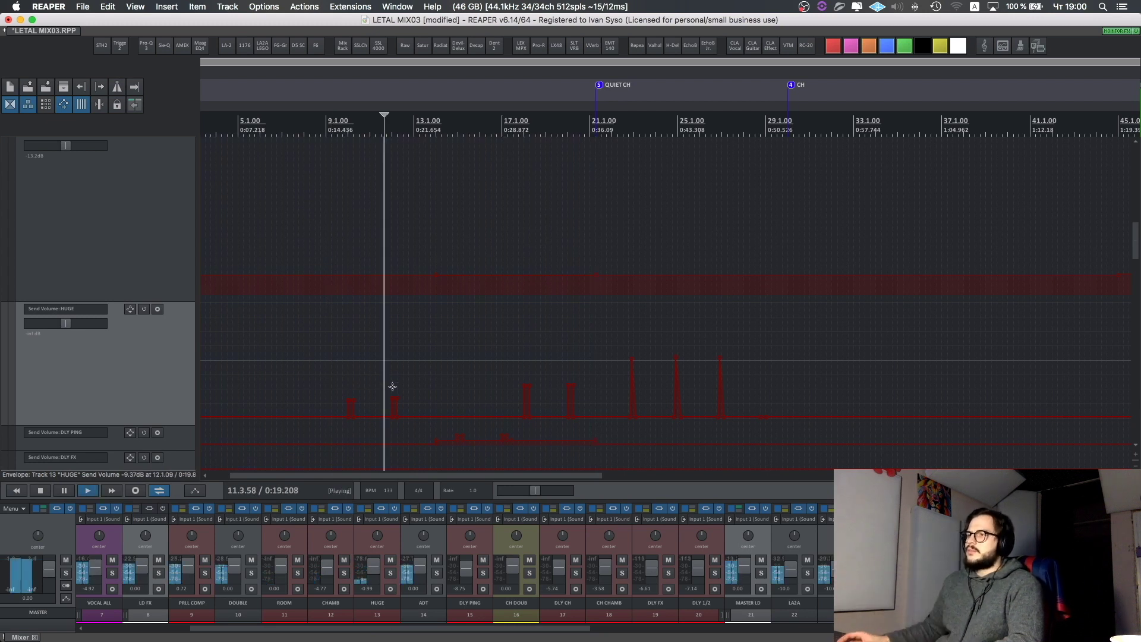
{"action": "key", "text": "space"}
{"action": "scroll", "coordinate": [233, 334], "scroll_direction": "down", "scroll_amount": 5}
{"action": "scroll", "coordinate": [233, 336], "scroll_direction": "up", "scroll_amount": 5}
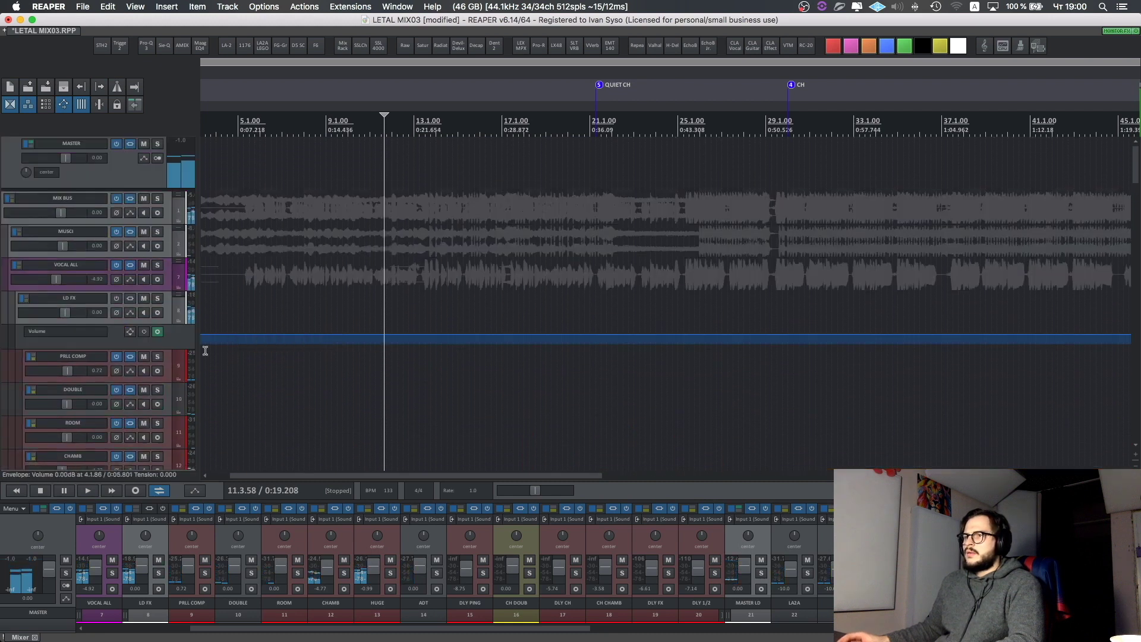
- View the ValhallaSpaceModulator and Pro-Q 3 settings on the HUGE track and close its effects window
{"action": "scroll", "coordinate": [209, 349], "scroll_direction": "down", "scroll_amount": 4}
{"action": "scroll", "coordinate": [179, 342], "scroll_direction": "left", "scroll_amount": 3}
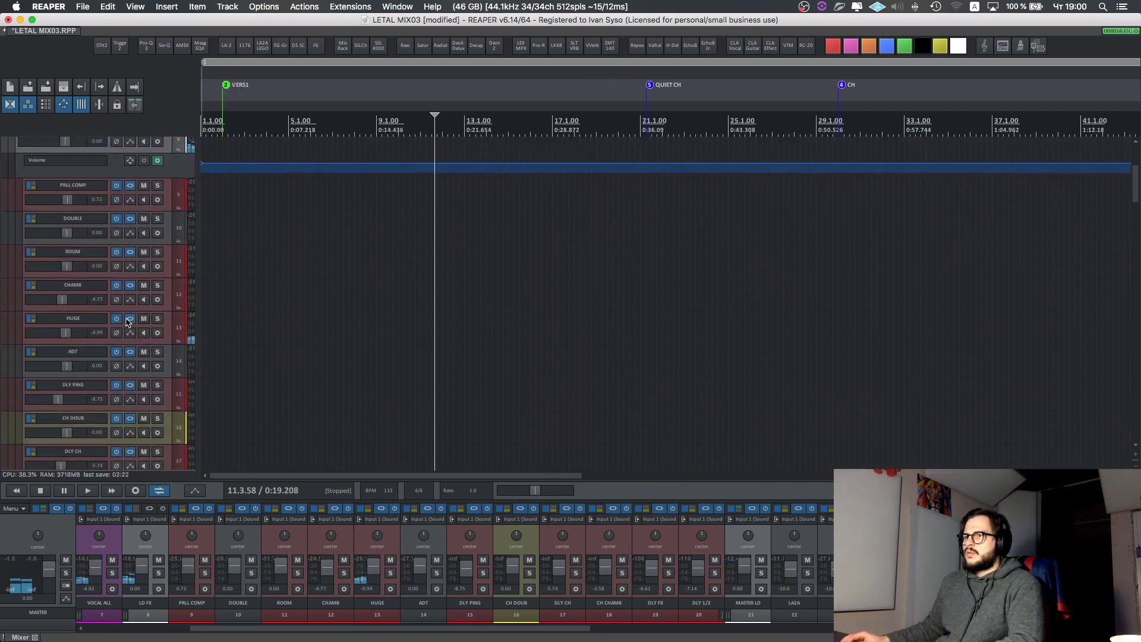
{"action": "left_click", "coordinate": [129, 320]}
{"action": "key", "text": "Down"}
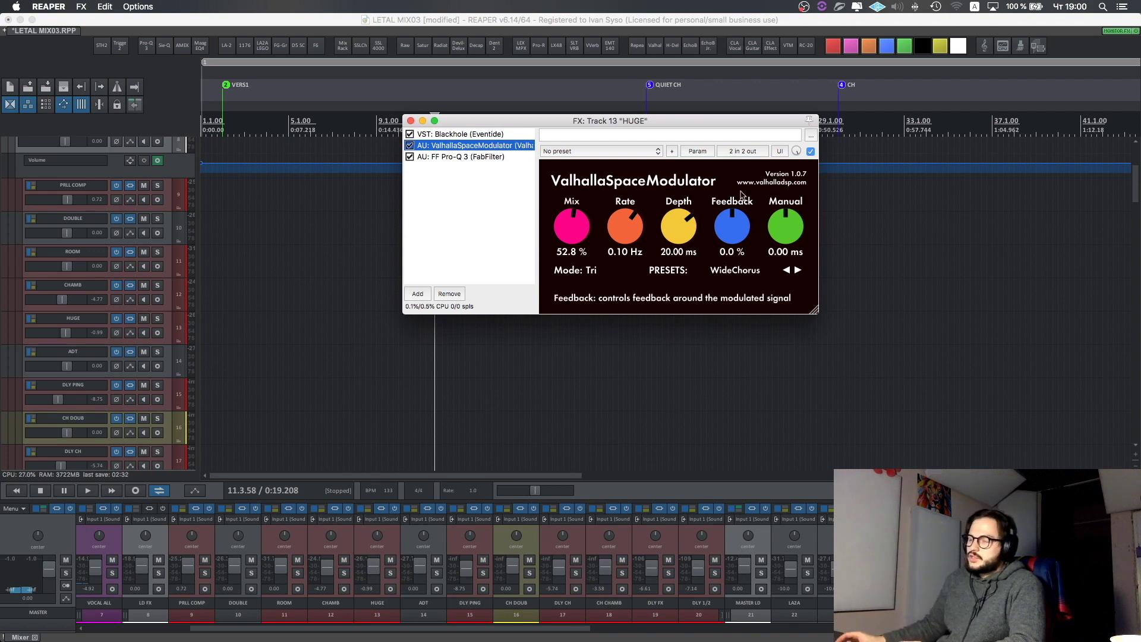
{"action": "left_click", "coordinate": [494, 158]}
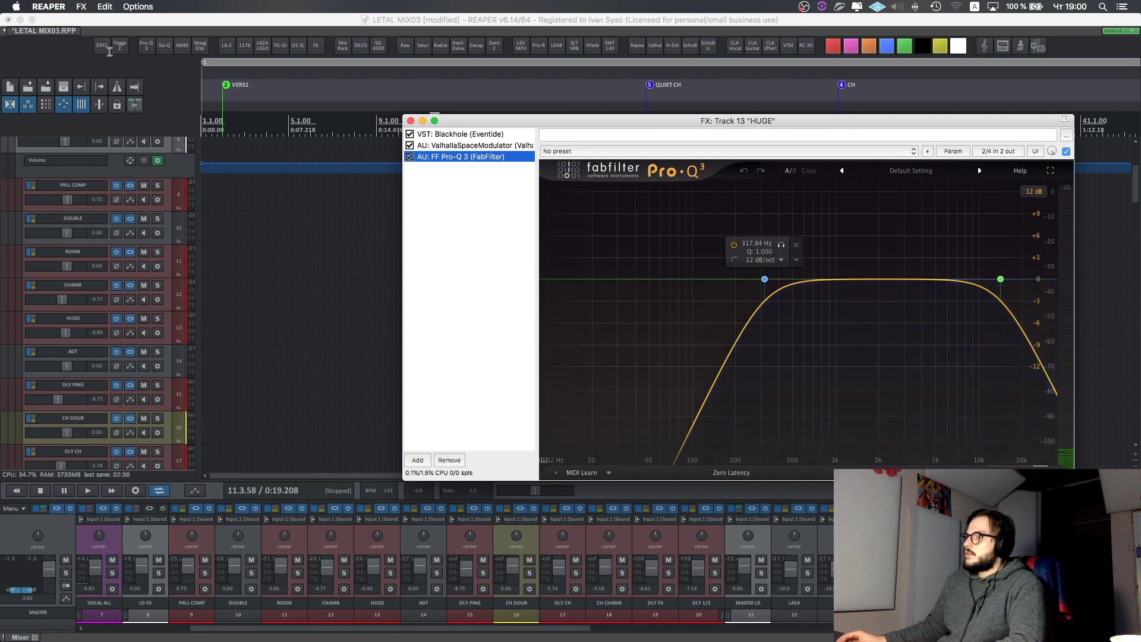
{"action": "left_click", "coordinate": [411, 121]}
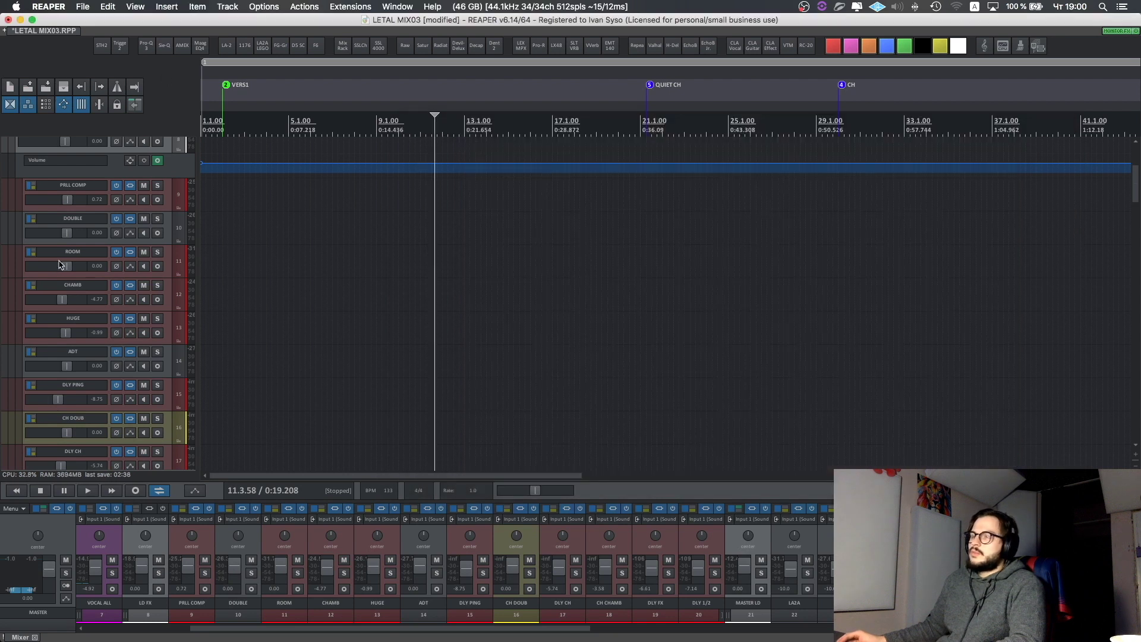
- Look over the lead vocal delay tracks, select DLY FX and examine its volume envelope around the VERS2 marker
{"action": "scroll", "coordinate": [279, 256], "scroll_direction": "down", "scroll_amount": 10}
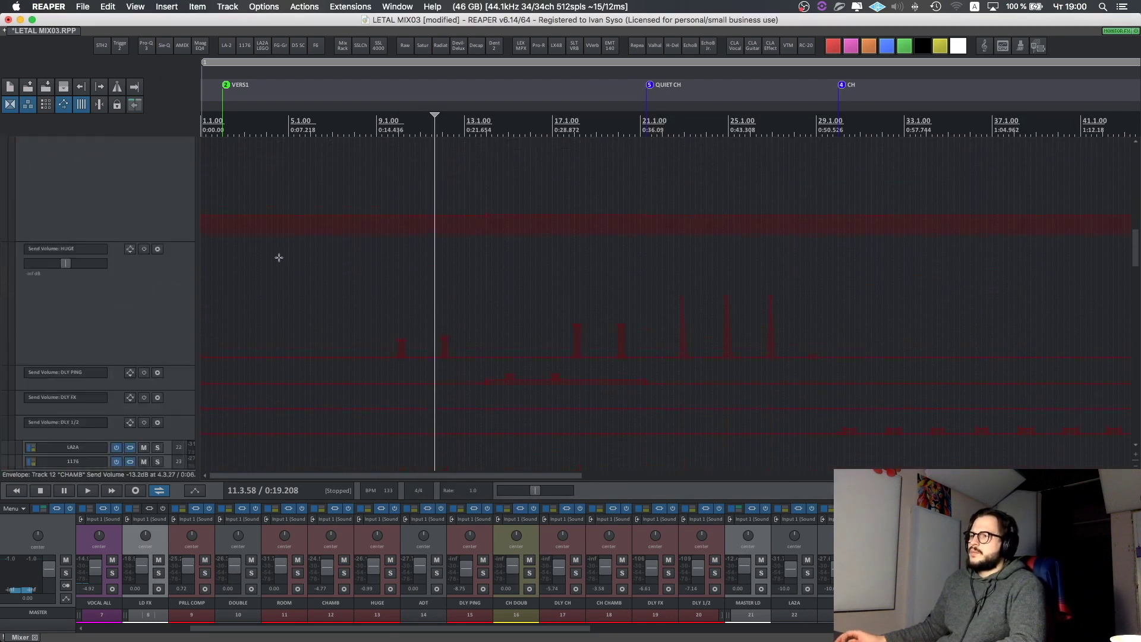
{"action": "scroll", "coordinate": [278, 257], "scroll_direction": "up", "scroll_amount": 8}
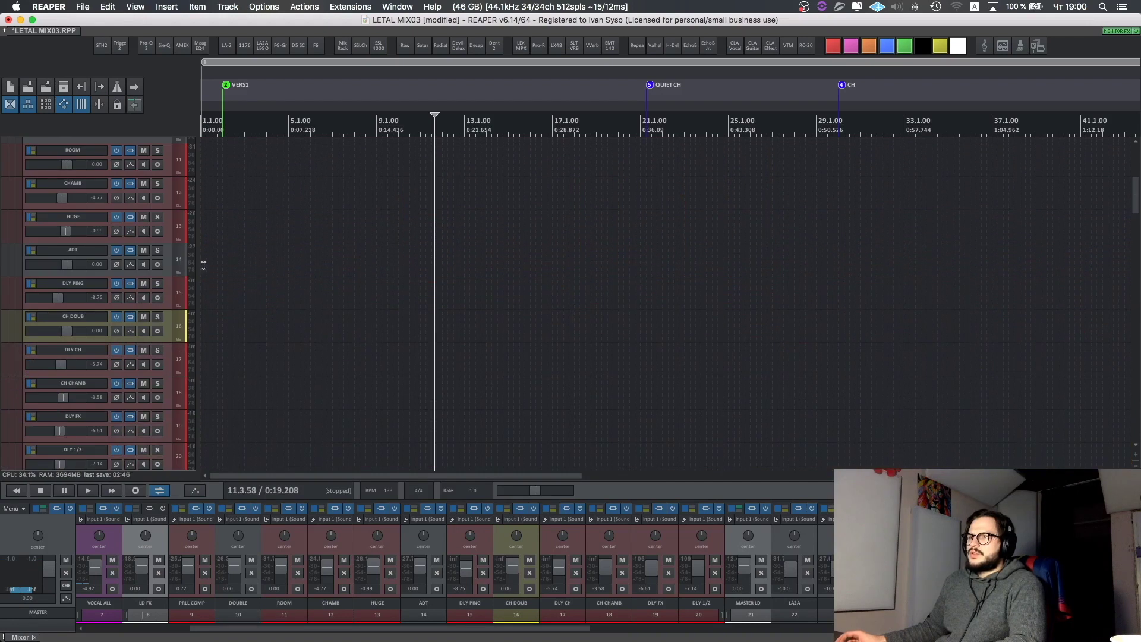
{"action": "left_click", "coordinate": [107, 292]}
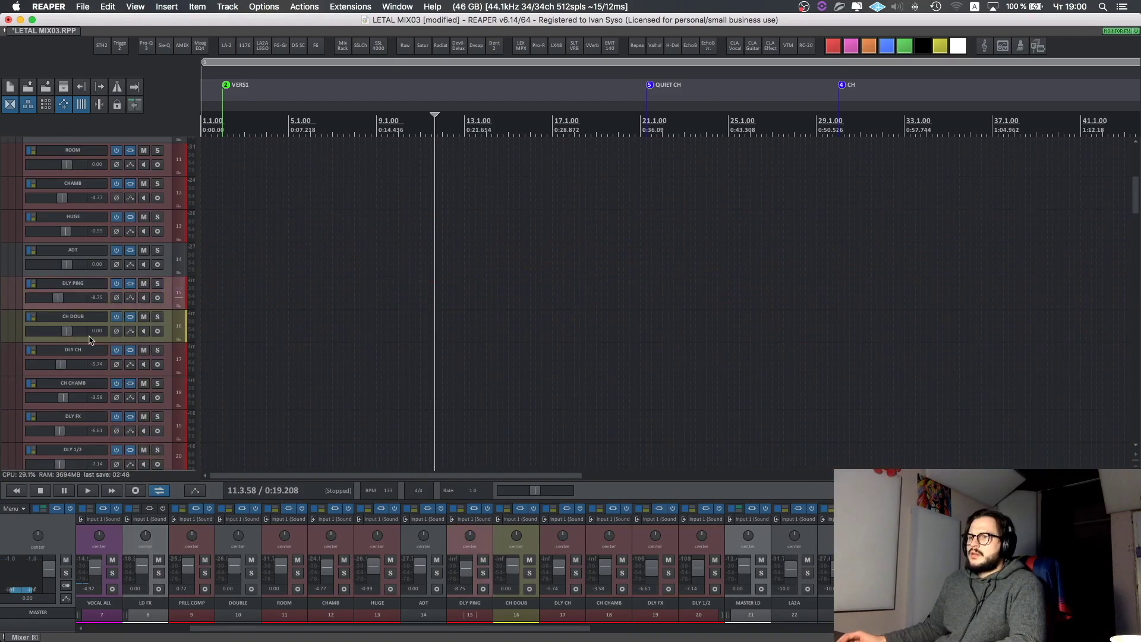
{"action": "left_click", "coordinate": [88, 355]}
{"action": "scroll", "coordinate": [273, 357], "scroll_direction": "down", "scroll_amount": 3}
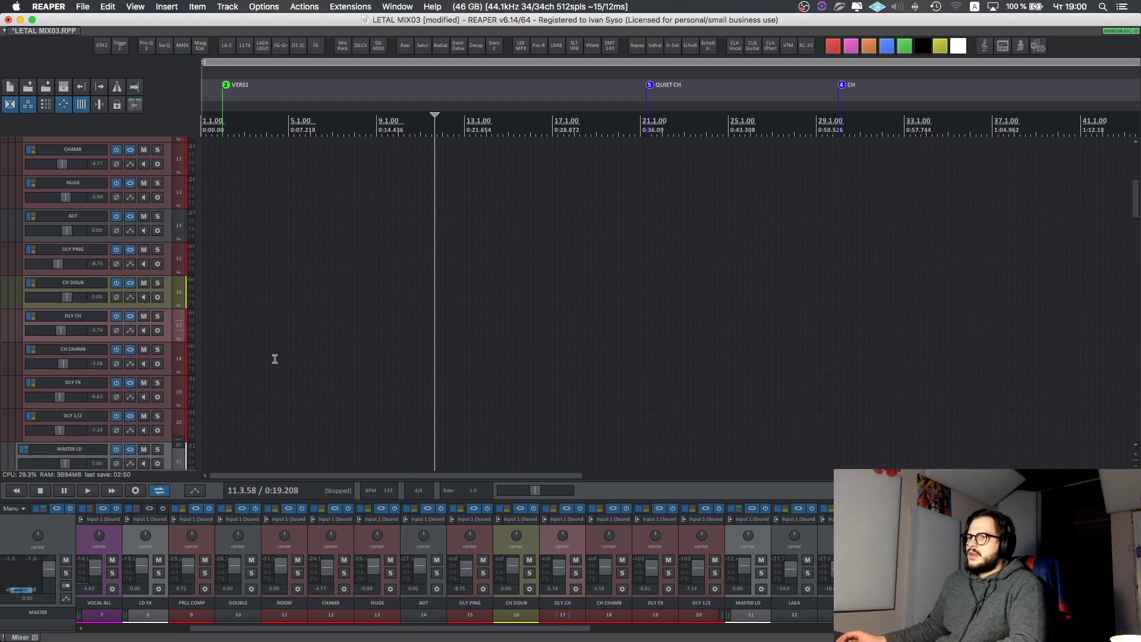
{"action": "left_click", "coordinate": [104, 397]}
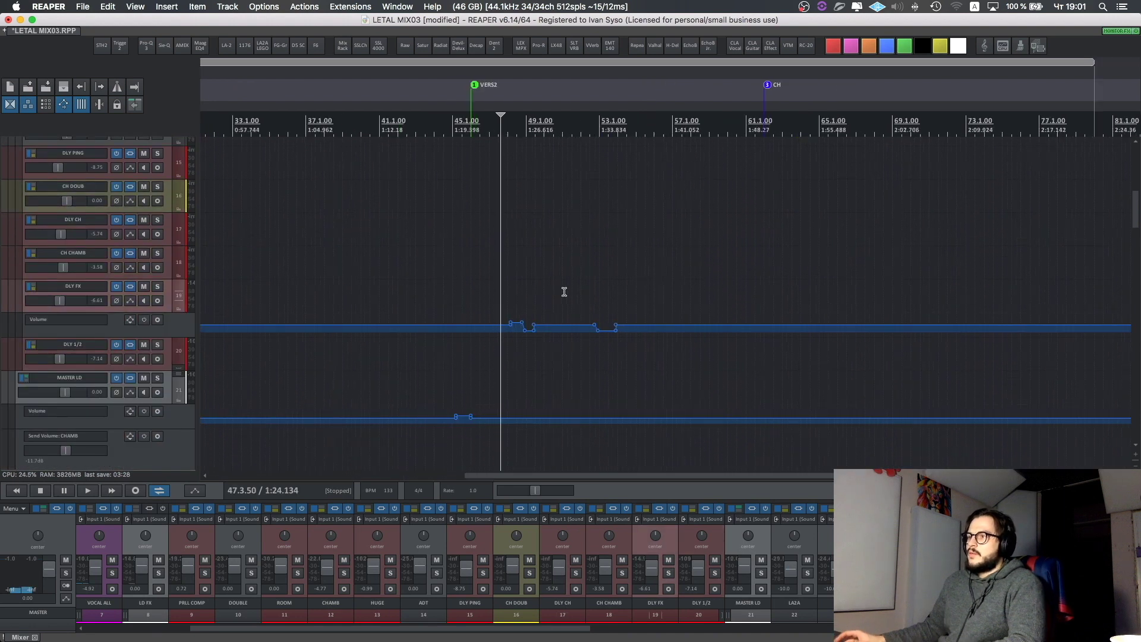
{"action": "scroll", "coordinate": [564, 291], "scroll_direction": "left", "scroll_amount": 10}
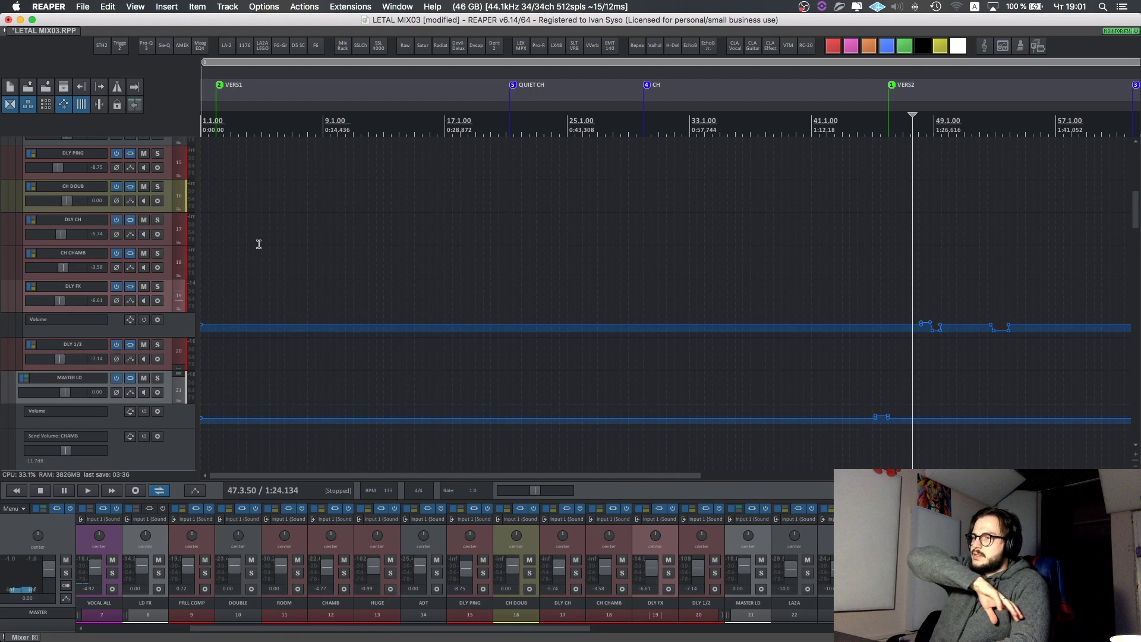
{"action": "scroll", "coordinate": [426, 255], "scroll_direction": "right", "scroll_amount": 5}
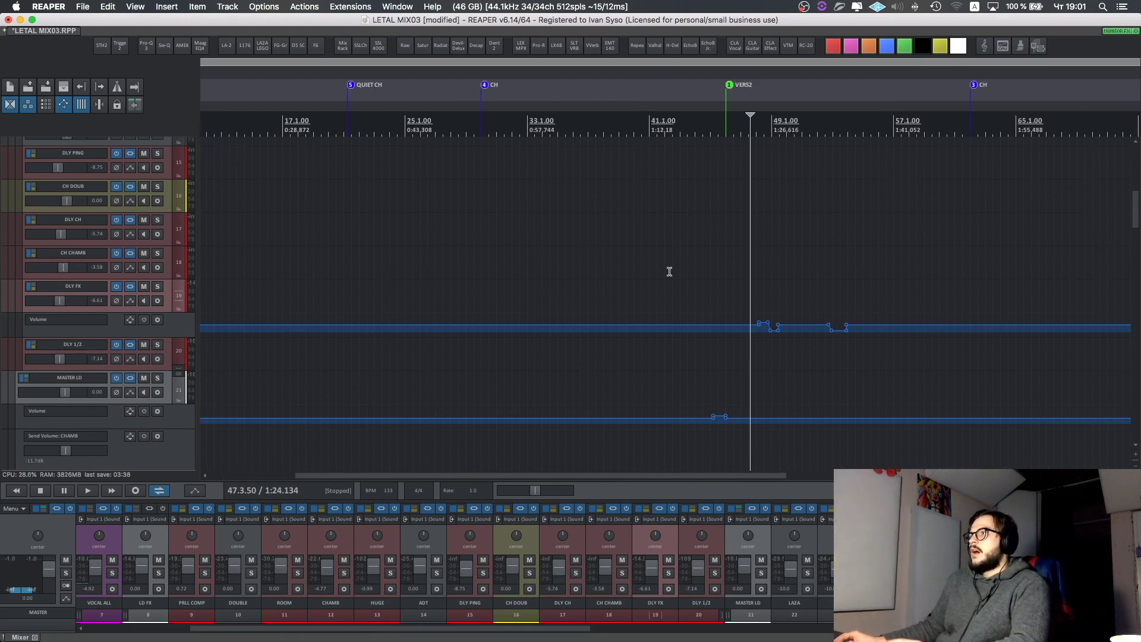
{"action": "scroll", "coordinate": [661, 242], "scroll_direction": "right", "scroll_amount": 2}
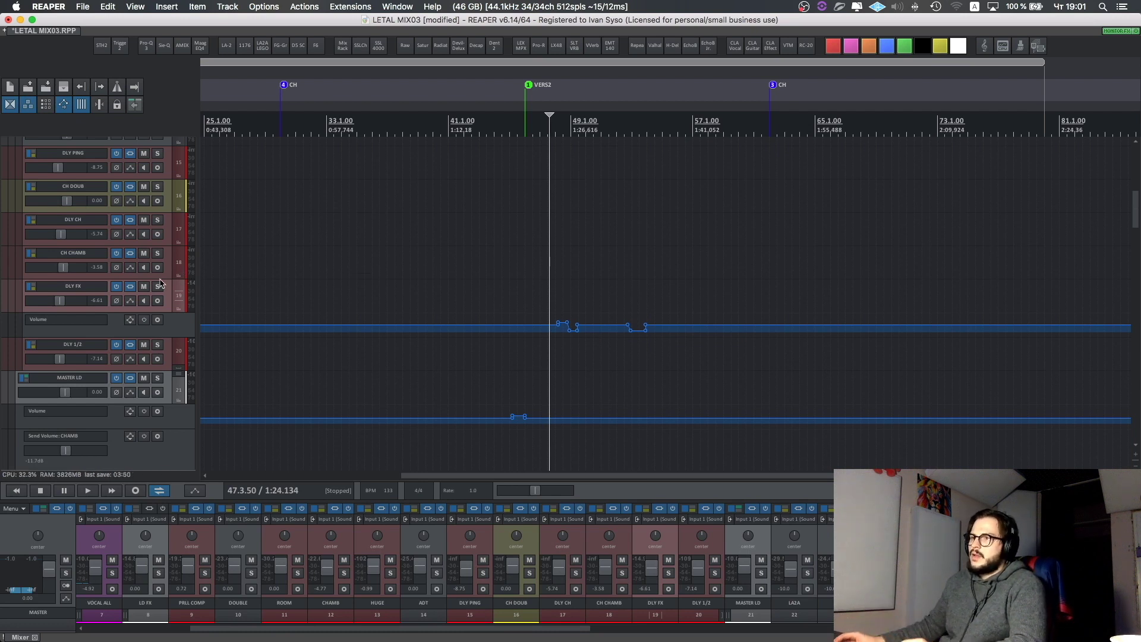
- View the EchoBoy Jr., ValhallaSpaceModulator and Devil-Loc Deluxe settings on the DLY FX track
{"action": "left_click", "coordinate": [131, 287]}
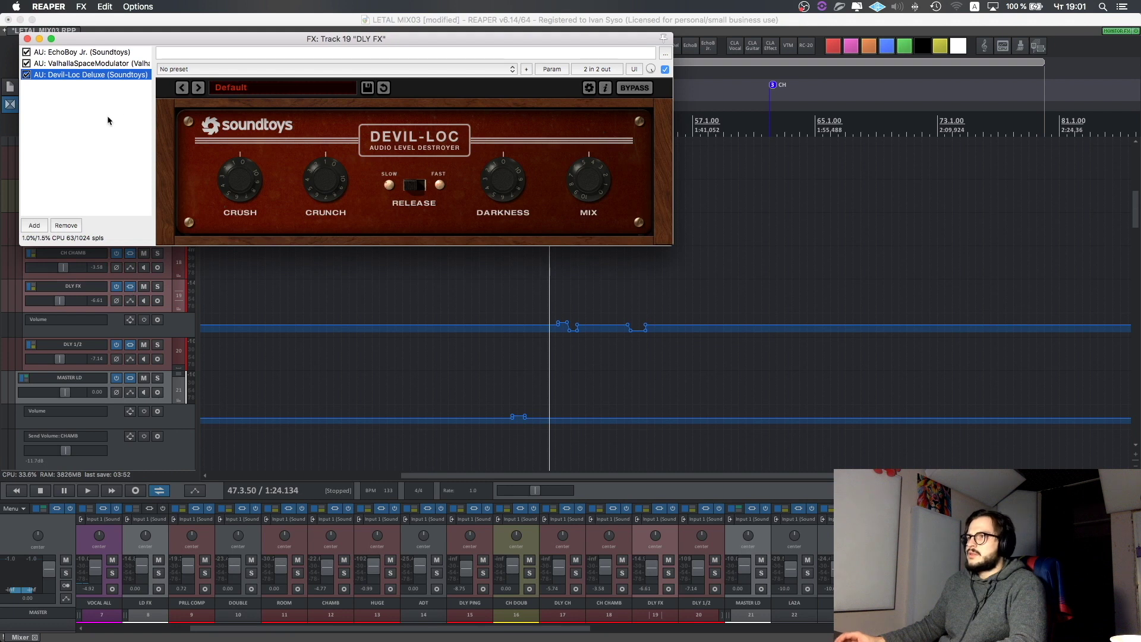
{"action": "left_click", "coordinate": [106, 53]}
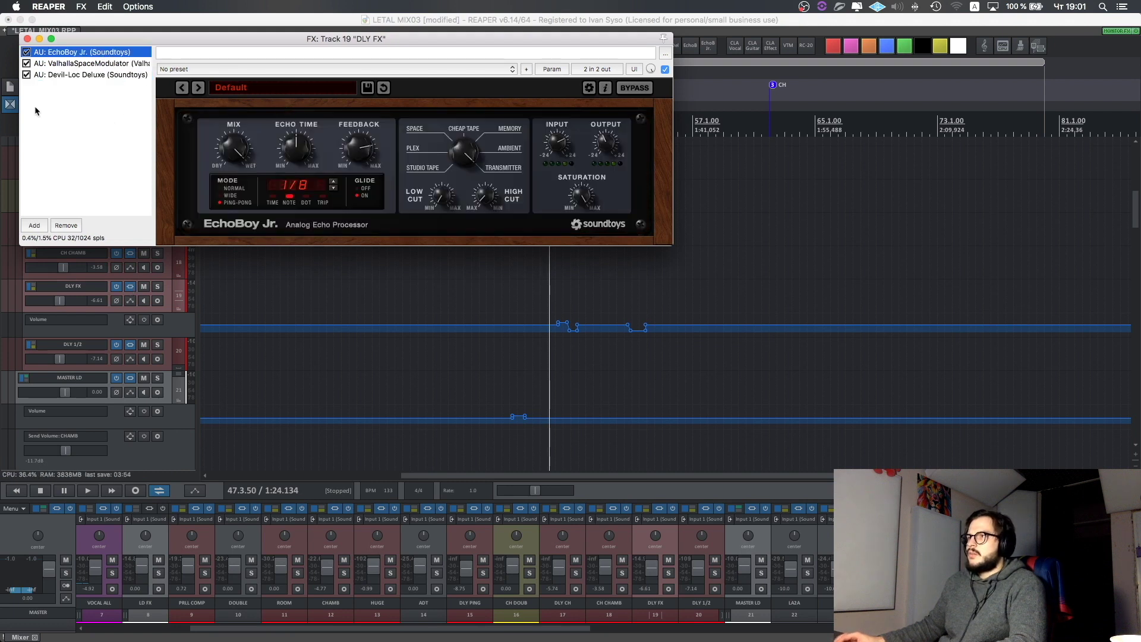
{"action": "left_click", "coordinate": [77, 63]}
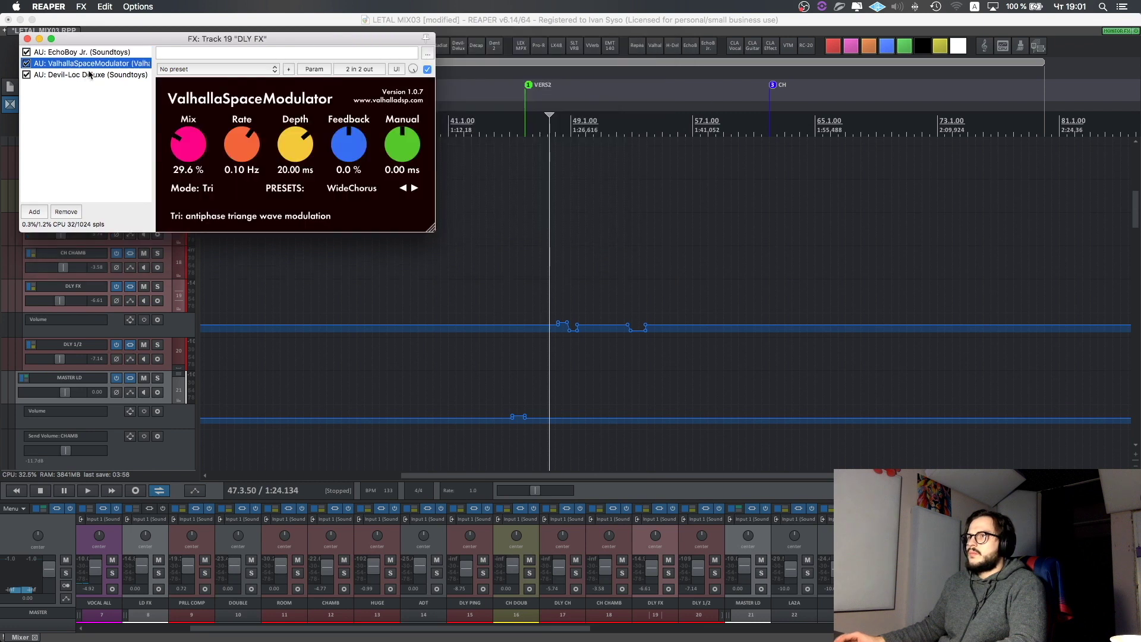
{"action": "left_click", "coordinate": [89, 75]}
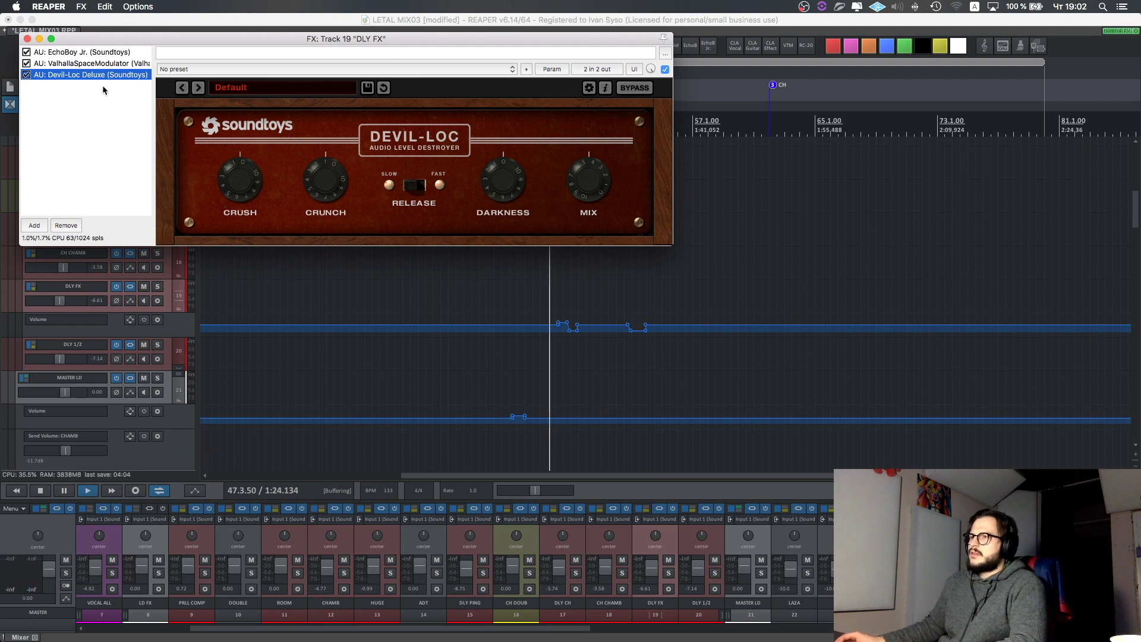
- Play the start of the second verse with all DLY FX effects on and again with Devil-Loc Deluxe and ValhallaSpaceModulator bypassed
{"action": "key", "text": "space"}
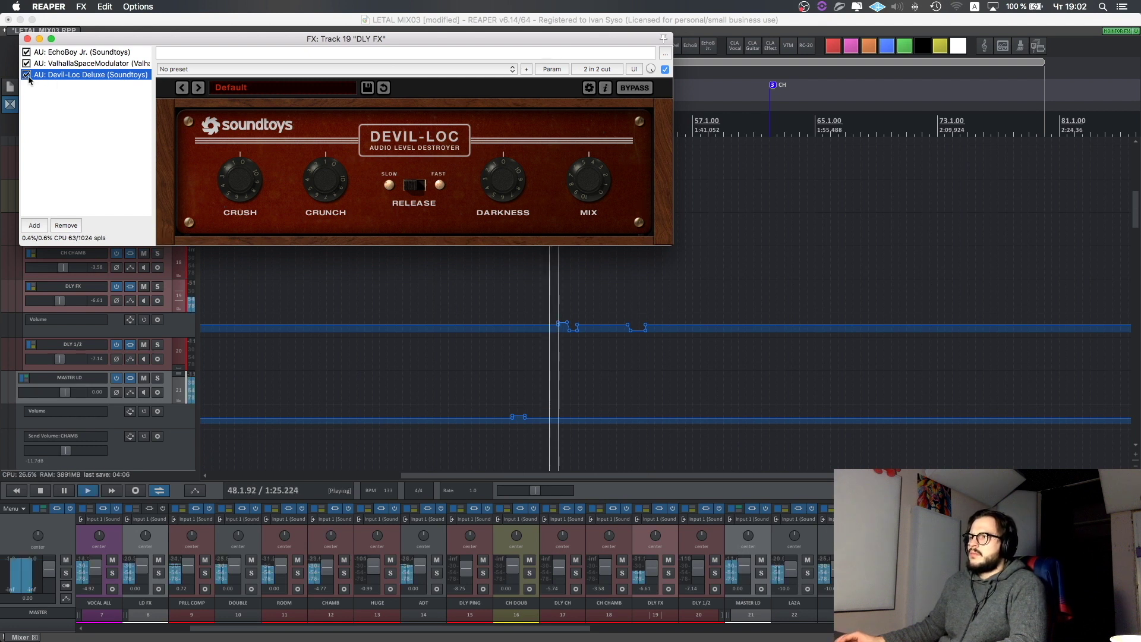
{"action": "key", "text": "space"}
{"action": "left_click", "coordinate": [26, 74]}
{"action": "left_click", "coordinate": [26, 63]}
{"action": "key", "text": "space"}
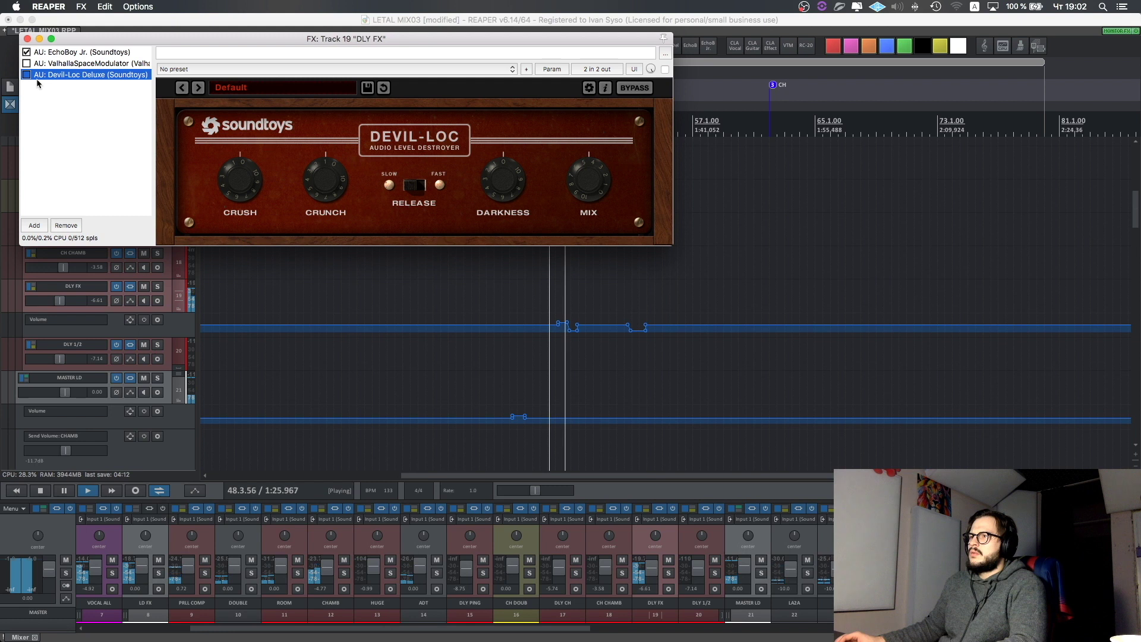
{"action": "key", "text": "space"}
- Re-enable Devil-Loc Deluxe and ValhallaSpaceModulator on DLY FX, replay the second-verse phrase and close the effects window
{"action": "left_click", "coordinate": [26, 72]}
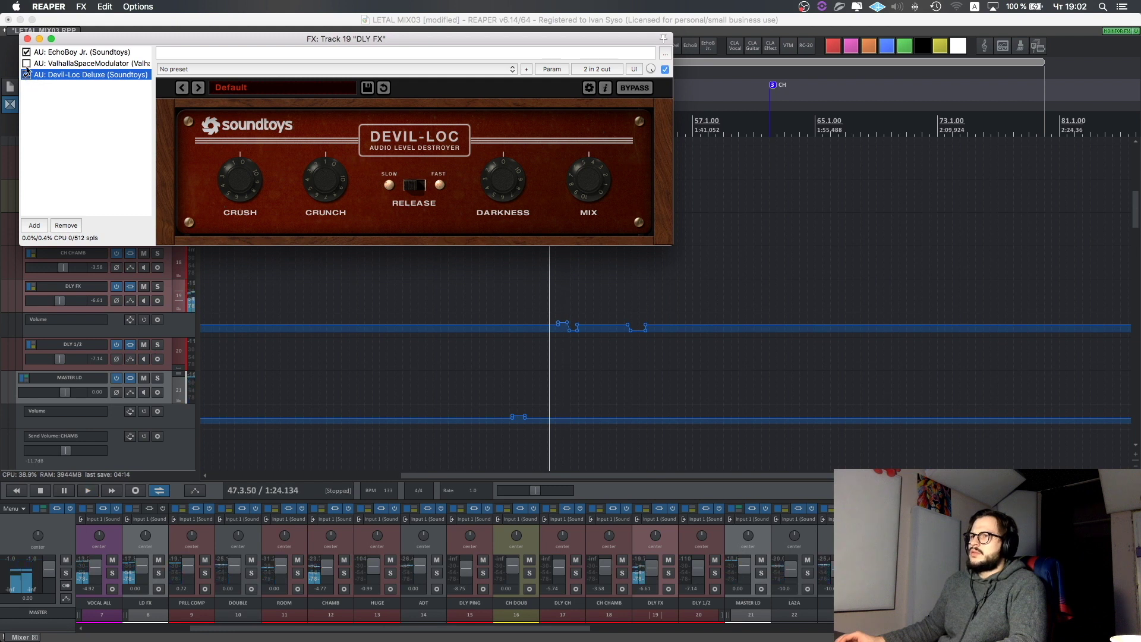
{"action": "left_click", "coordinate": [26, 63]}
{"action": "left_click", "coordinate": [90, 63]}
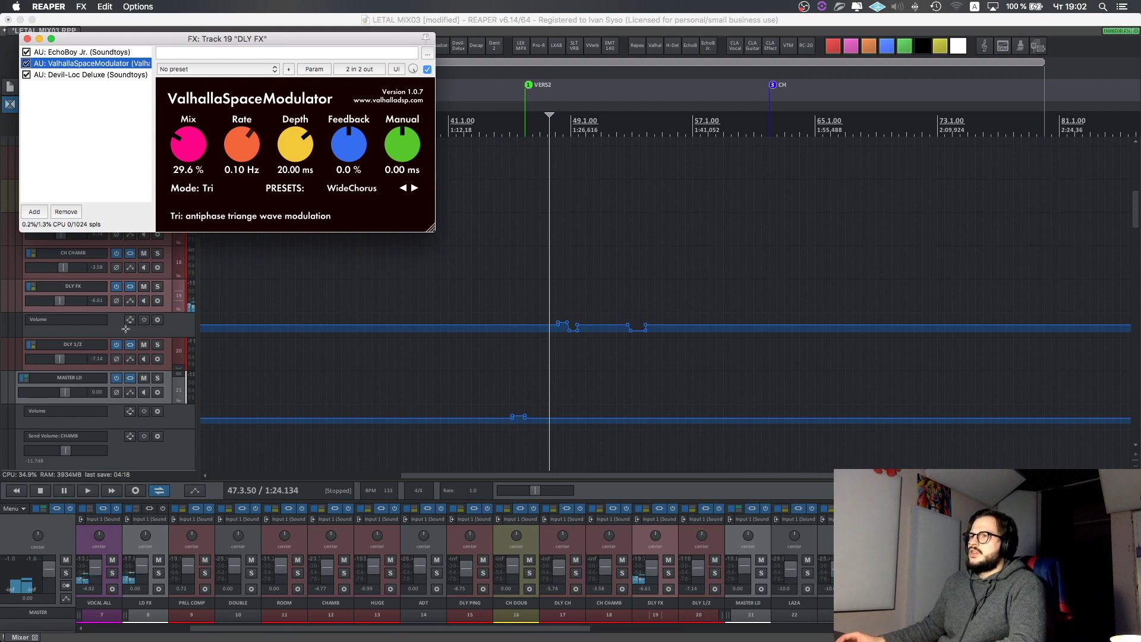
{"action": "key", "text": "space"}
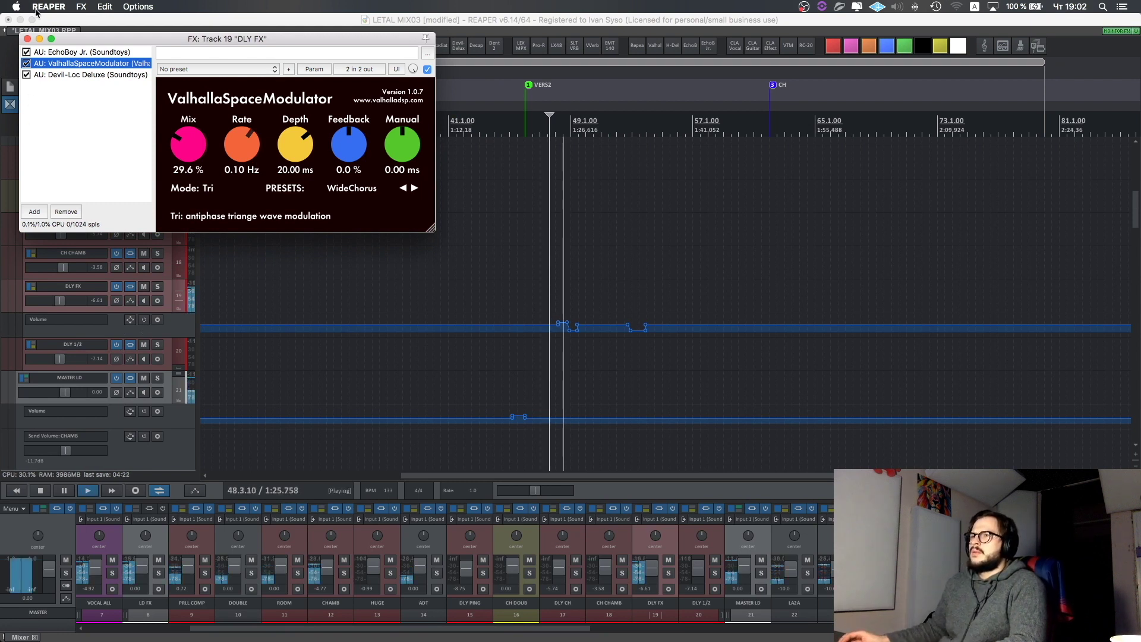
{"action": "left_click", "coordinate": [27, 38]}
{"action": "key", "text": "space"}
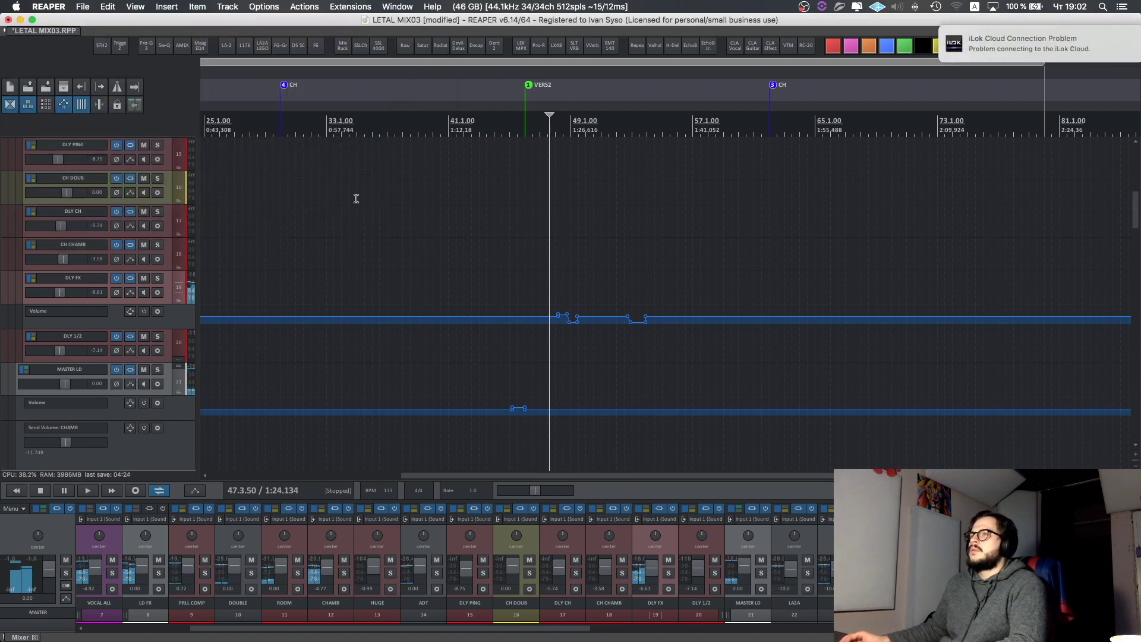
- Place the edit cursor at 29.3.07, just before the first-chorus peaks of MASTER LD's send volume to DLY 1/2
{"action": "scroll", "coordinate": [614, 344], "scroll_direction": "down", "scroll_amount": 10}
{"action": "scroll", "coordinate": [584, 339], "scroll_direction": "left", "scroll_amount": 4}
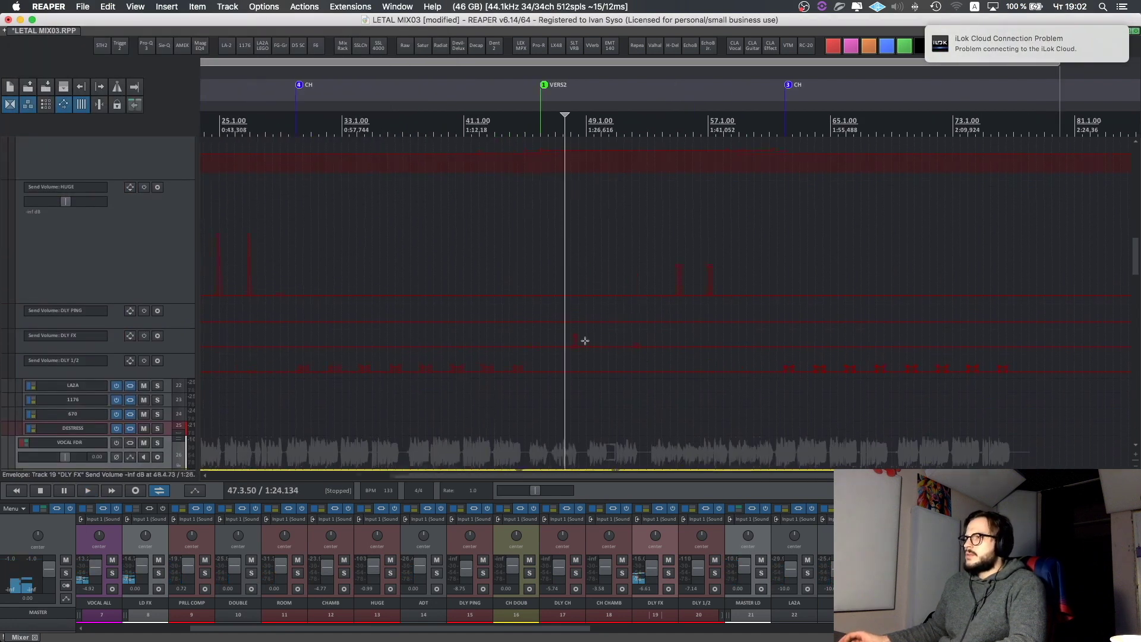
{"action": "left_click", "coordinate": [361, 365]}
{"action": "scroll", "coordinate": [308, 352], "scroll_direction": "down", "scroll_amount": 2}
{"action": "scroll", "coordinate": [308, 352], "scroll_direction": "right", "scroll_amount": 1}
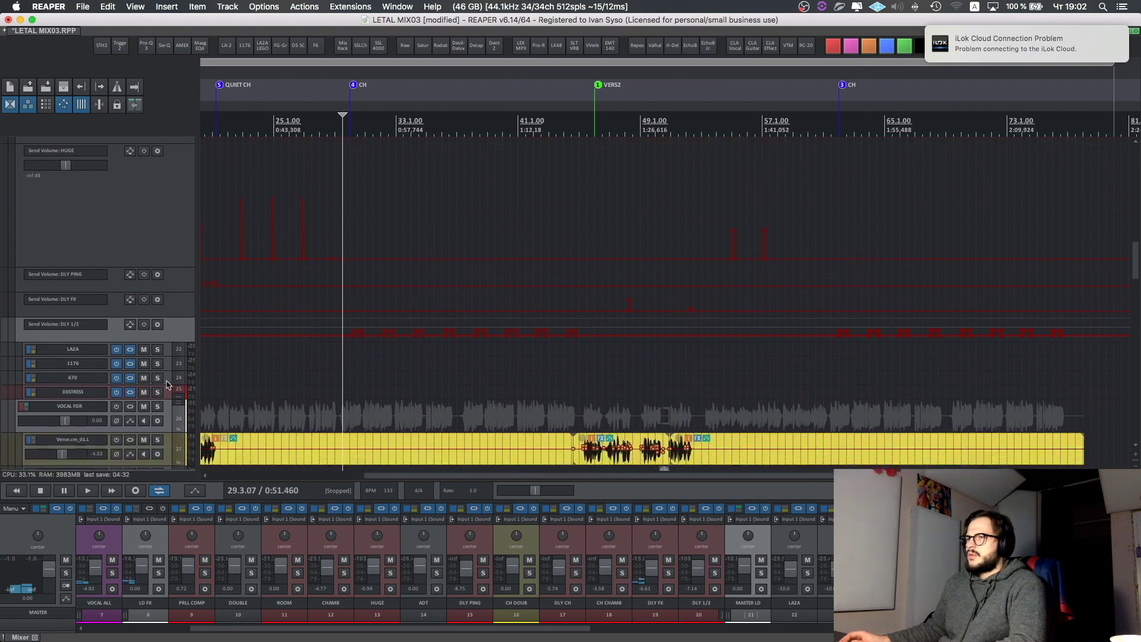
- Play the first chorus and solo the MASTER LD track
{"action": "scroll", "coordinate": [202, 359], "scroll_direction": "up", "scroll_amount": 10}
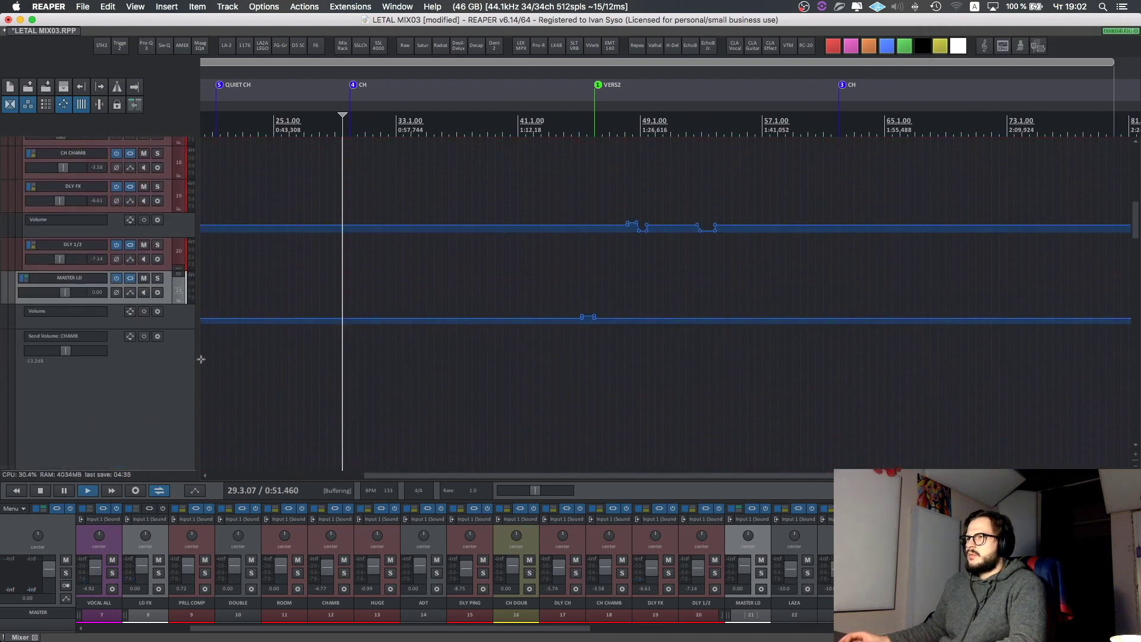
{"action": "key", "text": "space"}
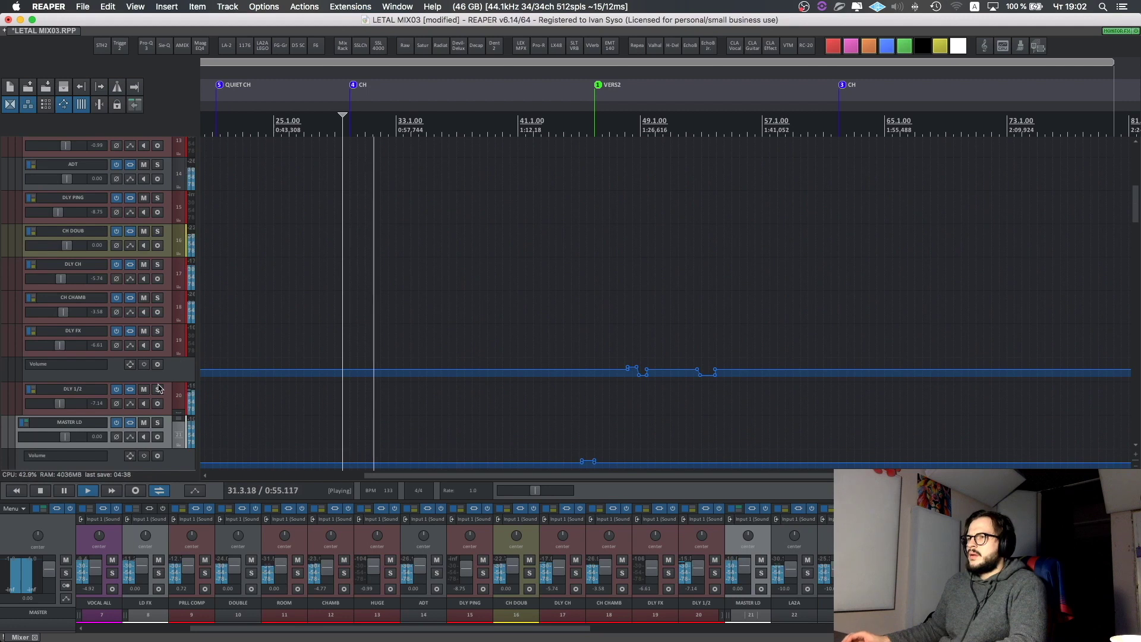
{"action": "left_click", "coordinate": [157, 422]}
- View the Delay ETERNITY, ValhallaSupermassive and ValhallaSpaceModulator settings on the DLY 1/2 track and stop playback
{"action": "left_click", "coordinate": [130, 389]}
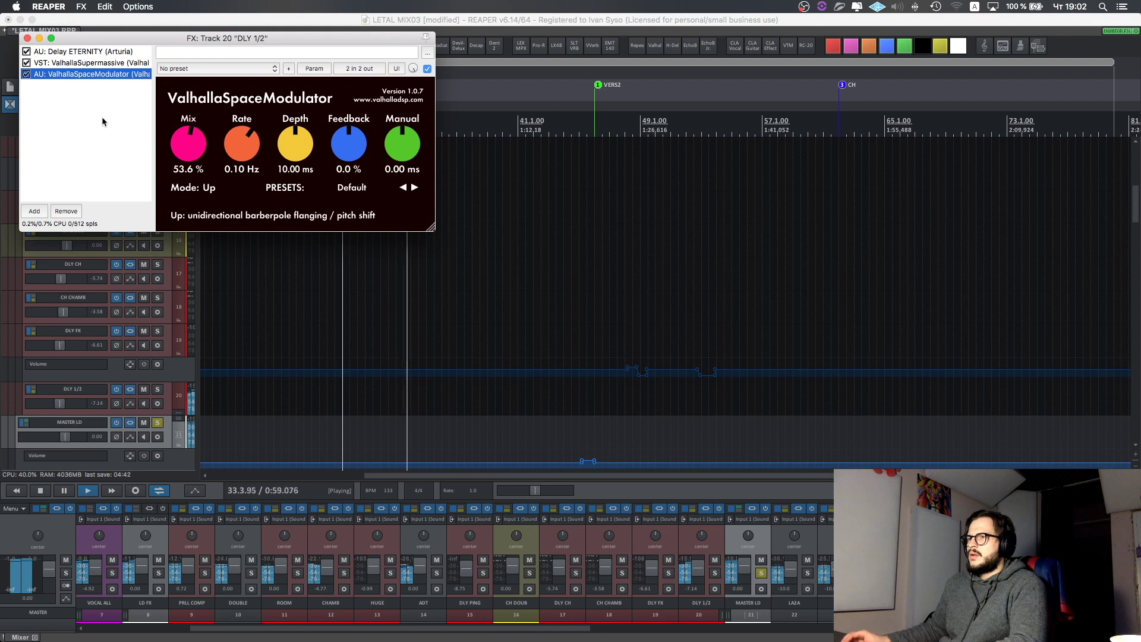
{"action": "left_click", "coordinate": [100, 52]}
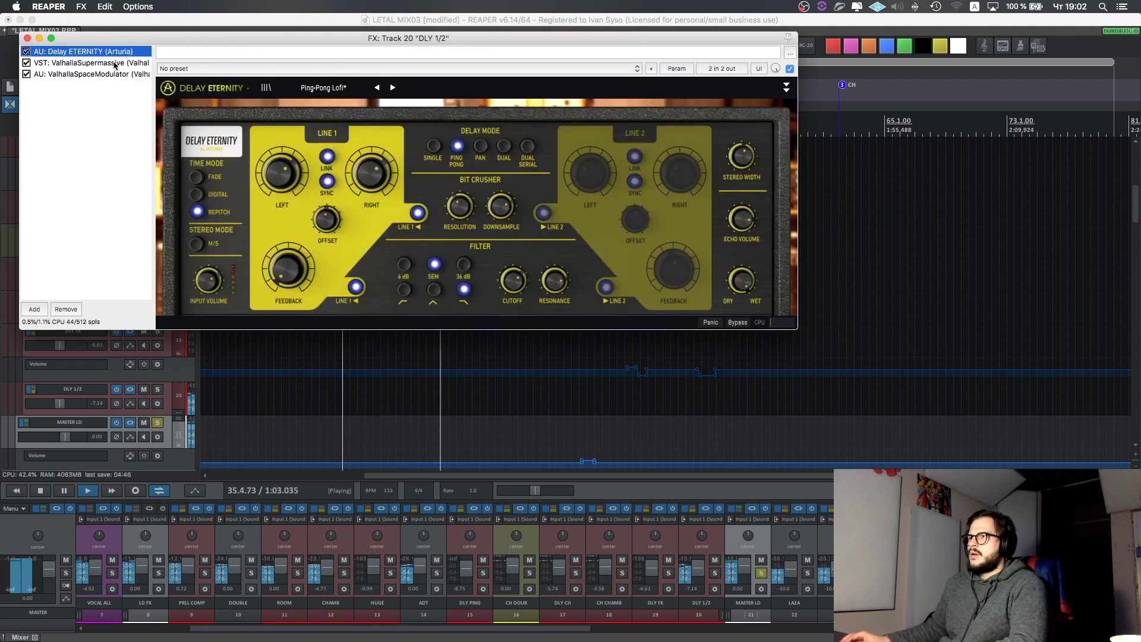
{"action": "key", "text": "space"}
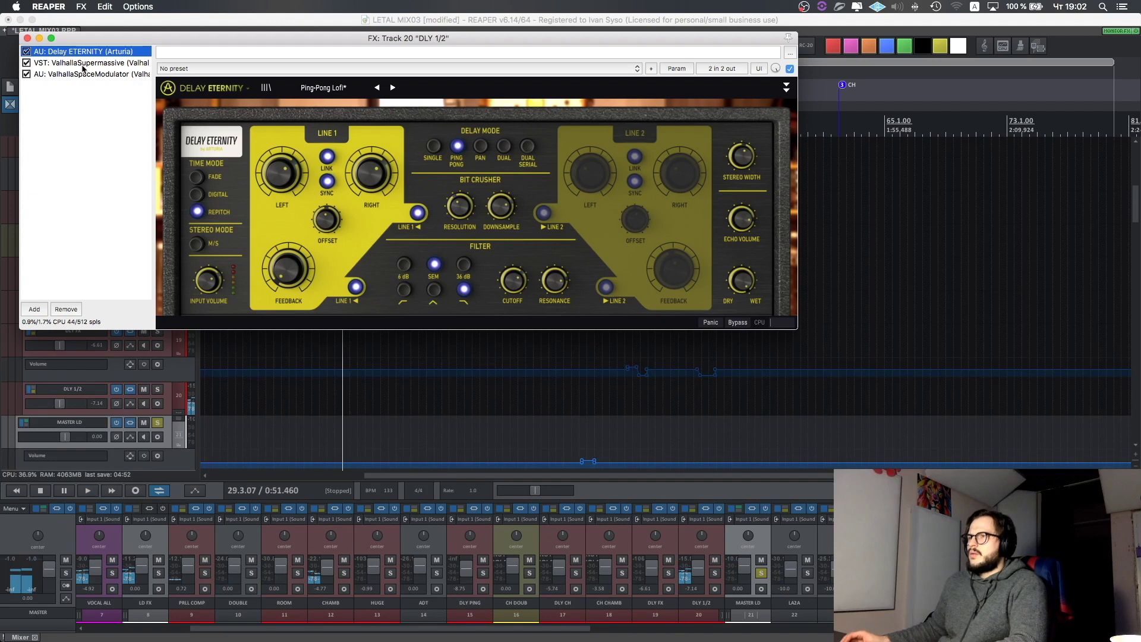
{"action": "left_click", "coordinate": [115, 65]}
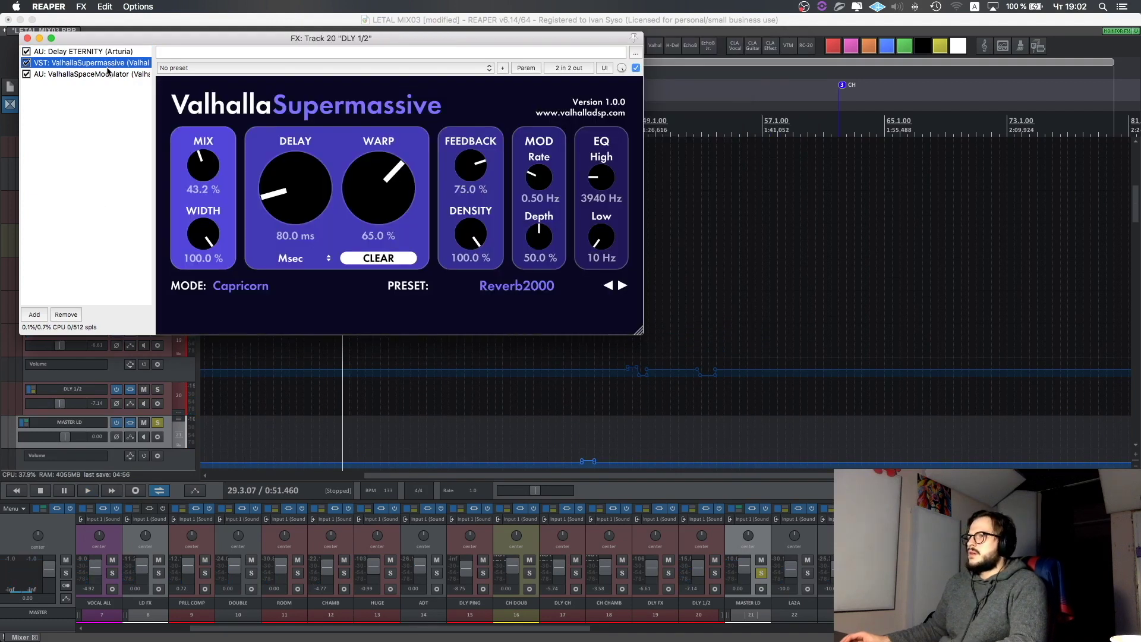
{"action": "left_click", "coordinate": [99, 73]}
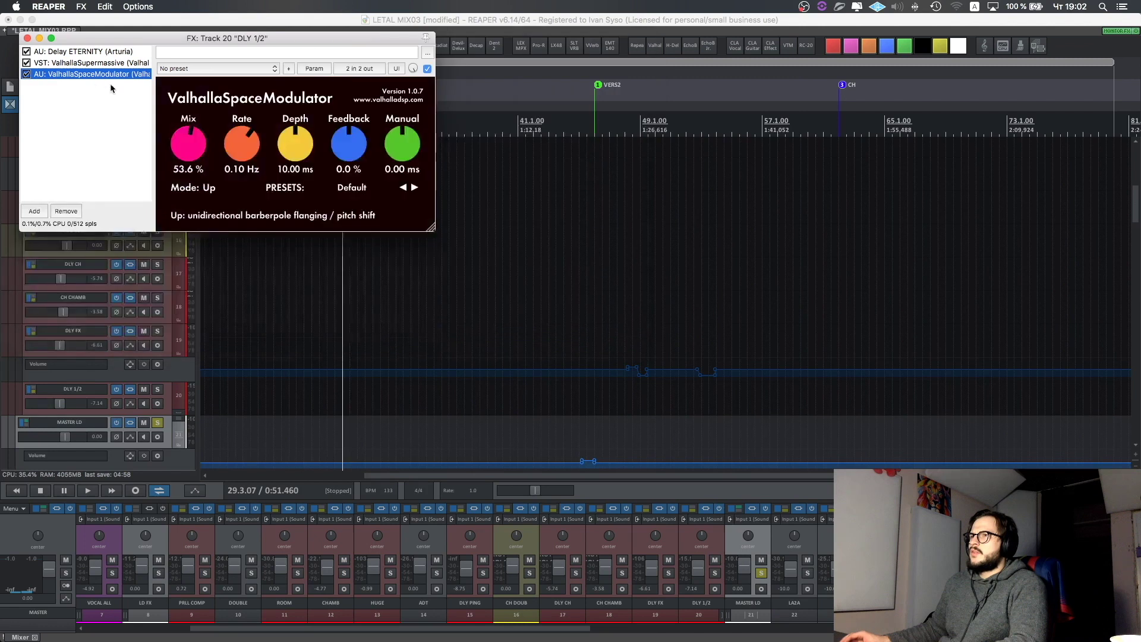
{"action": "left_click", "coordinate": [112, 54]}
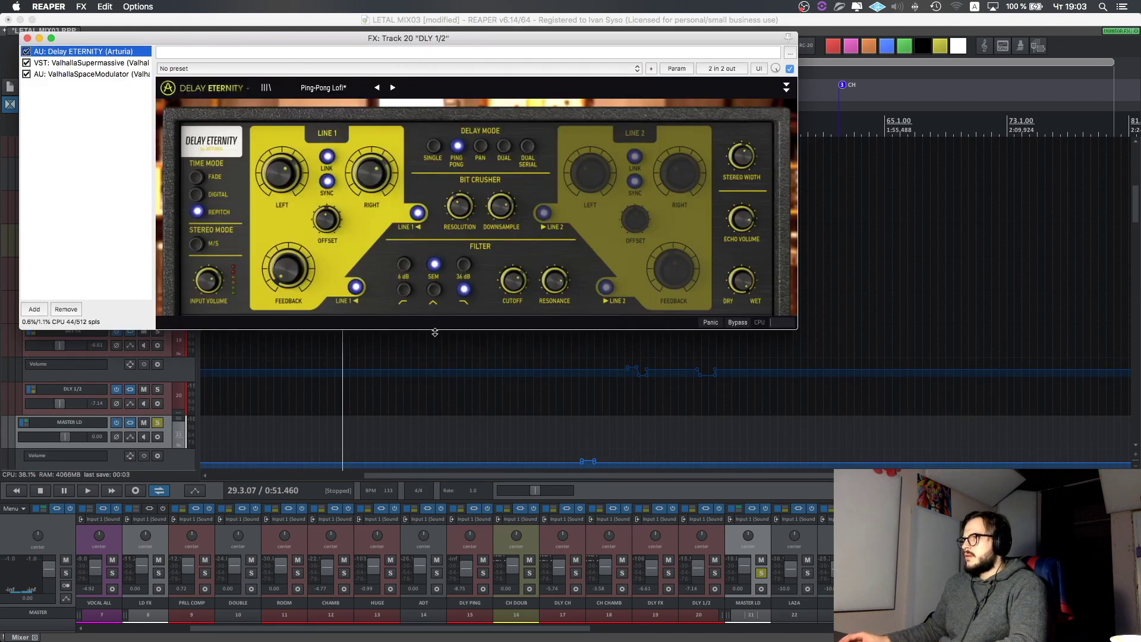
- Replay the soloed lead vocal's first chorus with its half-note delay, close the DLY 1/2 effects window and return to the effect tracks
{"action": "key", "text": "space"}
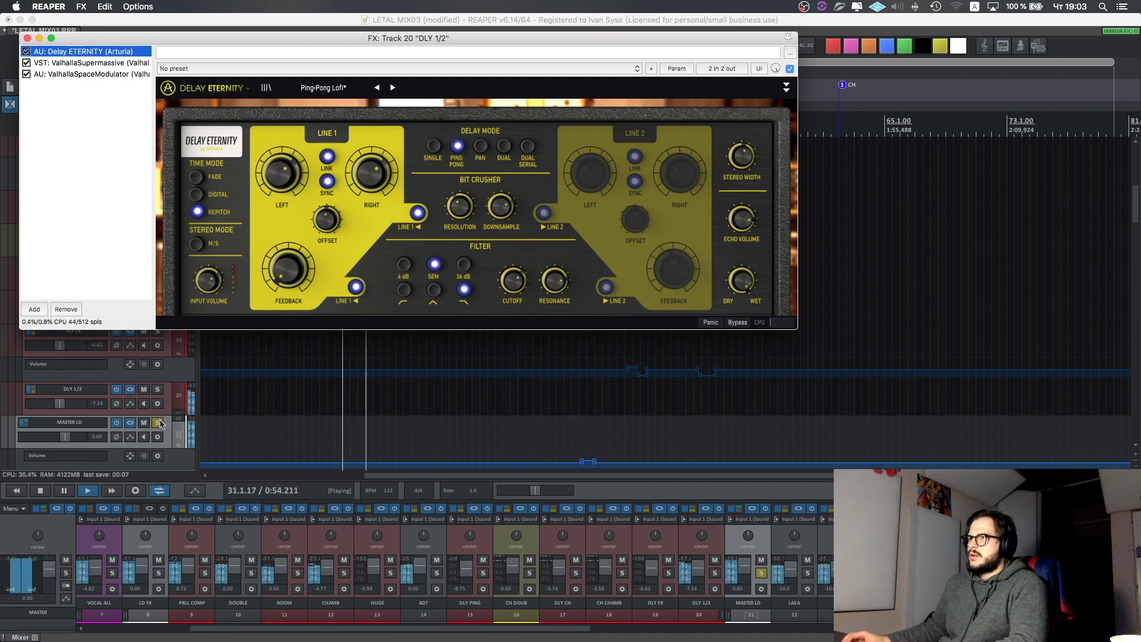
{"action": "key", "text": "space"}
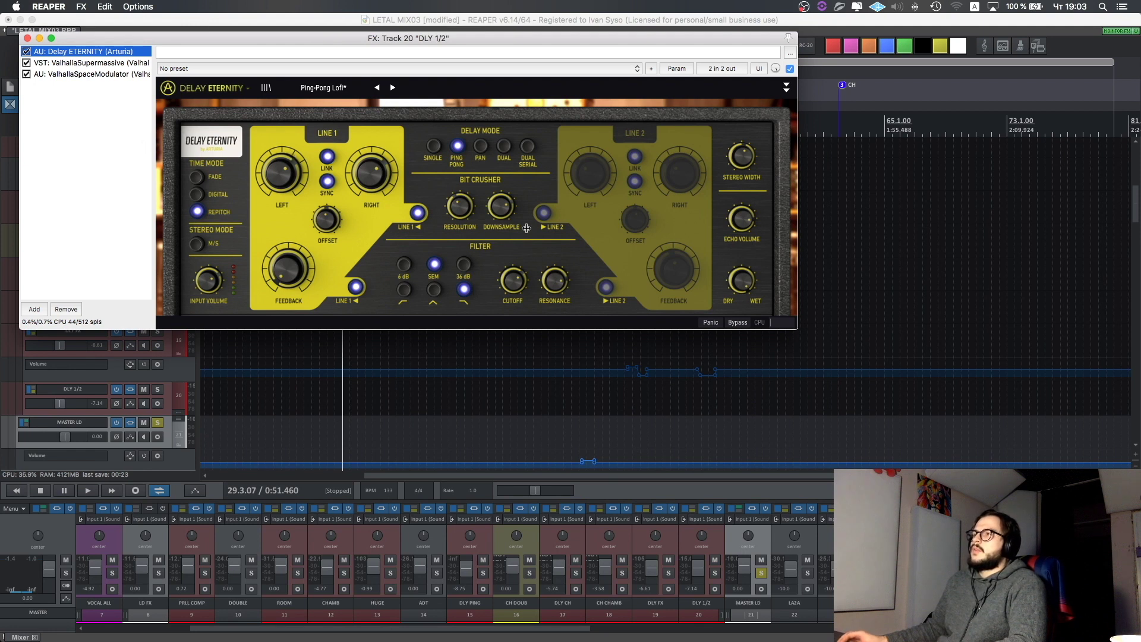
{"action": "left_click", "coordinate": [26, 38]}
{"action": "scroll", "coordinate": [390, 336], "scroll_direction": "down", "scroll_amount": 6}
{"action": "scroll", "coordinate": [390, 336], "scroll_direction": "up", "scroll_amount": 10}
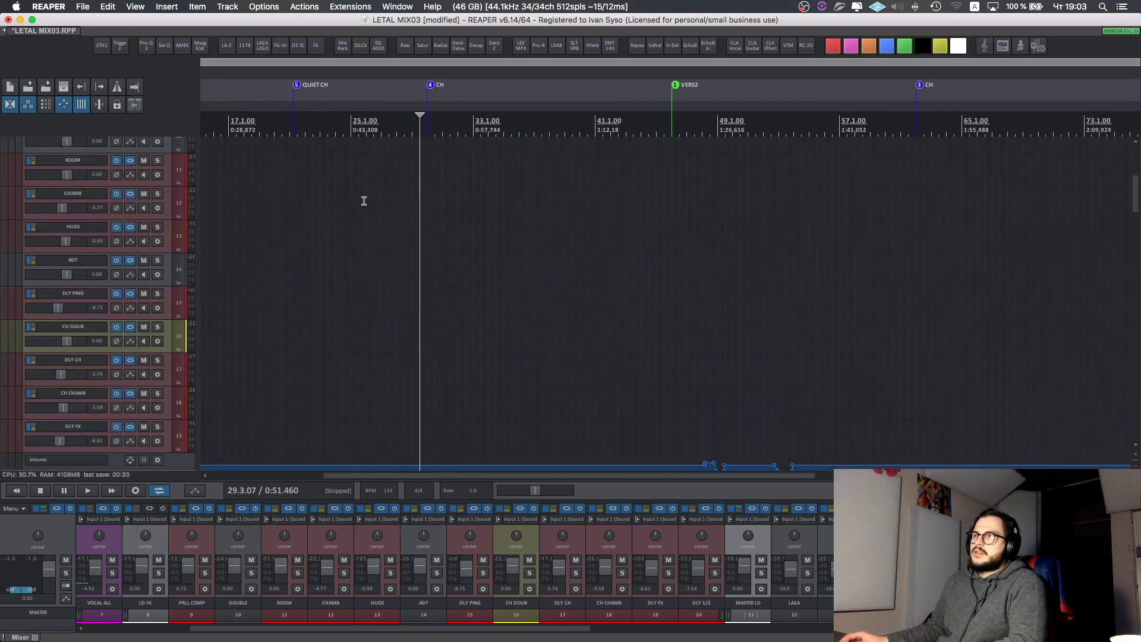
- Solo the CH DOUB track, play the first chorus through it, stop and open its Doubler4 settings
{"action": "left_click", "coordinate": [68, 325]}
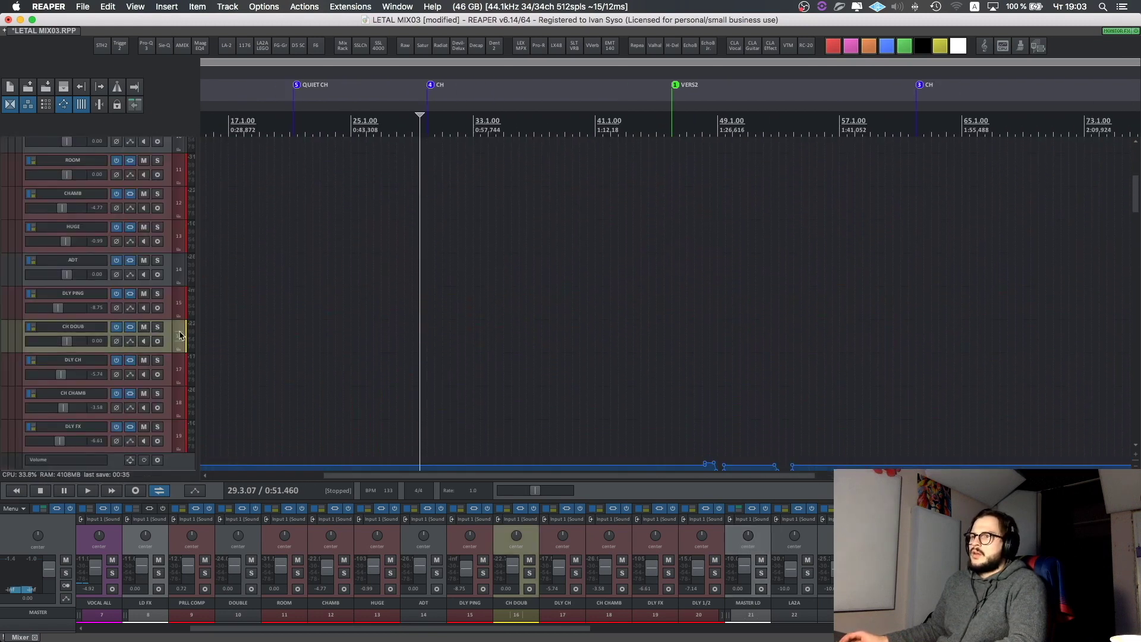
{"action": "left_click", "coordinate": [157, 328]}
{"action": "key", "text": "space"}
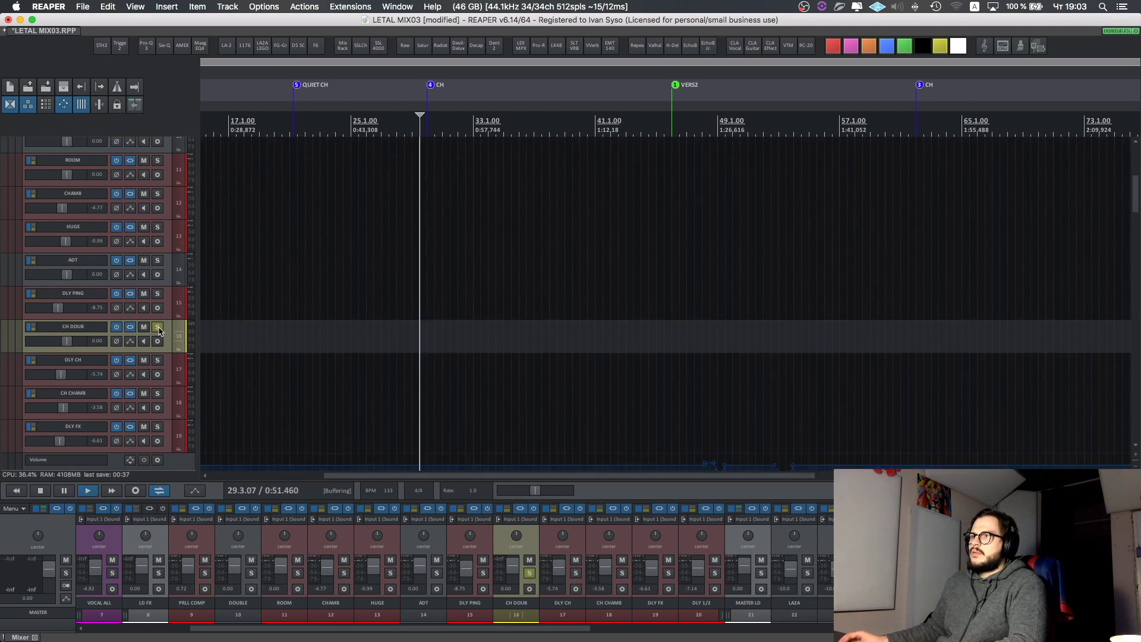
{"action": "key", "text": "space"}
{"action": "left_click", "coordinate": [130, 327]}
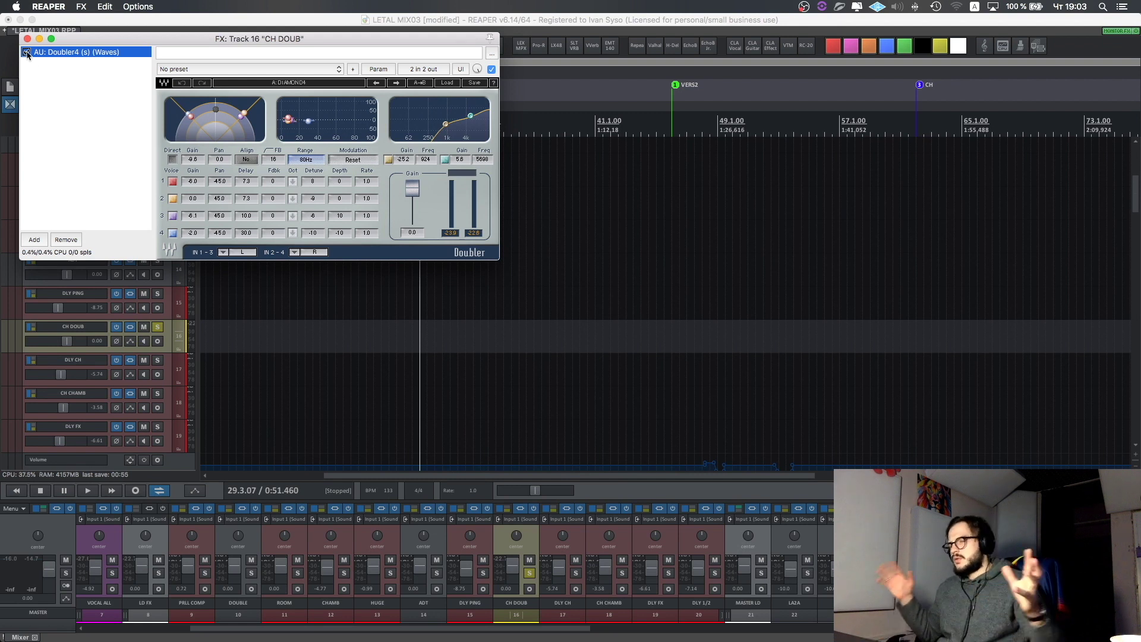
- Replay the chorus and unsolo CH DOUB to compare with the full mix, stop and close the Doubler4 window
{"action": "key", "text": "space"}
{"action": "left_click", "coordinate": [156, 328]}
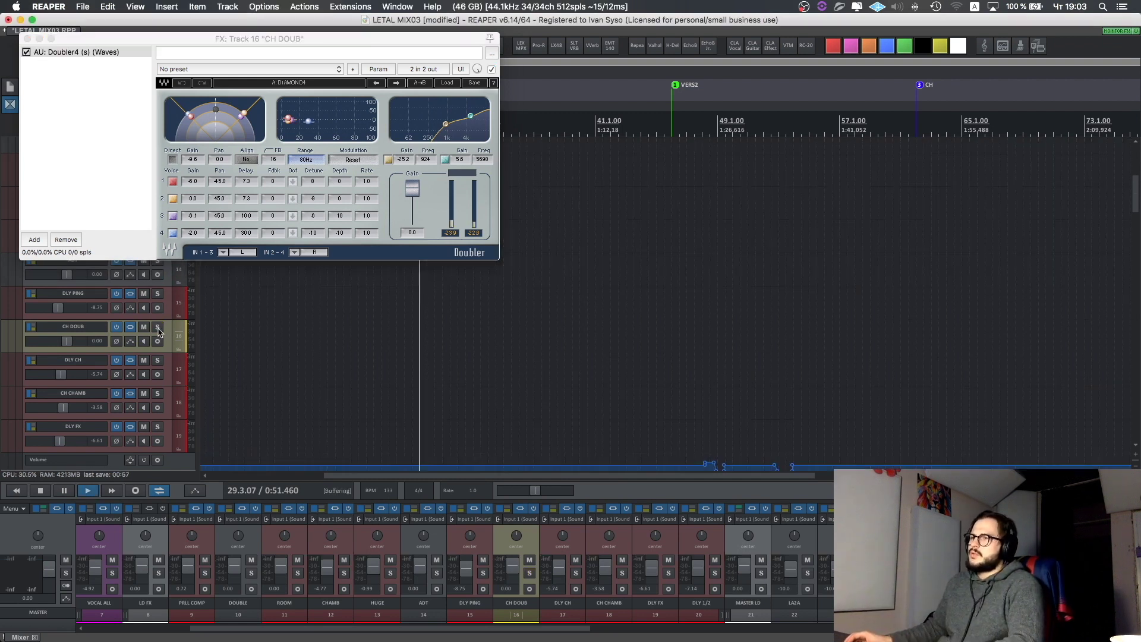
{"action": "key", "text": "space"}
{"action": "left_click", "coordinate": [27, 38]}
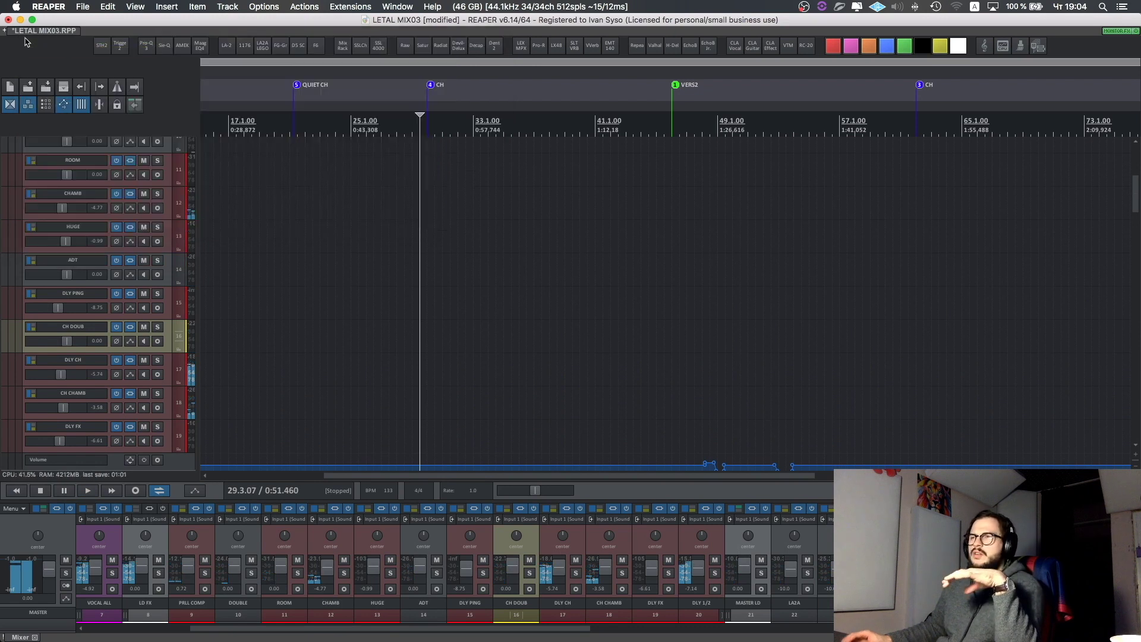
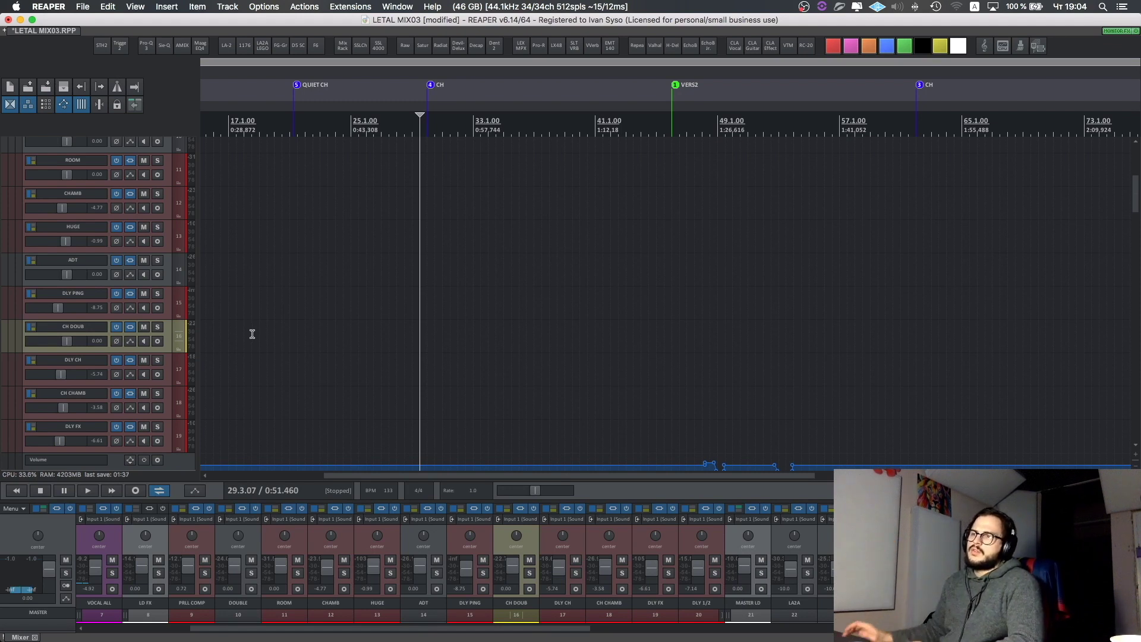
- Select the CH CHAMB track and open its effect chain to view the Altiverb 7 L480 reverb settings
{"action": "scroll", "coordinate": [276, 336], "scroll_direction": "left", "scroll_amount": 5}
{"action": "scroll", "coordinate": [276, 335], "scroll_direction": "right", "scroll_amount": 4}
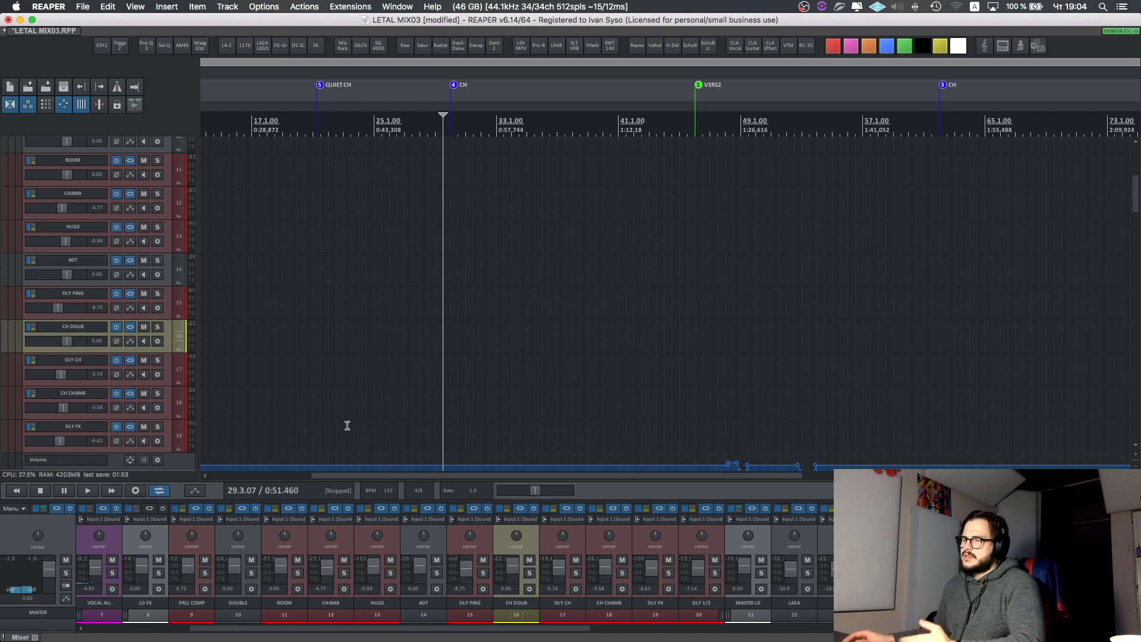
{"action": "scroll", "coordinate": [196, 371], "scroll_direction": "down", "scroll_amount": 1}
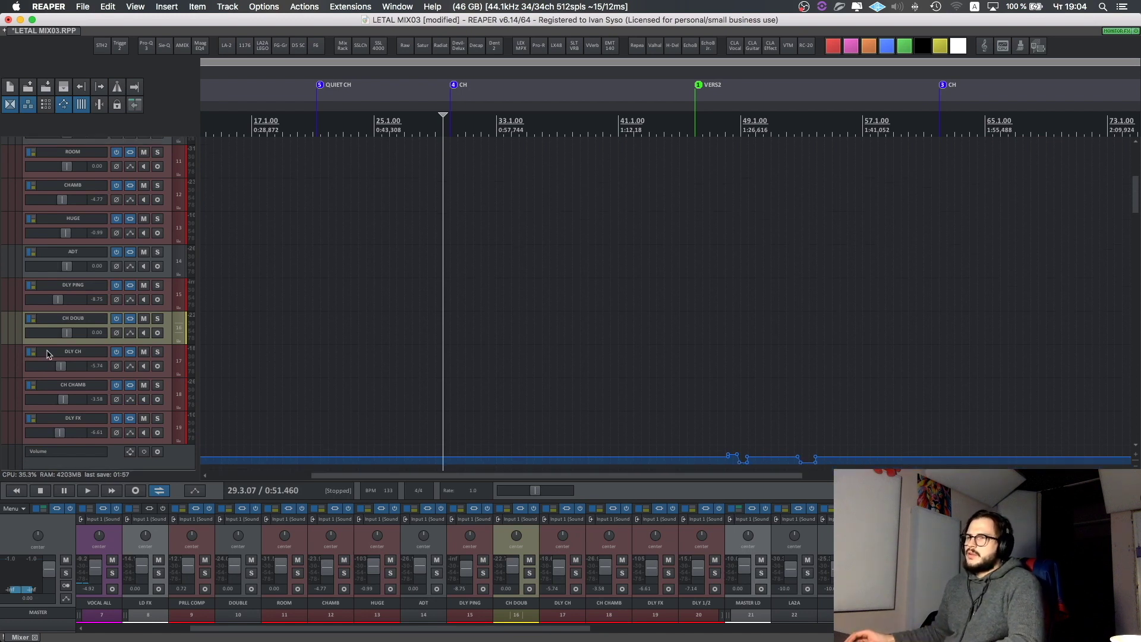
{"action": "left_click", "coordinate": [83, 387]}
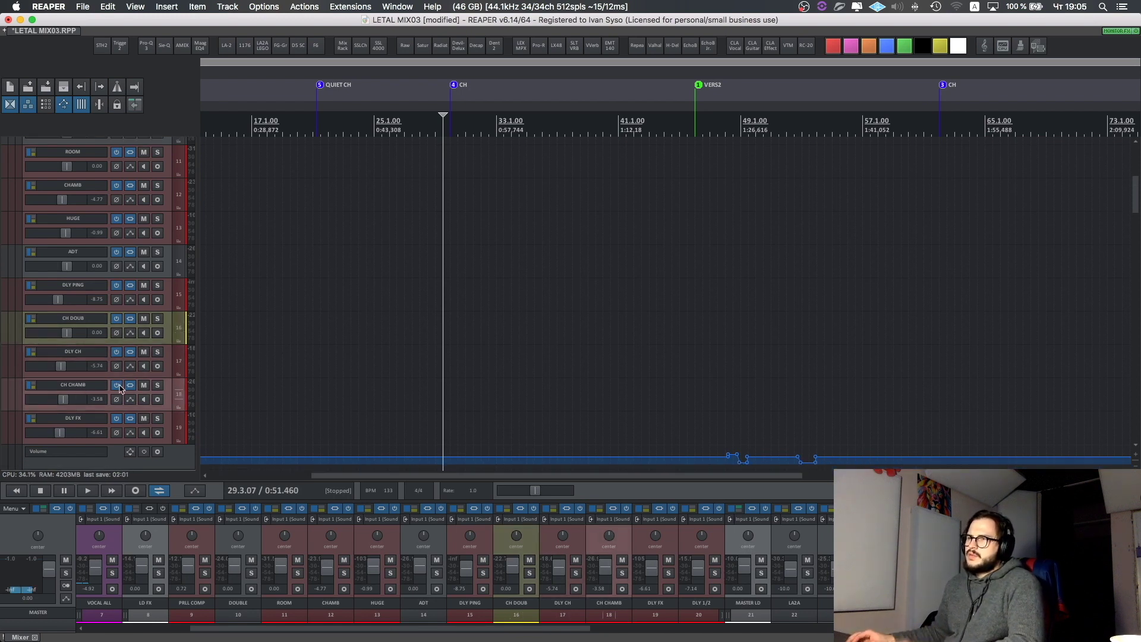
{"action": "left_click", "coordinate": [130, 385]}
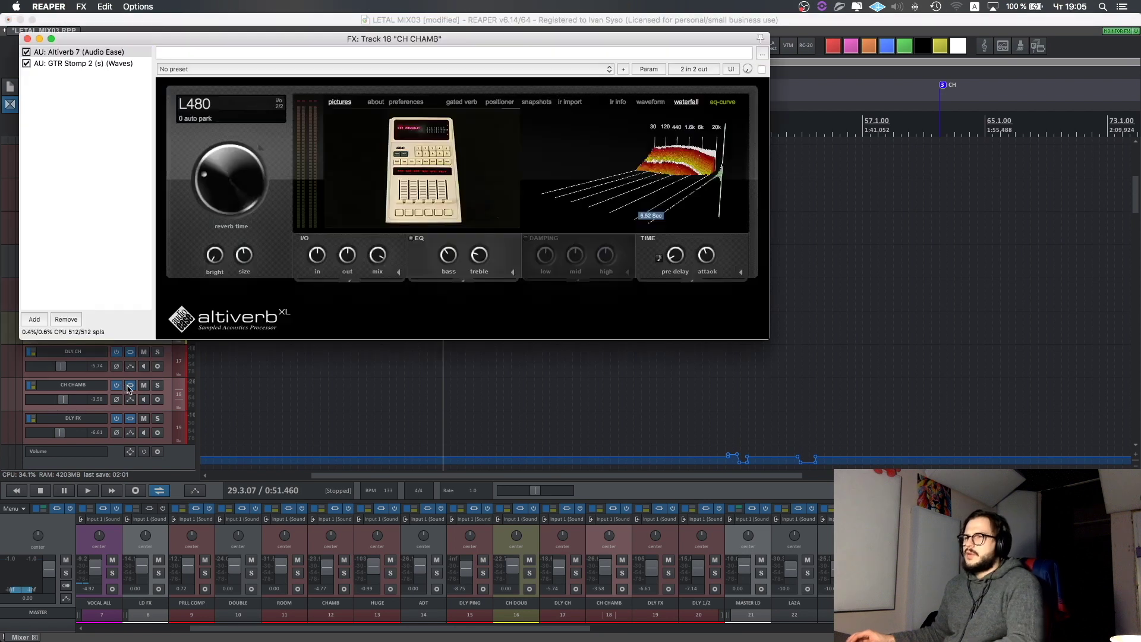
- Play the first chorus with CH CHAMB soloed, unsolo it and close its effects window
{"action": "left_click", "coordinate": [158, 385]}
{"action": "key", "text": "space"}
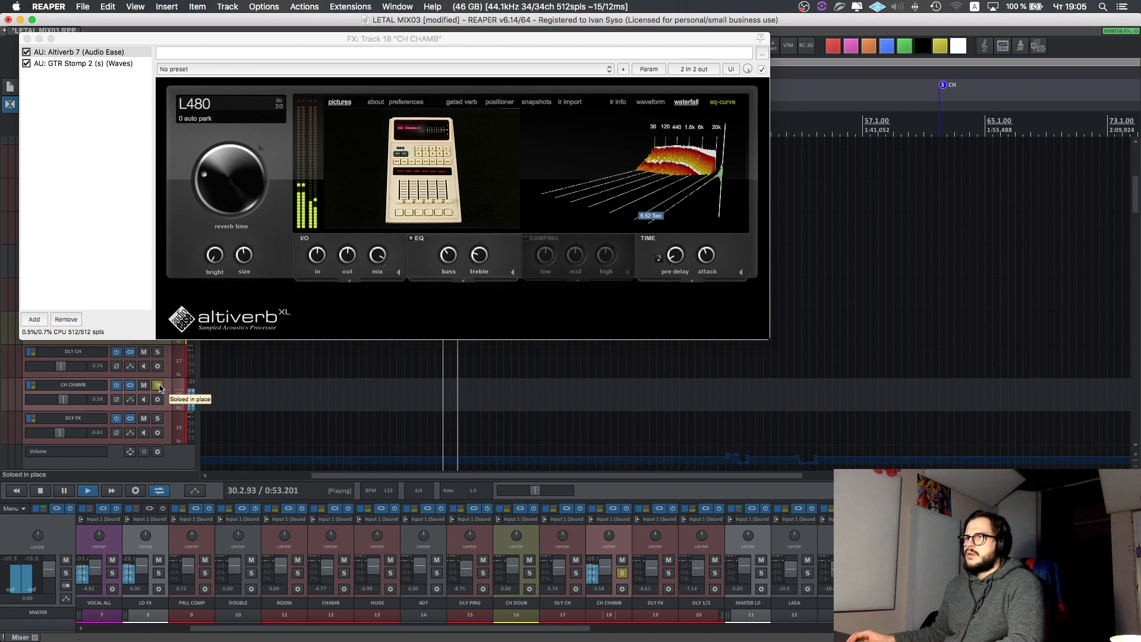
{"action": "key", "text": "space"}
{"action": "left_click", "coordinate": [157, 385]}
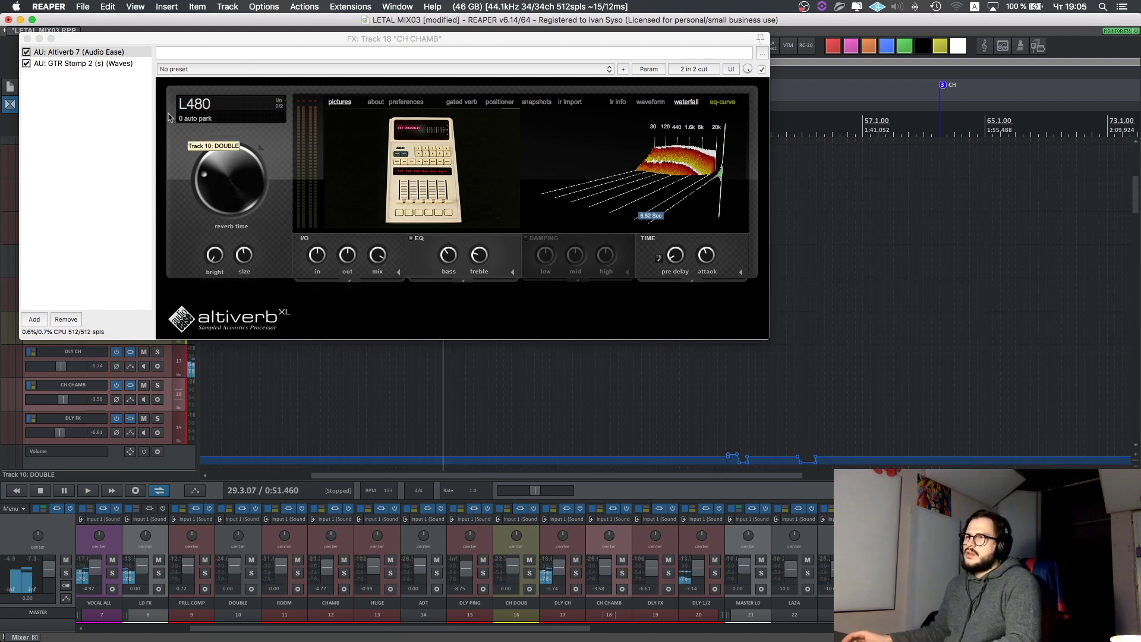
{"action": "left_click", "coordinate": [29, 39]}
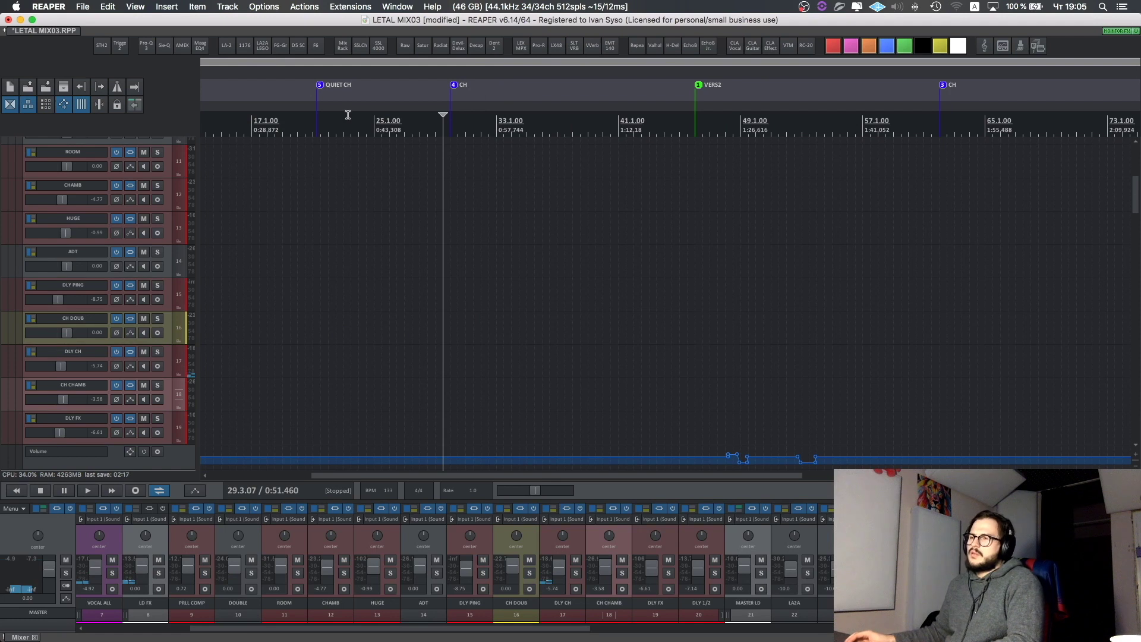
- Look over MASTER LD's send automation, the lead vocal clips below it and the BACK FX and backing vocal tracks
{"action": "scroll", "coordinate": [355, 232], "scroll_direction": "down", "scroll_amount": 4}
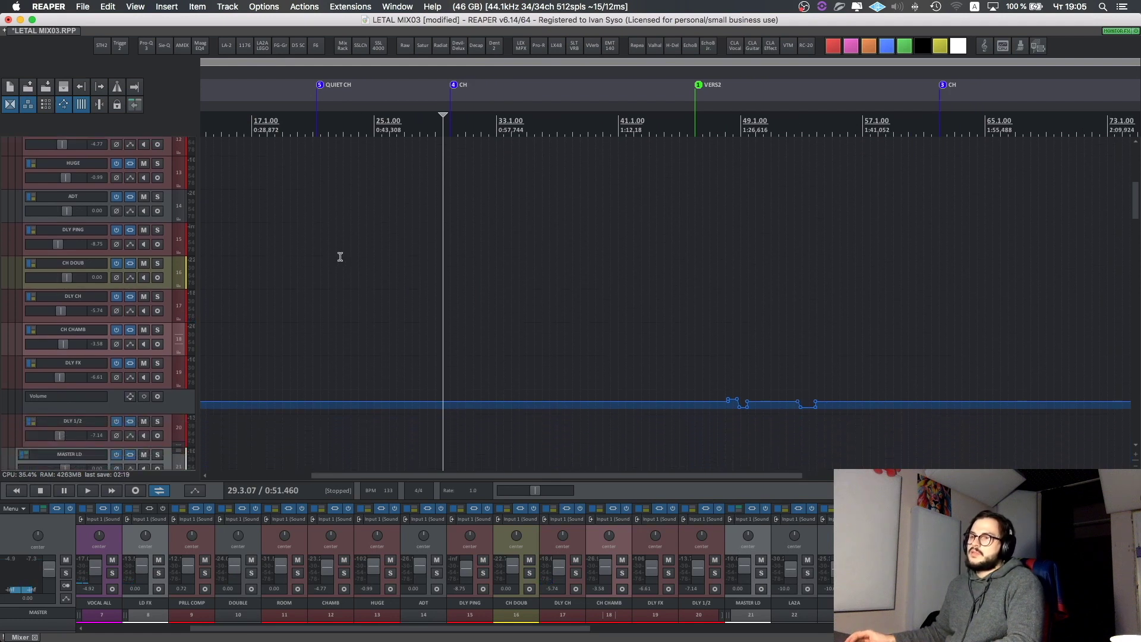
{"action": "scroll", "coordinate": [277, 319], "scroll_direction": "down", "scroll_amount": 12}
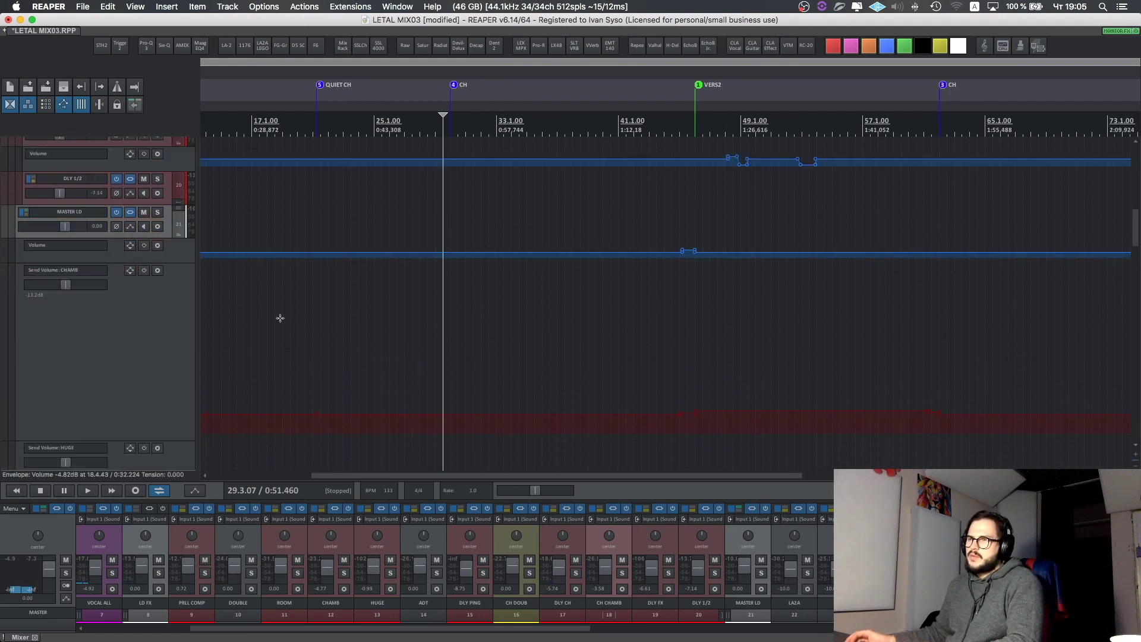
{"action": "scroll", "coordinate": [280, 318], "scroll_direction": "down", "scroll_amount": 10}
{"action": "scroll", "coordinate": [280, 319], "scroll_direction": "right", "scroll_amount": 3}
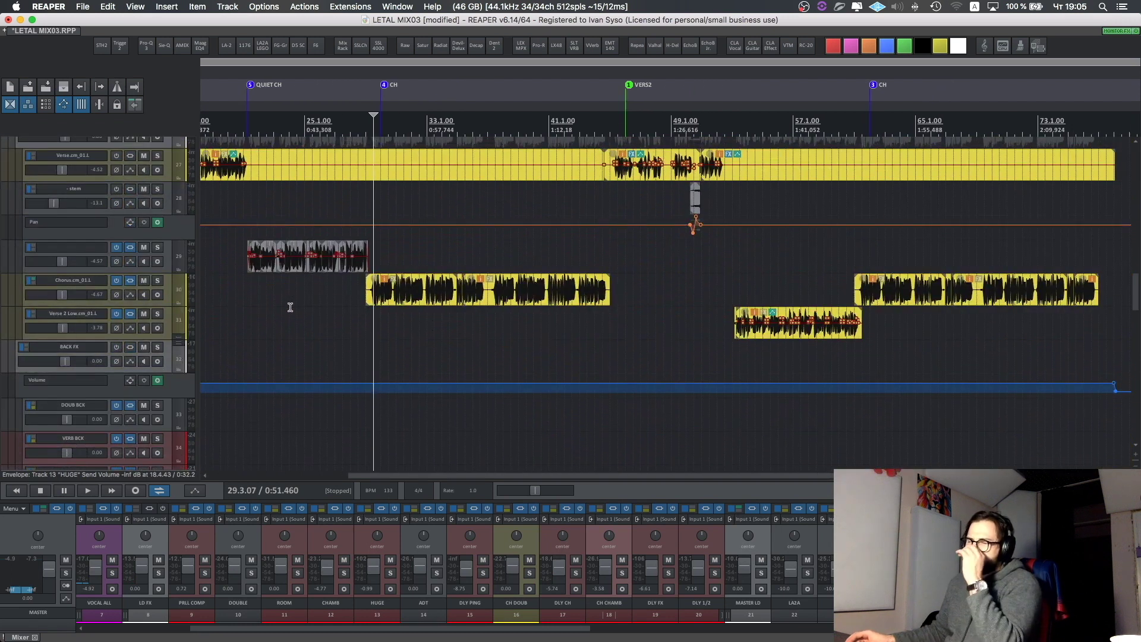
{"action": "scroll", "coordinate": [309, 308], "scroll_direction": "down", "scroll_amount": 2}
{"action": "scroll", "coordinate": [308, 309], "scroll_direction": "right", "scroll_amount": 1}
{"action": "scroll", "coordinate": [308, 309], "scroll_direction": "up", "scroll_amount": 3}
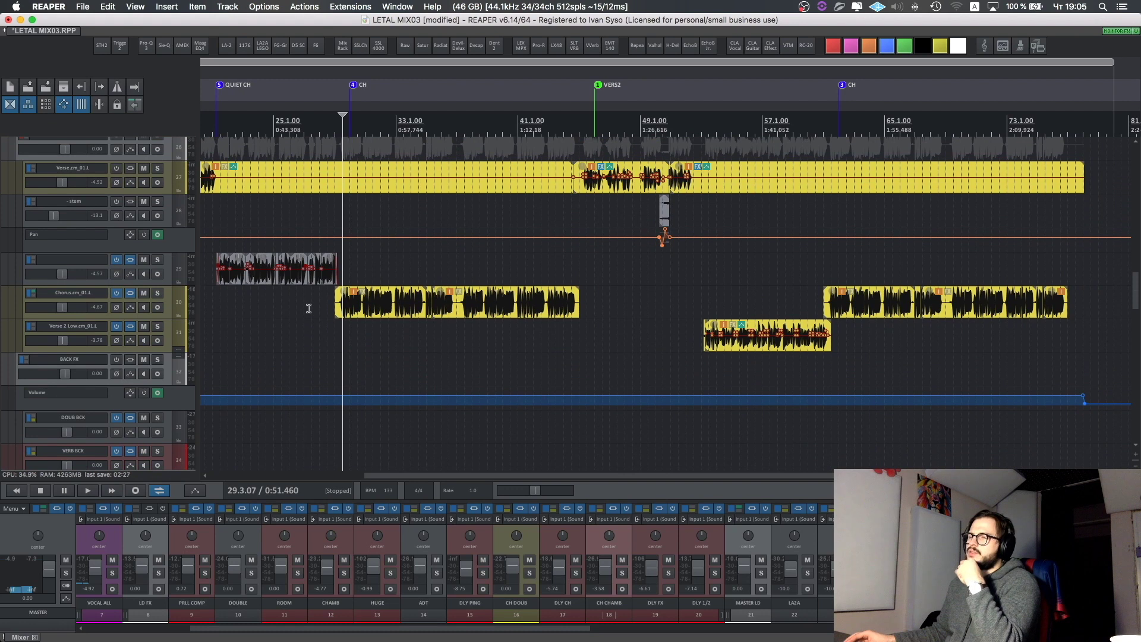
{"action": "scroll", "coordinate": [309, 309], "scroll_direction": "left", "scroll_amount": 10}
{"action": "scroll", "coordinate": [309, 309], "scroll_direction": "up", "scroll_amount": 10}
{"action": "scroll", "coordinate": [309, 308], "scroll_direction": "right", "scroll_amount": 4}
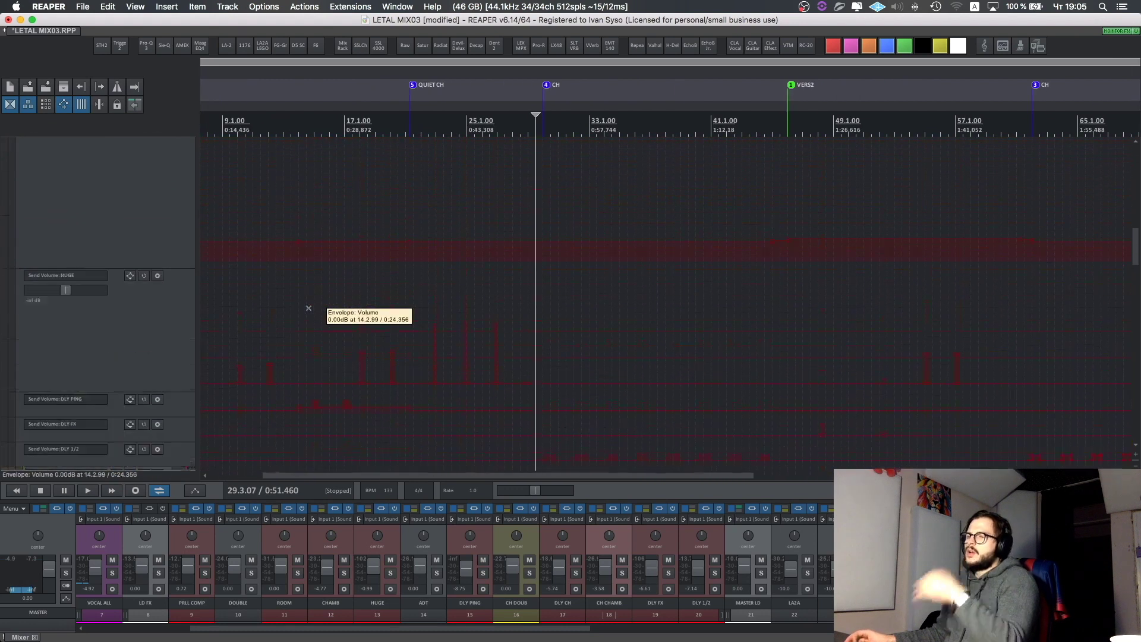
{"action": "scroll", "coordinate": [308, 308], "scroll_direction": "down", "scroll_amount": 10}
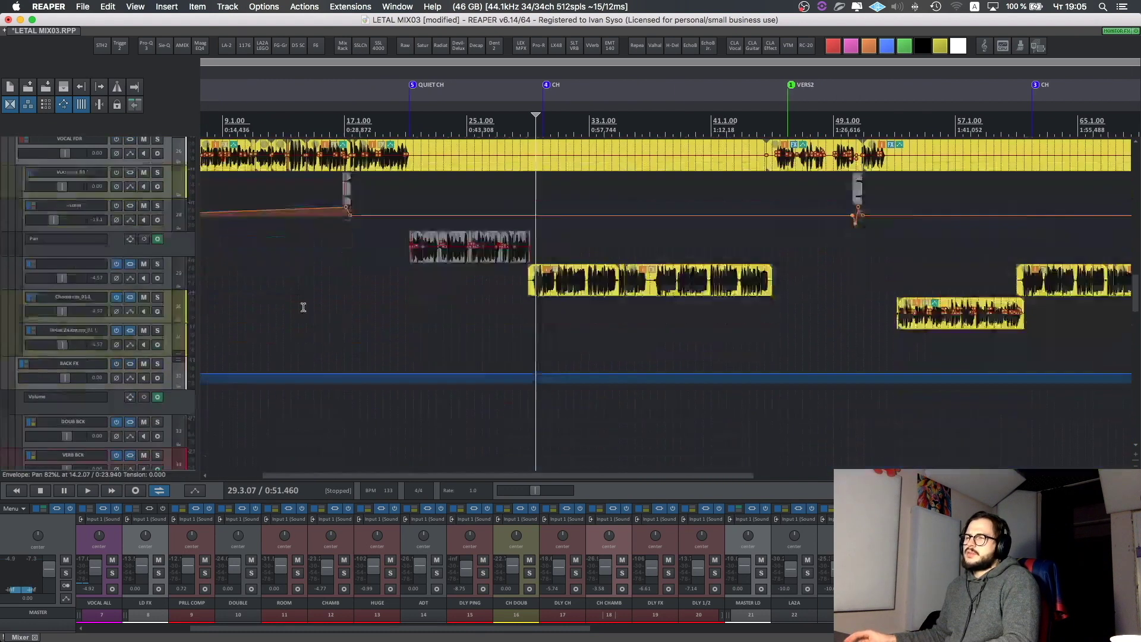
{"action": "scroll", "coordinate": [303, 308], "scroll_direction": "right", "scroll_amount": 8}
{"action": "scroll", "coordinate": [304, 307], "scroll_direction": "down", "scroll_amount": 1}
{"action": "scroll", "coordinate": [319, 307], "scroll_direction": "down", "scroll_amount": 6}
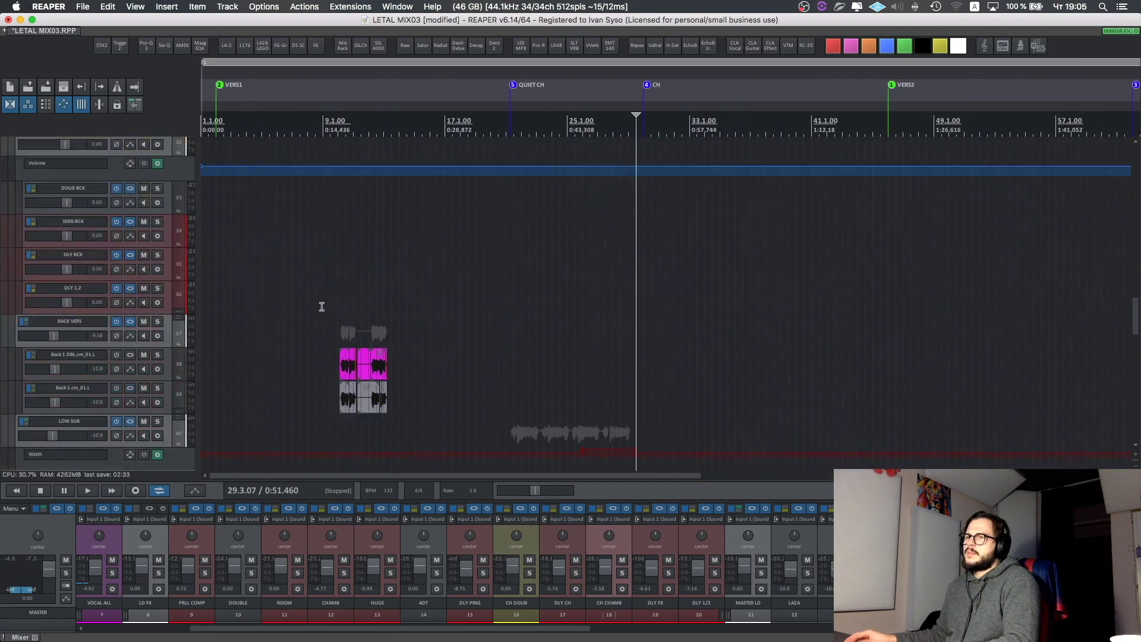
{"action": "scroll", "coordinate": [230, 373], "scroll_direction": "up", "scroll_amount": 3}
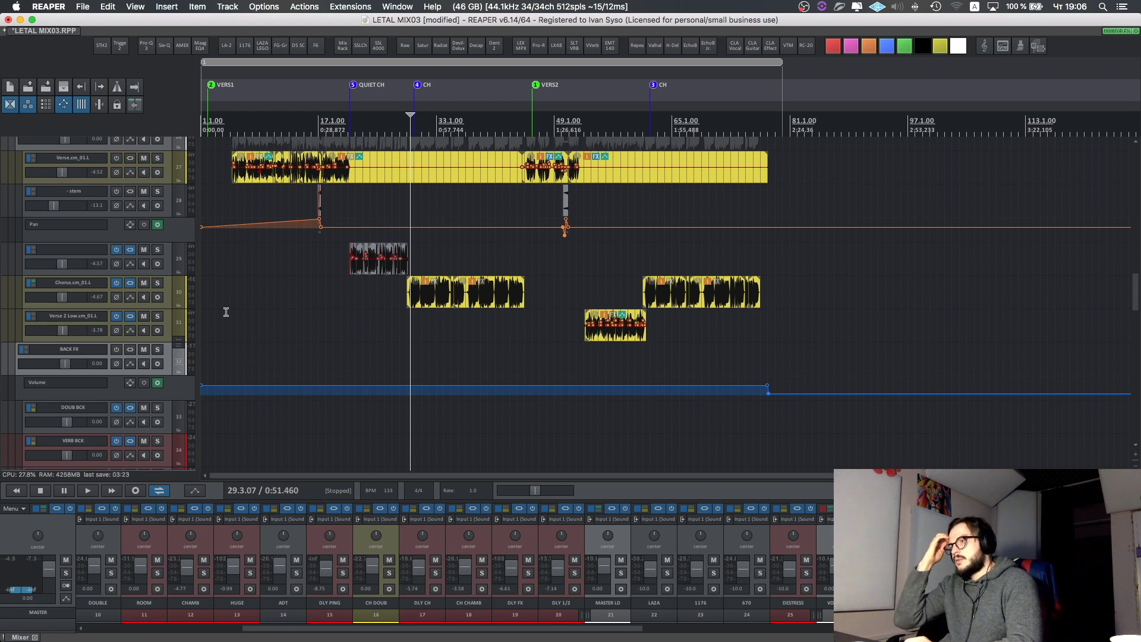
- Add the Trackspacer 2.5 plug-in from the COMP folder to the BACK FX folder track
{"action": "key", "text": "f"}
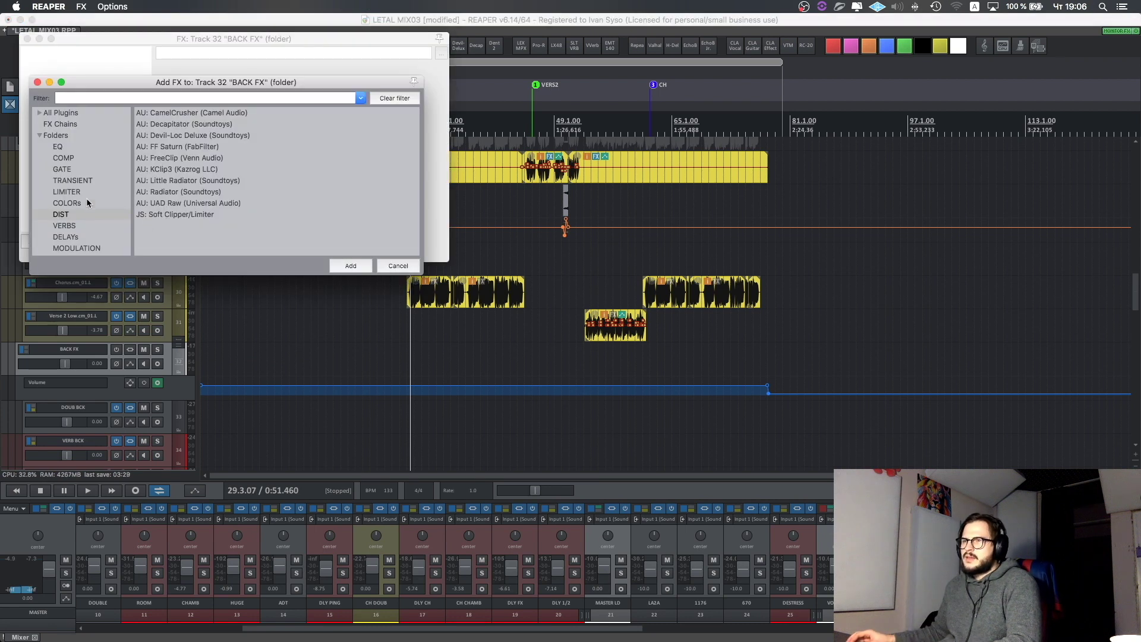
{"action": "left_click", "coordinate": [63, 158]}
{"action": "scroll", "coordinate": [191, 220], "scroll_direction": "down", "scroll_amount": 8}
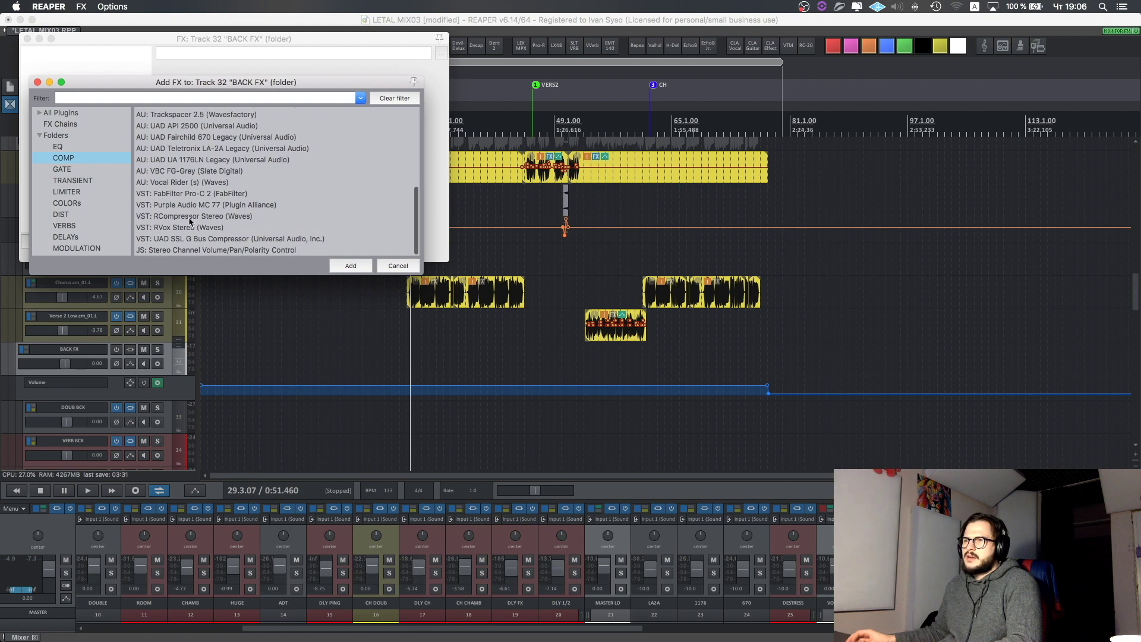
{"action": "double_click", "coordinate": [187, 114]}
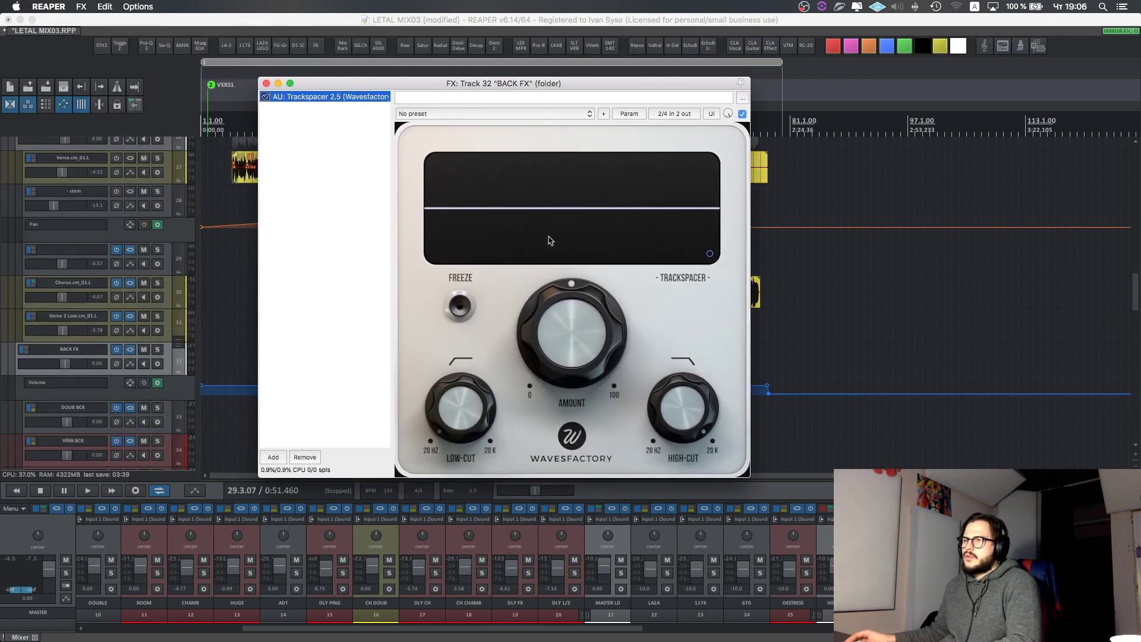
- Add soothe2 after Trackspacer on BACK FX, set band 1 to 287 Hz, 0.3 dB and band 3 to 3k7 Hz, 1.2 dB, and close the effects window
{"action": "double_click", "coordinate": [306, 140]}
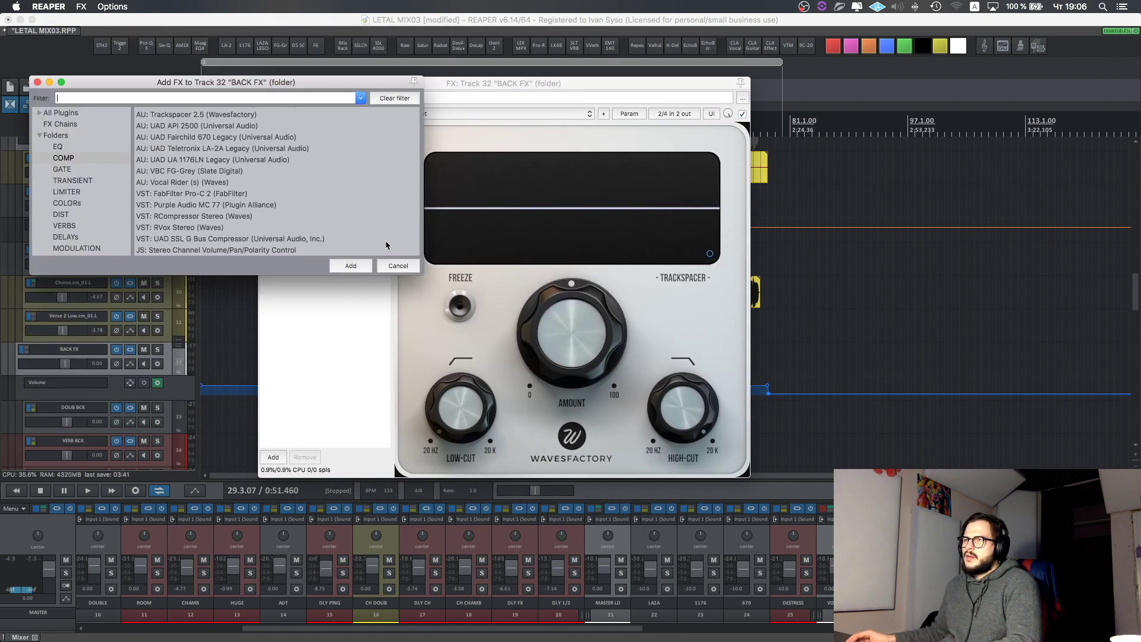
{"action": "scroll", "coordinate": [238, 196], "scroll_direction": "down", "scroll_amount": 2}
{"action": "key", "text": "Escape"}
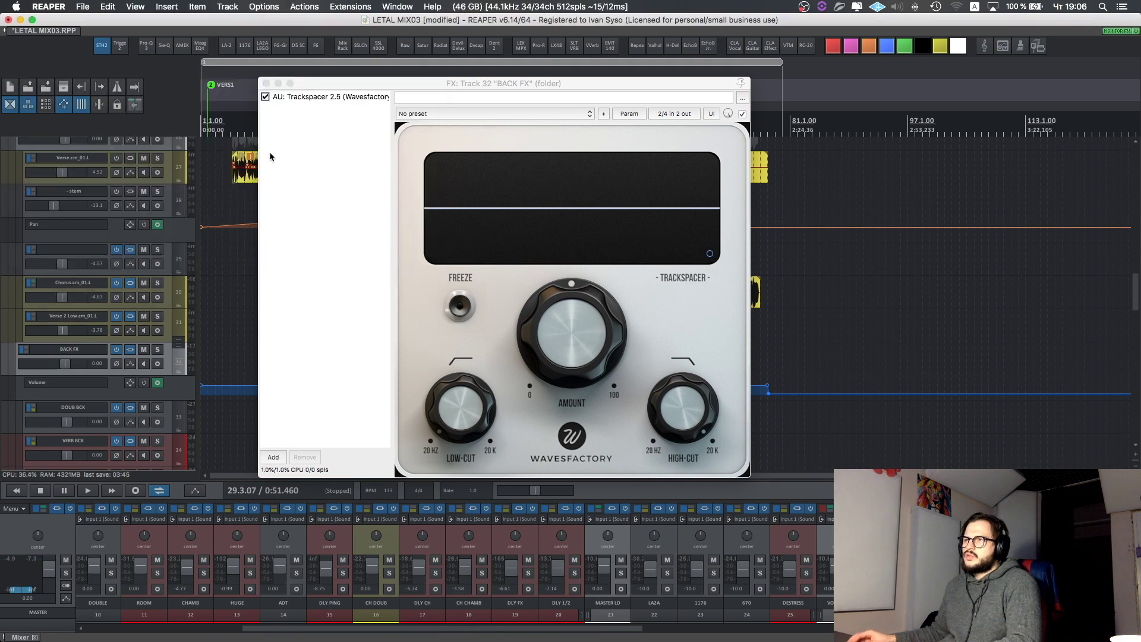
{"action": "left_click_drag", "start_coordinate": [721, 284], "coordinate": [645, 286]}
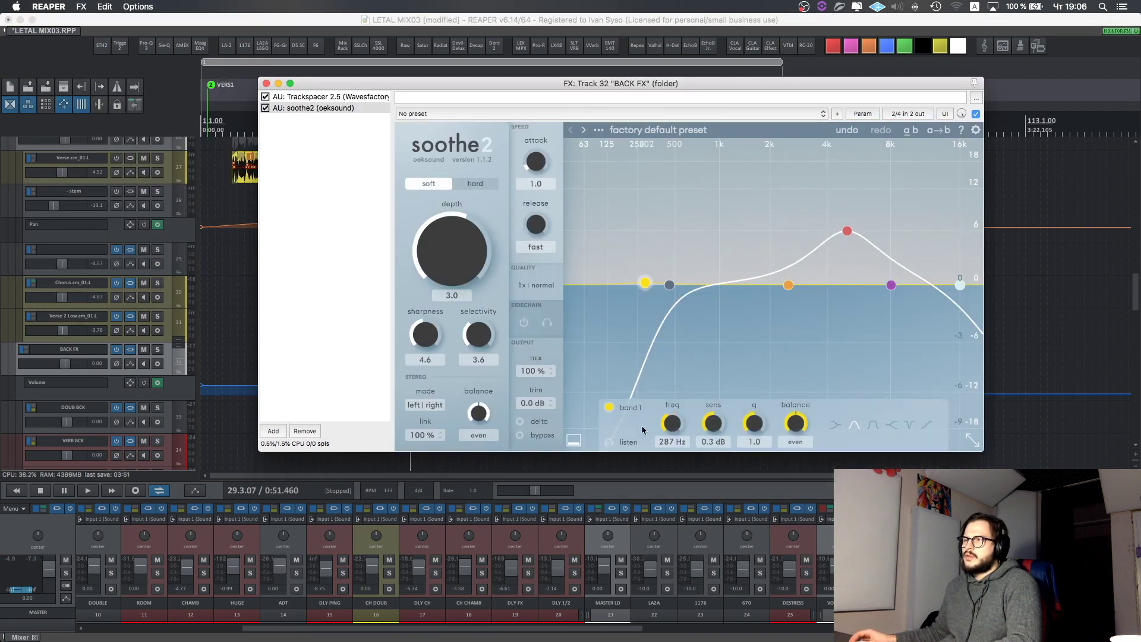
{"action": "left_click_drag", "start_coordinate": [850, 231], "coordinate": [820, 274]}
{"action": "left_click", "coordinate": [341, 100]}
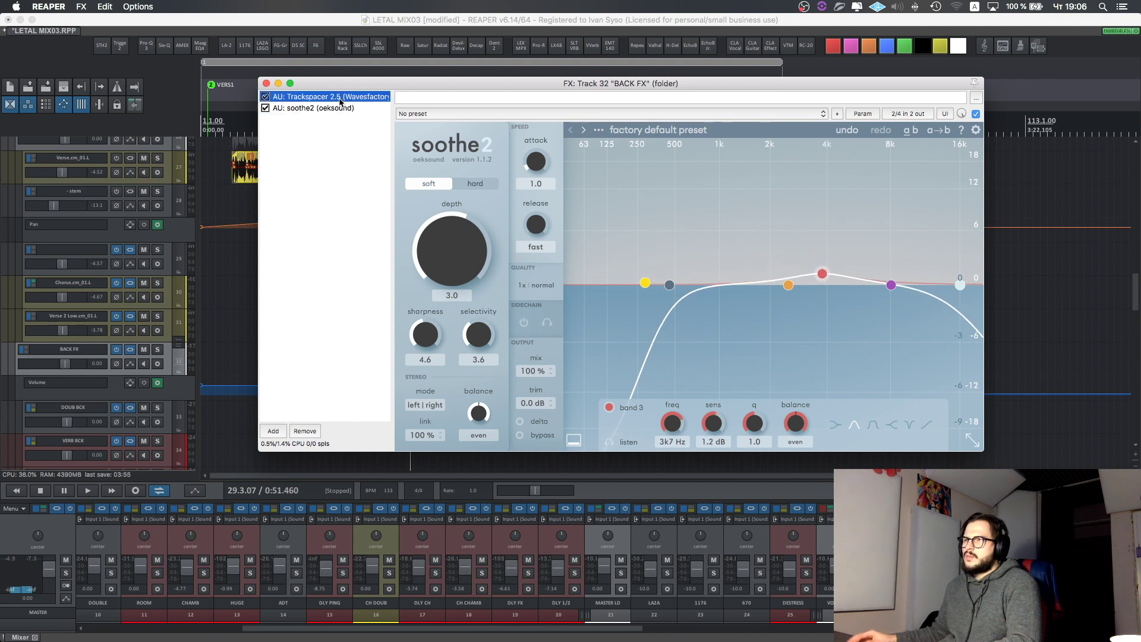
{"action": "left_click", "coordinate": [266, 84]}
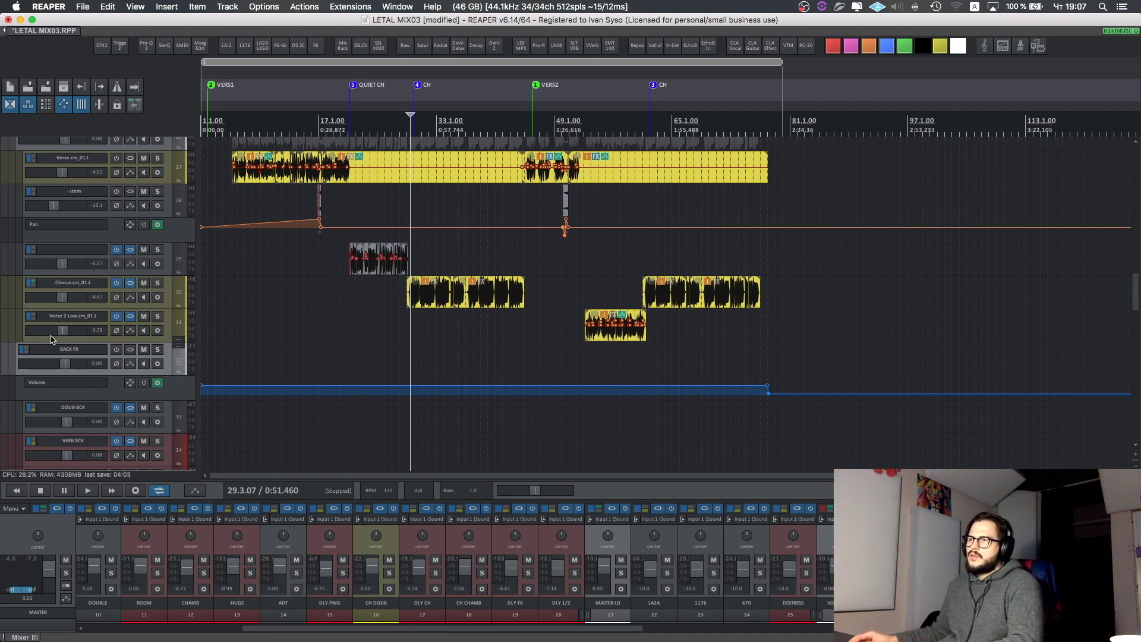
- Hide the BACK FX track's volume envelope and view the backing vocal effect tracks and groups below it
{"action": "key", "text": "v"}
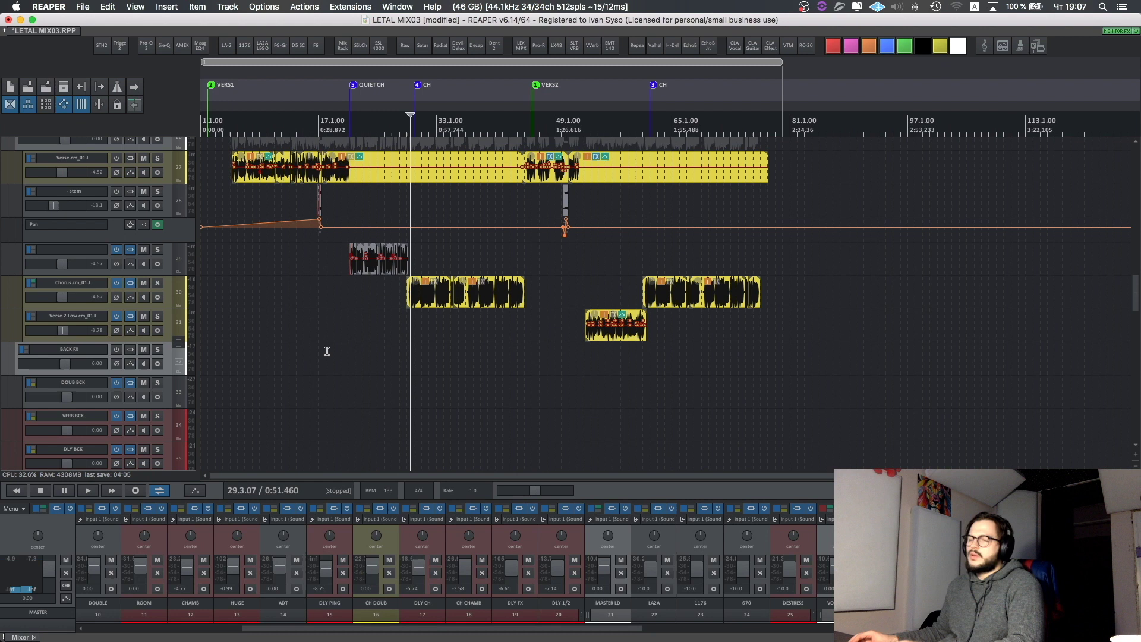
{"action": "scroll", "coordinate": [451, 356], "scroll_direction": "down", "scroll_amount": 3}
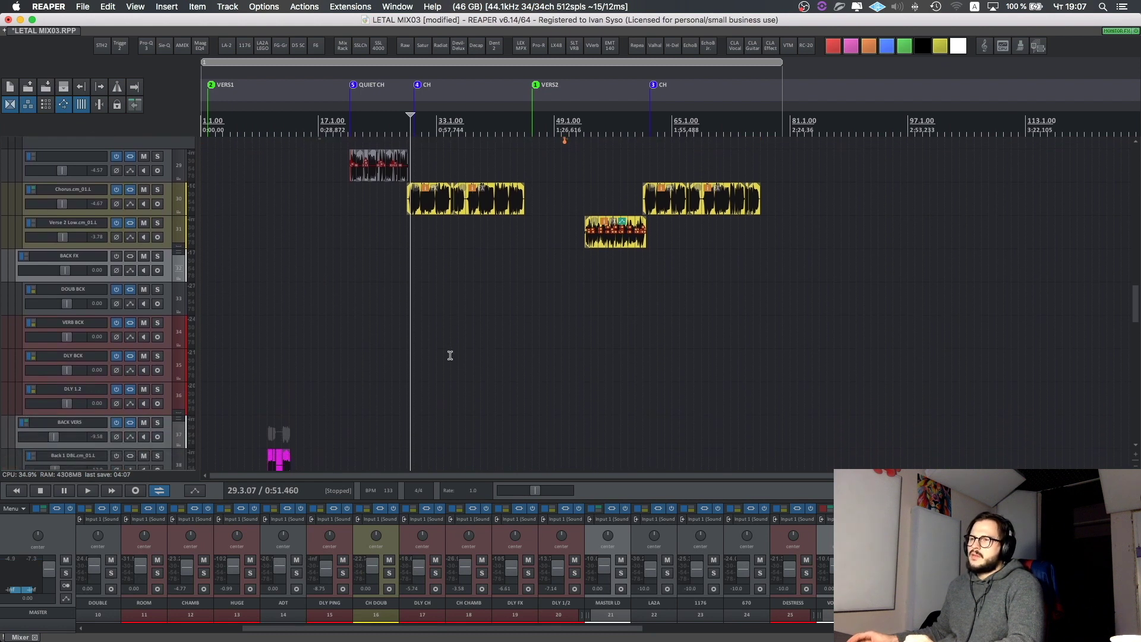
{"action": "scroll", "coordinate": [450, 355], "scroll_direction": "down", "scroll_amount": 8}
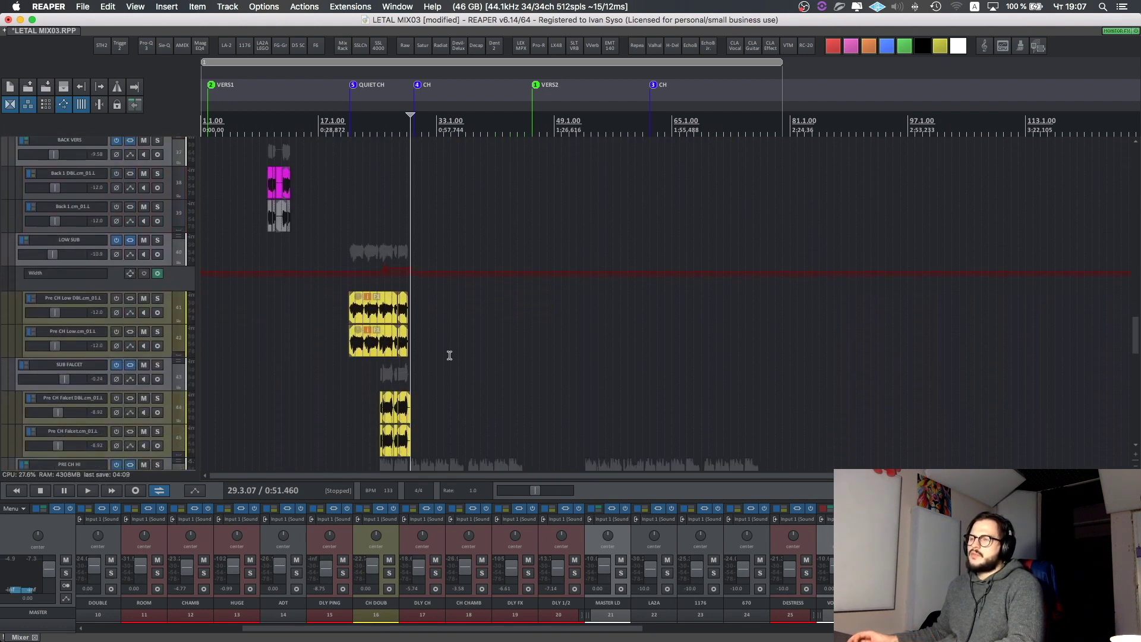
- Solo the PRE CH HI group and play it from the start of its first clips
{"action": "scroll", "coordinate": [402, 381], "scroll_direction": "down", "scroll_amount": 5}
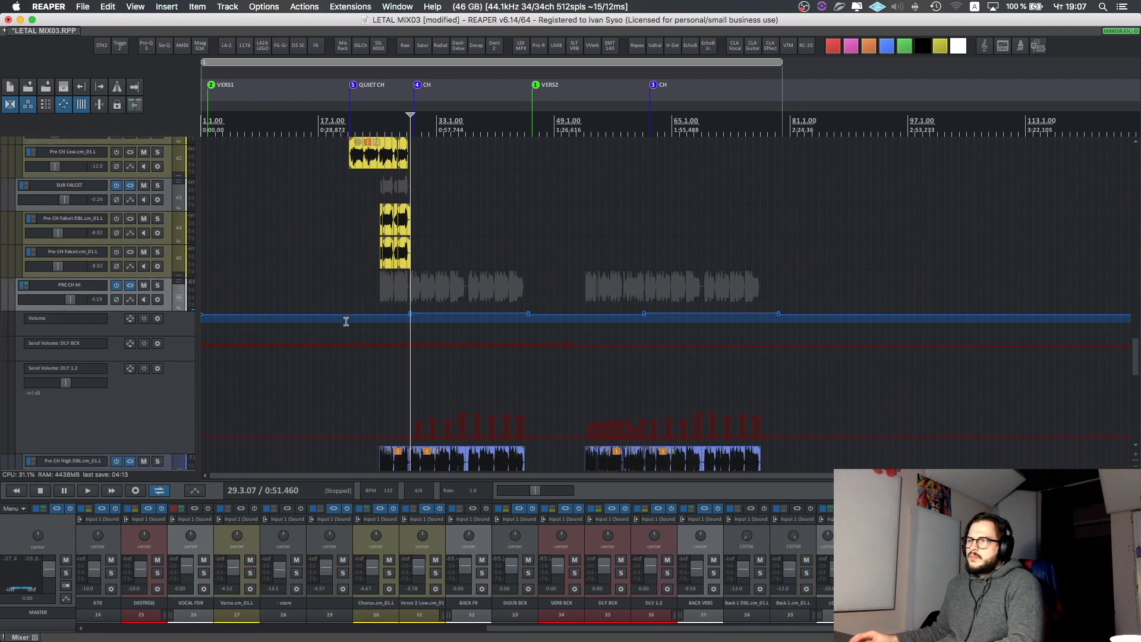
{"action": "scroll", "coordinate": [336, 349], "scroll_direction": "down", "scroll_amount": 2}
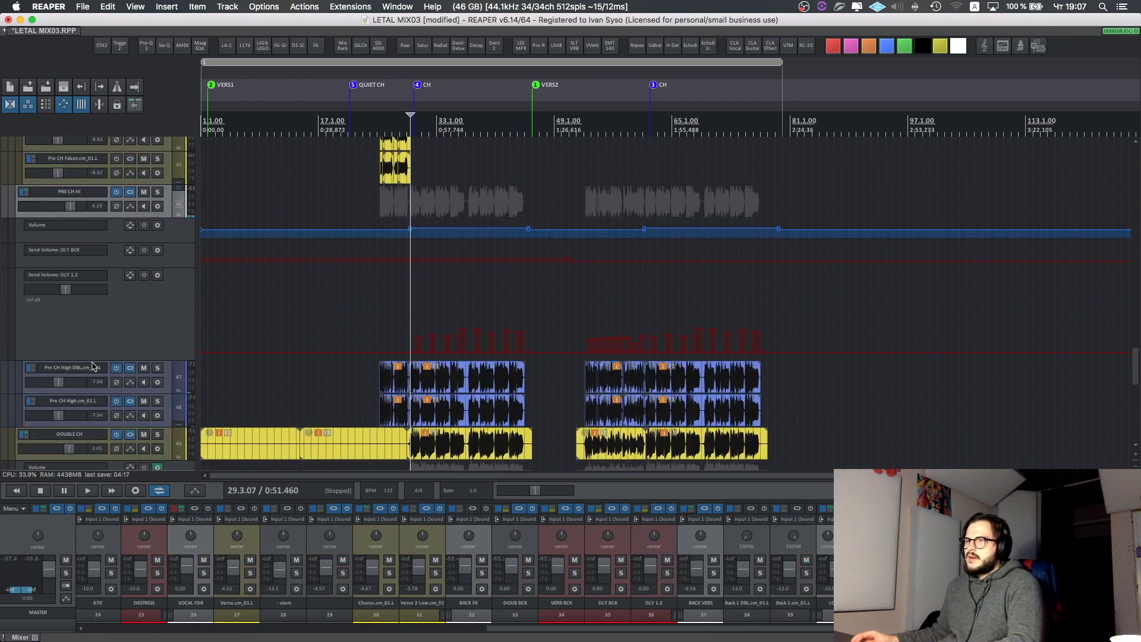
{"action": "left_click", "coordinate": [86, 198]}
{"action": "key", "text": "space"}
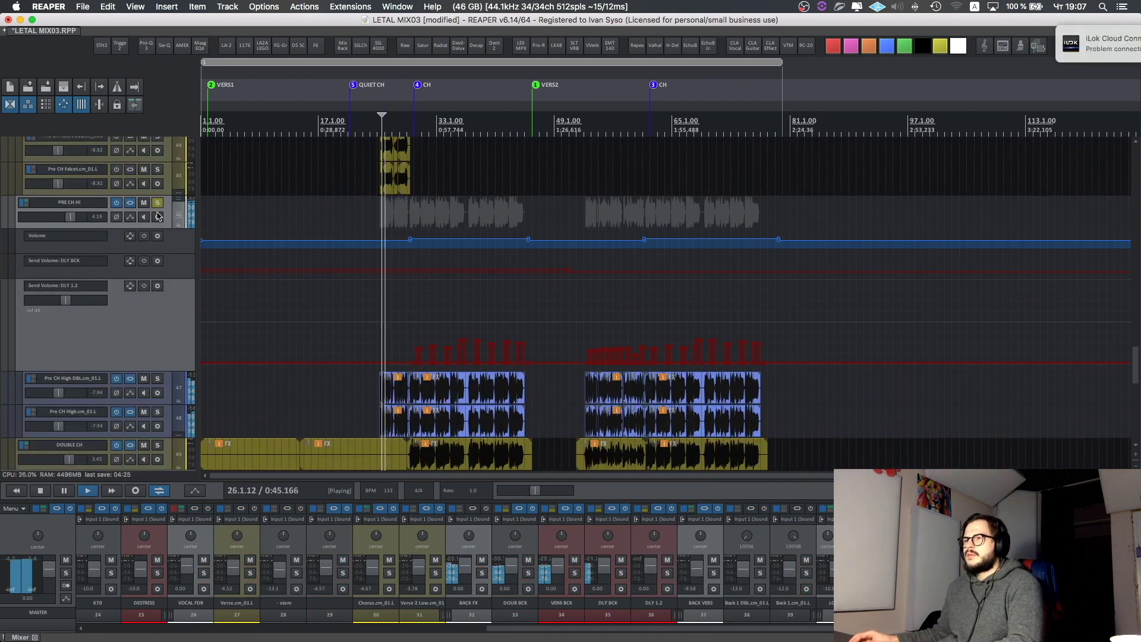
- Stop playback and take the PRE CH HI group out of solo
{"action": "left_click", "coordinate": [157, 203]}
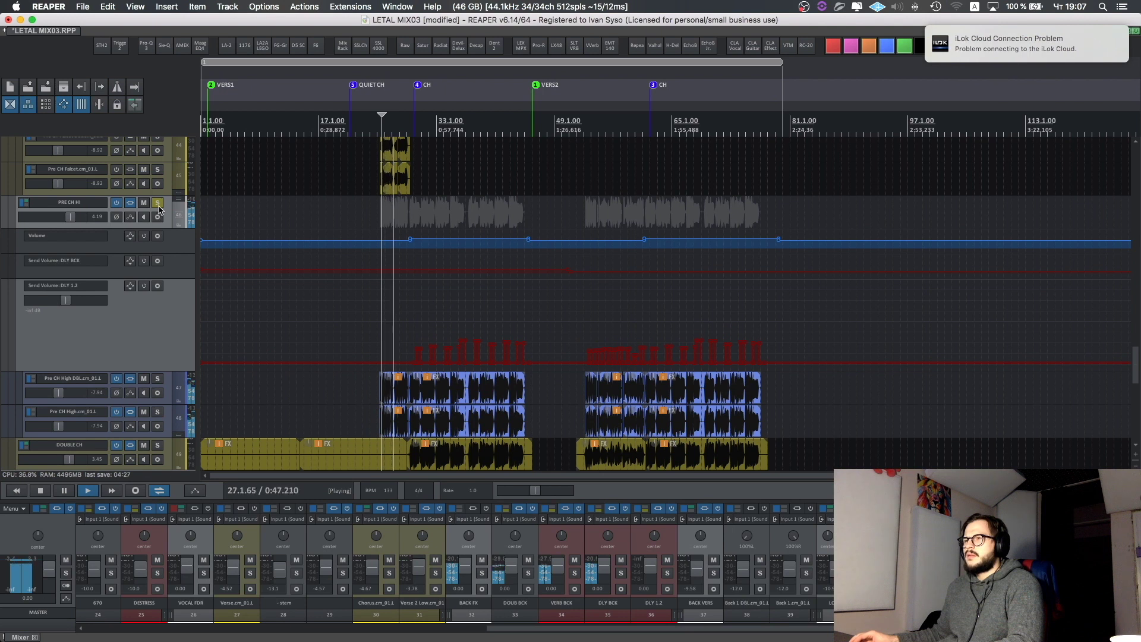
{"action": "key", "text": "space"}
{"action": "left_click", "coordinate": [158, 205]}
- Play the full mix from the QUIET CH marker and follow the pre-chorus backing vocal tracks
{"action": "left_click", "coordinate": [416, 333]}
{"action": "left_click", "coordinate": [410, 333]}
{"action": "scroll", "coordinate": [386, 273], "scroll_direction": "up", "scroll_amount": 4}
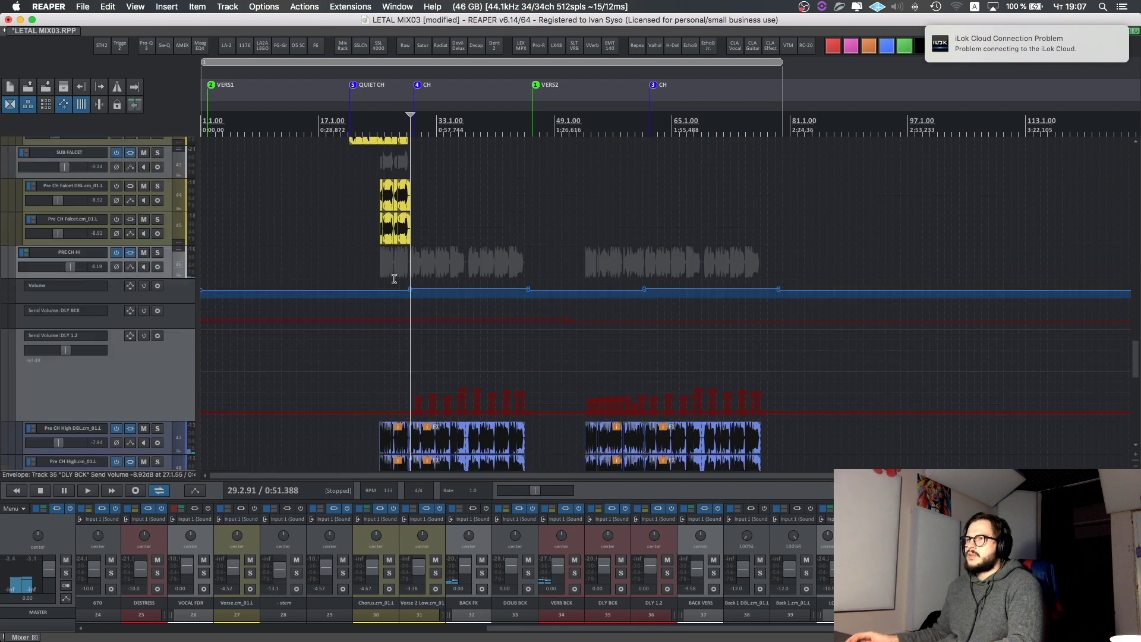
{"action": "left_click", "coordinate": [359, 259]}
{"action": "scroll", "coordinate": [156, 380], "scroll_direction": "down", "scroll_amount": 3}
{"action": "key", "text": "space"}
{"action": "left_click", "coordinate": [350, 321]}
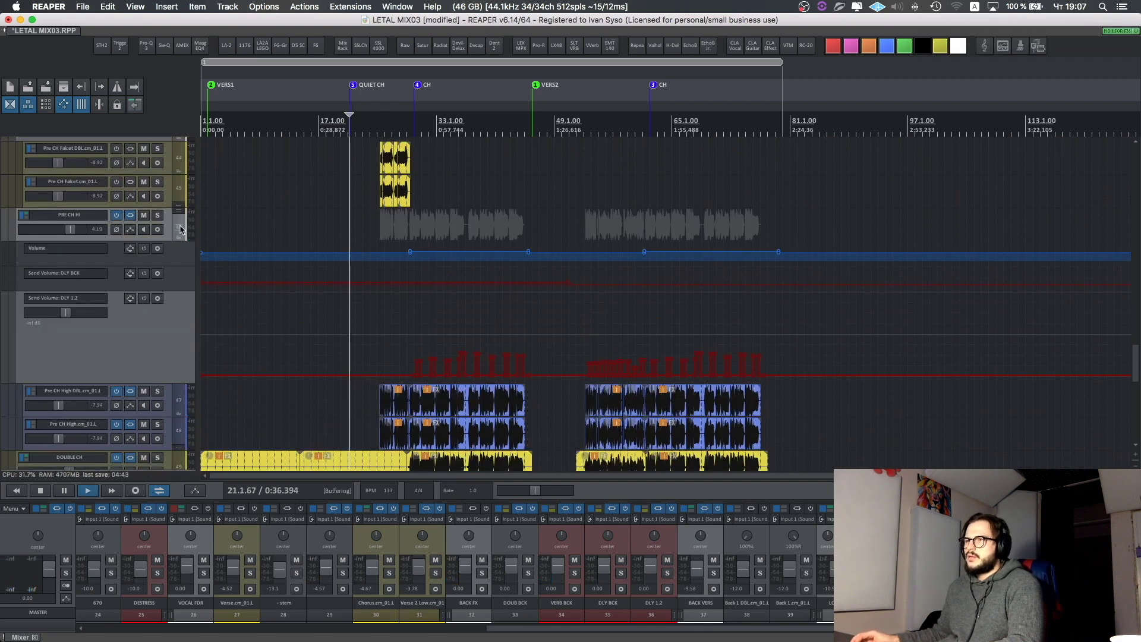
{"action": "scroll", "coordinate": [321, 267], "scroll_direction": "right", "scroll_amount": 3}
{"action": "scroll", "coordinate": [321, 267], "scroll_direction": "up", "scroll_amount": 1}
{"action": "scroll", "coordinate": [250, 271], "scroll_direction": "up", "scroll_amount": 10}
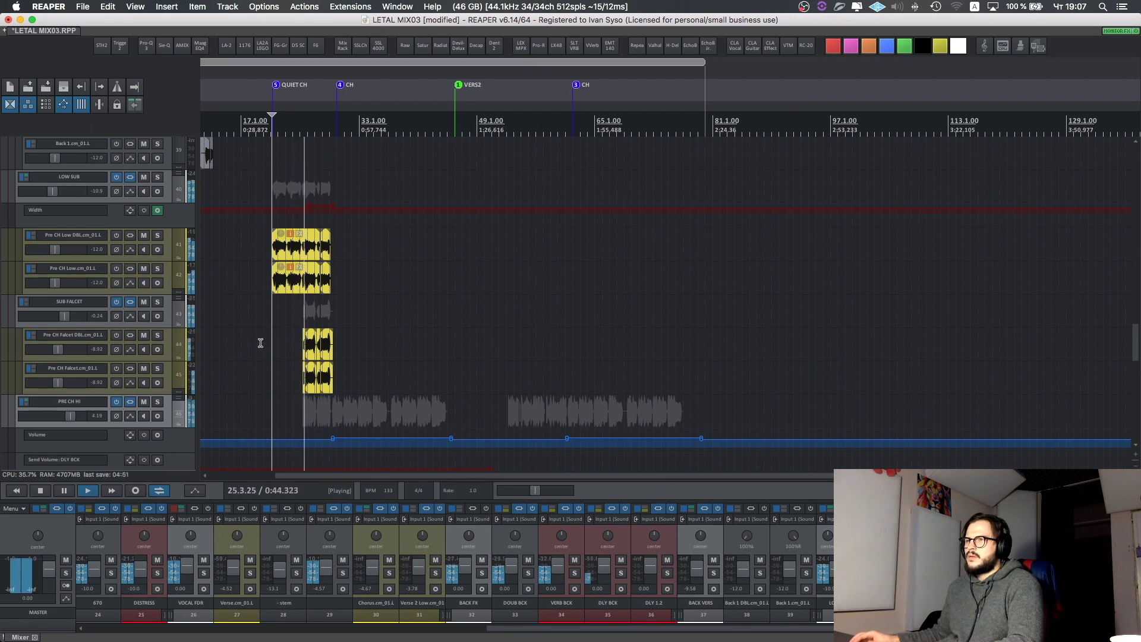
{"action": "scroll", "coordinate": [269, 330], "scroll_direction": "down", "scroll_amount": 5}
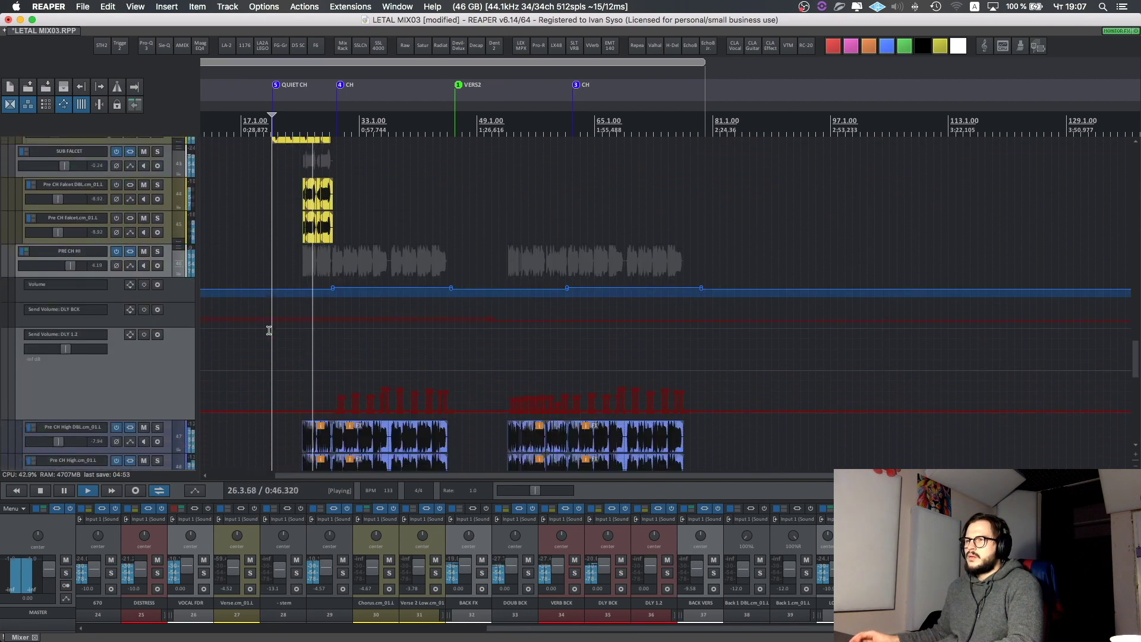
- Solo the PRE CH HI group, stop playback and hide the group's envelope lanes
{"action": "left_click", "coordinate": [157, 184]}
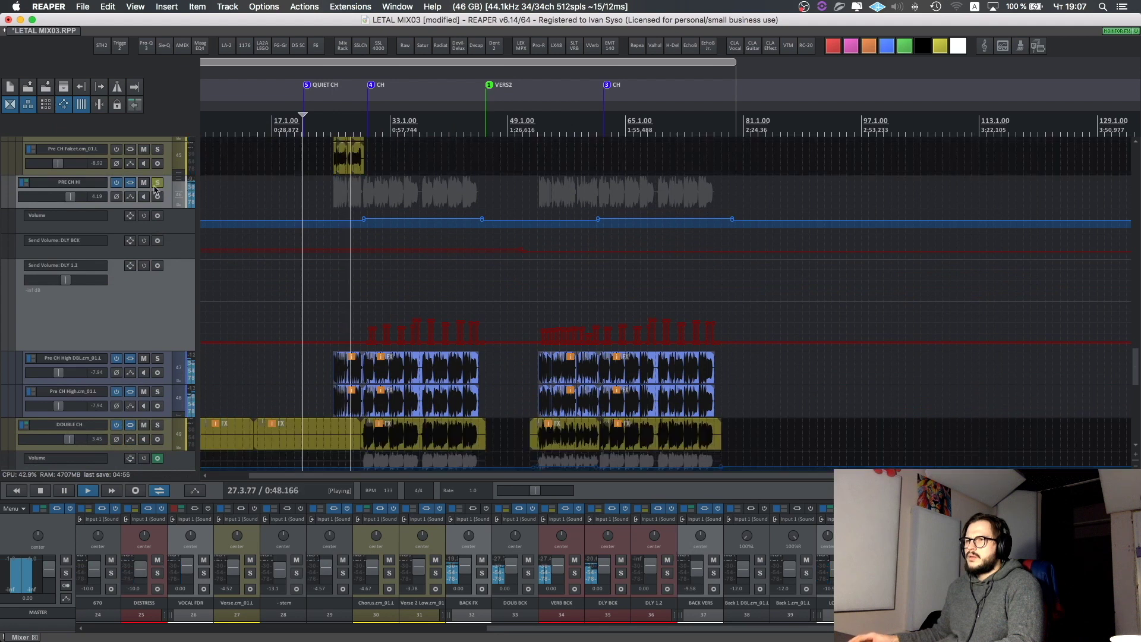
{"action": "key", "text": "space"}
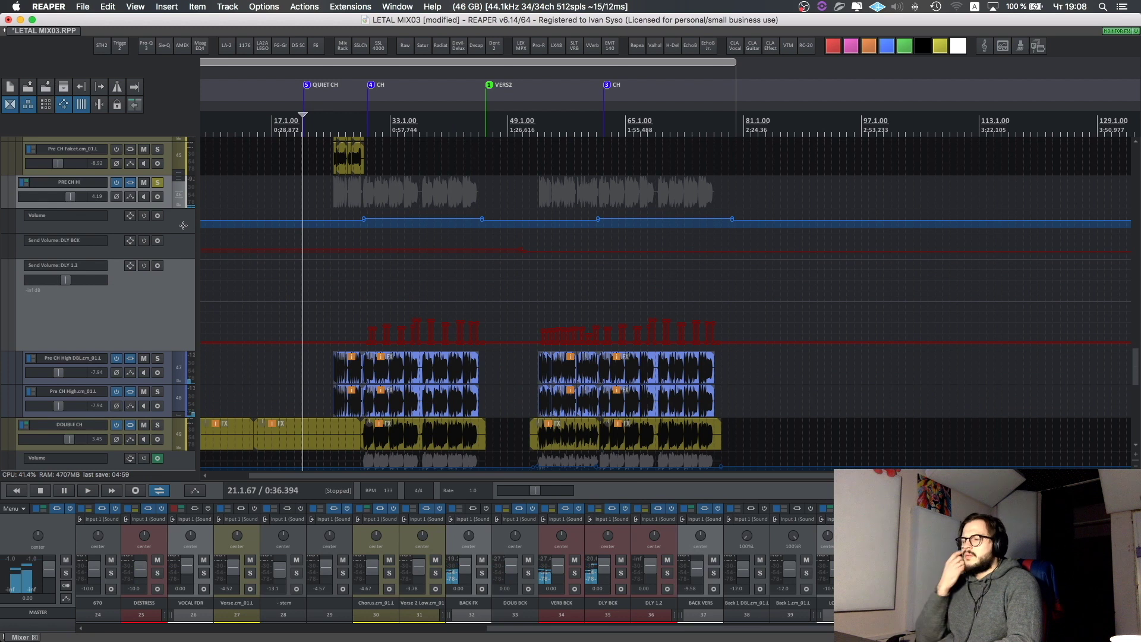
{"action": "left_click", "coordinate": [333, 322]}
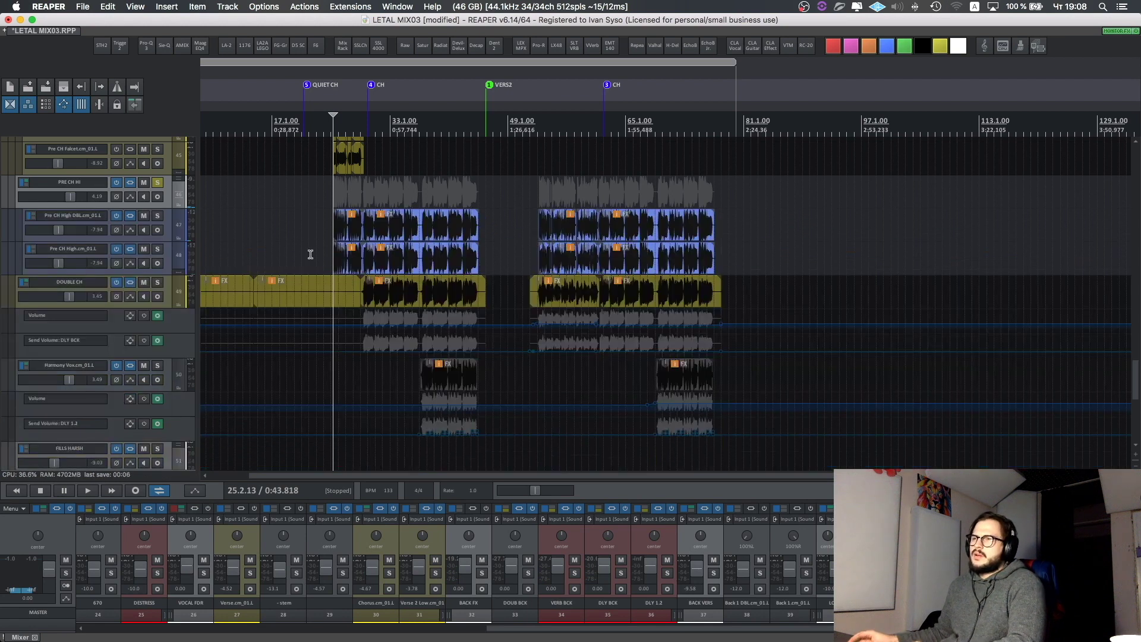
- Return to the backing vocal effect tracks and highlight VERB BCK, DLY BCK and DLY 1.2
{"action": "scroll", "coordinate": [309, 255], "scroll_direction": "up", "scroll_amount": 6}
{"action": "scroll", "coordinate": [310, 254], "scroll_direction": "up", "scroll_amount": 5}
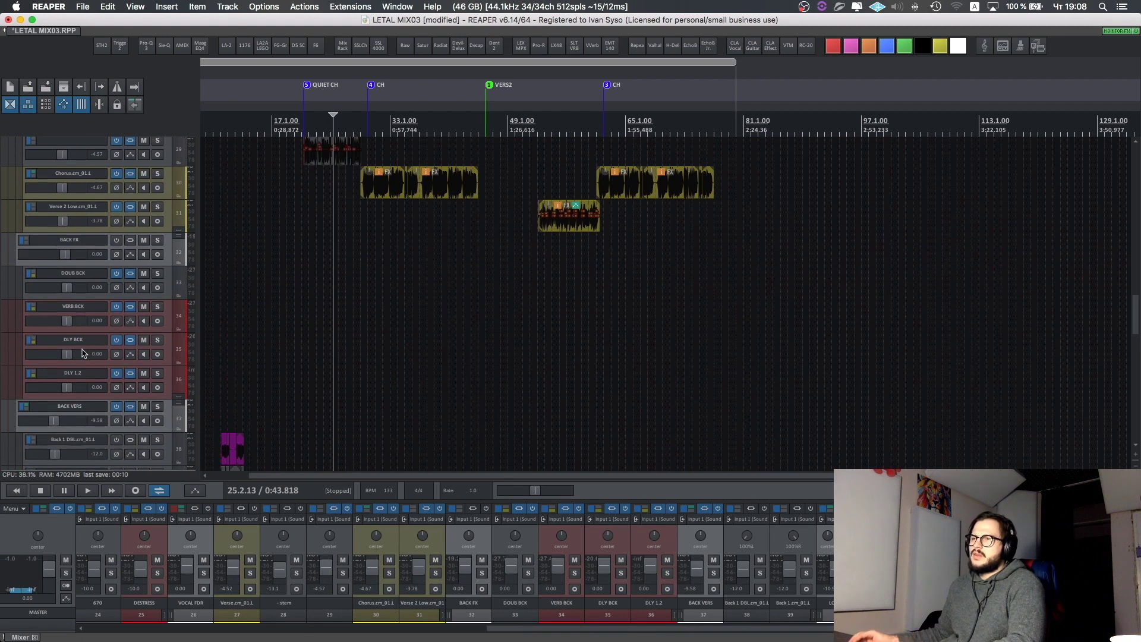
{"action": "scroll", "coordinate": [310, 301], "scroll_direction": "up", "scroll_amount": 5}
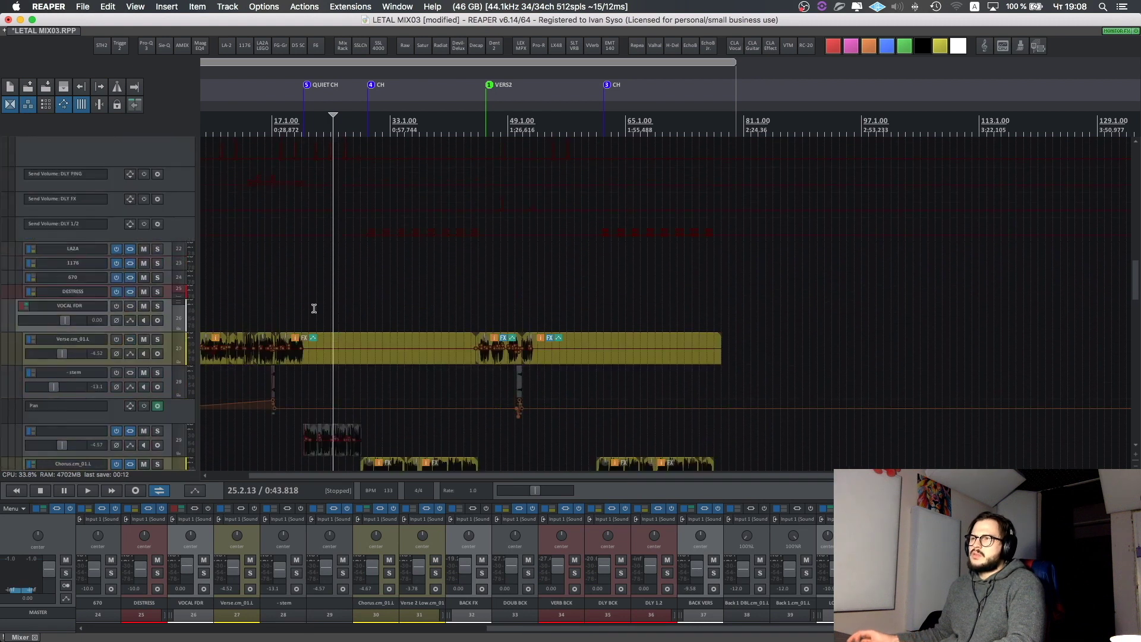
{"action": "scroll", "coordinate": [314, 308], "scroll_direction": "down", "scroll_amount": 6}
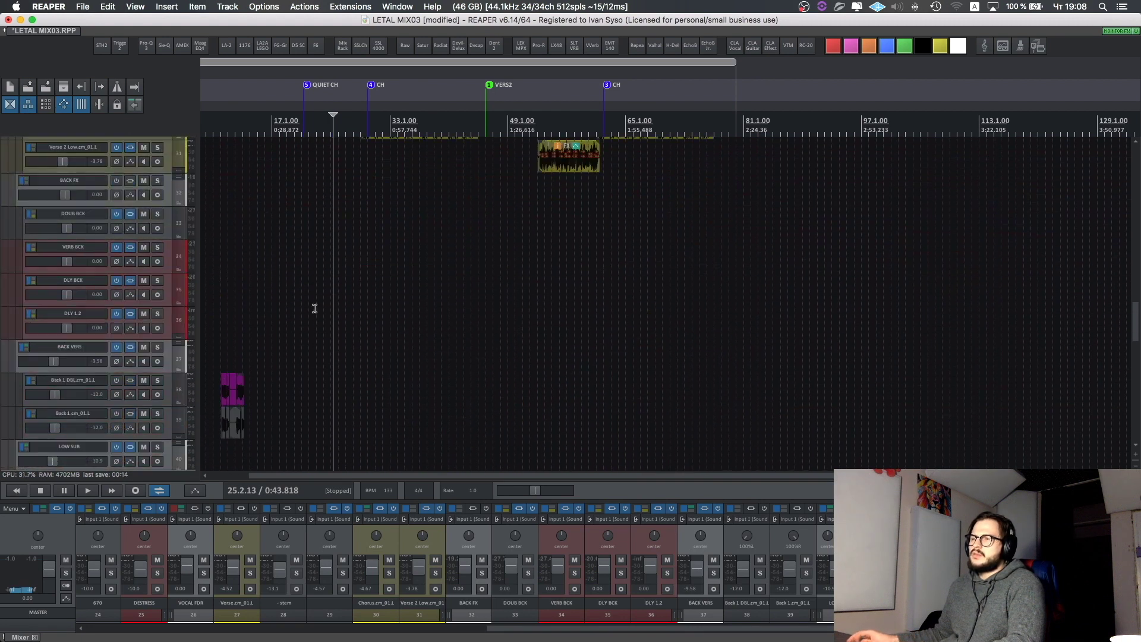
{"action": "left_click", "coordinate": [186, 302]}
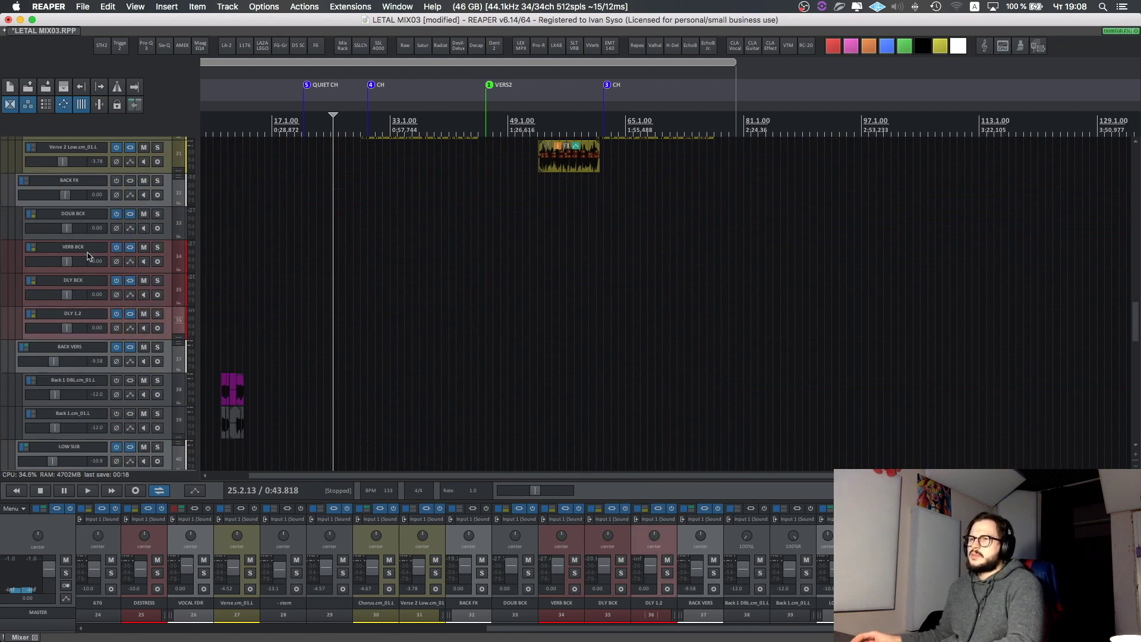
{"action": "left_click", "coordinate": [87, 256], "text": "shift"}
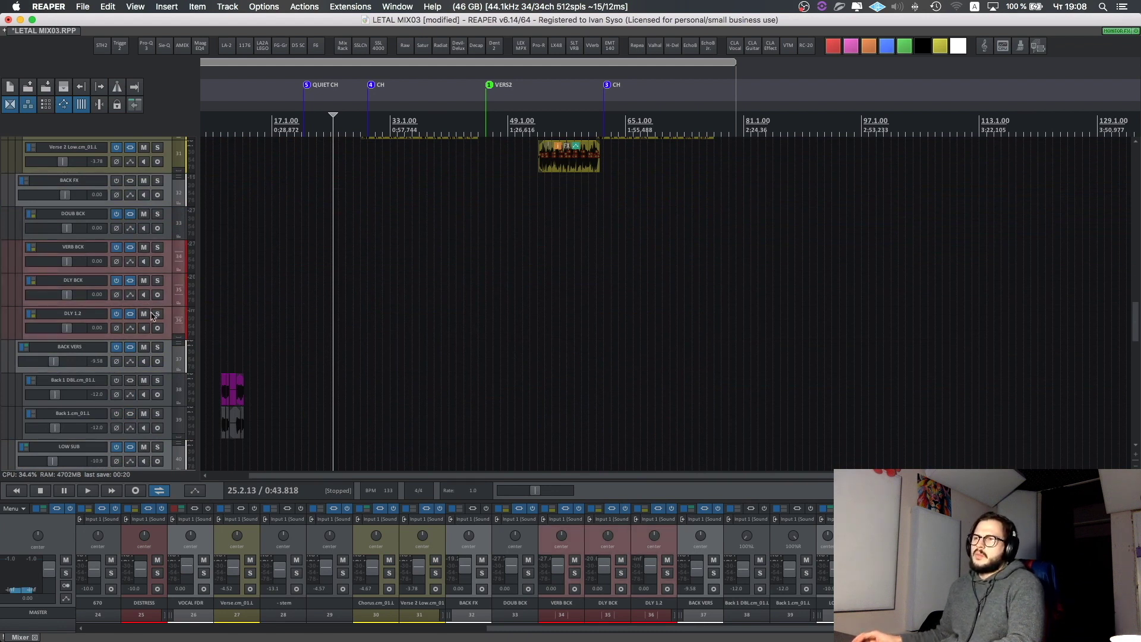
{"action": "left_click", "coordinate": [278, 301]}
{"action": "left_click", "coordinate": [295, 304]}
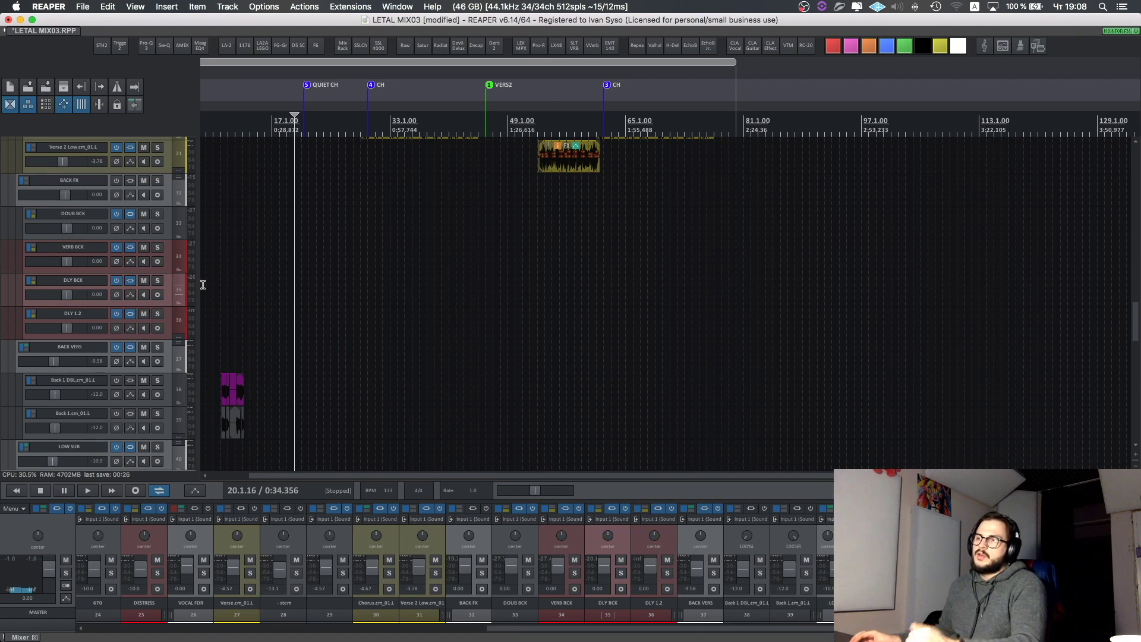
- Collapse the BACK VERS and LOW SUB folders to hide their child tracks
{"action": "scroll", "coordinate": [244, 284], "scroll_direction": "down", "scroll_amount": 2}
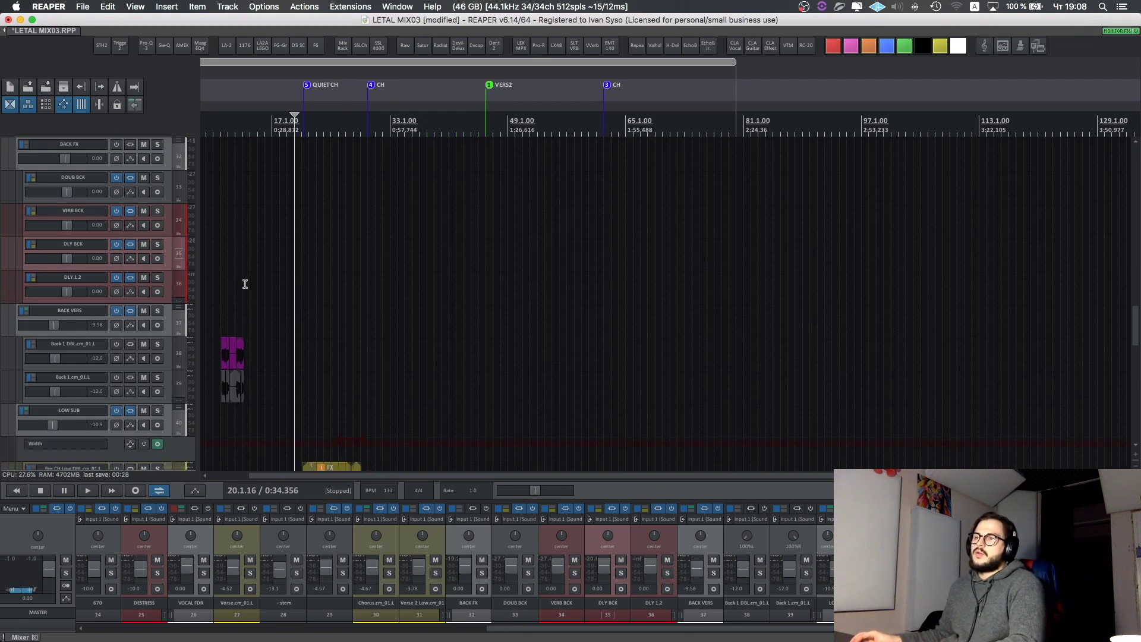
{"action": "left_click", "coordinate": [180, 310]}
{"action": "left_click", "coordinate": [180, 310]}
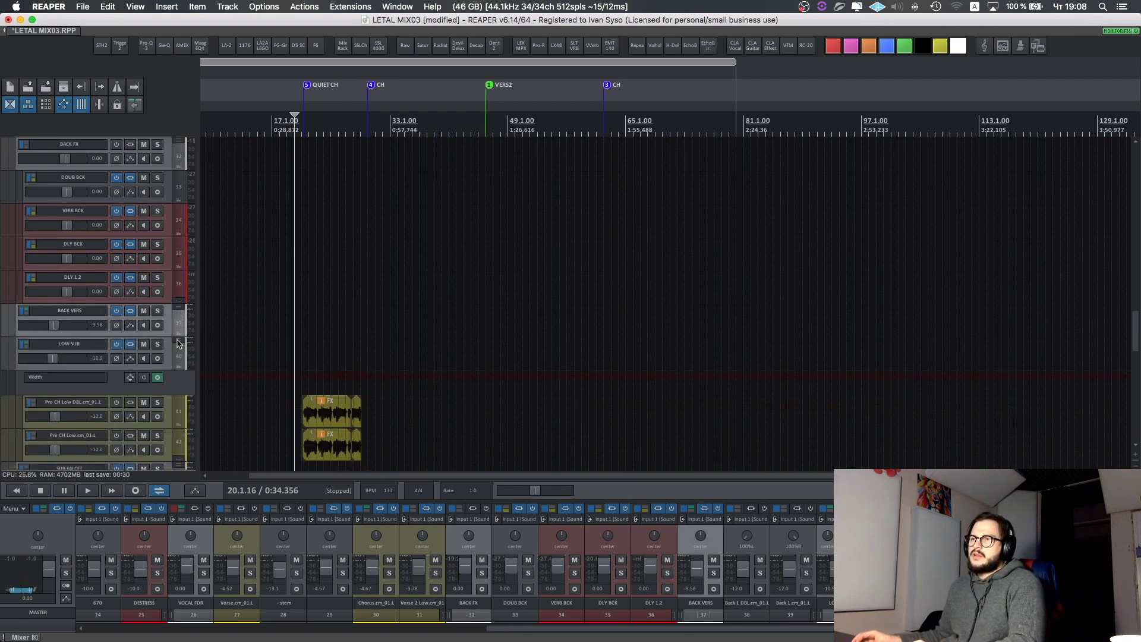
{"action": "left_click", "coordinate": [180, 341]}
{"action": "left_click", "coordinate": [181, 341]}
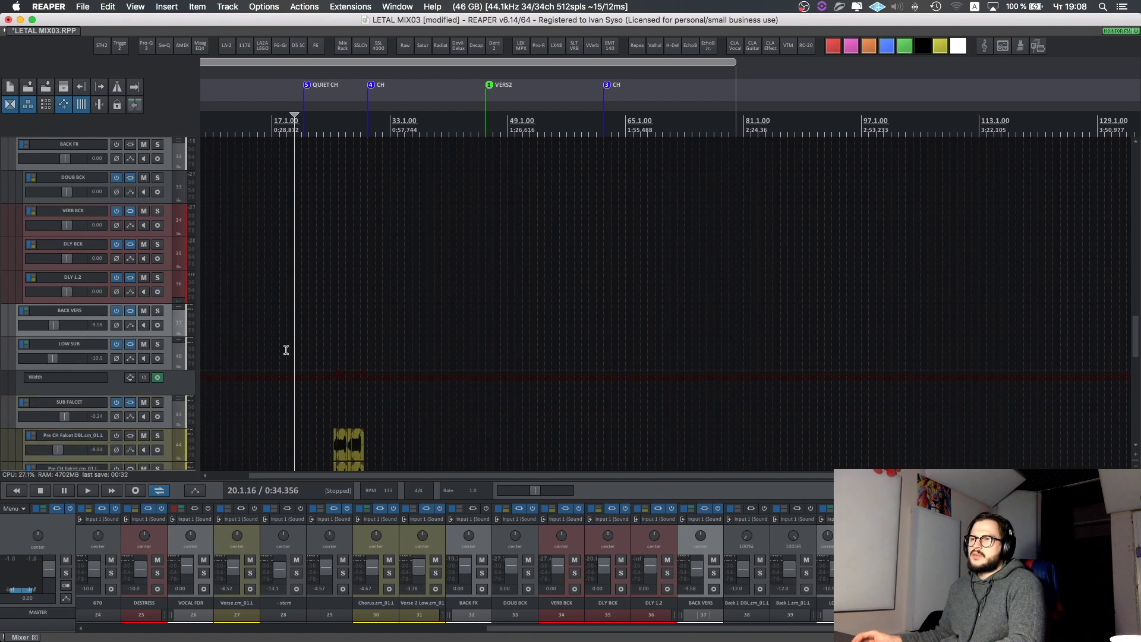
- Inspect the bx_console SSL 4000 G and Pro-DS settings on the Pre CH High DBL track, then close its effects window
{"action": "scroll", "coordinate": [286, 350], "scroll_direction": "down", "scroll_amount": 6}
{"action": "scroll", "coordinate": [286, 350], "scroll_direction": "left", "scroll_amount": 1}
{"action": "left_click", "coordinate": [354, 392]}
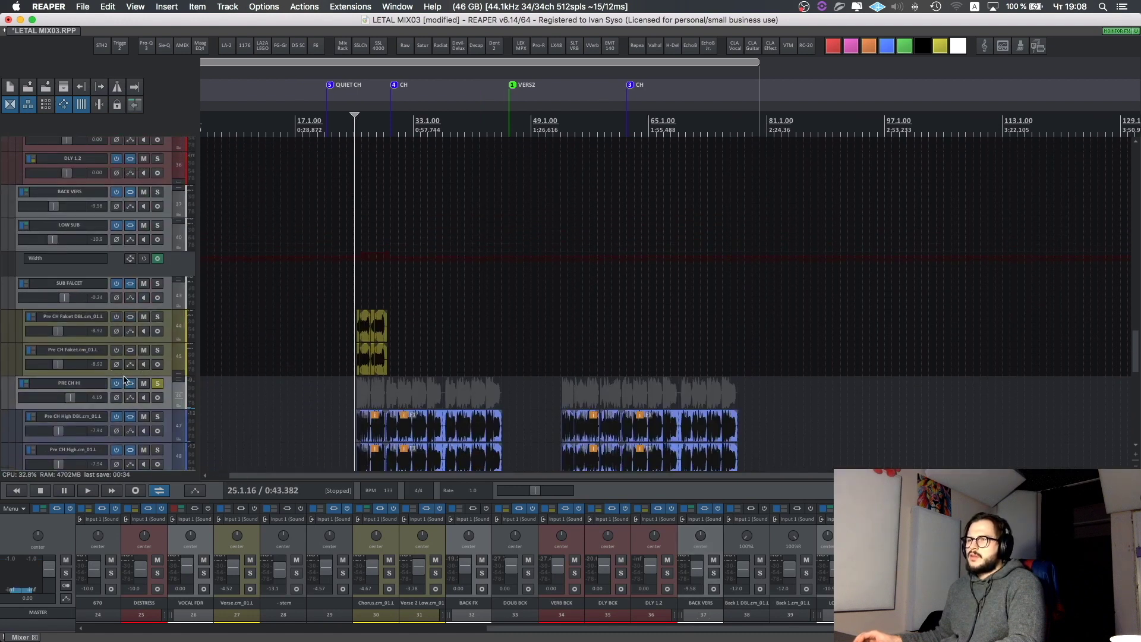
{"action": "left_click", "coordinate": [116, 416]}
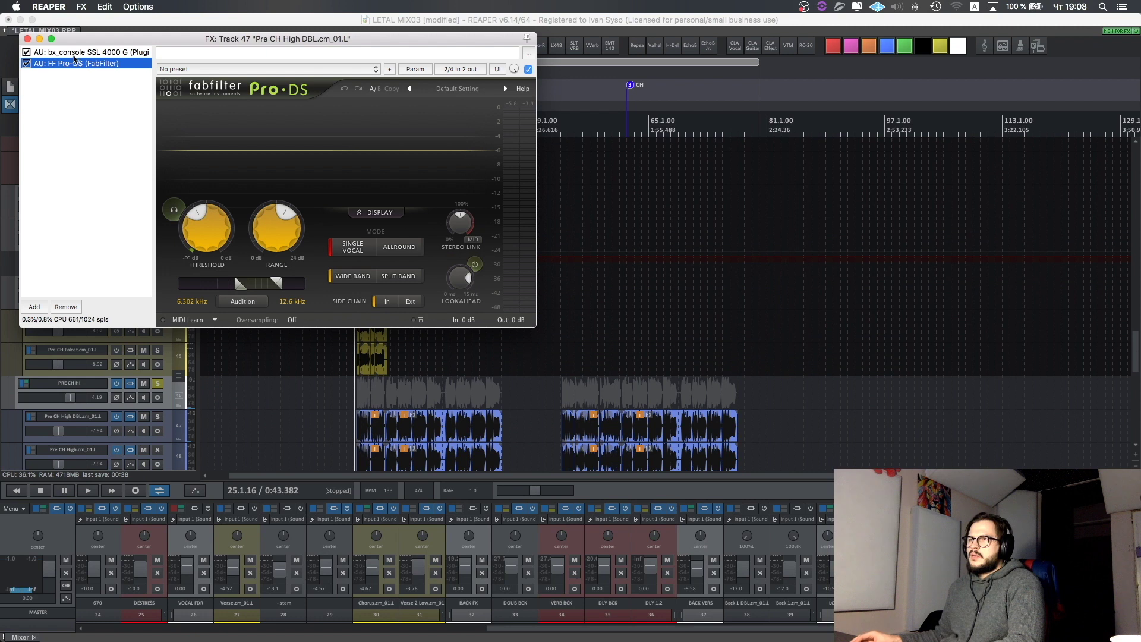
{"action": "left_click", "coordinate": [74, 55]}
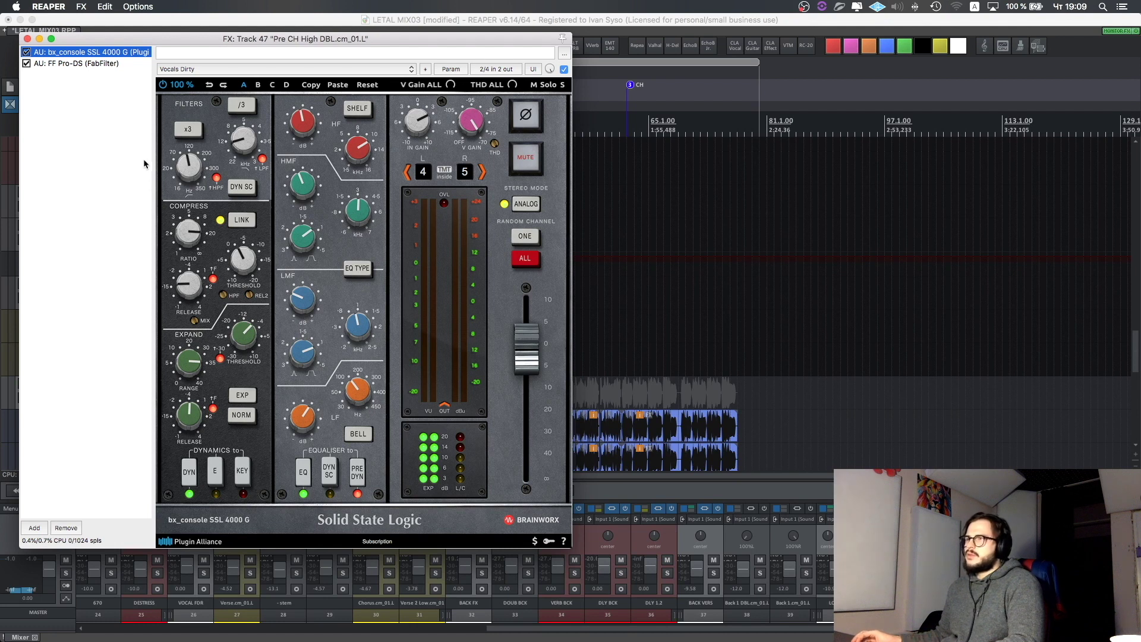
{"action": "left_click", "coordinate": [89, 63]}
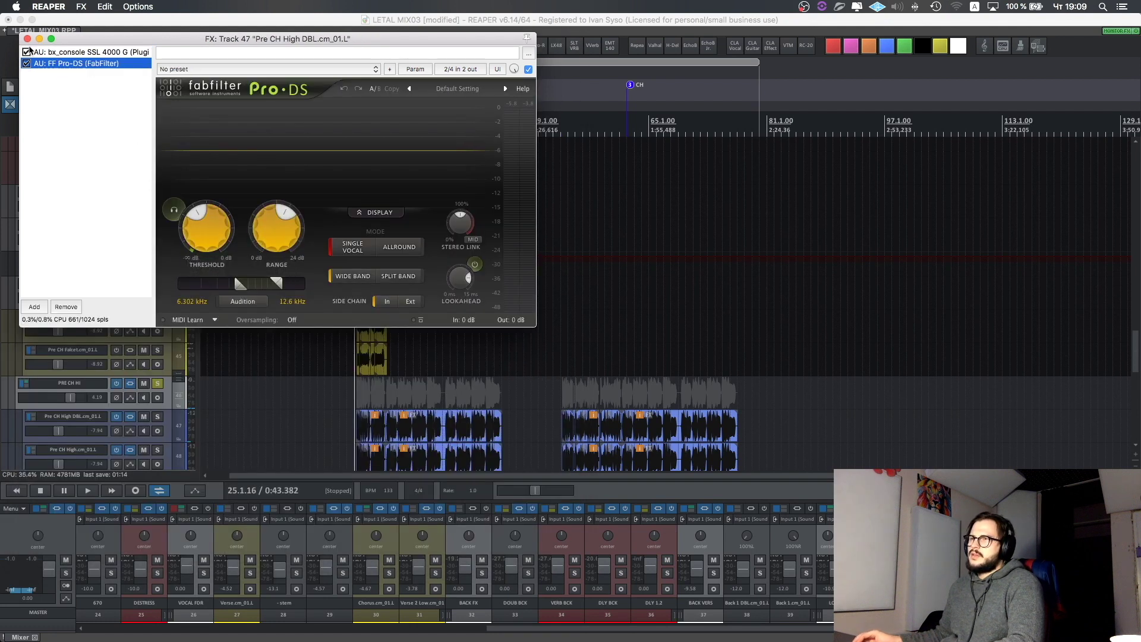
{"action": "left_click", "coordinate": [27, 39]}
- Examine the Pro-Q 3 curve's low cut and high bell and the Pro-DS settings on the PRE CH HI folder
{"action": "scroll", "coordinate": [134, 284], "scroll_direction": "down", "scroll_amount": 2}
{"action": "left_click", "coordinate": [135, 284]}
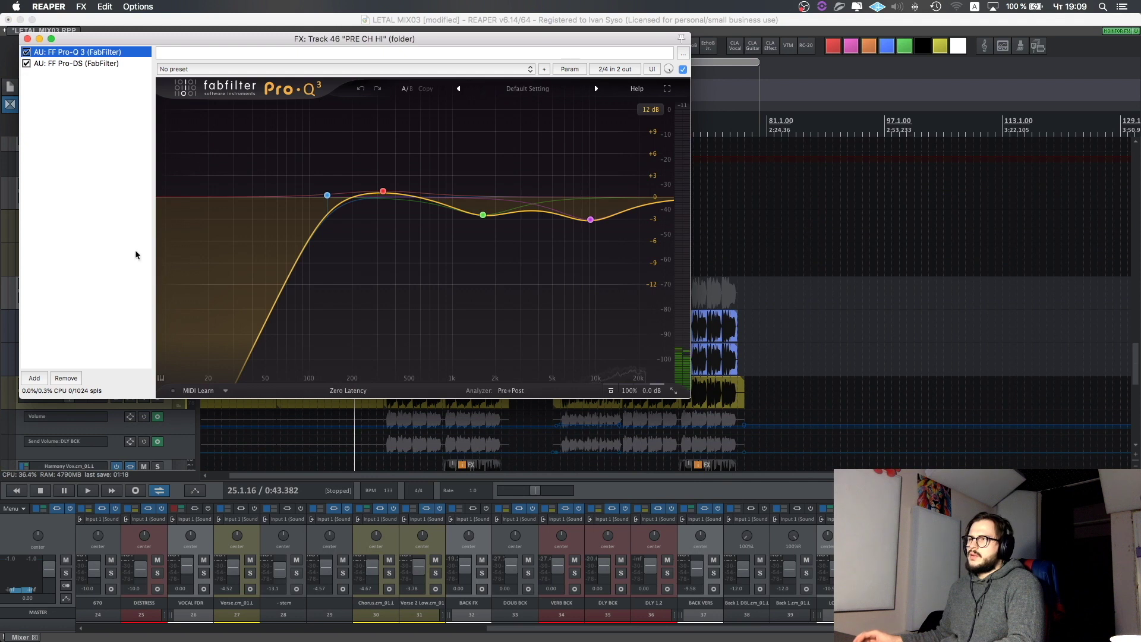
{"action": "mouse_move", "coordinate": [515, 224]}
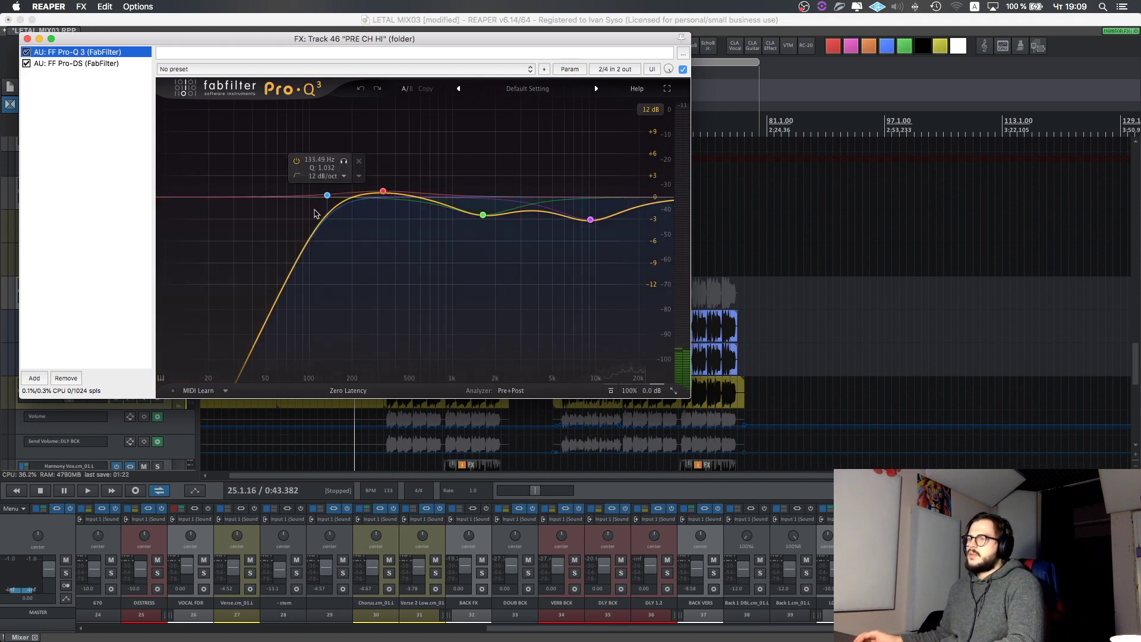
{"action": "left_click", "coordinate": [327, 195]}
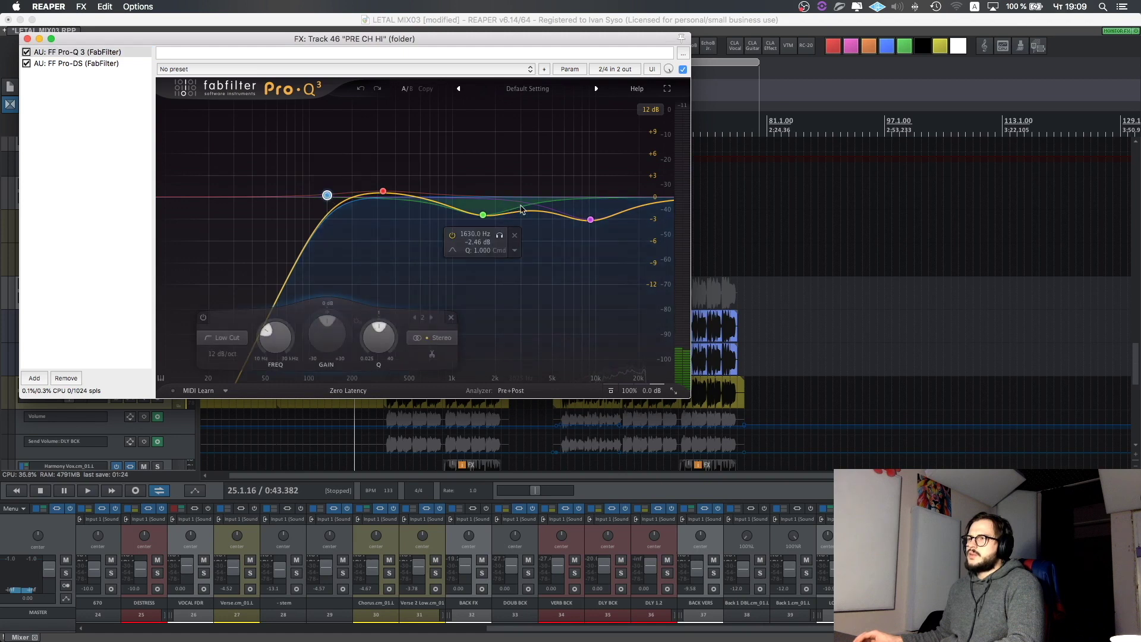
{"action": "left_click", "coordinate": [590, 220]}
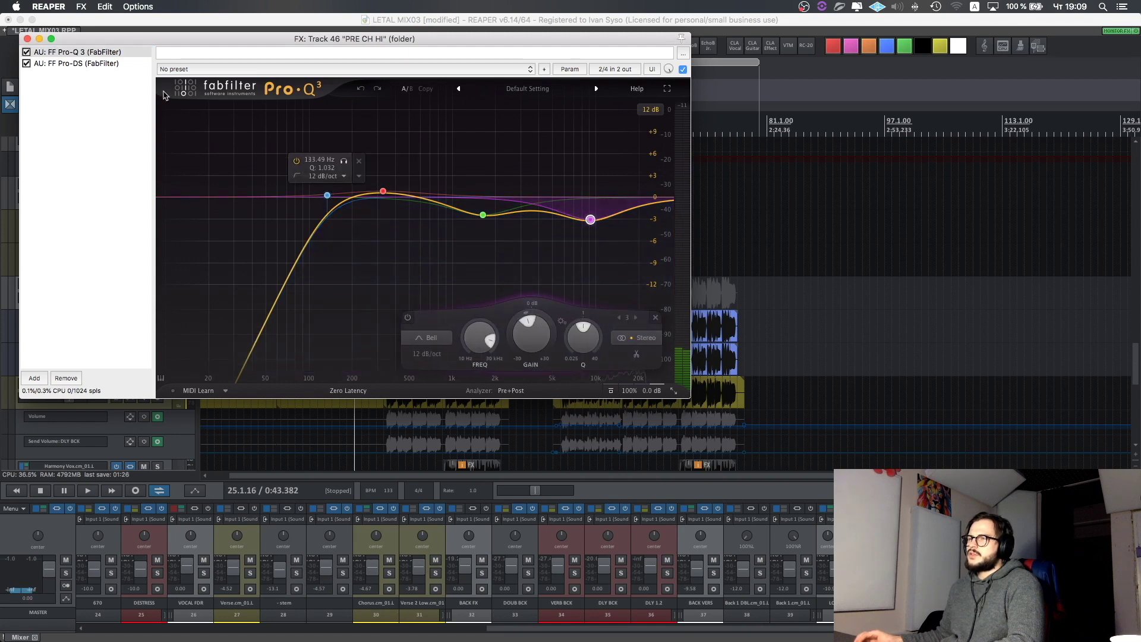
{"action": "left_click", "coordinate": [63, 63]}
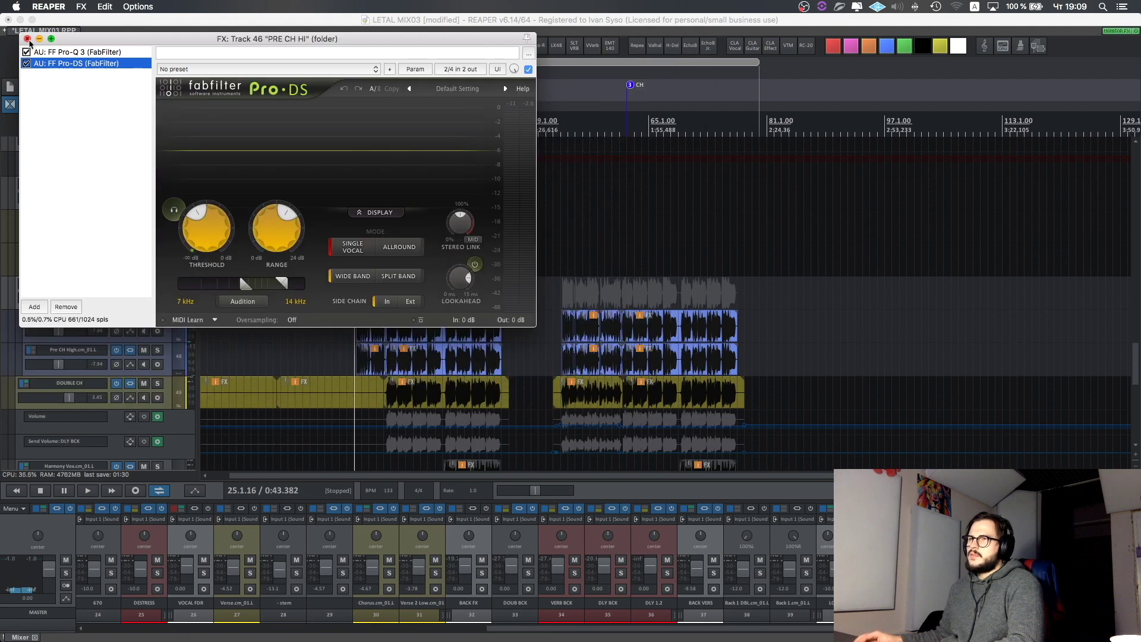
{"action": "left_click", "coordinate": [27, 39]}
- Place the cursor at the first chorus and inspect the MicroShift and L2 effects on the DOUBLE CH track
{"action": "scroll", "coordinate": [93, 290], "scroll_direction": "down", "scroll_amount": 3}
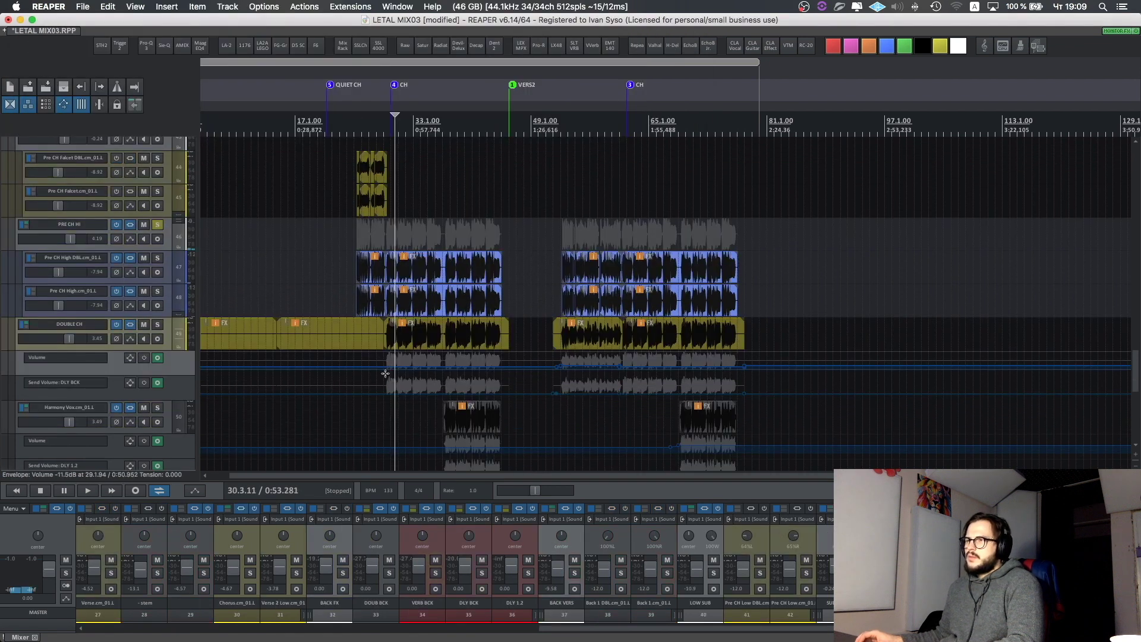
{"action": "left_click", "coordinate": [129, 326]}
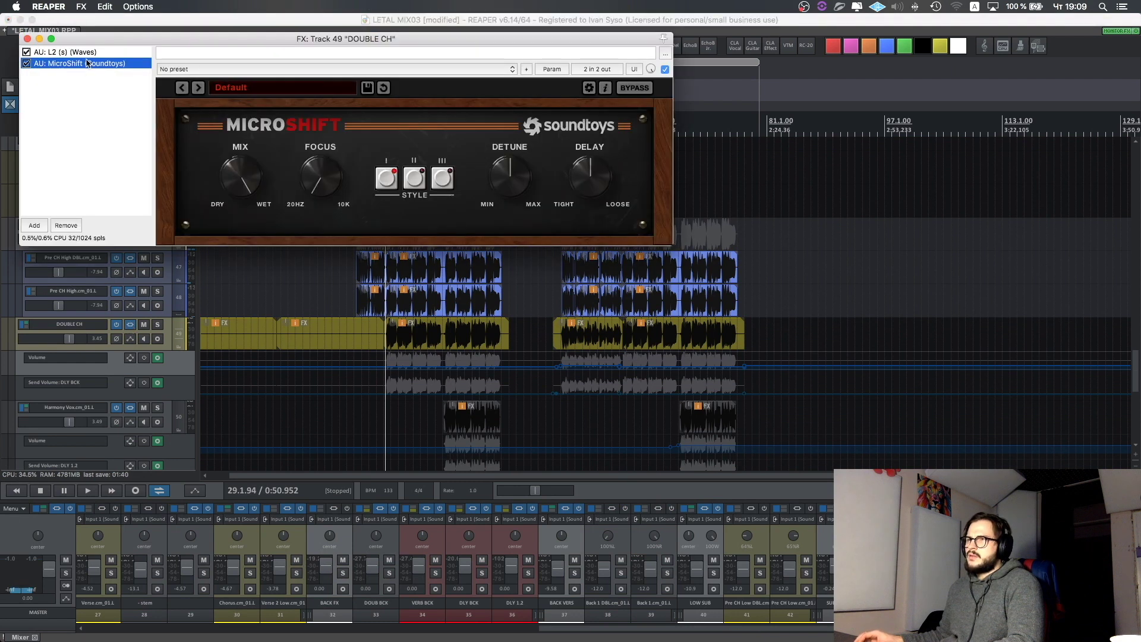
{"action": "left_click", "coordinate": [89, 53]}
{"action": "left_click", "coordinate": [93, 331]}
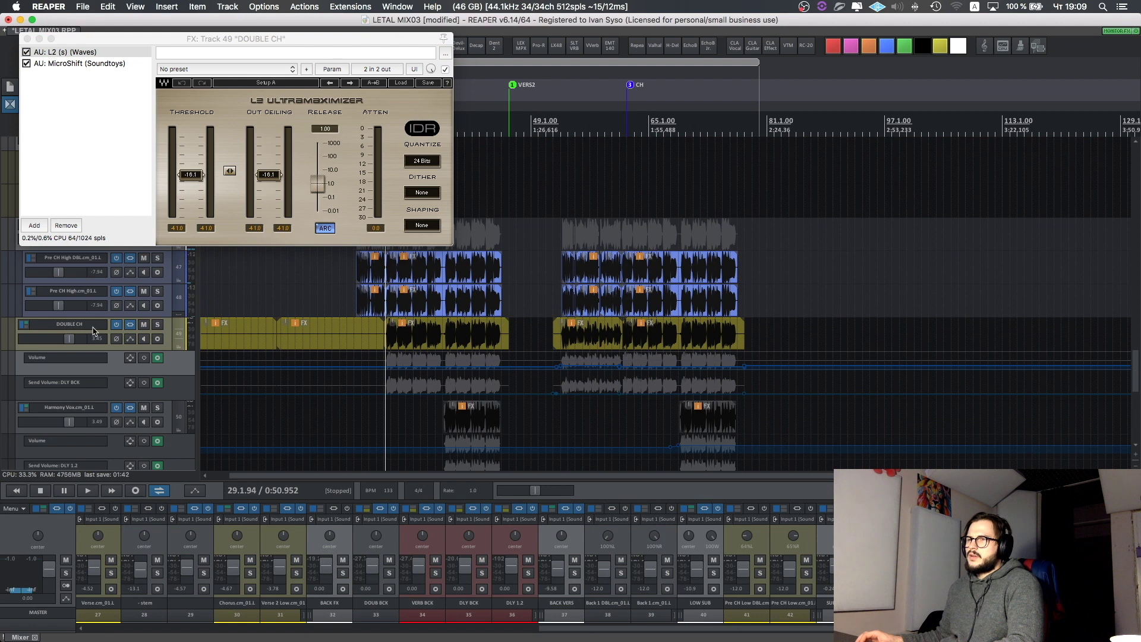
- Play the first chorus with DOUBLE CH soloed, then stop and close its effects window
{"action": "key", "text": "space"}
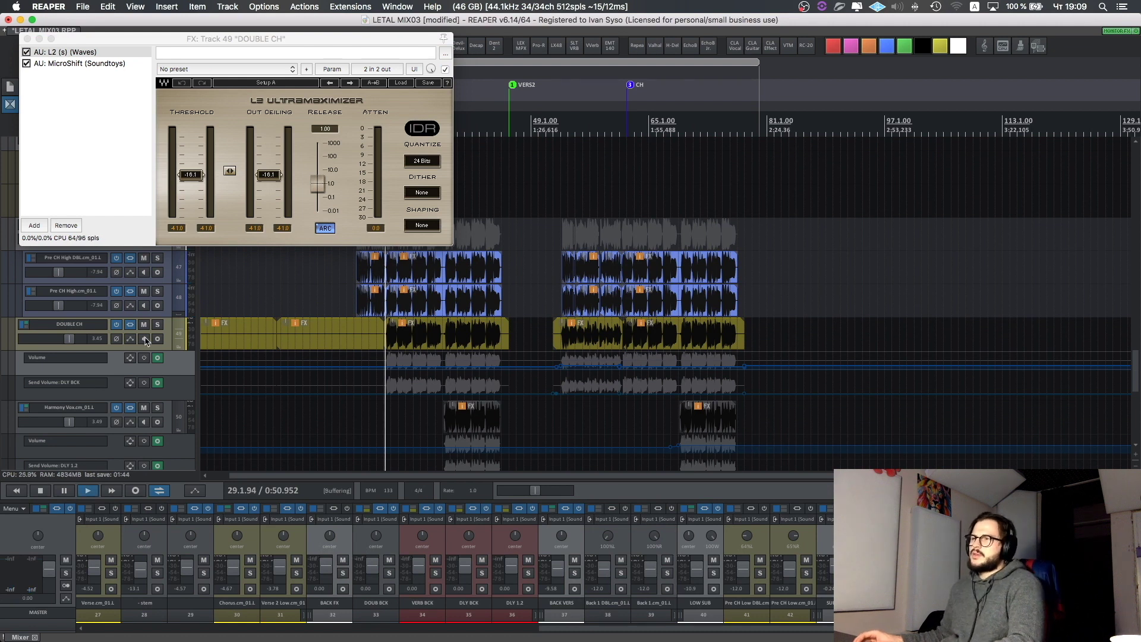
{"action": "left_click", "coordinate": [157, 325]}
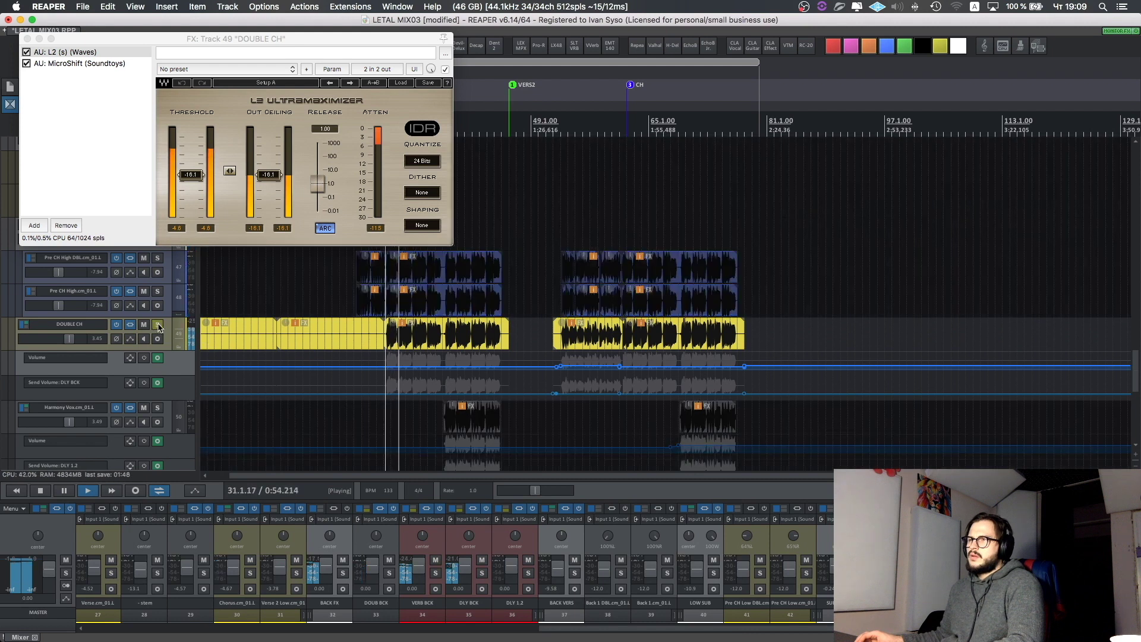
{"action": "key", "text": "space"}
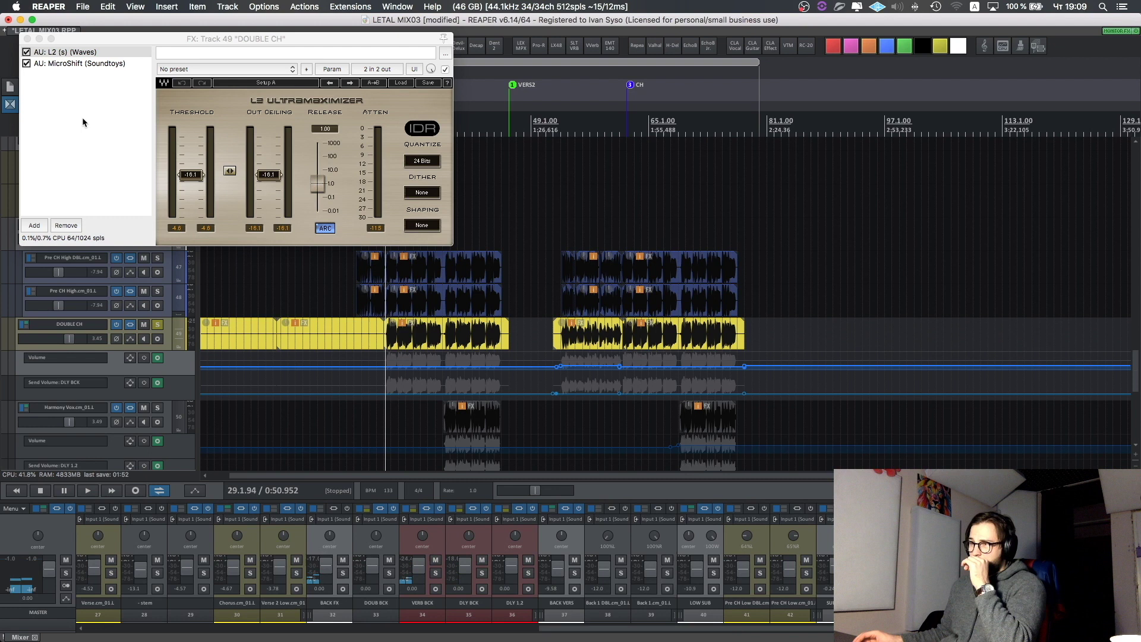
{"action": "left_click", "coordinate": [28, 39]}
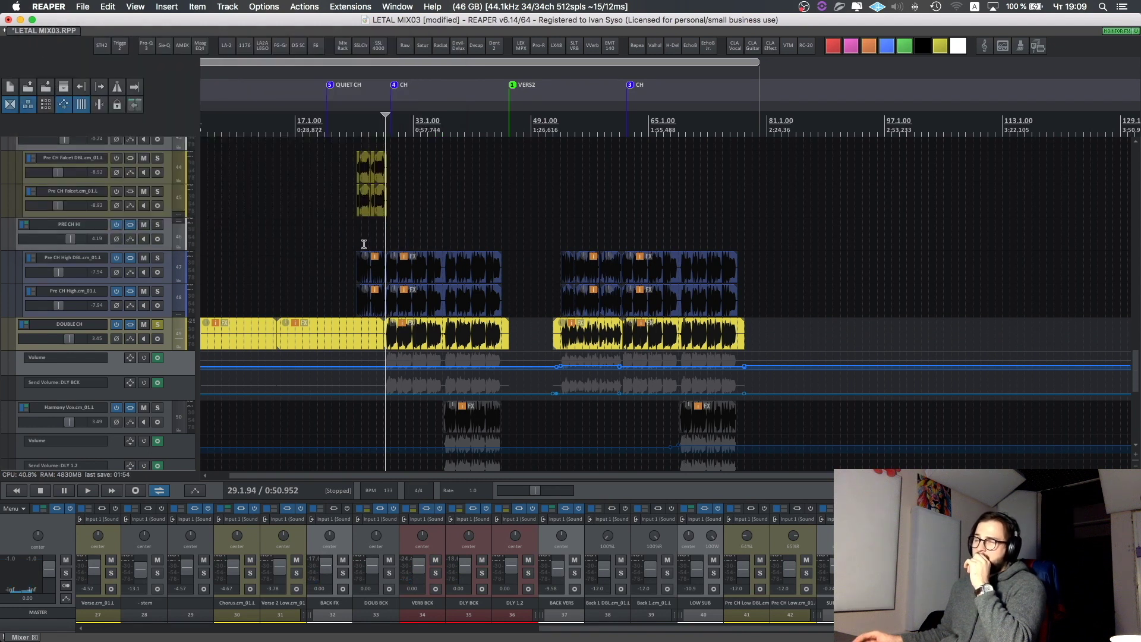
- Take DOUBLE CH out of solo and bring the harmony and FILLS HARSH tracks below it into view
{"action": "scroll", "coordinate": [379, 253], "scroll_direction": "down", "scroll_amount": 1}
{"action": "scroll", "coordinate": [379, 253], "scroll_direction": "left", "scroll_amount": 1}
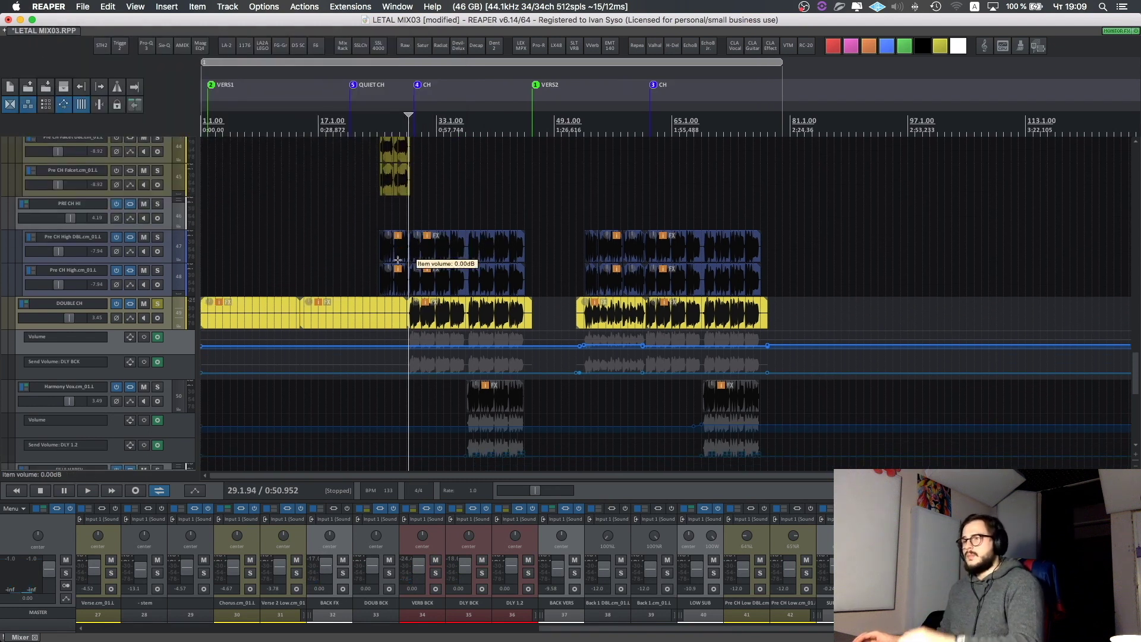
{"action": "left_click", "coordinate": [154, 307]}
{"action": "scroll", "coordinate": [319, 299], "scroll_direction": "down", "scroll_amount": 3}
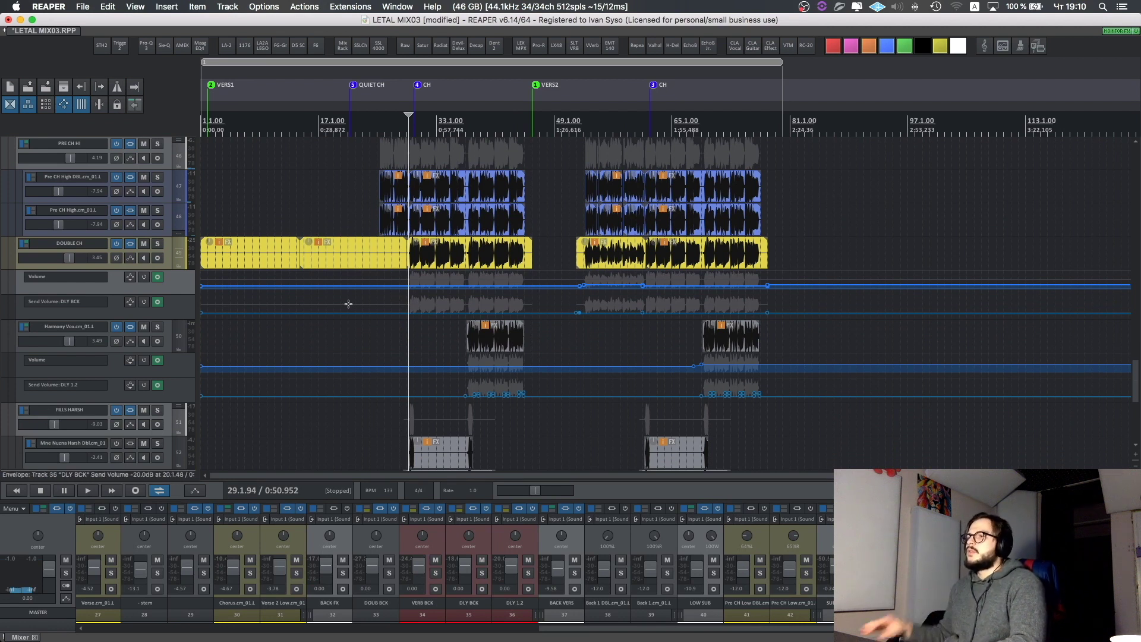
- Open the Harmony Vox track's effects and play its first section with the track soloed, keeping the Pro-Q 3 curve in view
{"action": "scroll", "coordinate": [348, 304], "scroll_direction": "right", "scroll_amount": 5}
{"action": "key", "text": "shift+f"}
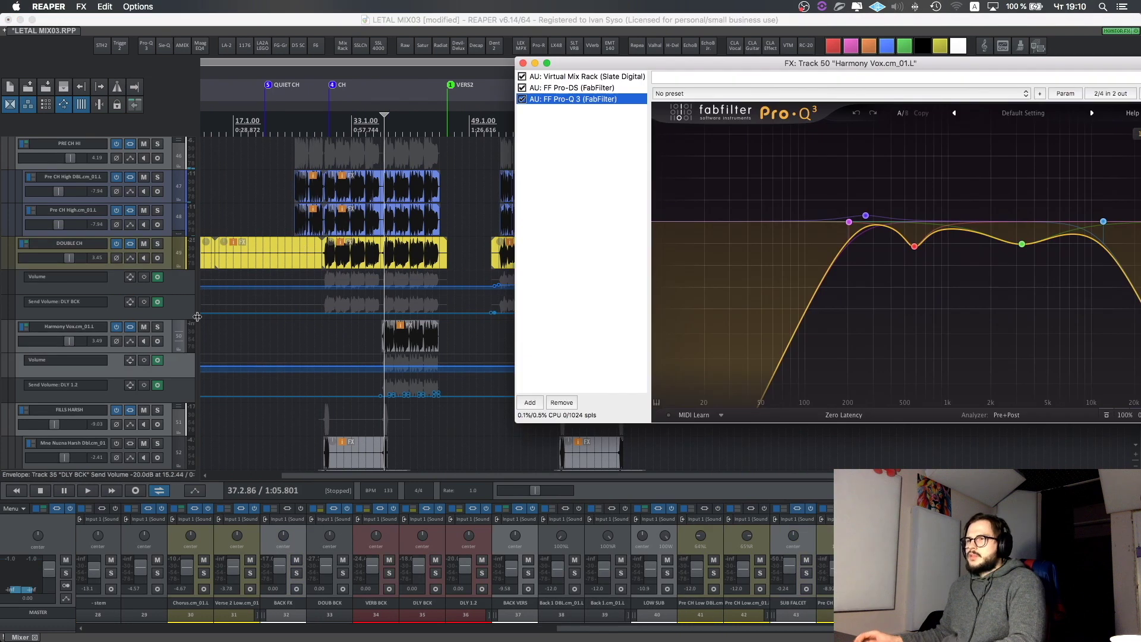
{"action": "left_click", "coordinate": [157, 328]}
{"action": "key", "text": "space"}
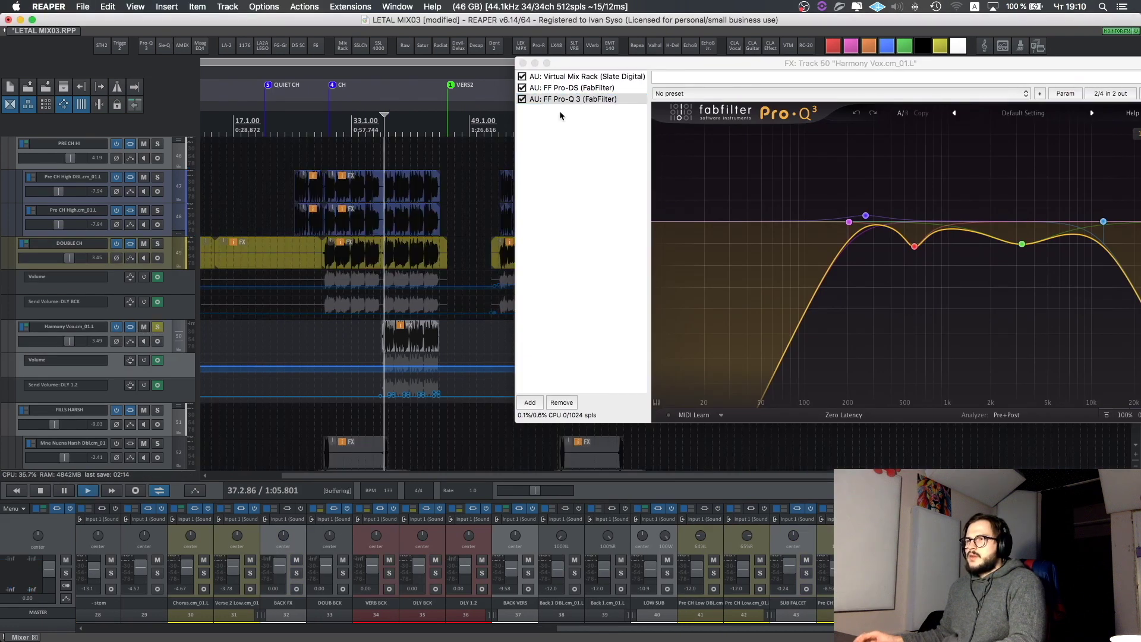
{"action": "left_click_drag", "start_coordinate": [593, 61], "coordinate": [380, 62]}
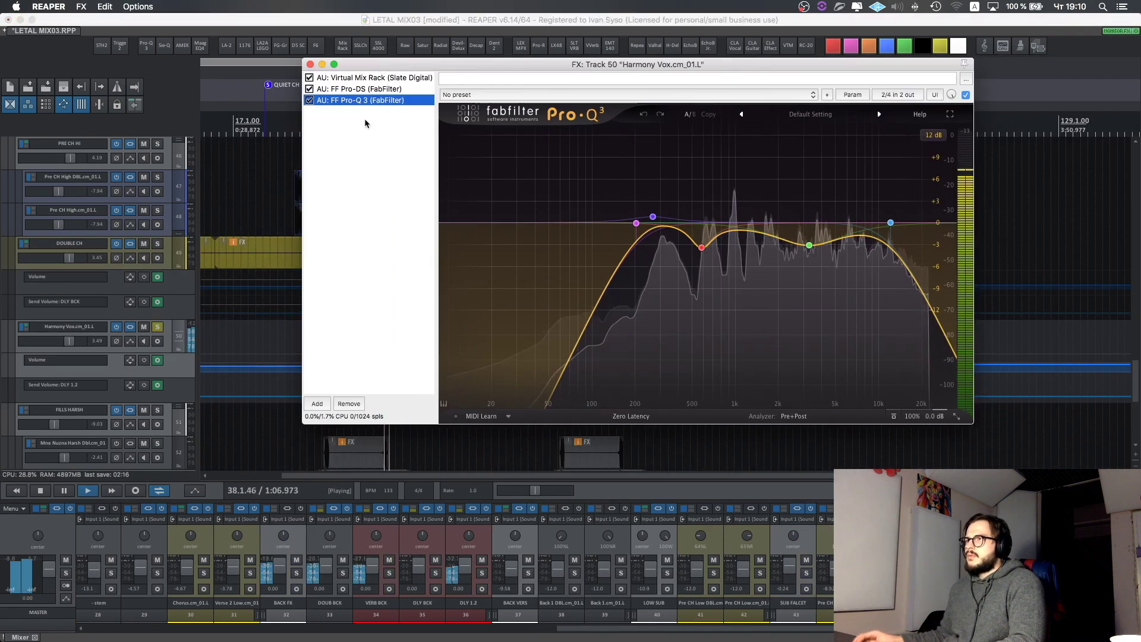
- Check the Virtual Mix Rack on Harmony Vox, shift its Pro-Q 3 high cut to a slightly higher frequency and close the effects
{"action": "left_click", "coordinate": [369, 77]}
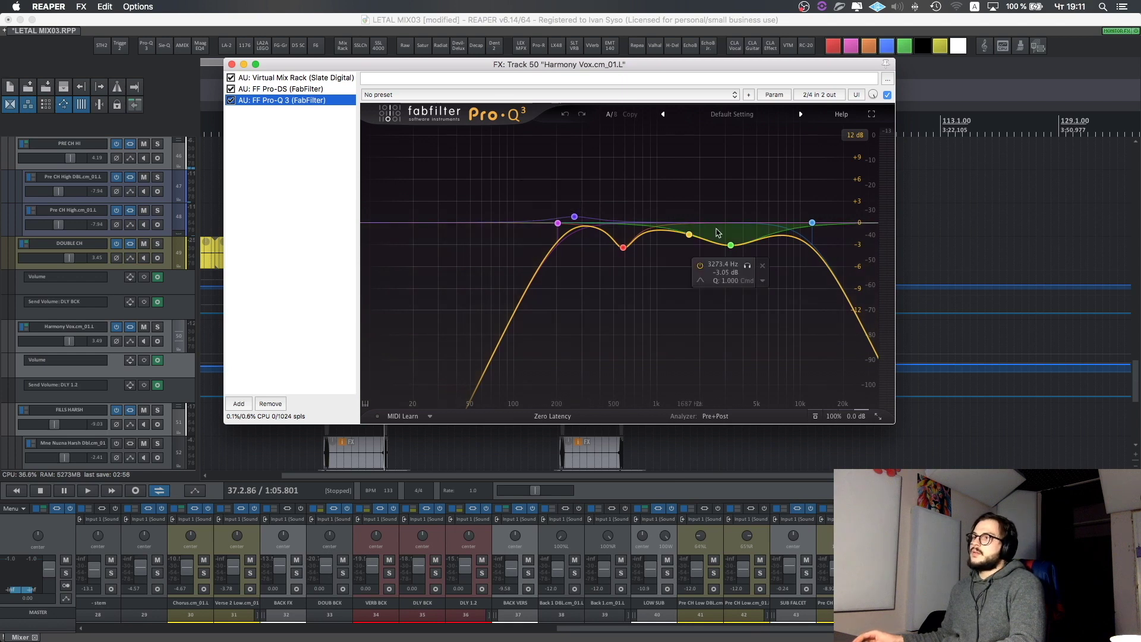
{"action": "left_click_drag", "start_coordinate": [812, 224], "coordinate": [834, 224]}
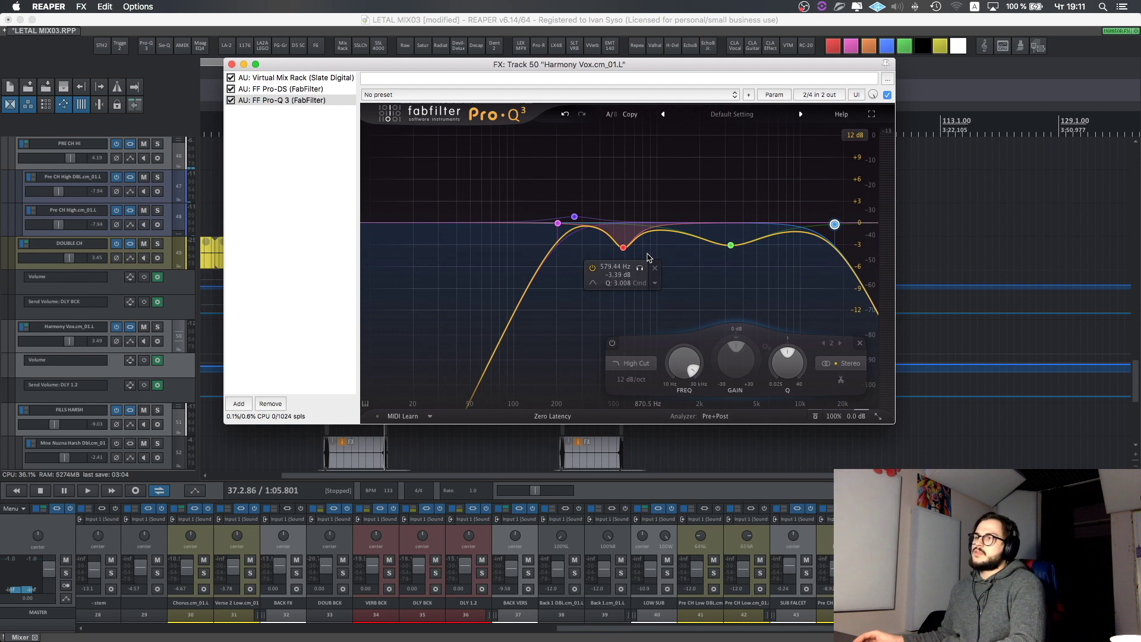
{"action": "left_click", "coordinate": [232, 65]}
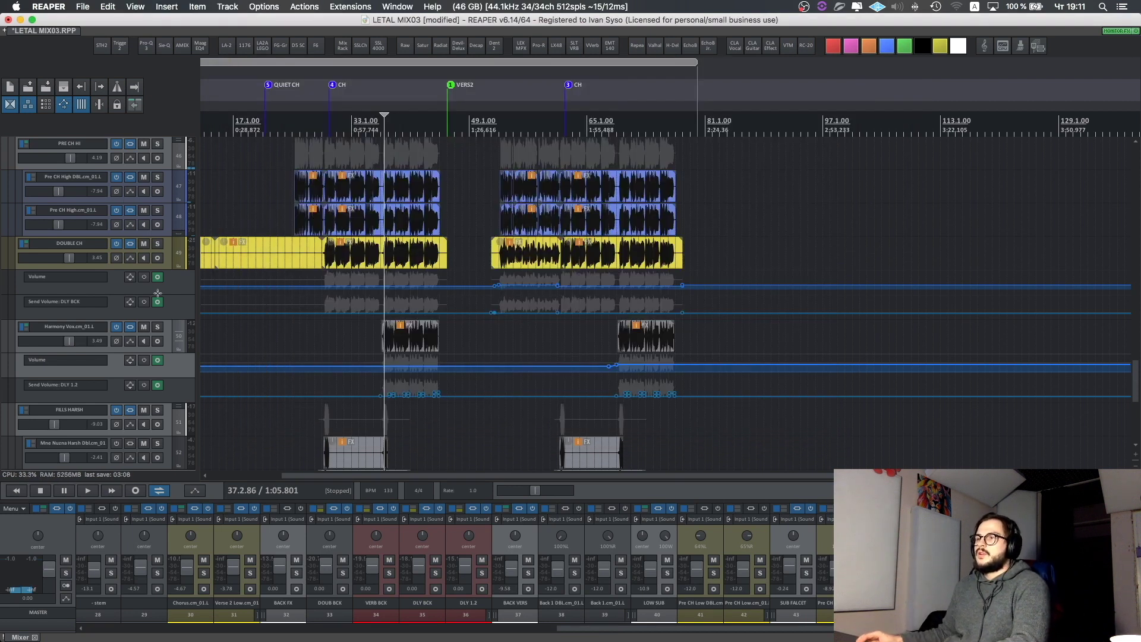
- Inspect the Pro-Q 3 curve and the UA 1176LN Legacy settings on the FILLS HARSH folder, then close its effects
{"action": "scroll", "coordinate": [217, 319], "scroll_direction": "down", "scroll_amount": 5}
{"action": "scroll", "coordinate": [275, 326], "scroll_direction": "up", "scroll_amount": 4}
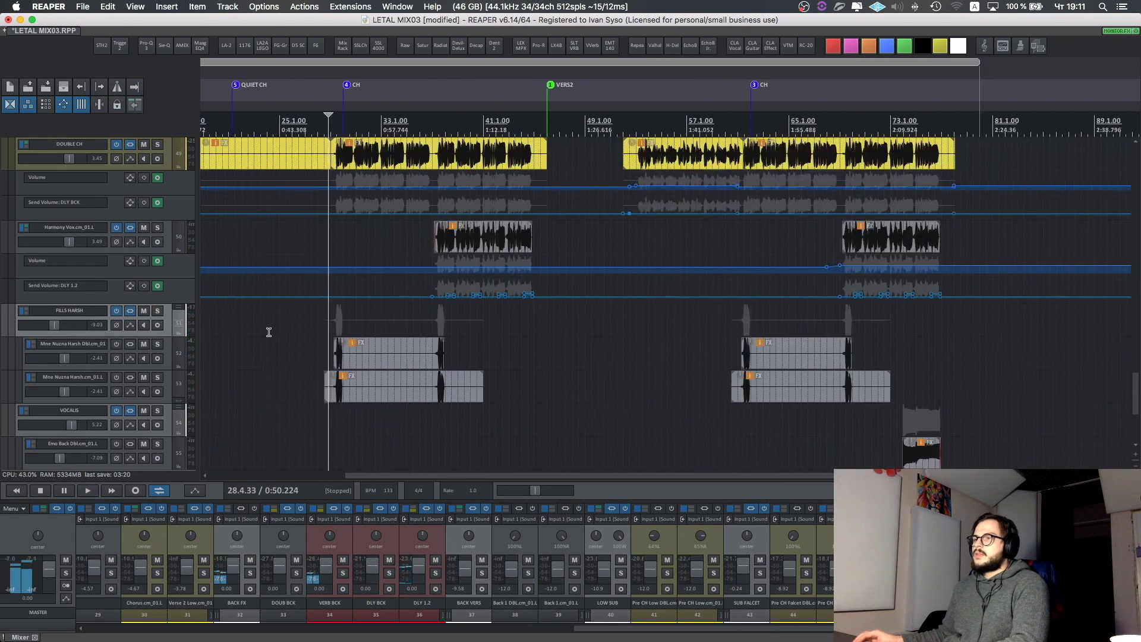
{"action": "left_click", "coordinate": [131, 316]}
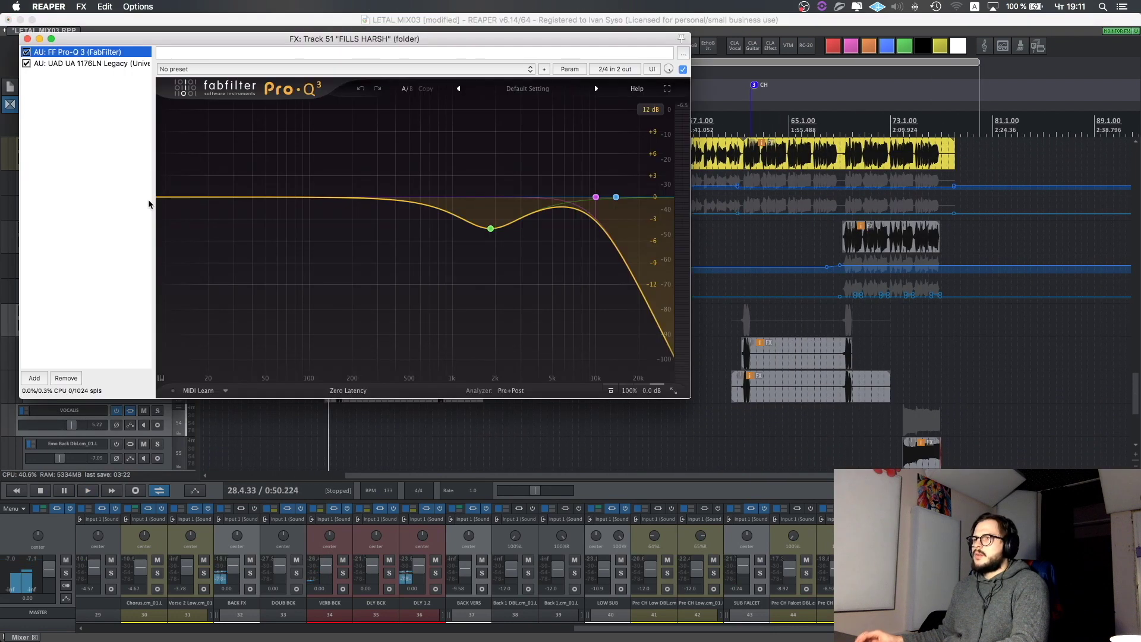
{"action": "left_click", "coordinate": [103, 64]}
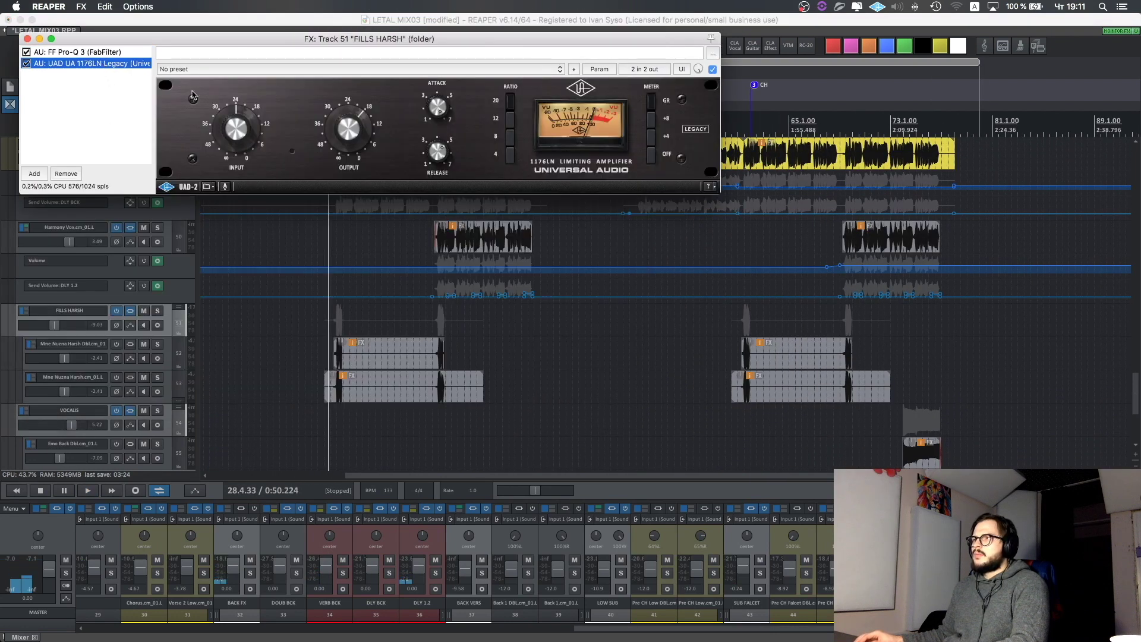
{"action": "key", "text": "Escape"}
- Solo the VOCALIS folder, play its section near bar 73 and stop playback
{"action": "scroll", "coordinate": [535, 267], "scroll_direction": "down", "scroll_amount": 5}
{"action": "scroll", "coordinate": [535, 267], "scroll_direction": "right", "scroll_amount": 5}
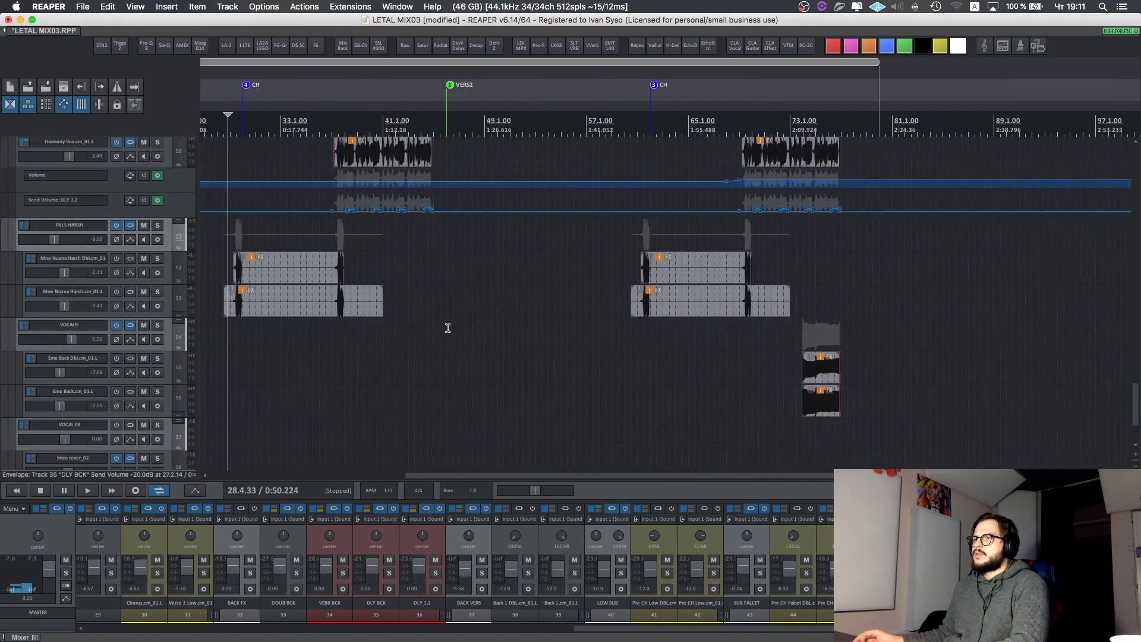
{"action": "scroll", "coordinate": [401, 311], "scroll_direction": "left", "scroll_amount": 5}
{"action": "scroll", "coordinate": [401, 311], "scroll_direction": "down", "scroll_amount": 2}
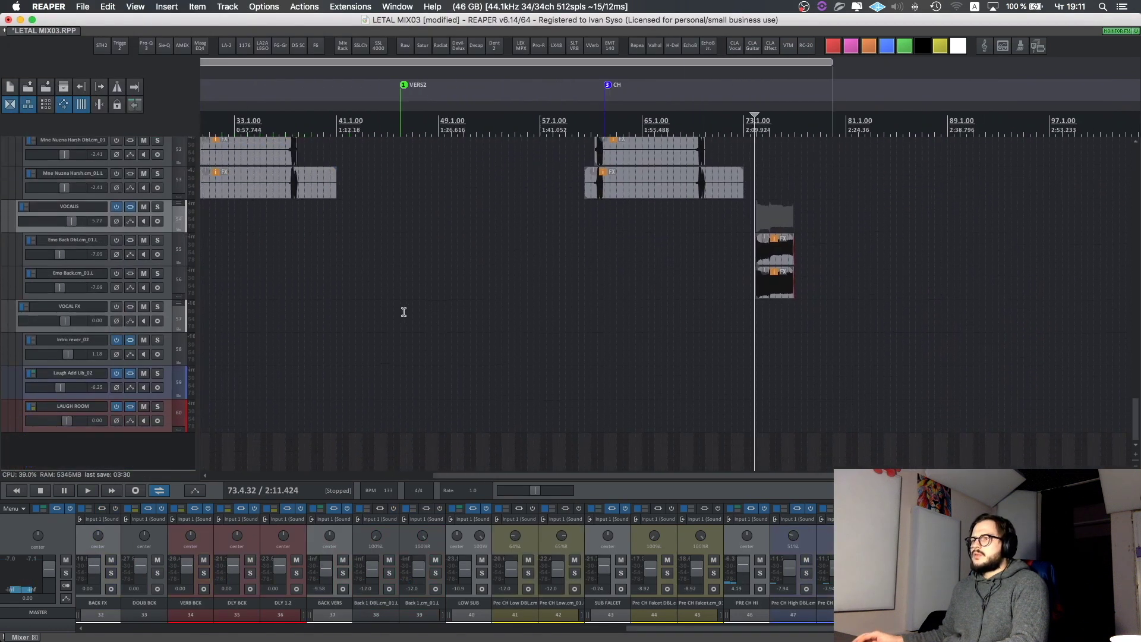
{"action": "left_click", "coordinate": [158, 206]}
{"action": "key", "text": "space"}
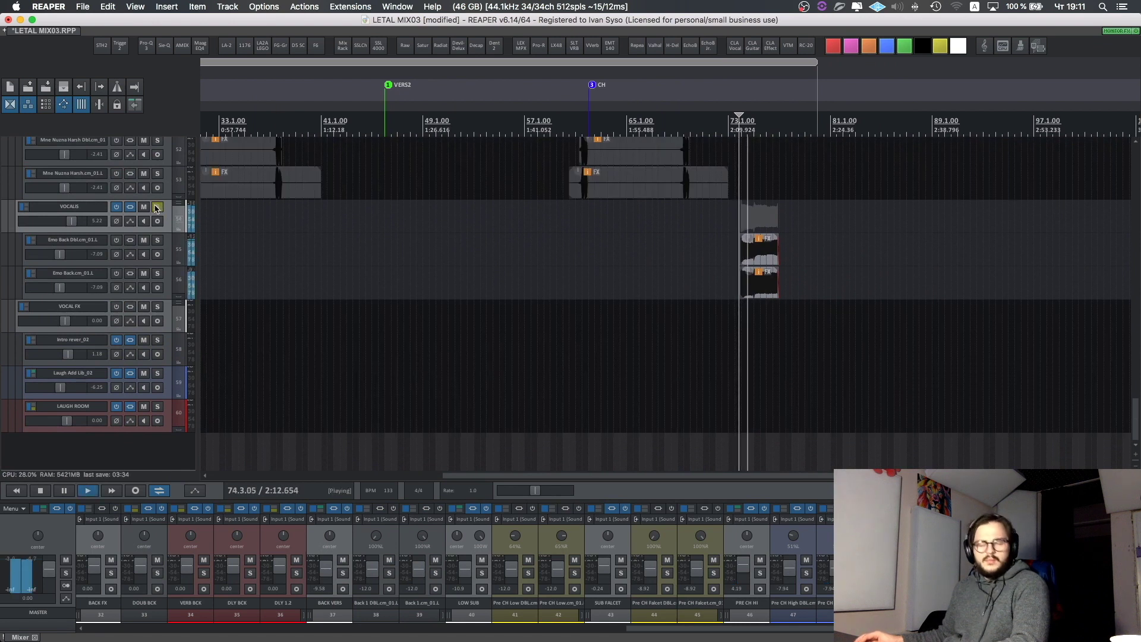
{"action": "scroll", "coordinate": [366, 228], "scroll_direction": "right", "scroll_amount": 3}
{"action": "scroll", "coordinate": [365, 228], "scroll_direction": "right", "scroll_amount": 4}
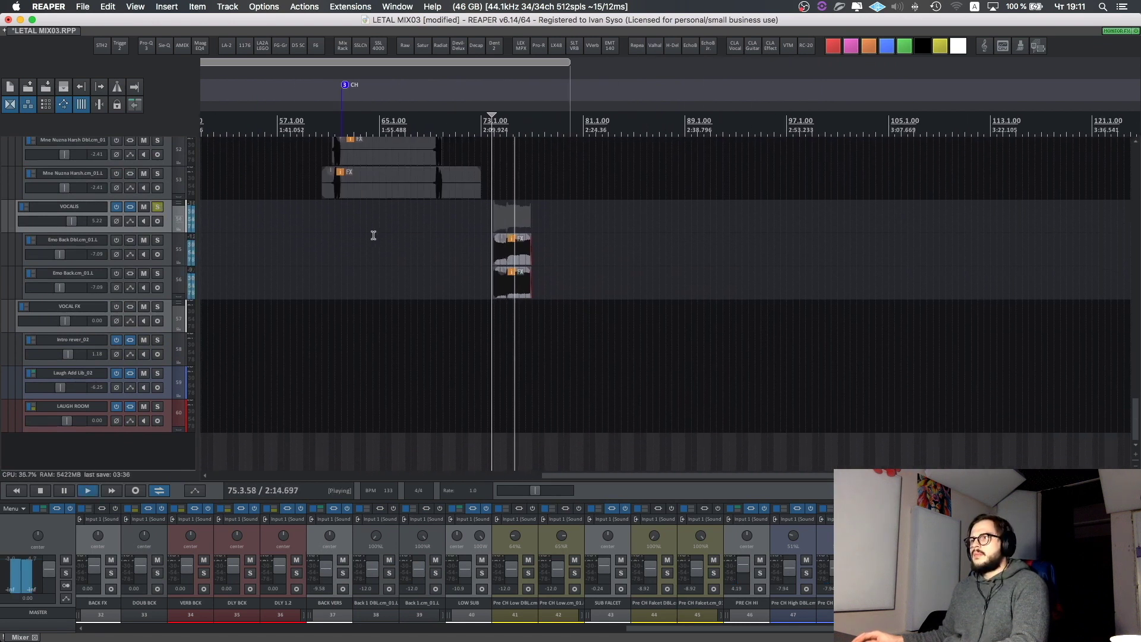
{"action": "key", "text": "space"}
- Examine the low cut and midrange dips of Pro-Q 3 on the VOCALIS folder and close the effects window
{"action": "left_click", "coordinate": [116, 206]}
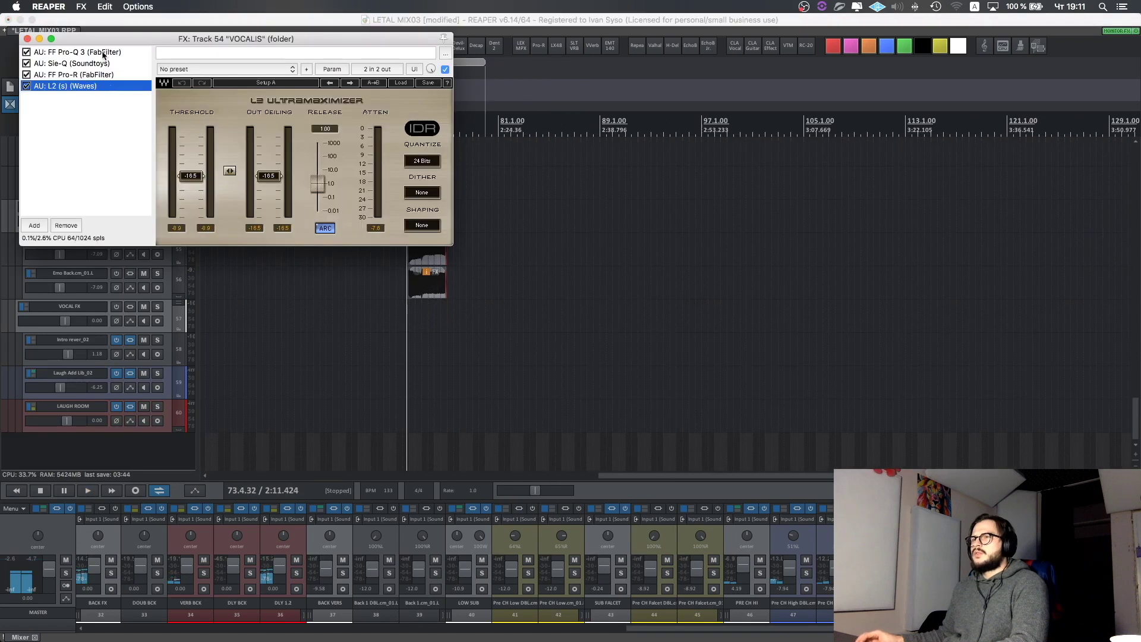
{"action": "left_click", "coordinate": [104, 52]}
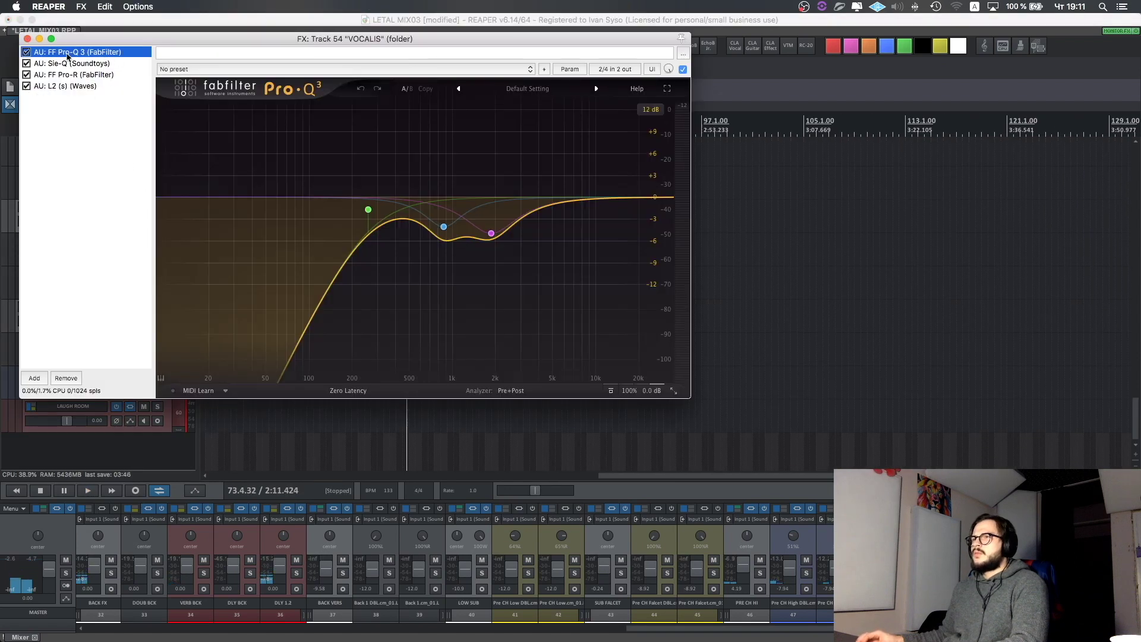
{"action": "mouse_move", "coordinate": [462, 231]}
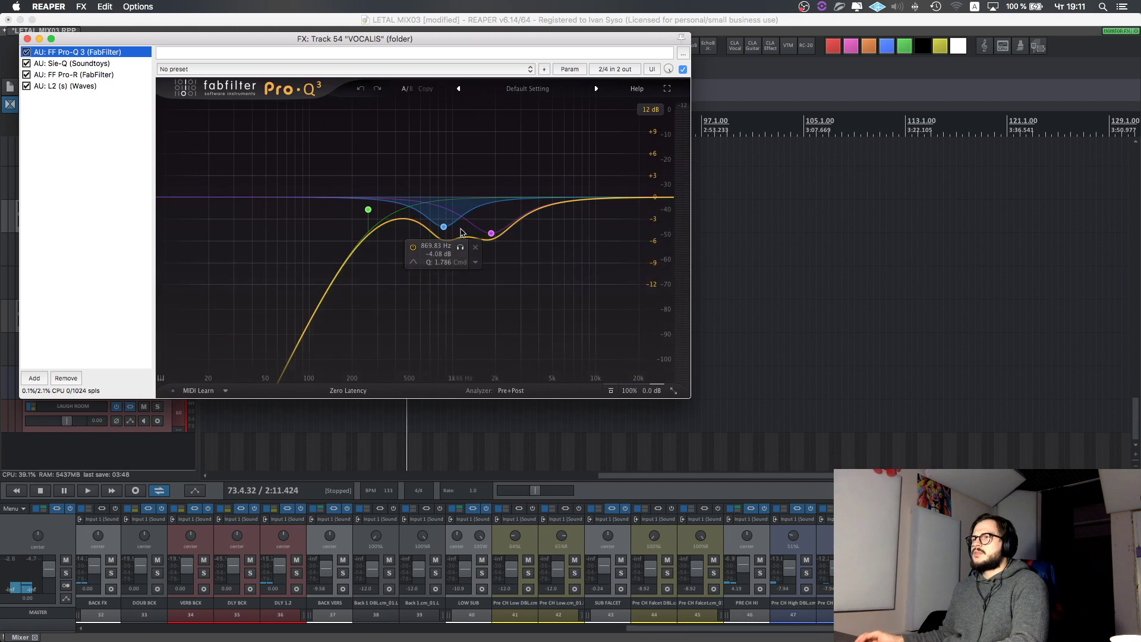
{"action": "left_click", "coordinate": [27, 39]}
- Place the cursor just before the VOCALIS clips, play the passage in the full mix without solo and stop
{"action": "left_click", "coordinate": [380, 213]}
{"action": "left_click", "coordinate": [403, 209]}
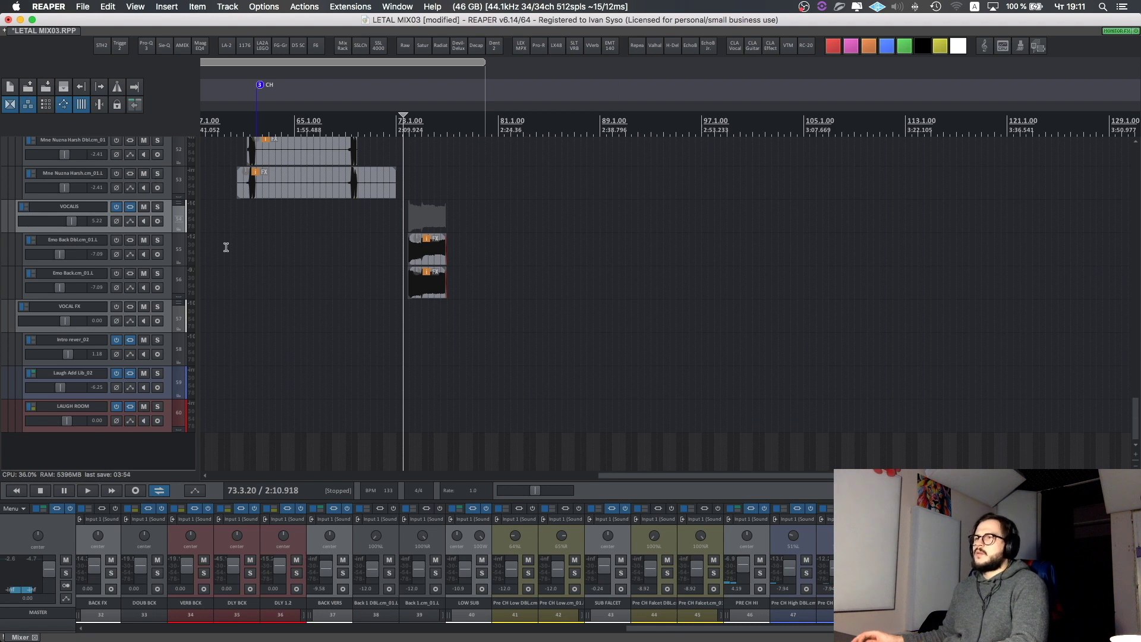
{"action": "scroll", "coordinate": [226, 247], "scroll_direction": "up", "scroll_amount": 1}
{"action": "key", "text": "space"}
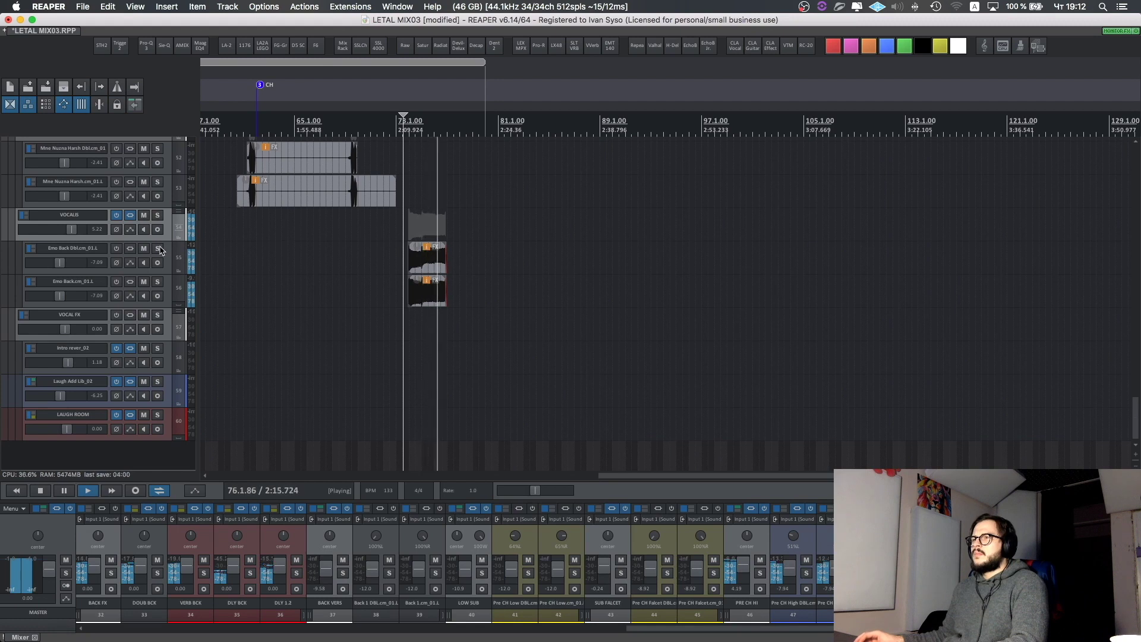
{"action": "key", "text": "space"}
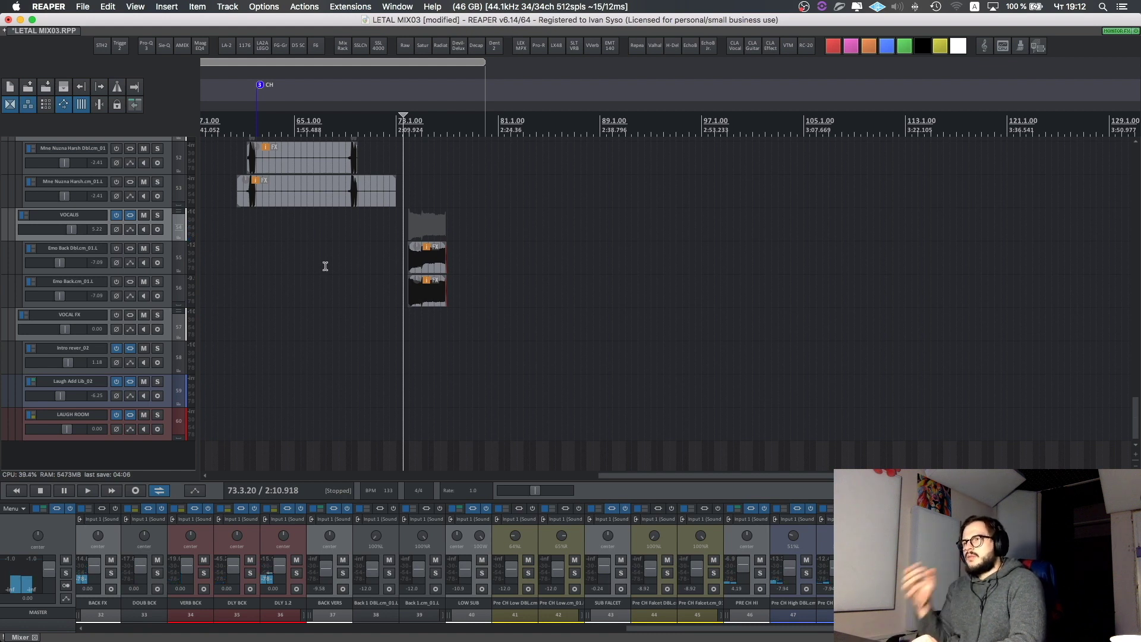
- Go through the Sie-Q, Pro-R and L2 effects on the VOCALIS folder and close its effects window
{"action": "left_click", "coordinate": [132, 217]}
{"action": "left_click", "coordinate": [86, 63]}
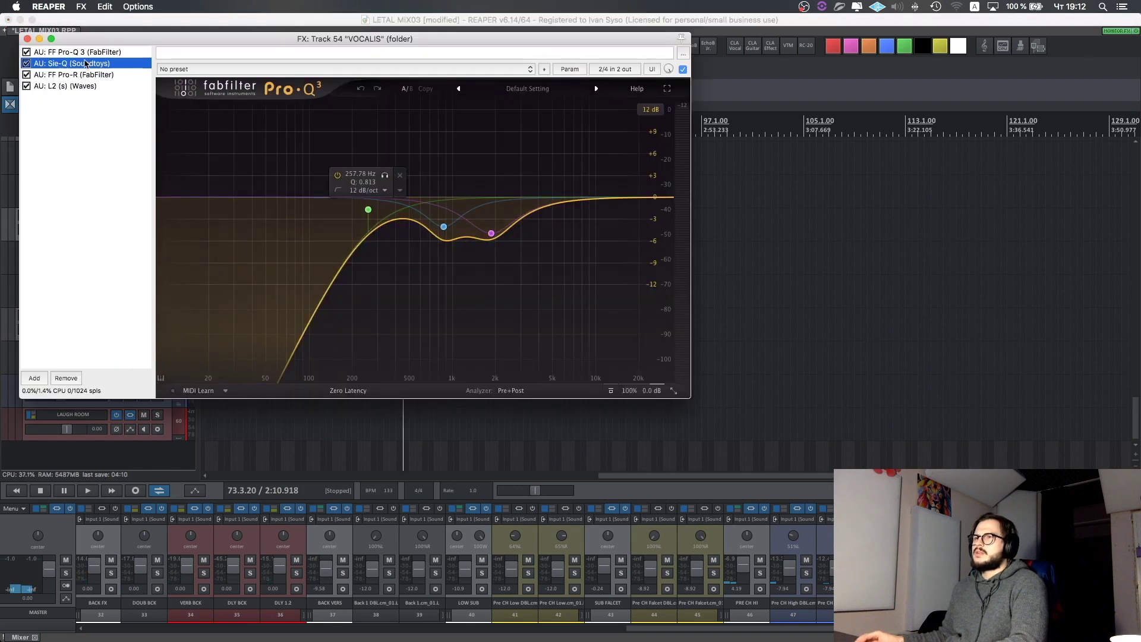
{"action": "left_click", "coordinate": [83, 74]}
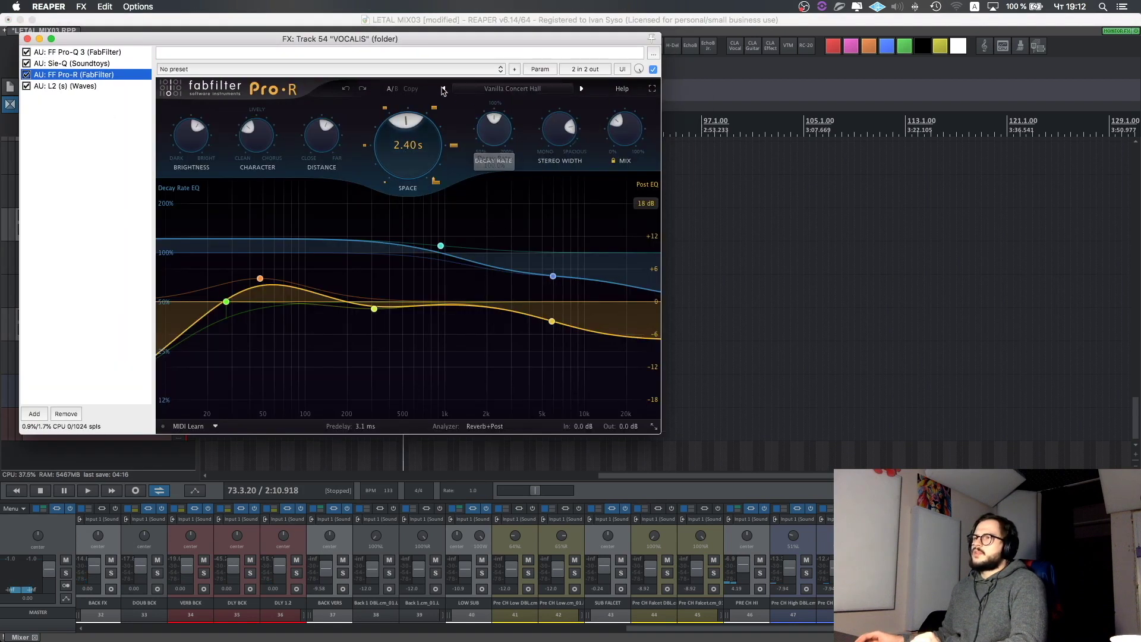
{"action": "left_click", "coordinate": [66, 86]}
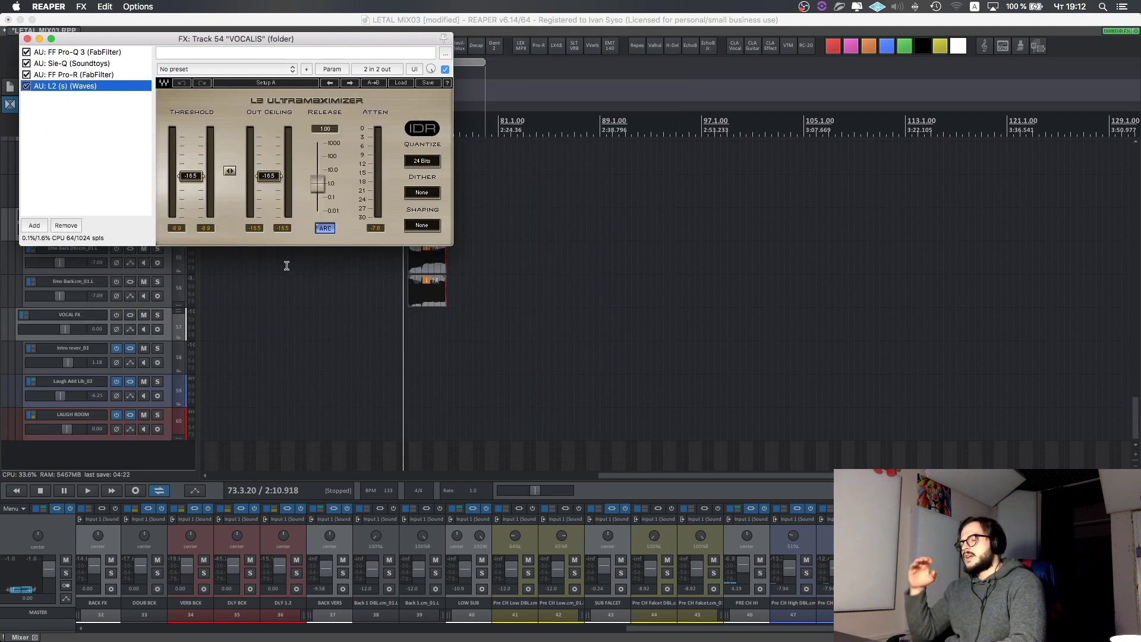
{"action": "left_click", "coordinate": [28, 39]}
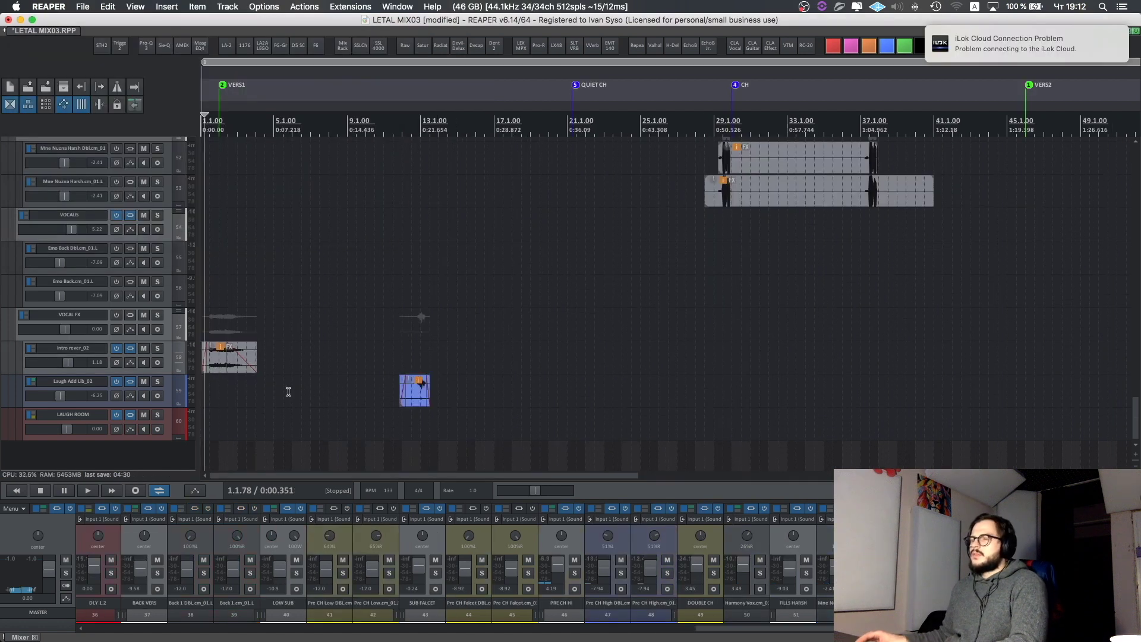
- Open the Master track's effects, reposition their window beside the track list and collapse the VOCAL ALL folder
{"action": "scroll", "coordinate": [342, 379], "scroll_direction": "down", "scroll_amount": 8}
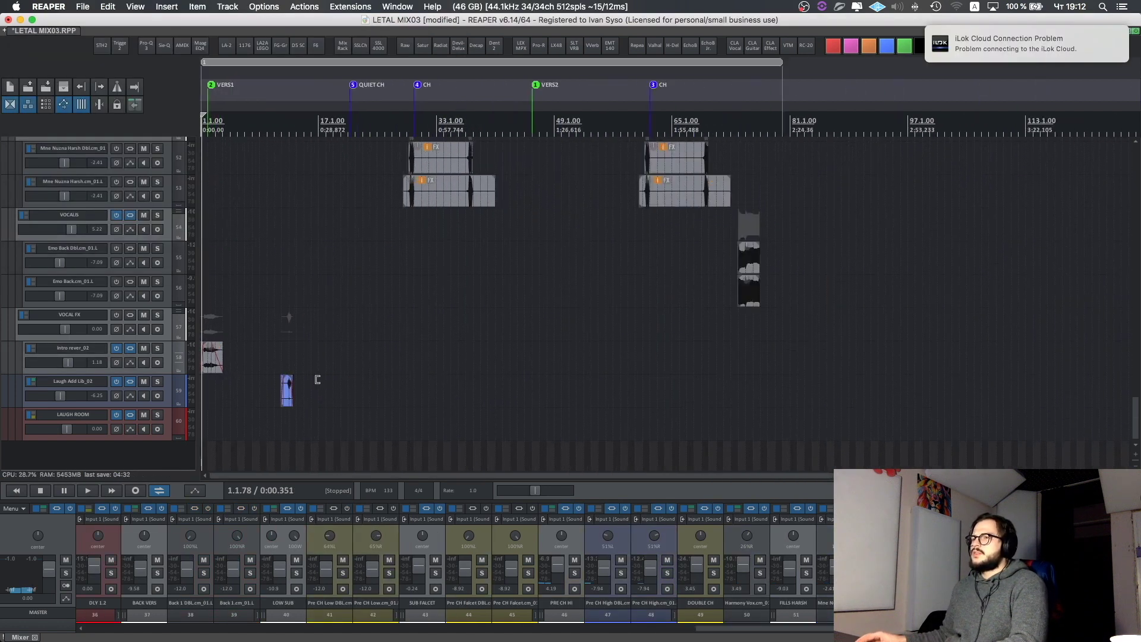
{"action": "scroll", "coordinate": [317, 378], "scroll_direction": "up", "scroll_amount": 15}
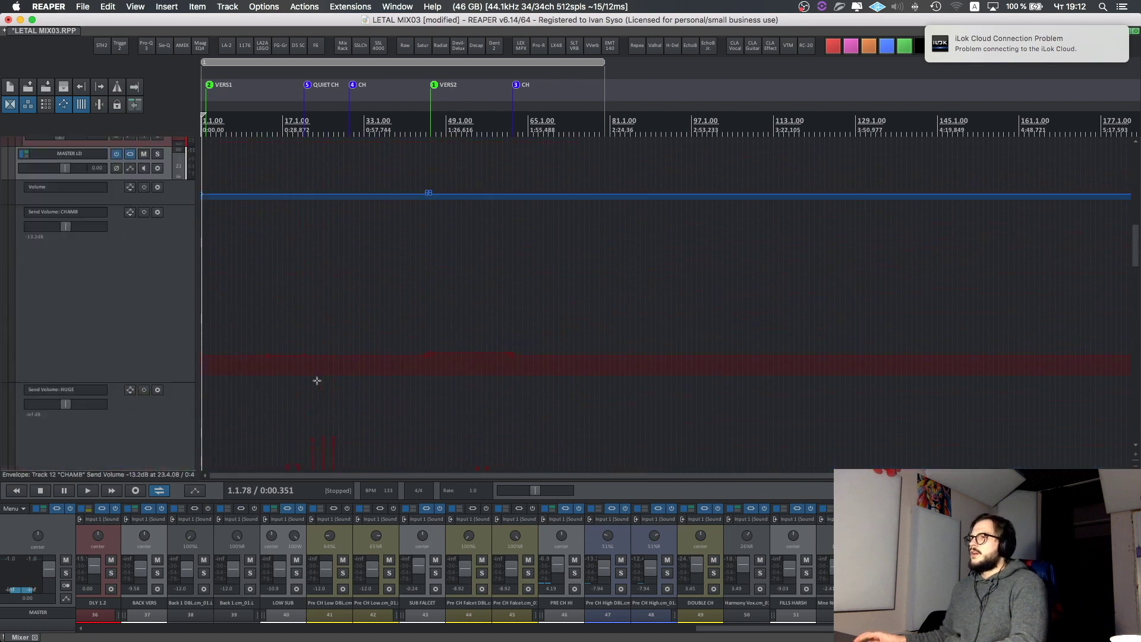
{"action": "scroll", "coordinate": [316, 377], "scroll_direction": "down", "scroll_amount": 5}
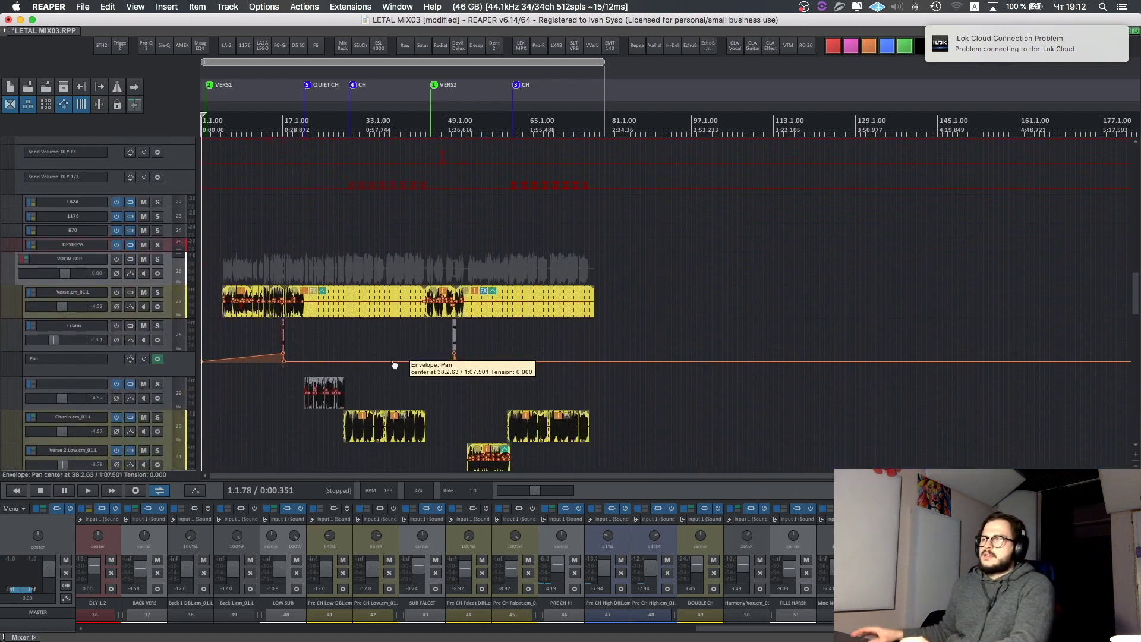
{"action": "scroll", "coordinate": [215, 287], "scroll_direction": "up", "scroll_amount": 8}
{"action": "scroll", "coordinate": [215, 287], "scroll_direction": "up", "scroll_amount": 6}
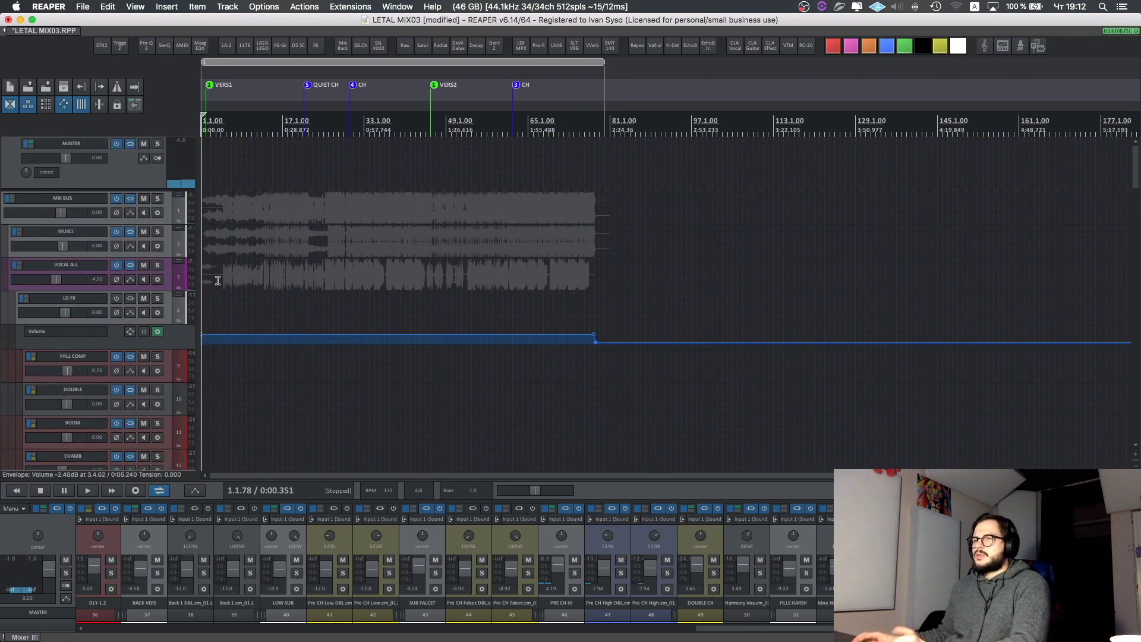
{"action": "left_click", "coordinate": [131, 144]}
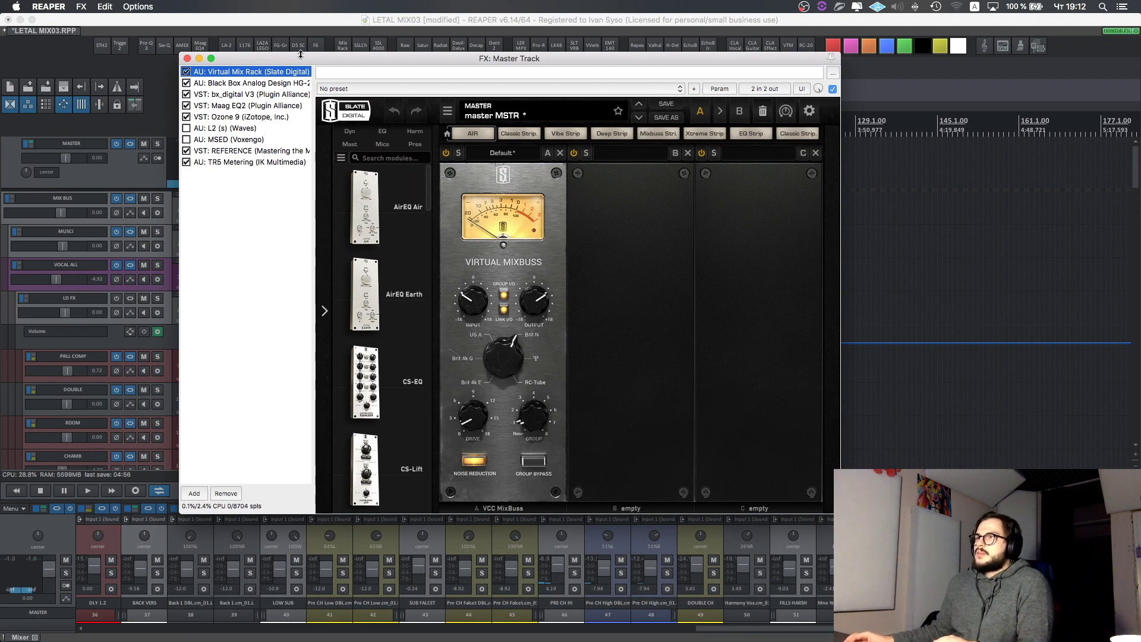
{"action": "left_click_drag", "start_coordinate": [301, 54], "coordinate": [390, 55]}
{"action": "left_click", "coordinate": [176, 263]}
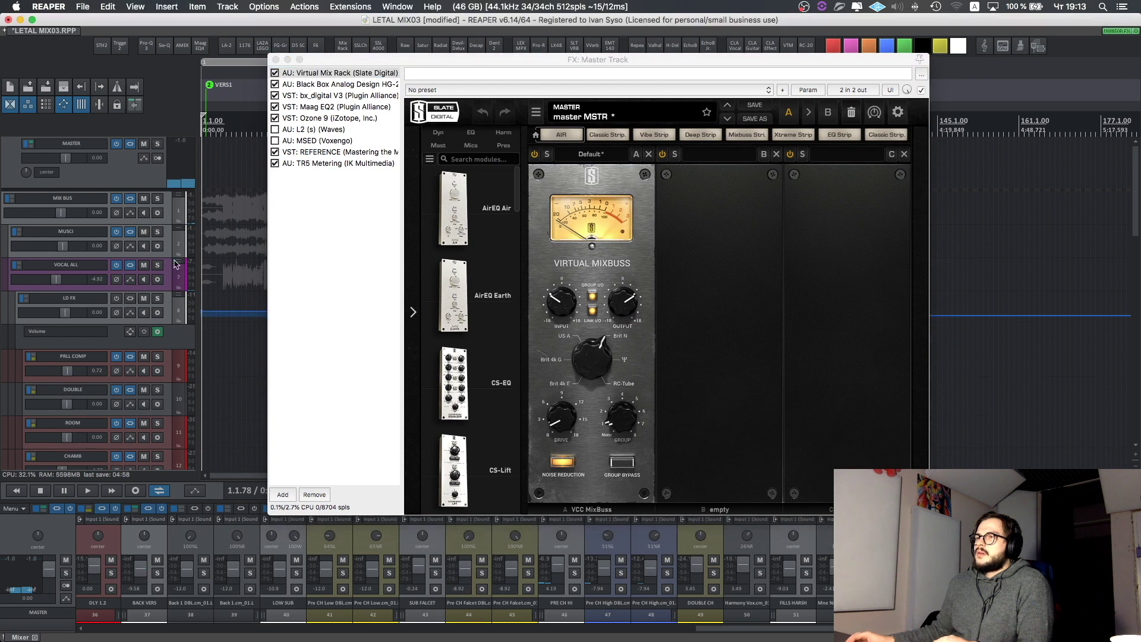
{"action": "left_click", "coordinate": [176, 264]}
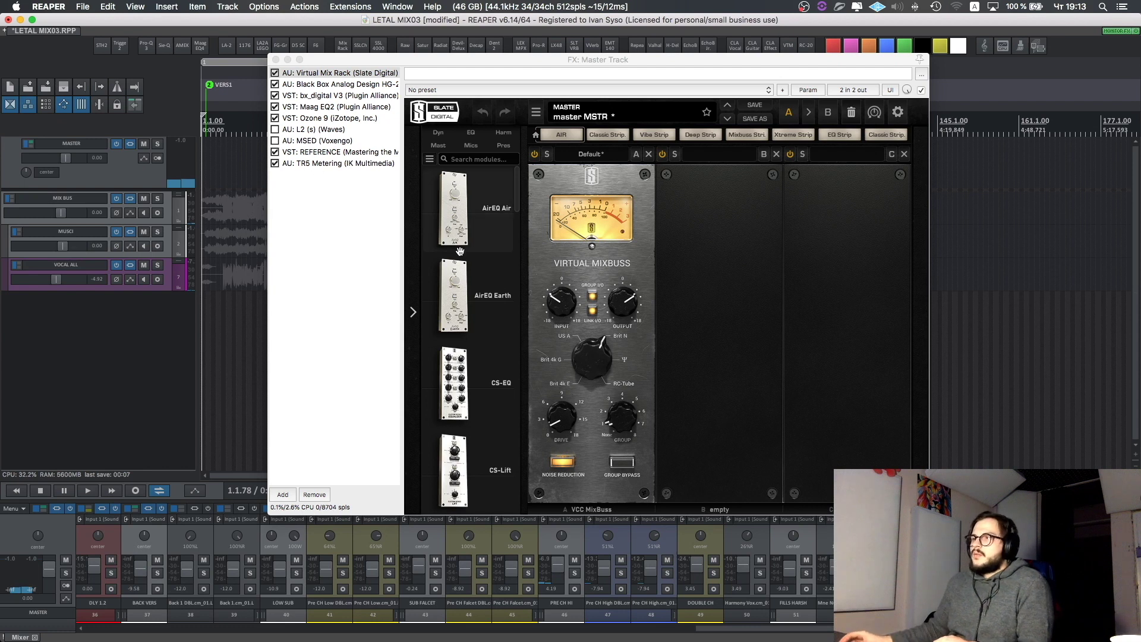
- Examine the master chain's Virtual Mixbuss input and drive, then the Black Box HG-2, bx_digital V3 and Maag EQ2 settings
{"action": "mouse_move", "coordinate": [555, 296]}
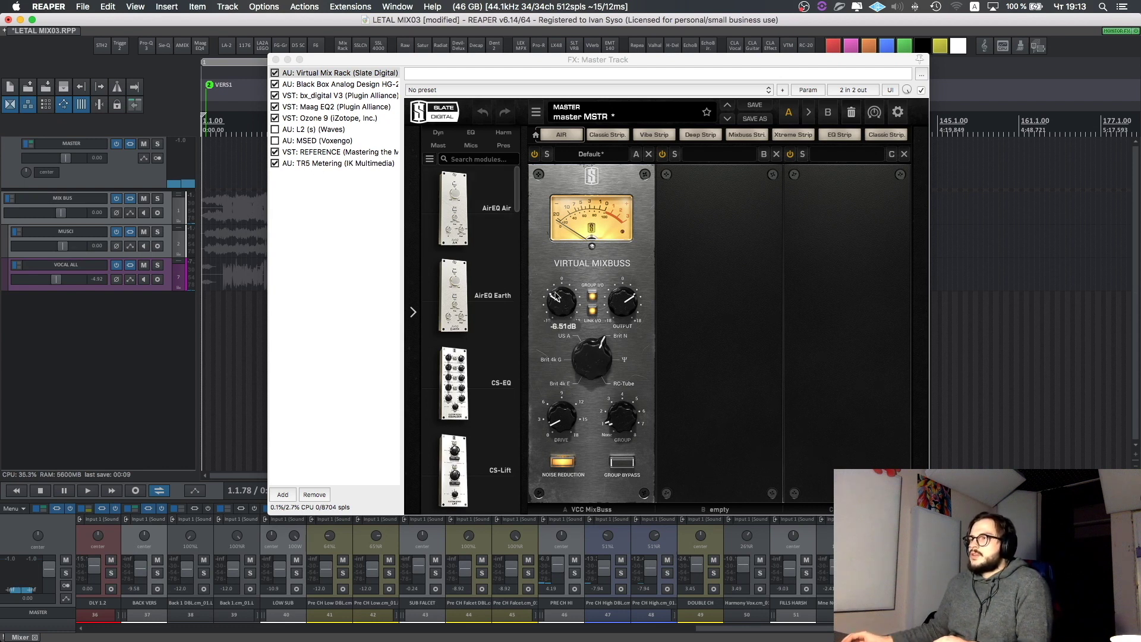
{"action": "mouse_move", "coordinate": [563, 418]}
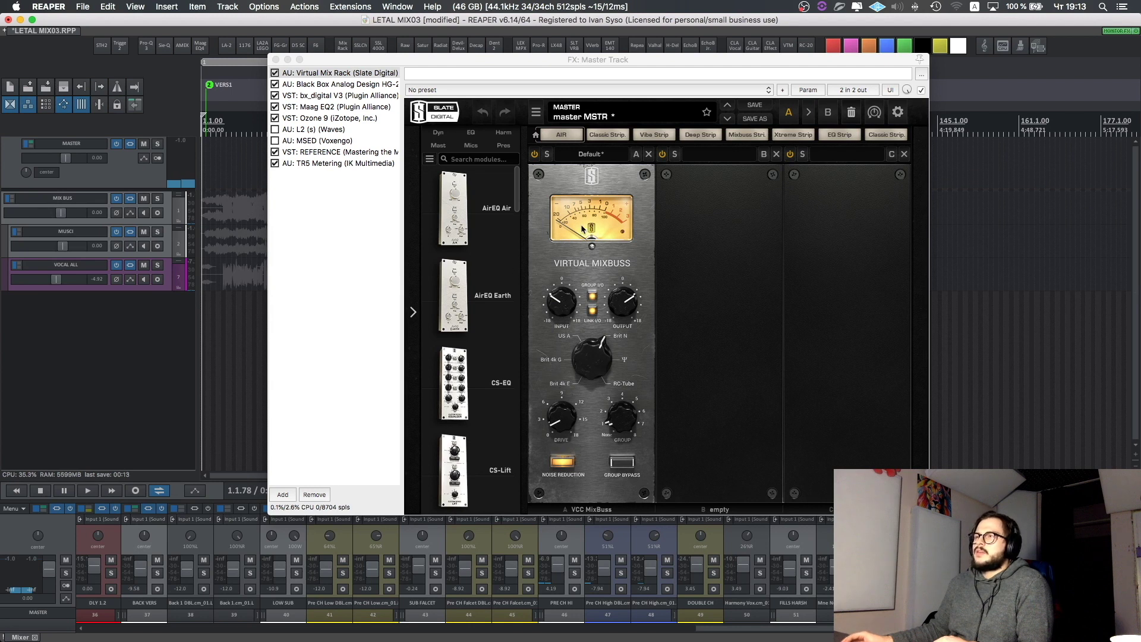
{"action": "left_click", "coordinate": [318, 85]}
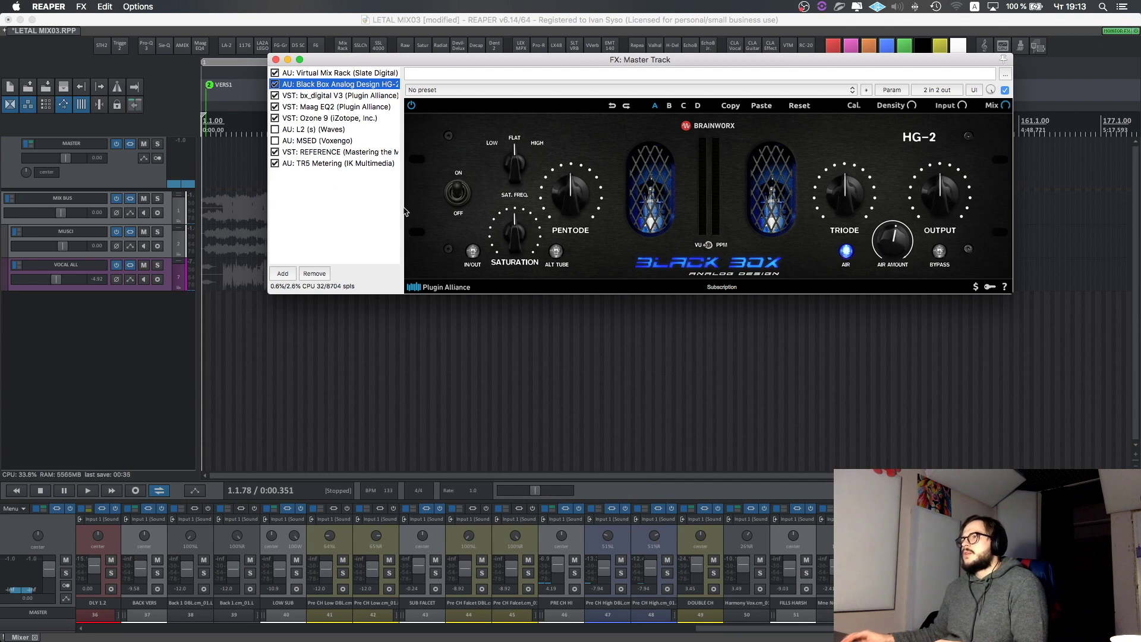
{"action": "left_click", "coordinate": [369, 96]}
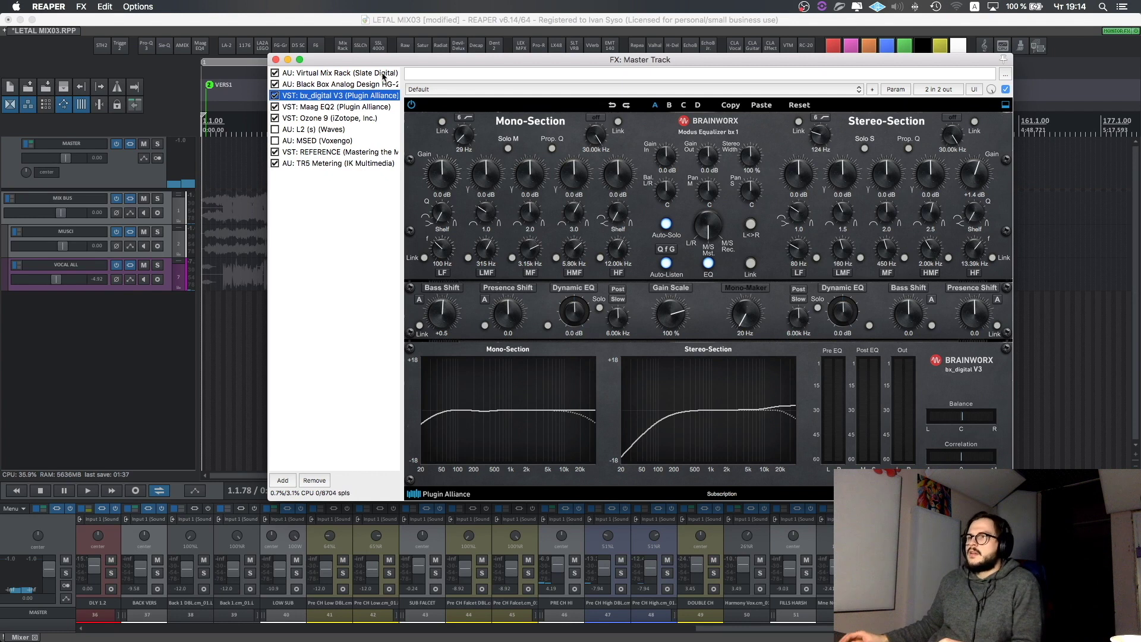
{"action": "left_click", "coordinate": [333, 107]}
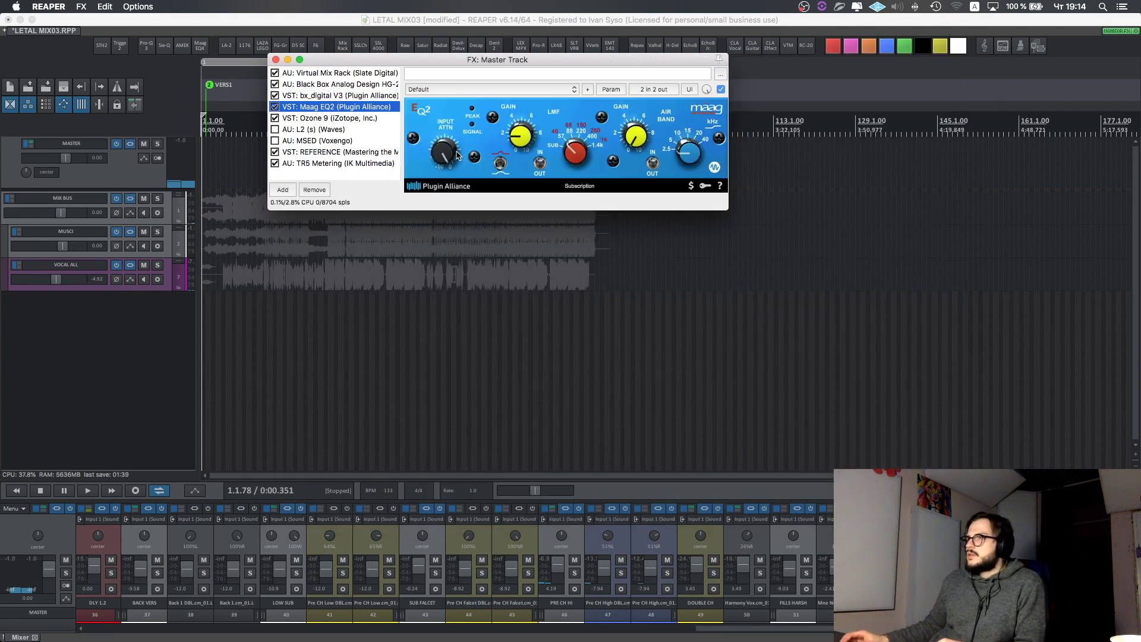
- Examine Ozone 9 in the master chain, going through its Dynamics, Equalizer 1, Imager and Maximizer modules
{"action": "left_click", "coordinate": [304, 118]}
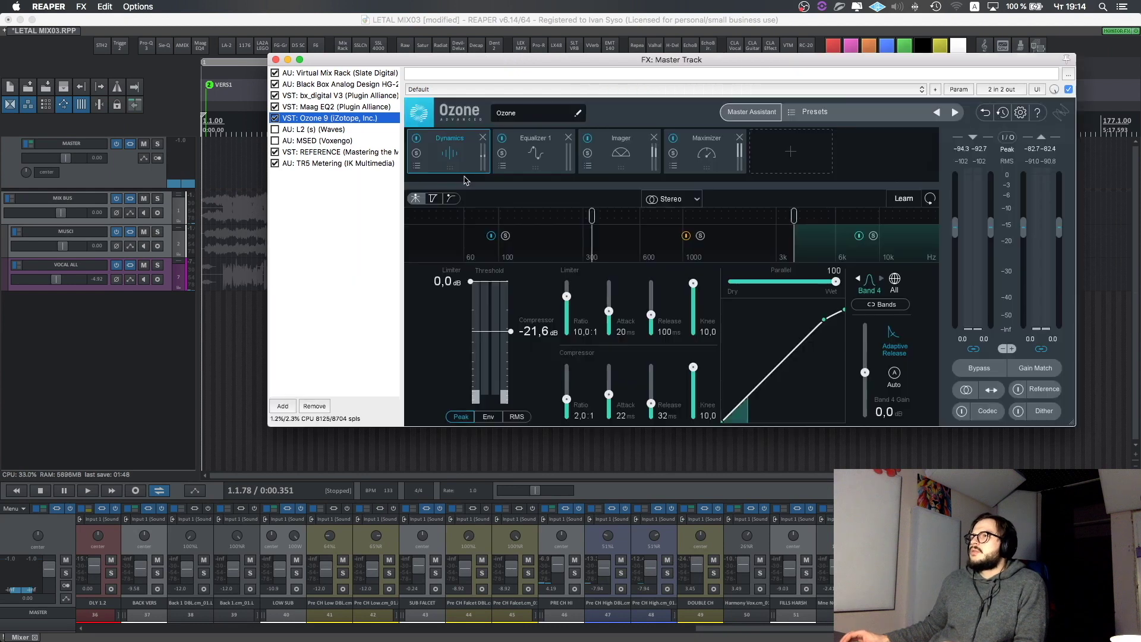
{"action": "left_click", "coordinate": [453, 161]}
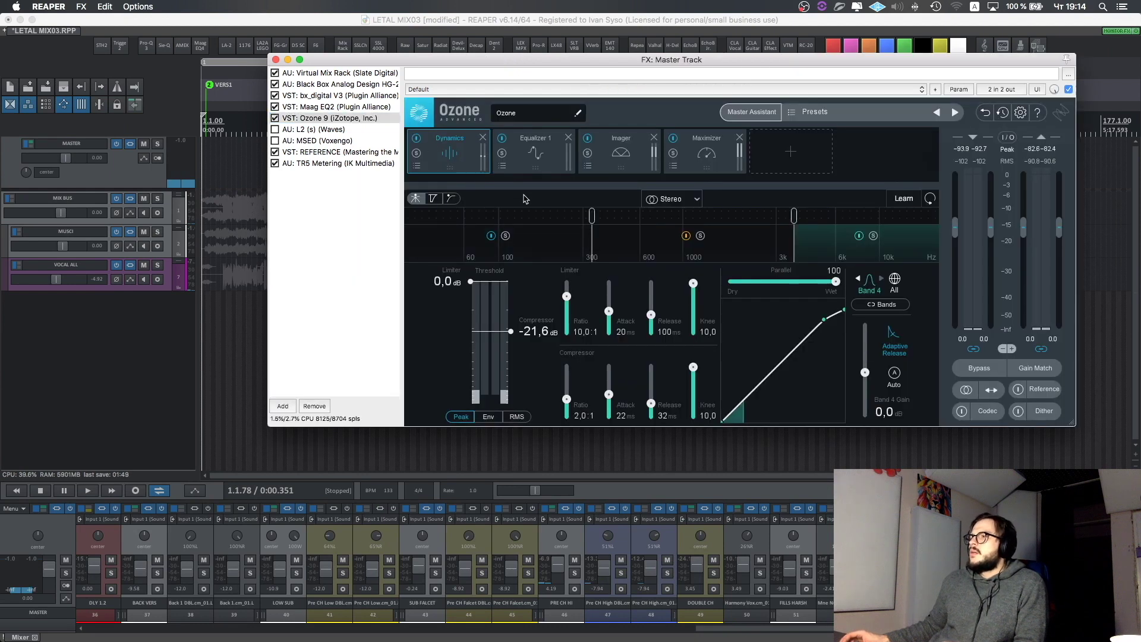
{"action": "left_click", "coordinate": [544, 160]}
{"action": "left_click", "coordinate": [599, 158]}
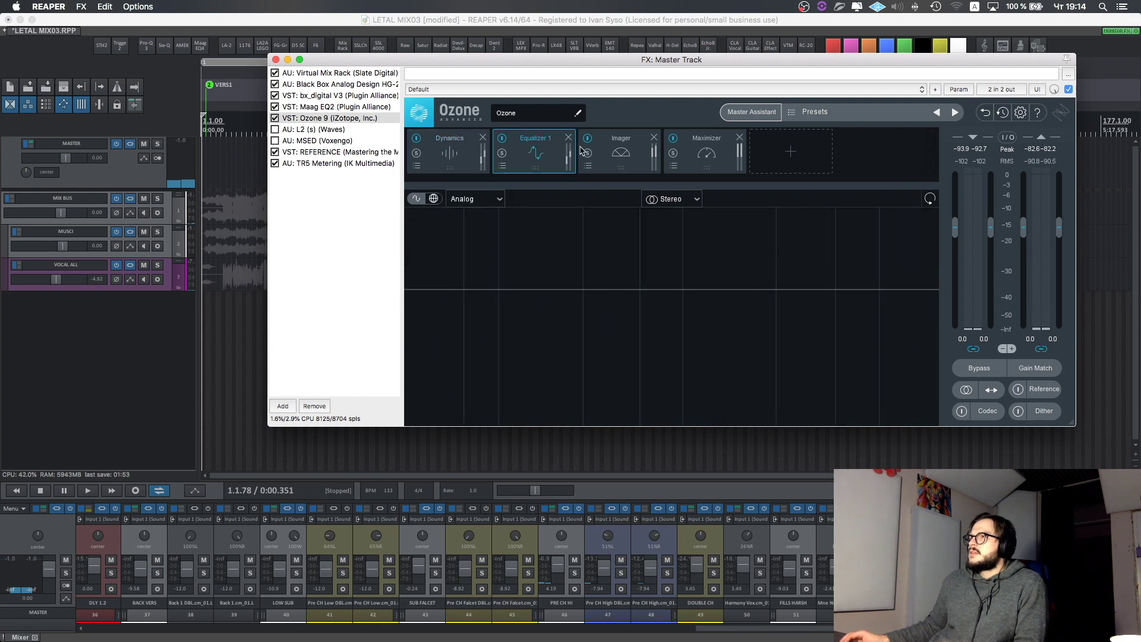
{"action": "left_click", "coordinate": [709, 159]}
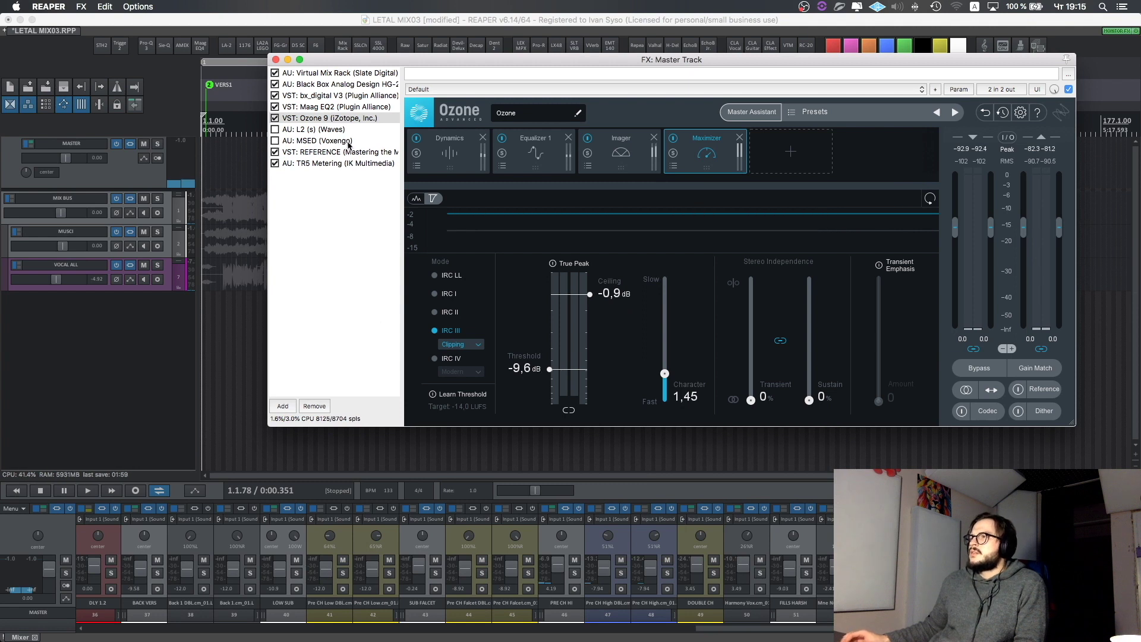
- Compare the bypassed L2 limiter's settings with the Ozone 9 Maximizer's, ending on the L2
{"action": "left_click", "coordinate": [326, 130]}
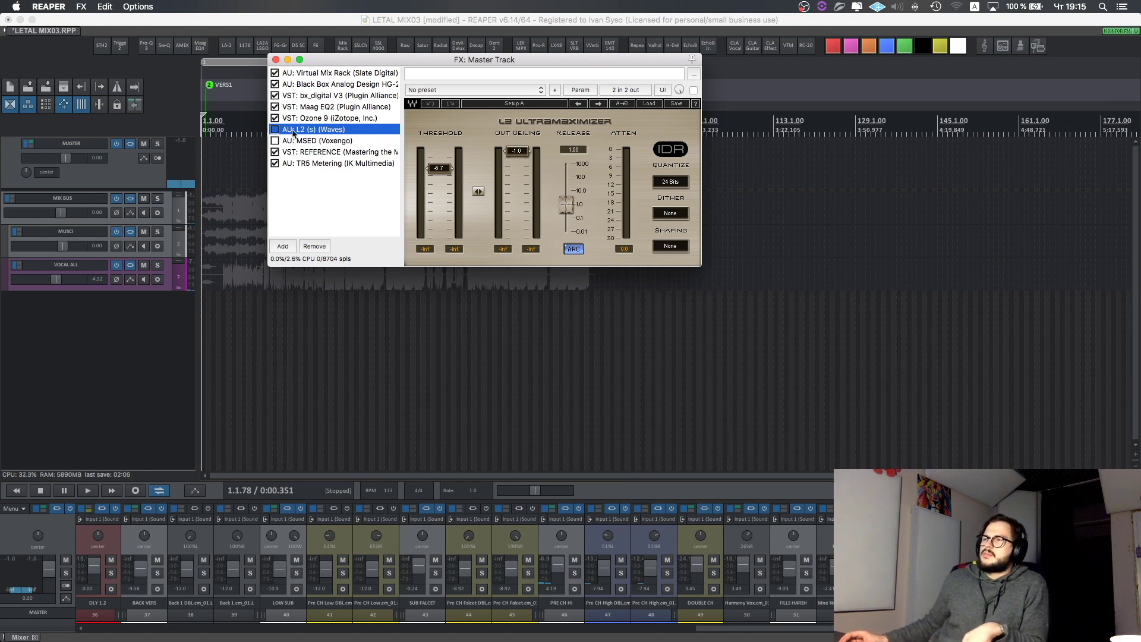
{"action": "left_click", "coordinate": [305, 120]}
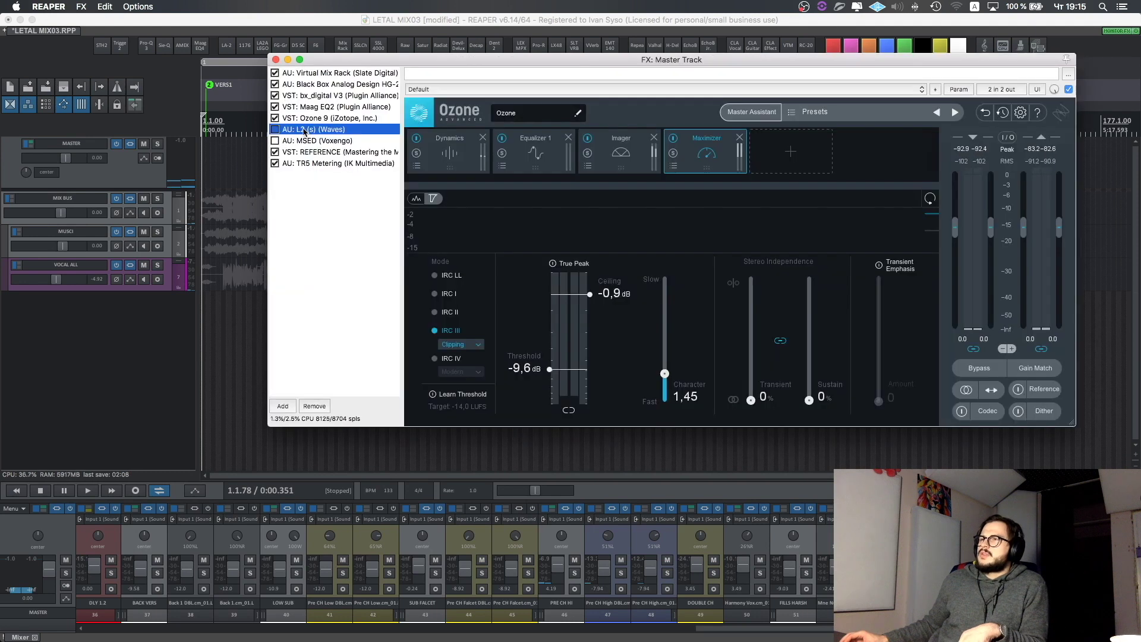
{"action": "left_click", "coordinate": [306, 130]}
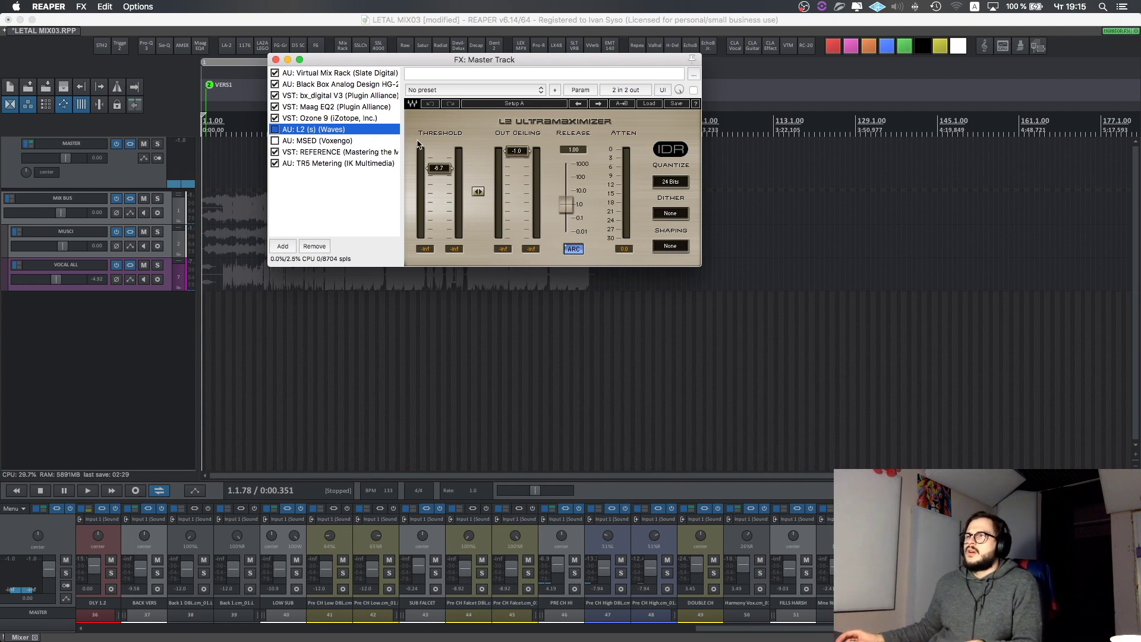
- Show the bypassed MSED effect on the master chain and toggle its Mid Mute, leaving it on
{"action": "left_click", "coordinate": [320, 141]}
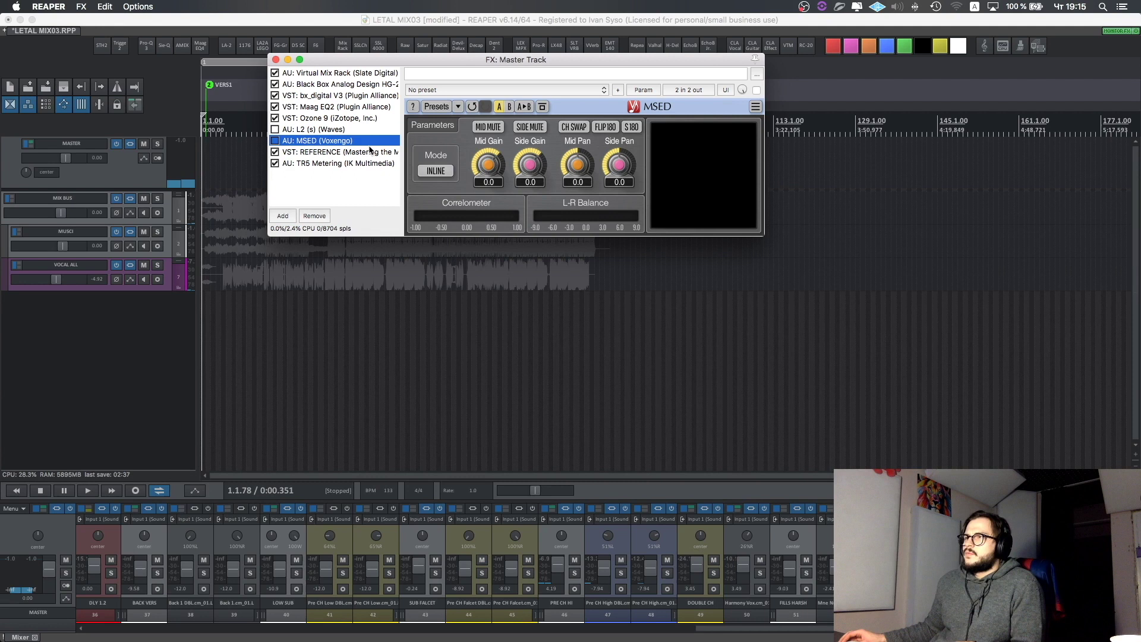
{"action": "left_click", "coordinate": [489, 129]}
{"action": "left_click", "coordinate": [481, 128]}
{"action": "left_click", "coordinate": [494, 131]}
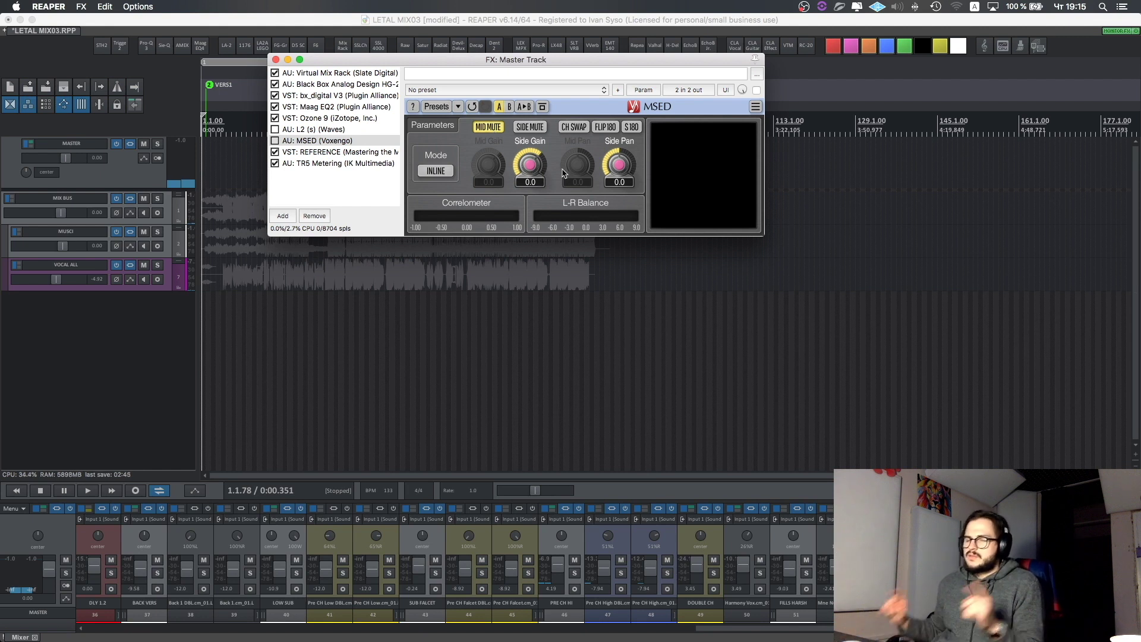
- Show the TR5 Metering effect on the master chain and move its window up beside the track list
{"action": "left_click", "coordinate": [324, 163]}
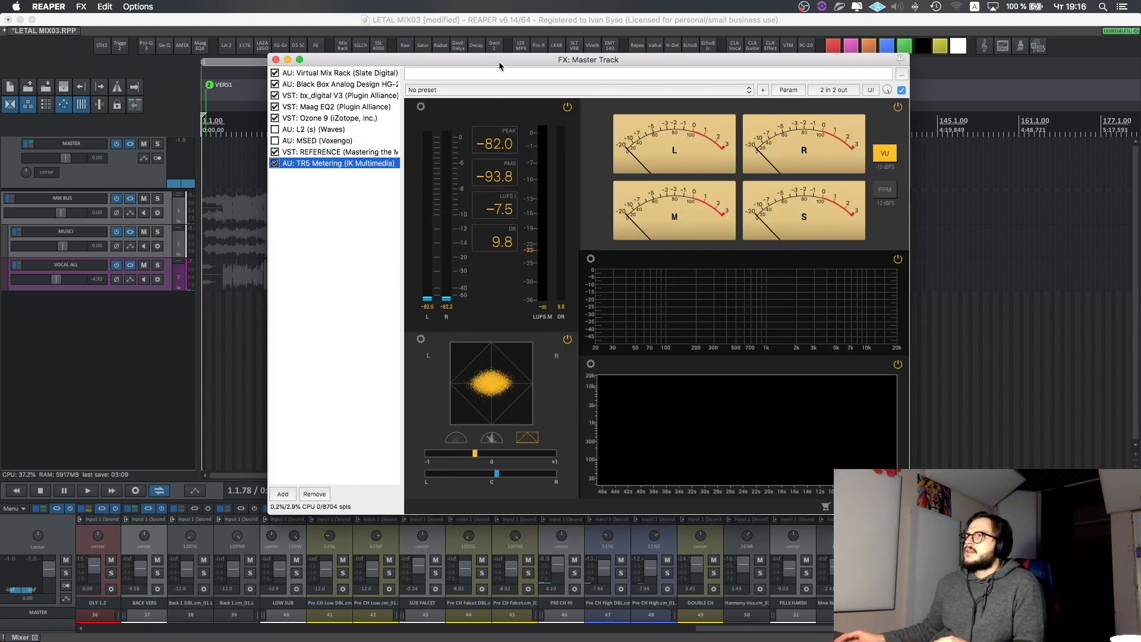
{"action": "left_click_drag", "start_coordinate": [505, 62], "coordinate": [421, 49]}
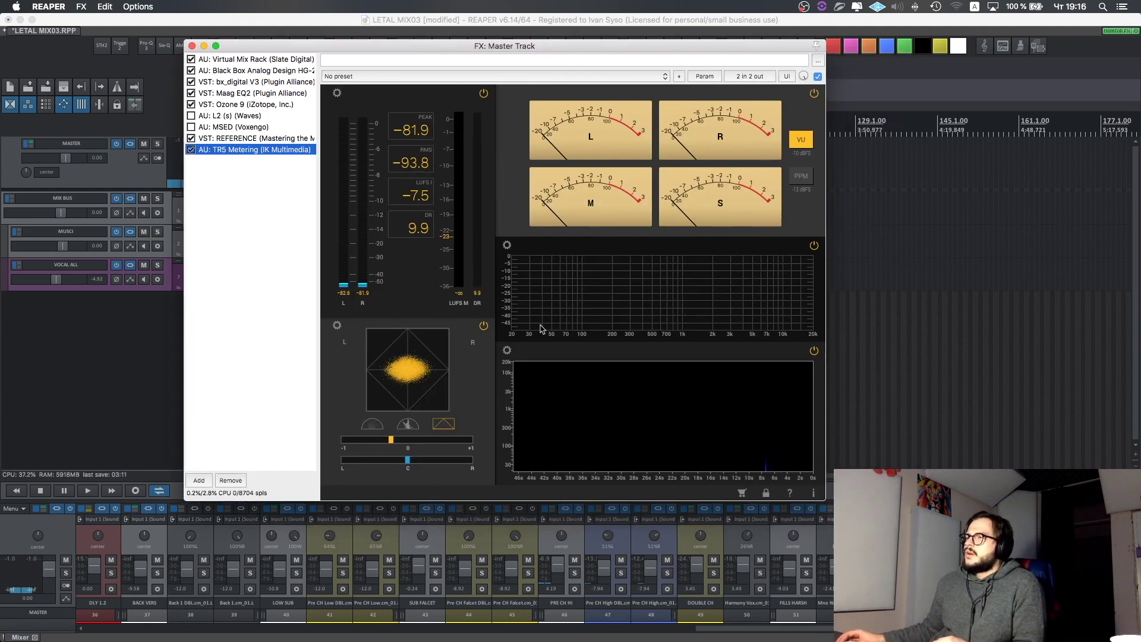